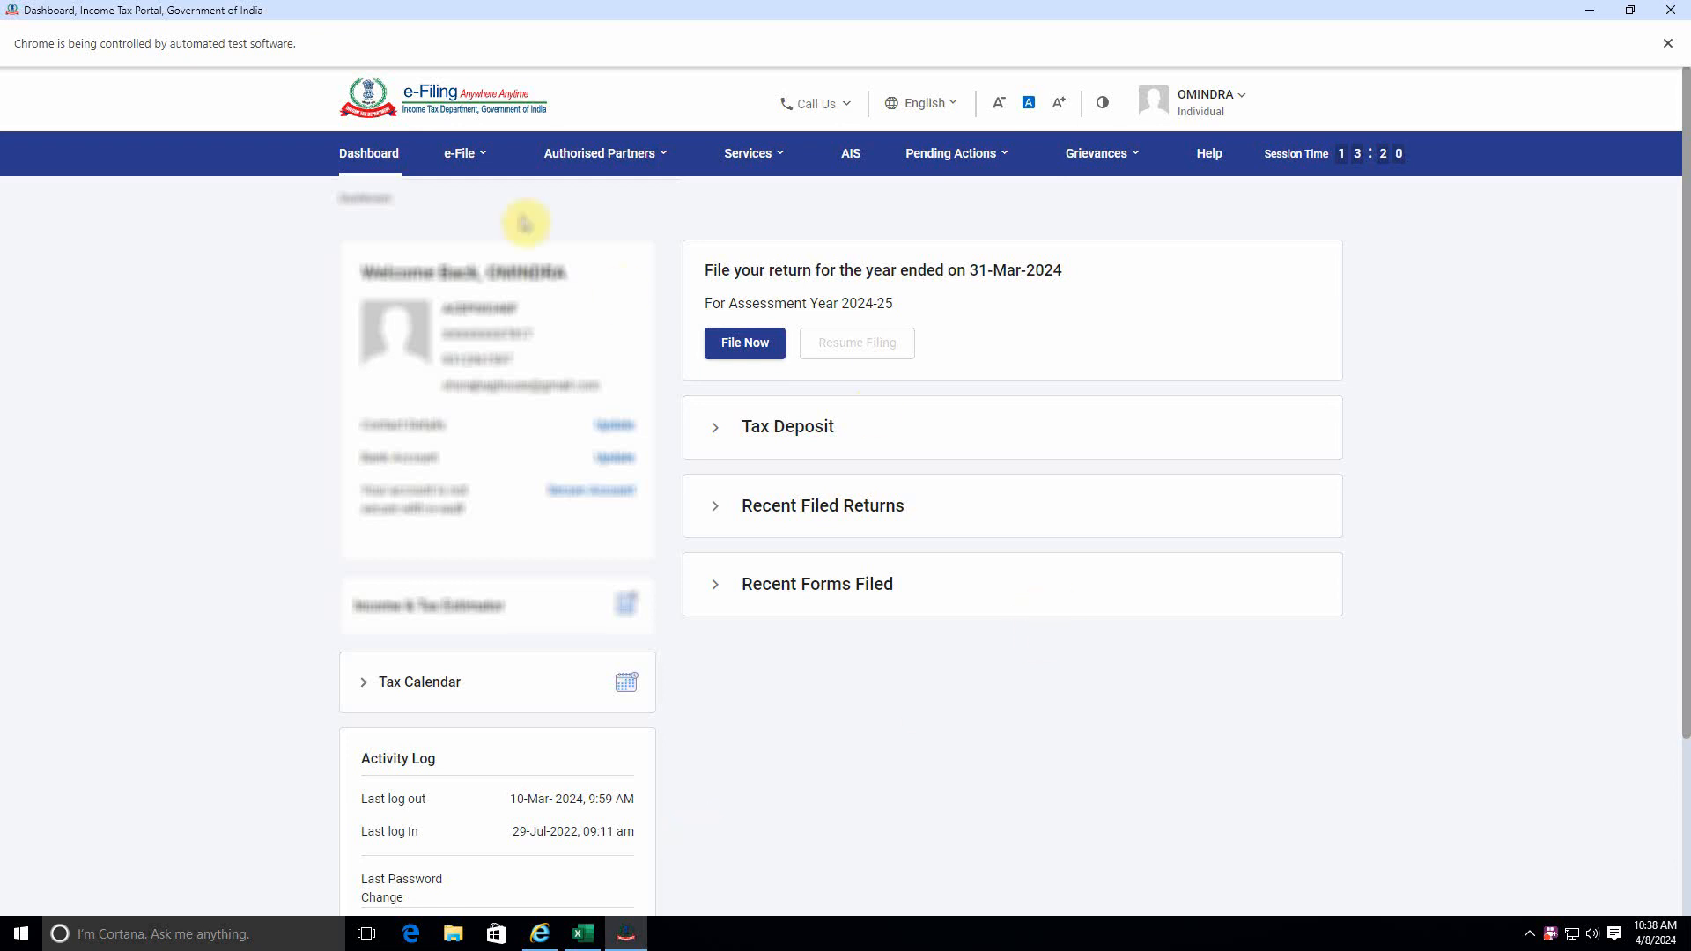
# Open the page for filing an income tax return on the e-Filing portal.
pyautogui.click(490, 162)
pyautogui.click(486, 166)
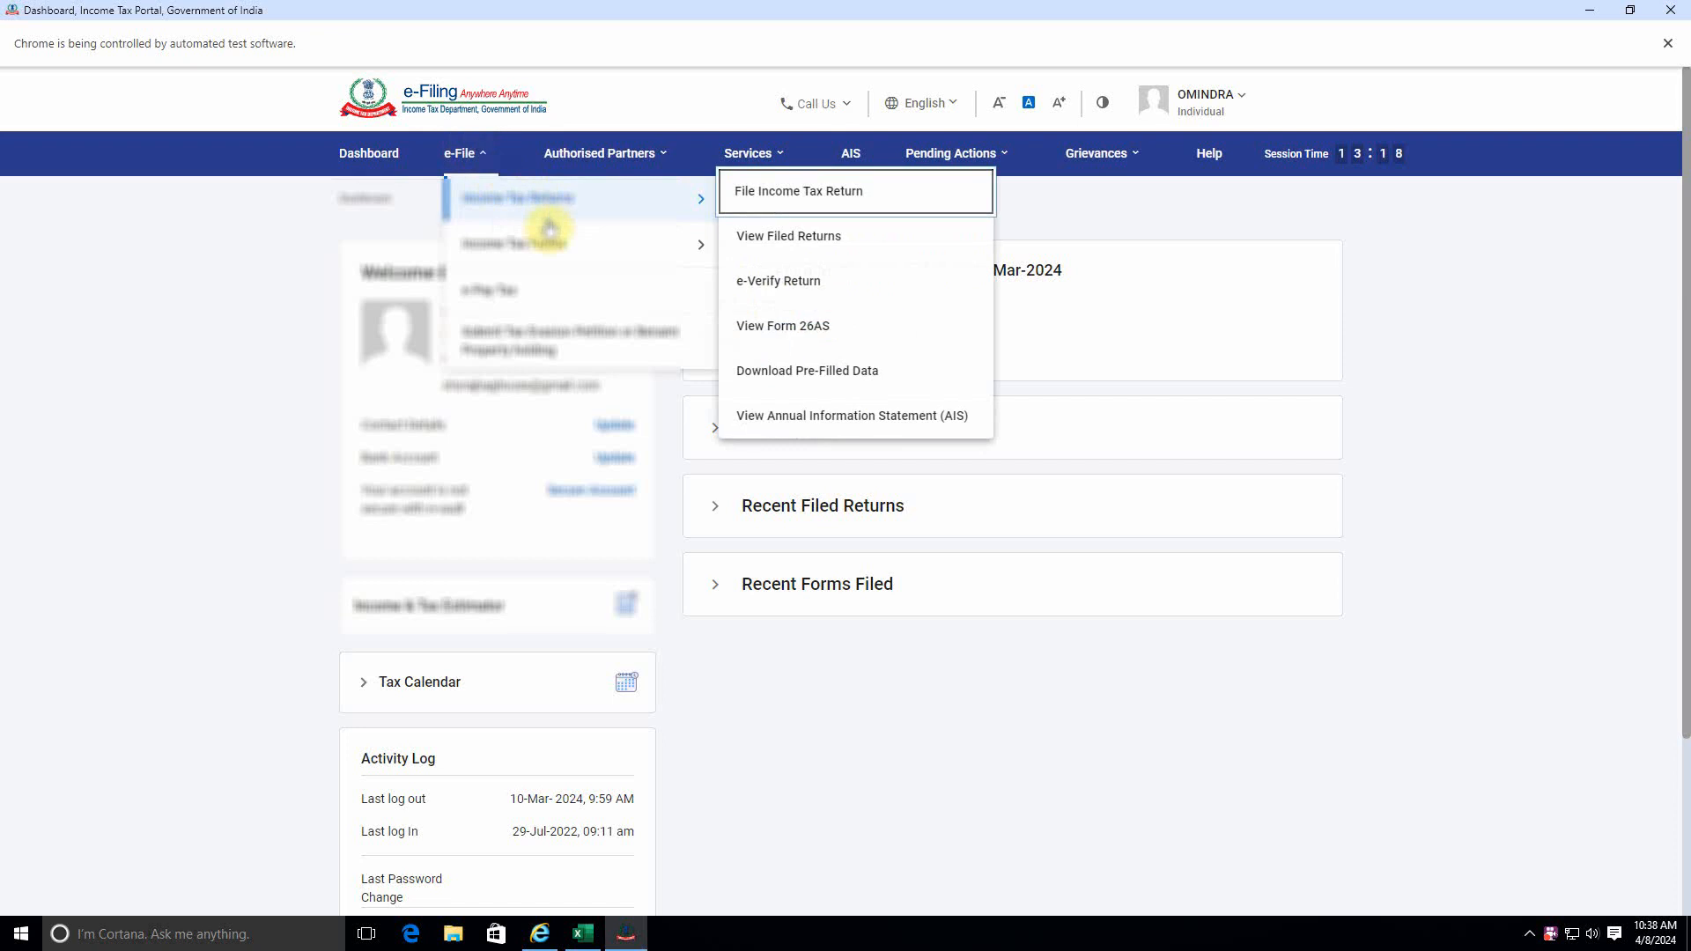
pyautogui.moveTo(499, 236)
pyautogui.moveTo(552, 211)
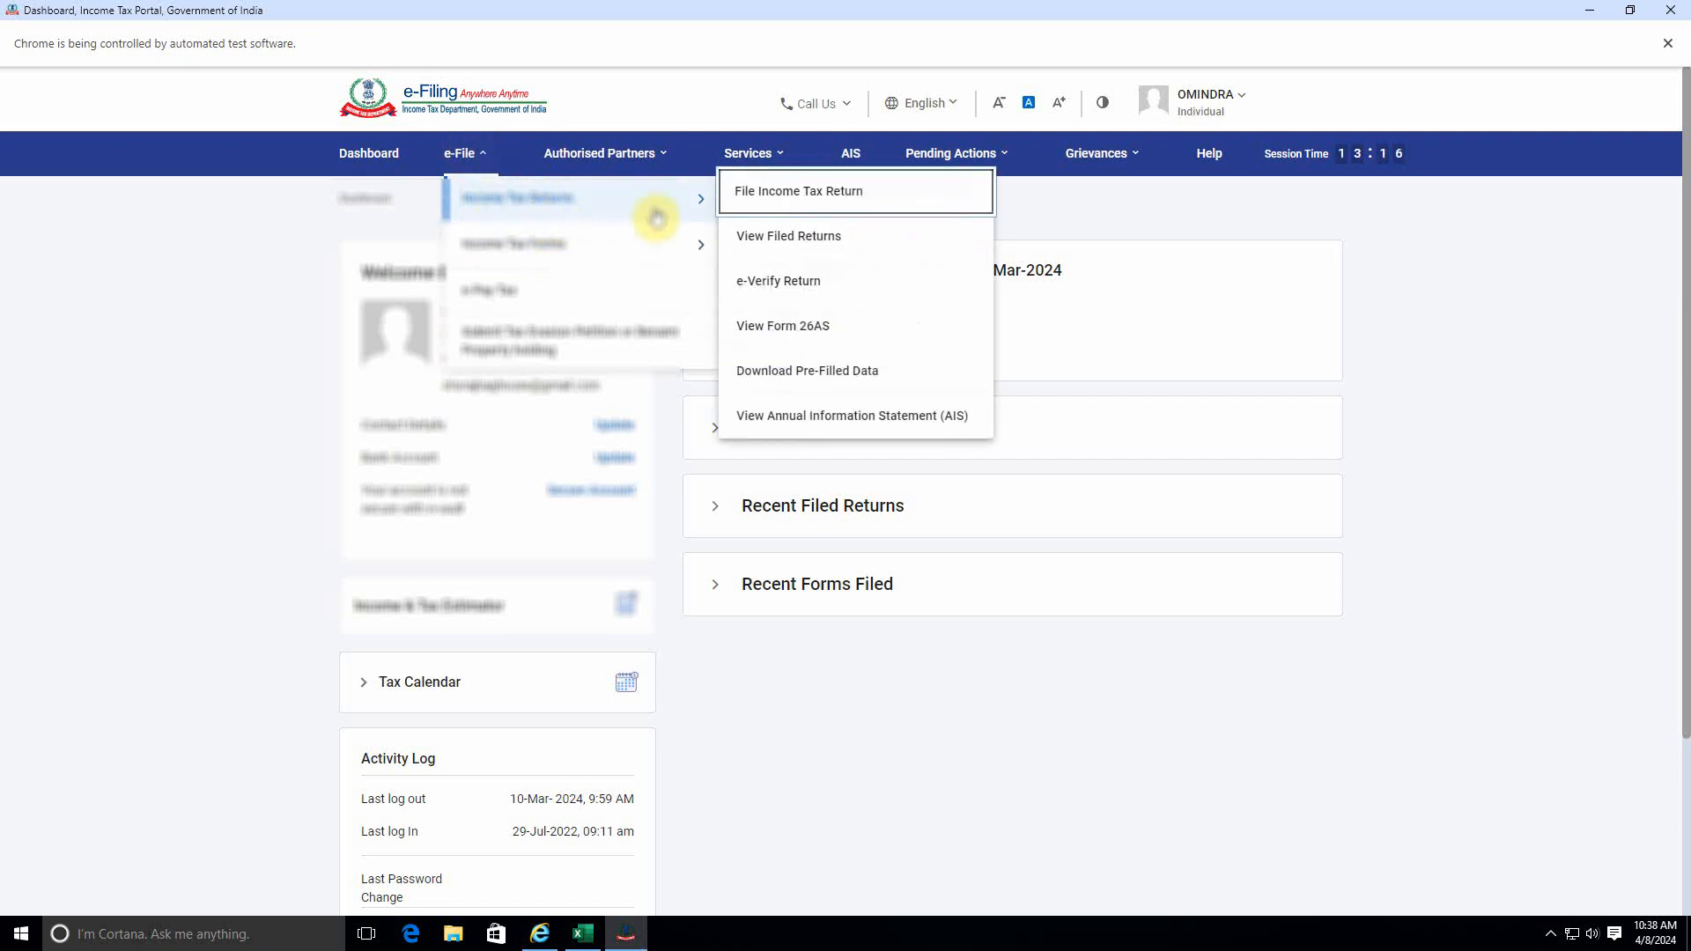
pyautogui.click(824, 207)
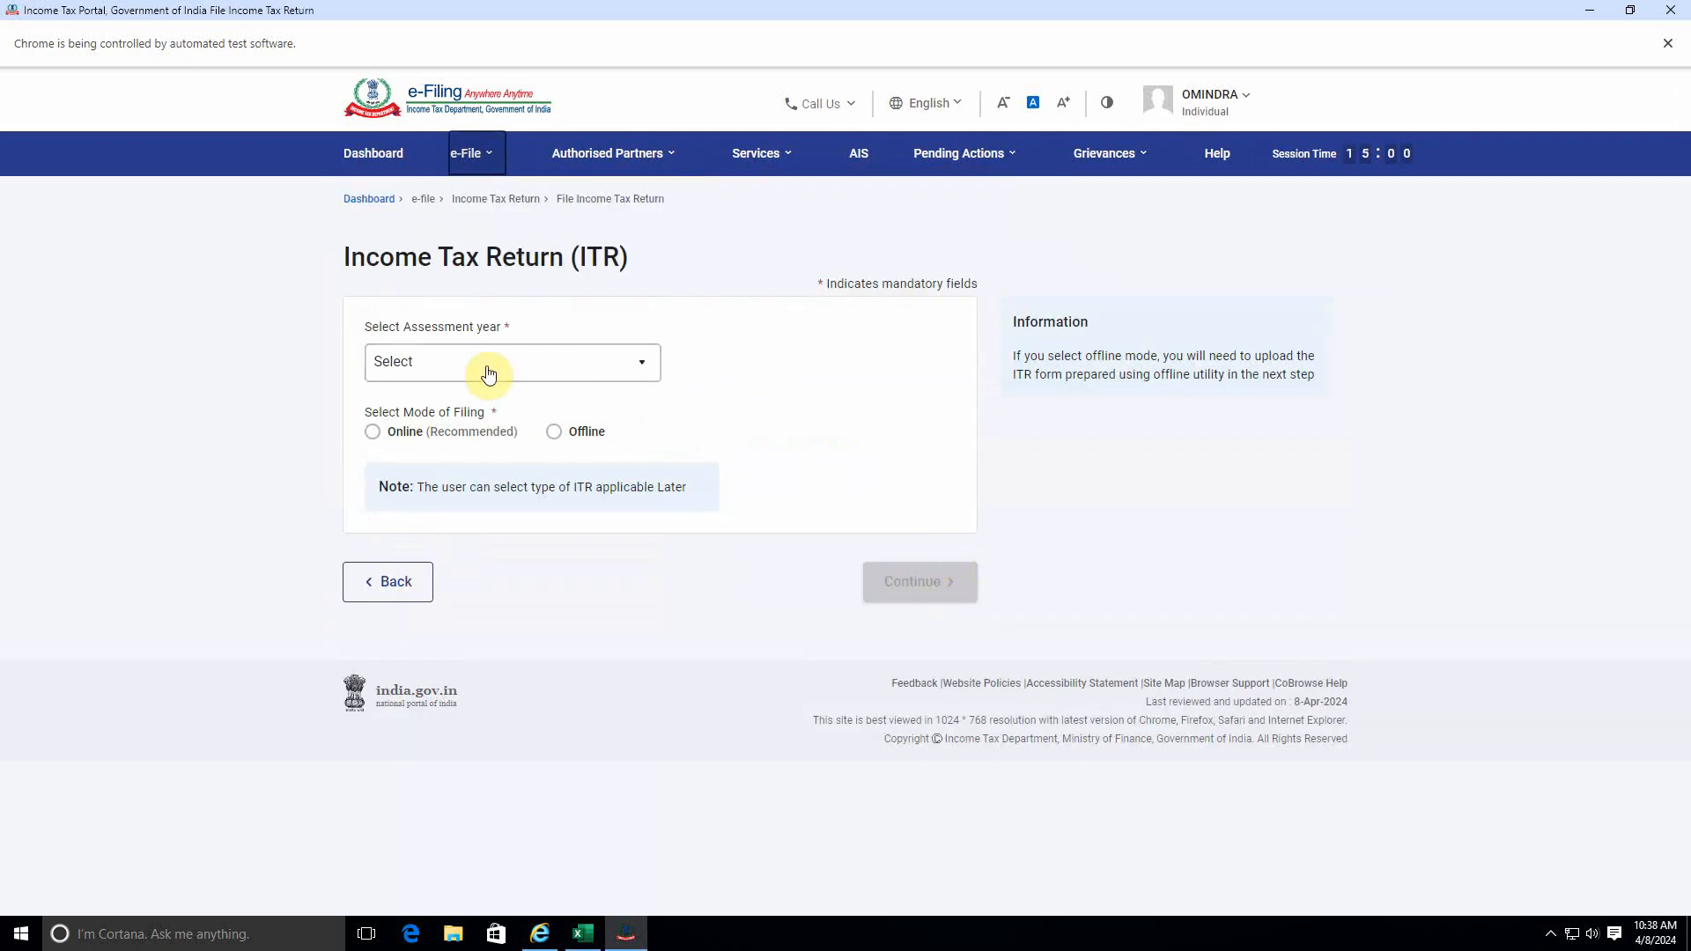
# Choose assessment year 2024-25 (Current A.Y.) with the online mode of filing and continue.
pyautogui.click(491, 365)
pyautogui.click(436, 444)
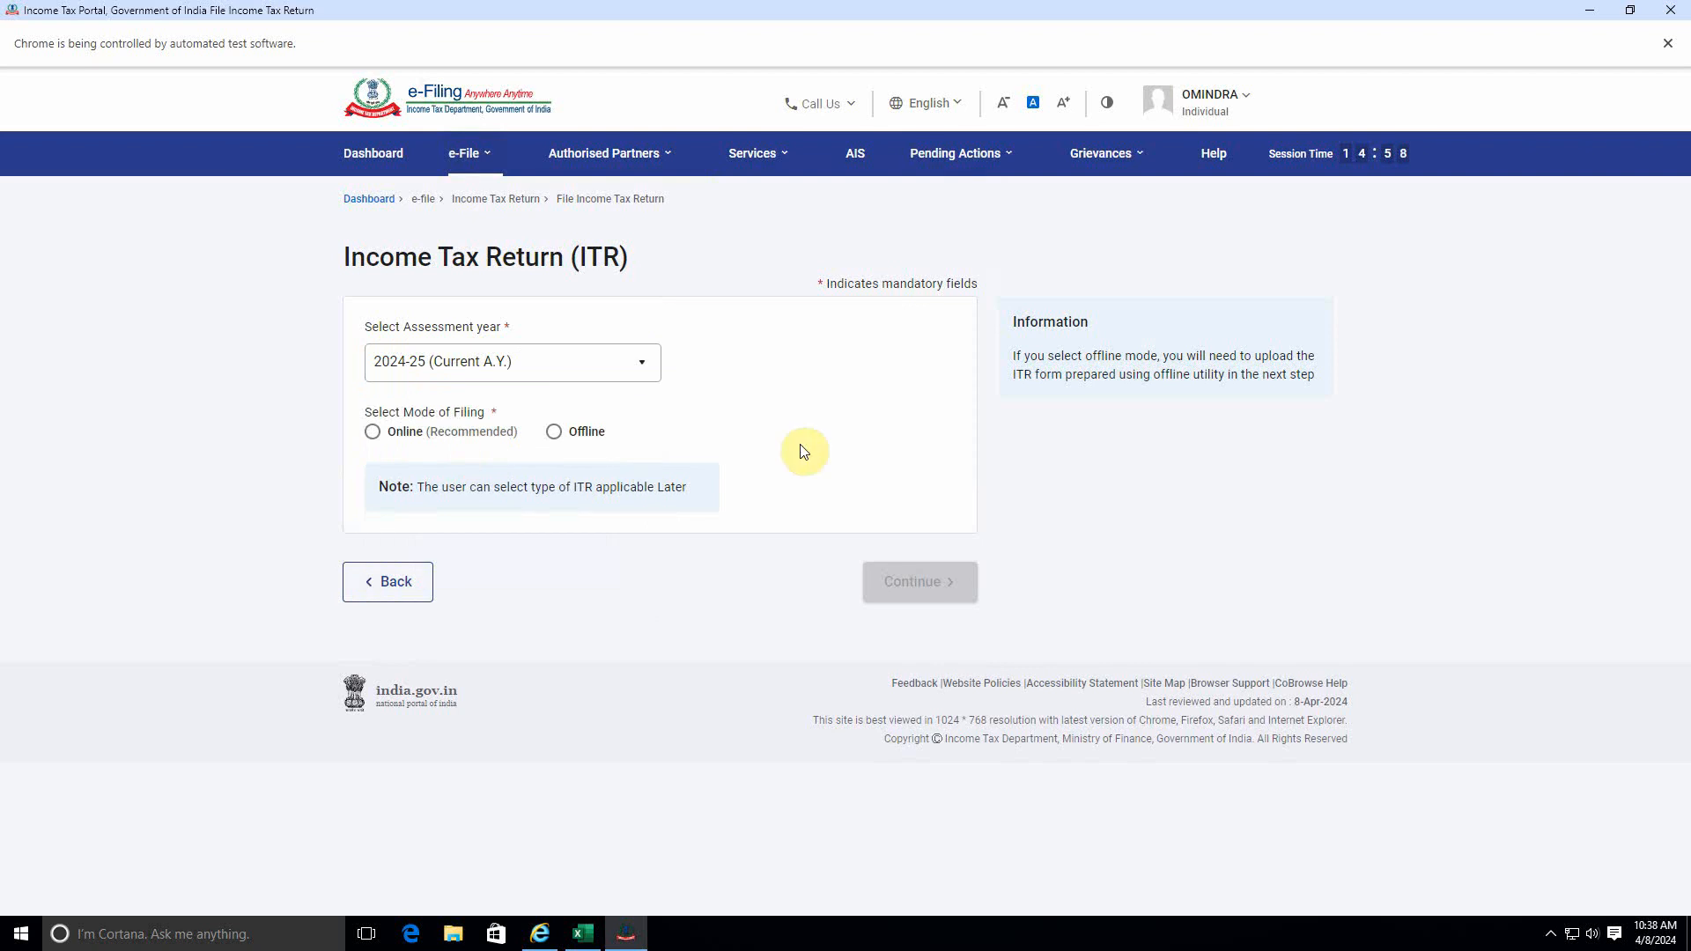
pyautogui.click(434, 444)
pyautogui.click(872, 581)
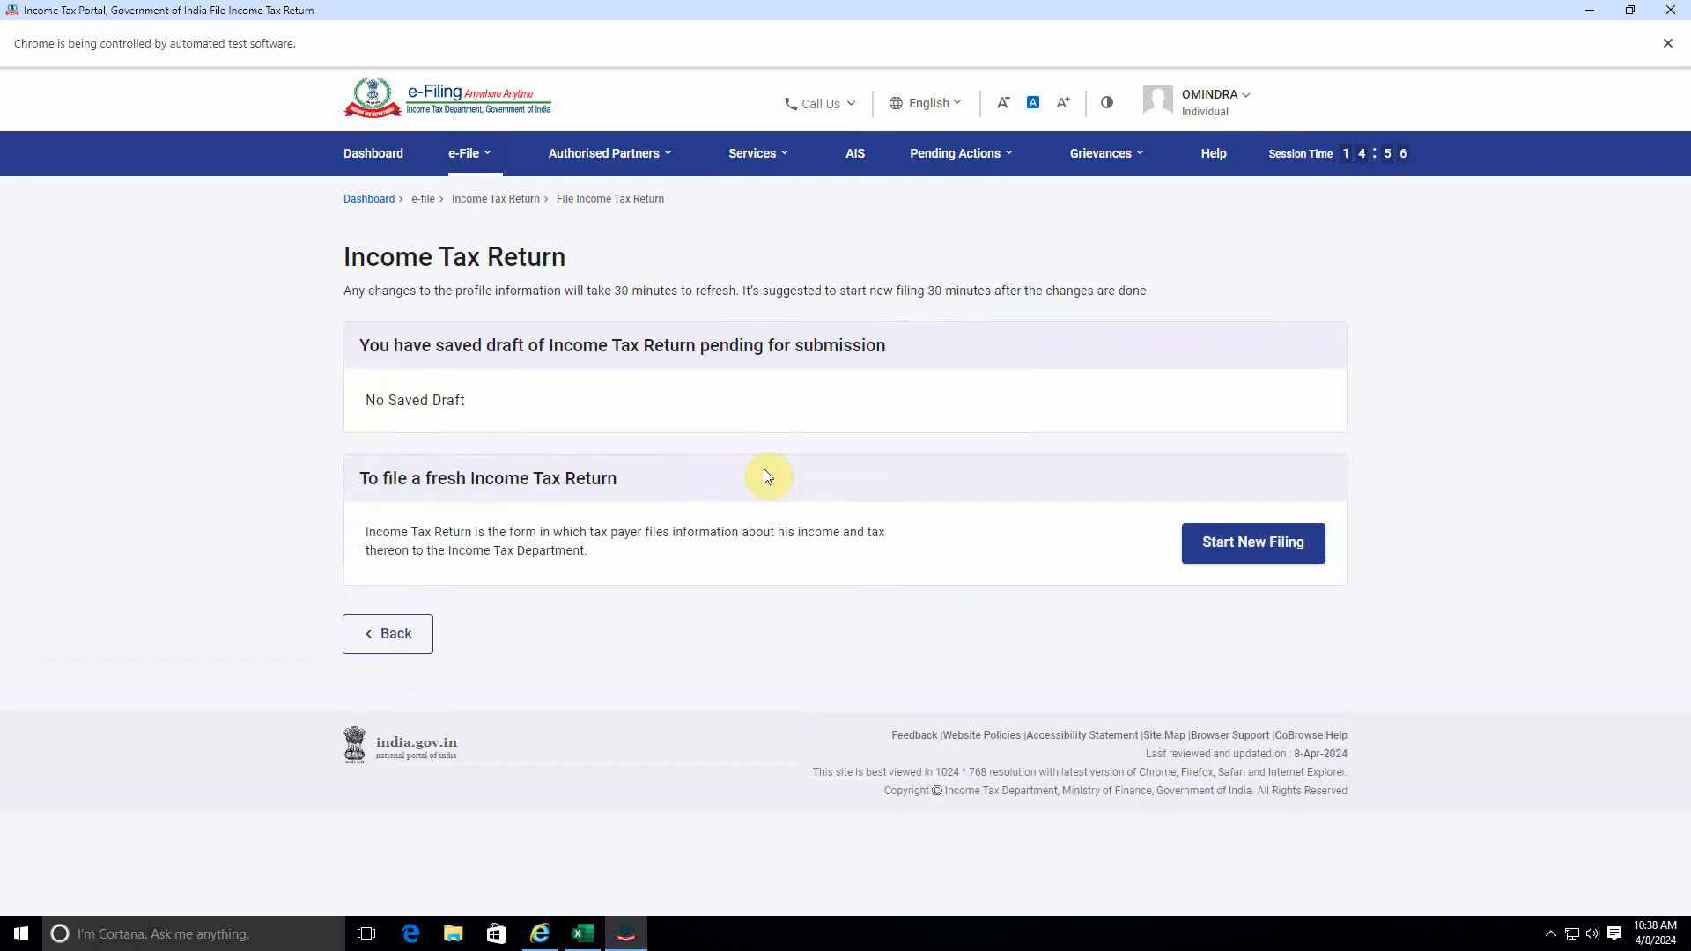
# Start a new filing with the taxpayer status Individual and continue to the ITR form selection.
pyautogui.click(1249, 541)
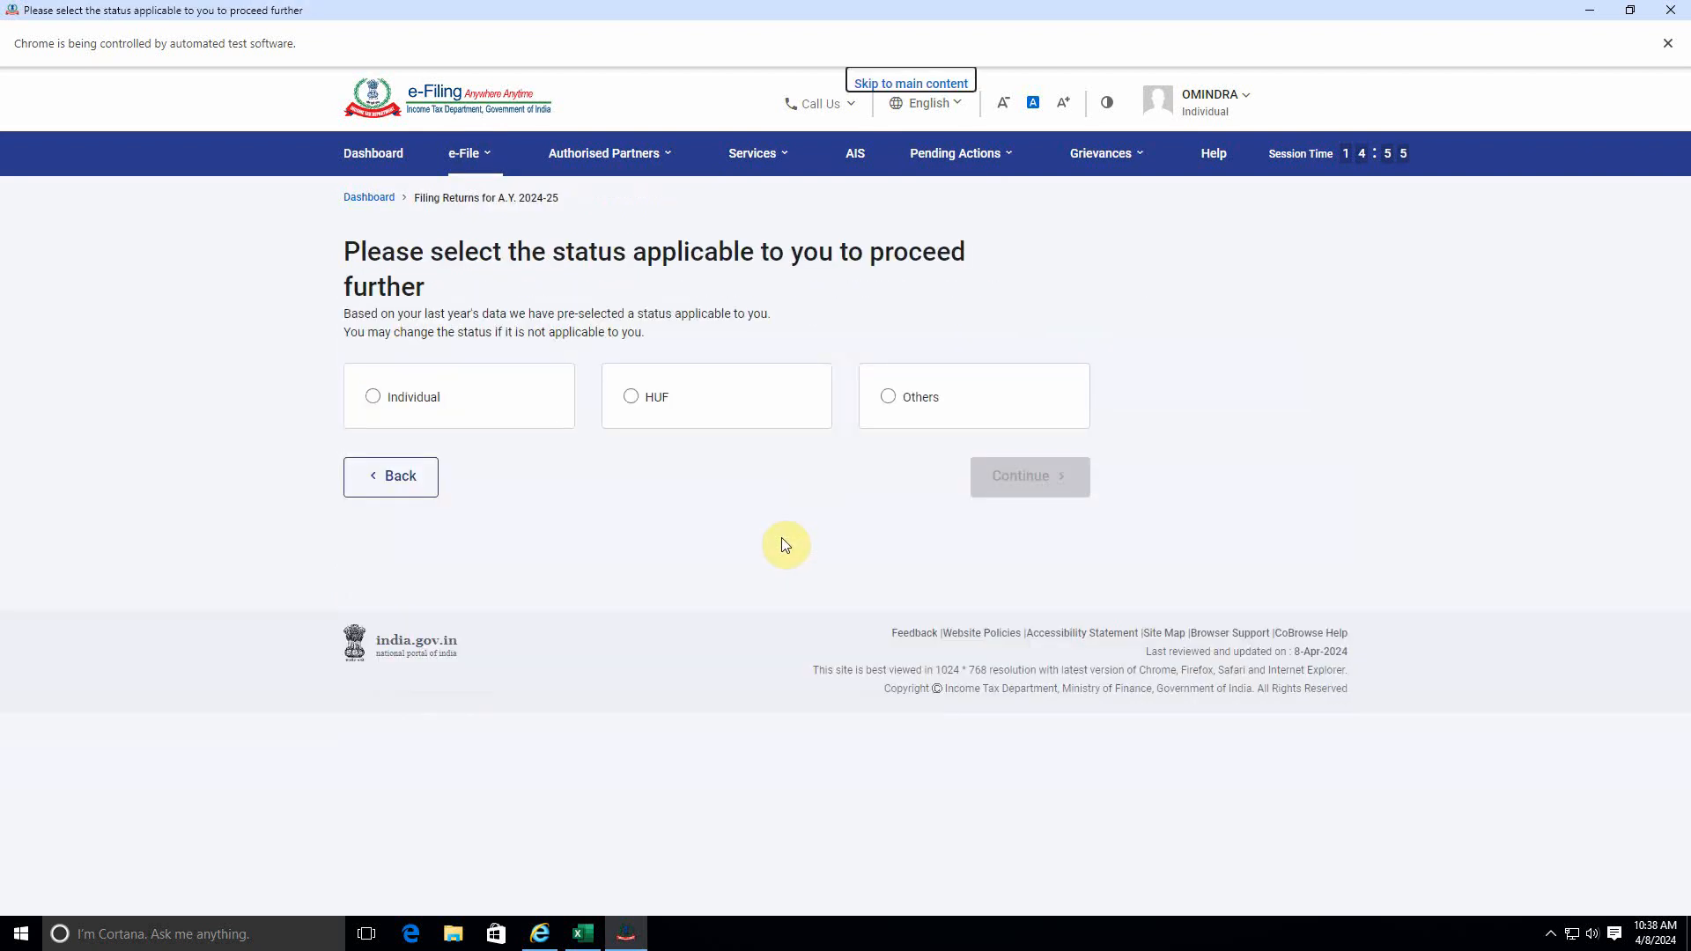
pyautogui.click(404, 419)
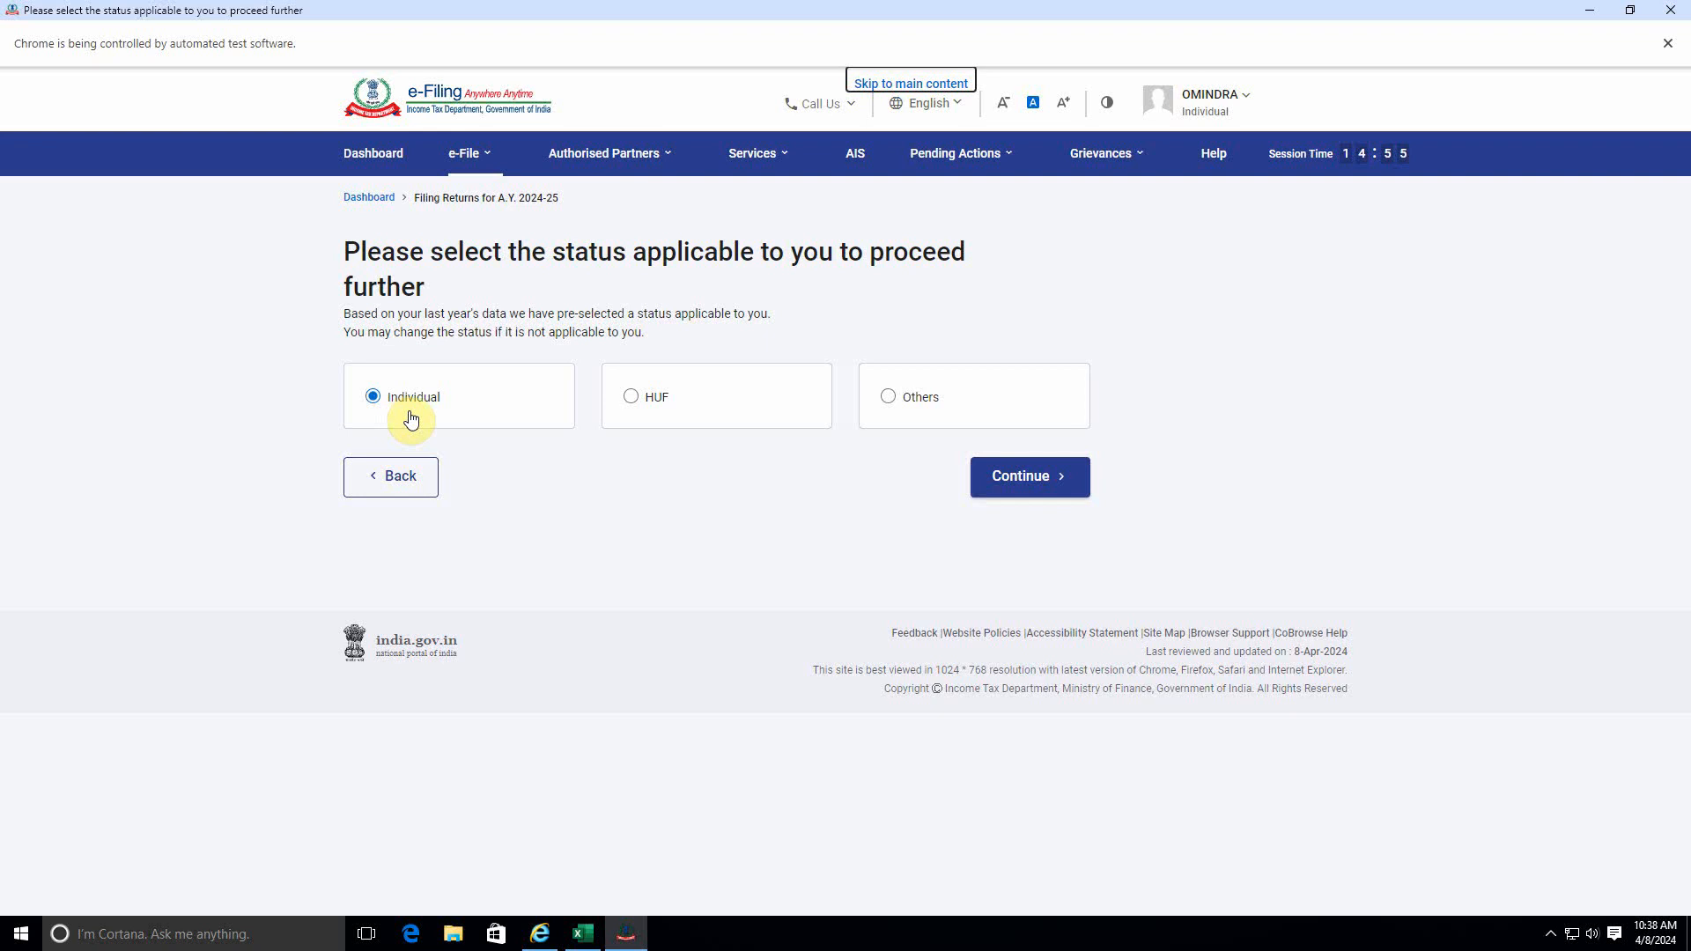
pyautogui.click(1021, 480)
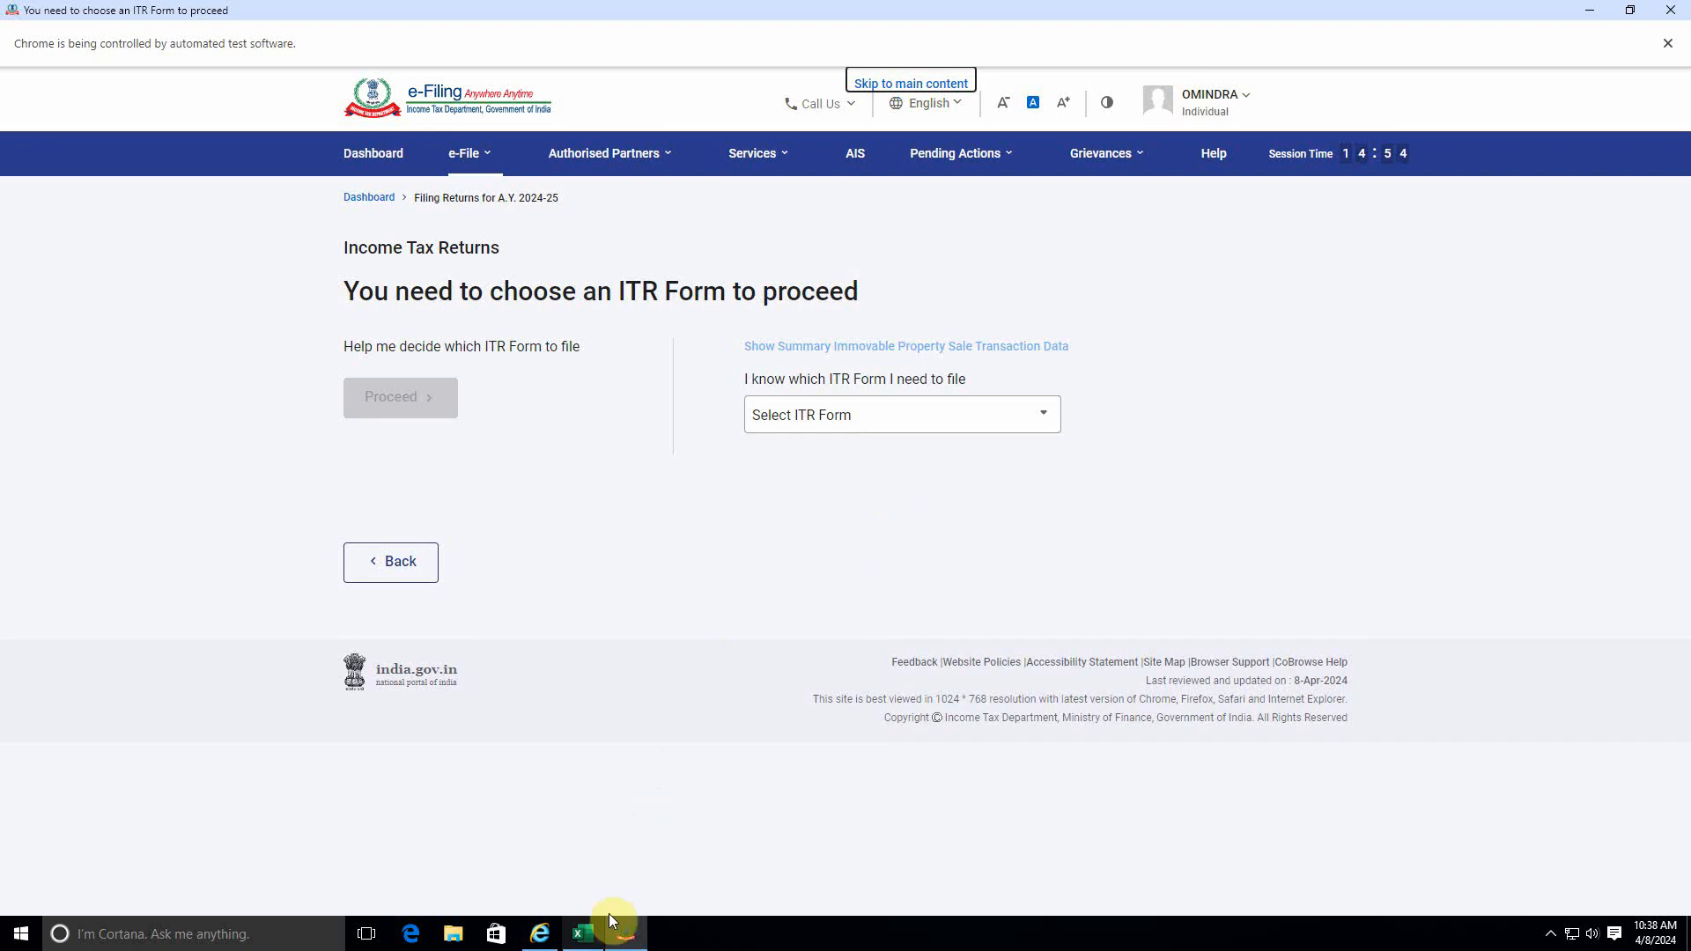
# Switch to the Stock Trading Details workbook in Excel and examine the short term and long term trades on the Equity sheet.
pyautogui.click(586, 932)
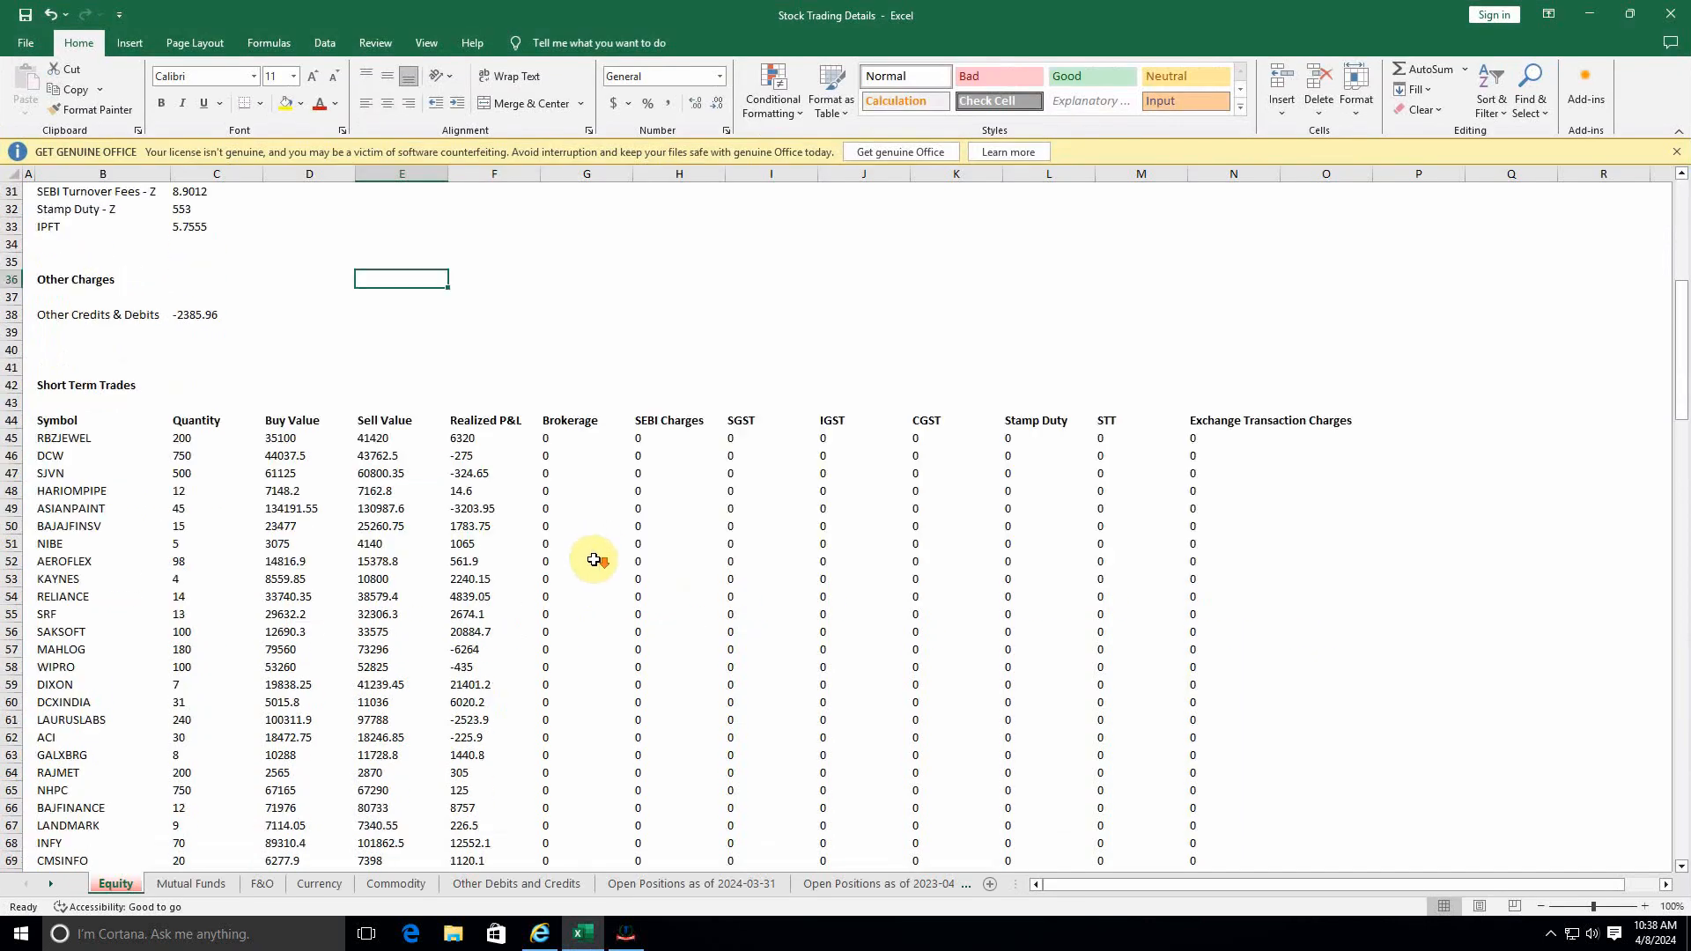
pyautogui.scroll(10, 594, 560)
pyautogui.scroll(-4, 594, 560)
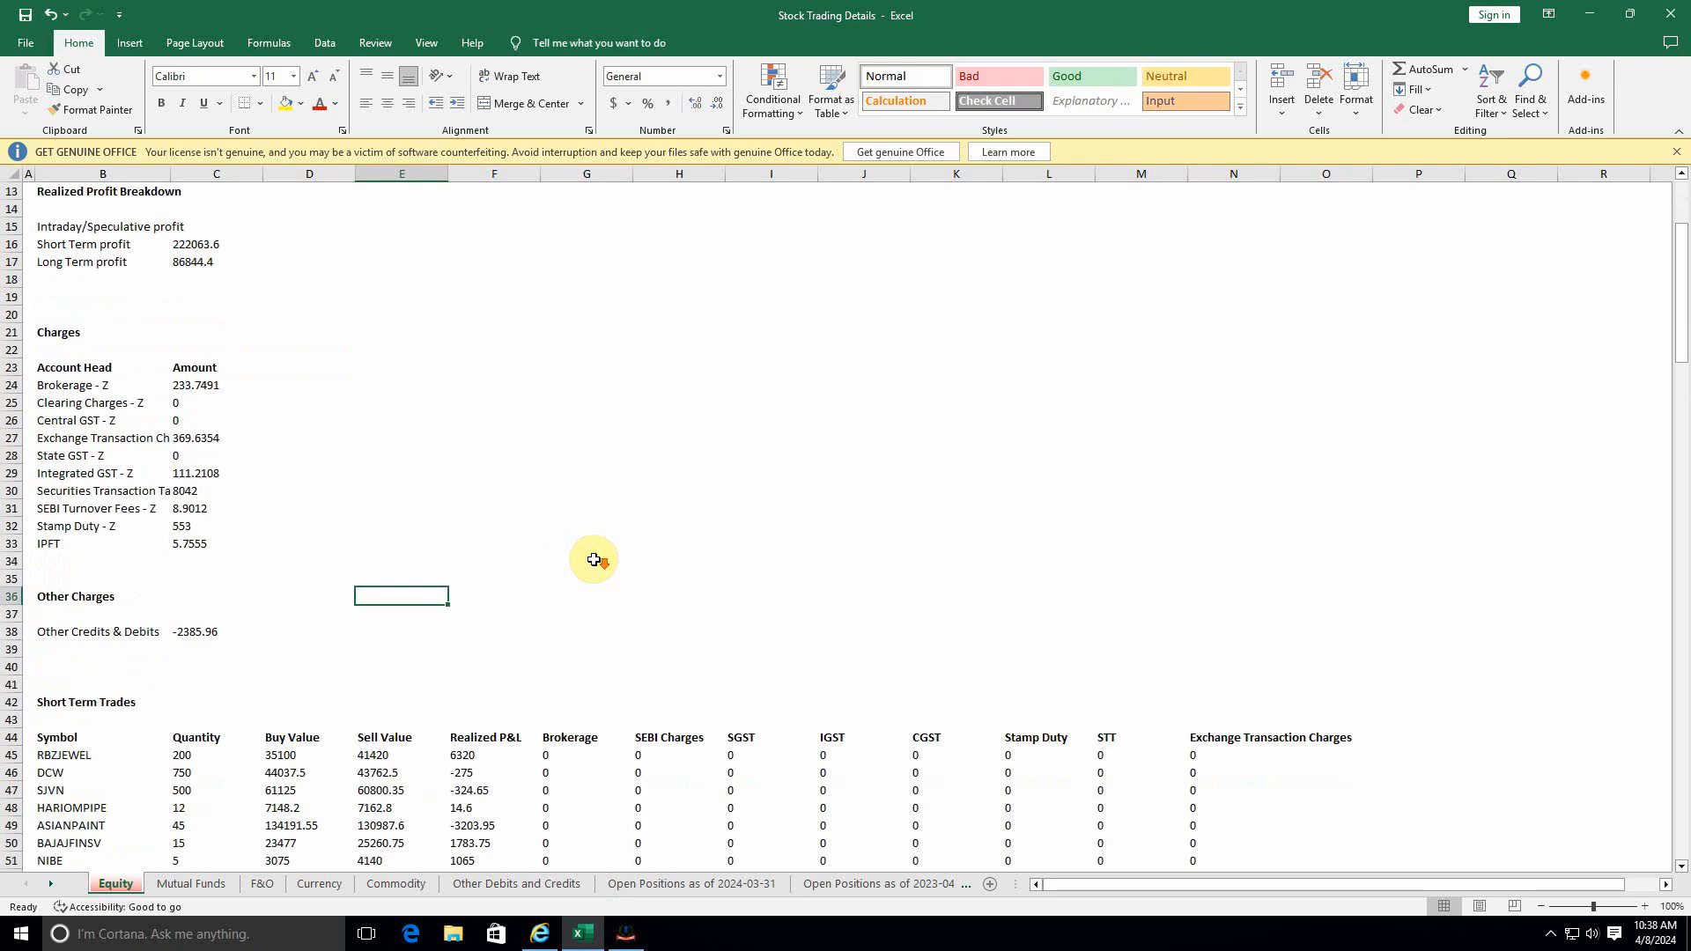
pyautogui.scroll(-12, 445, 656)
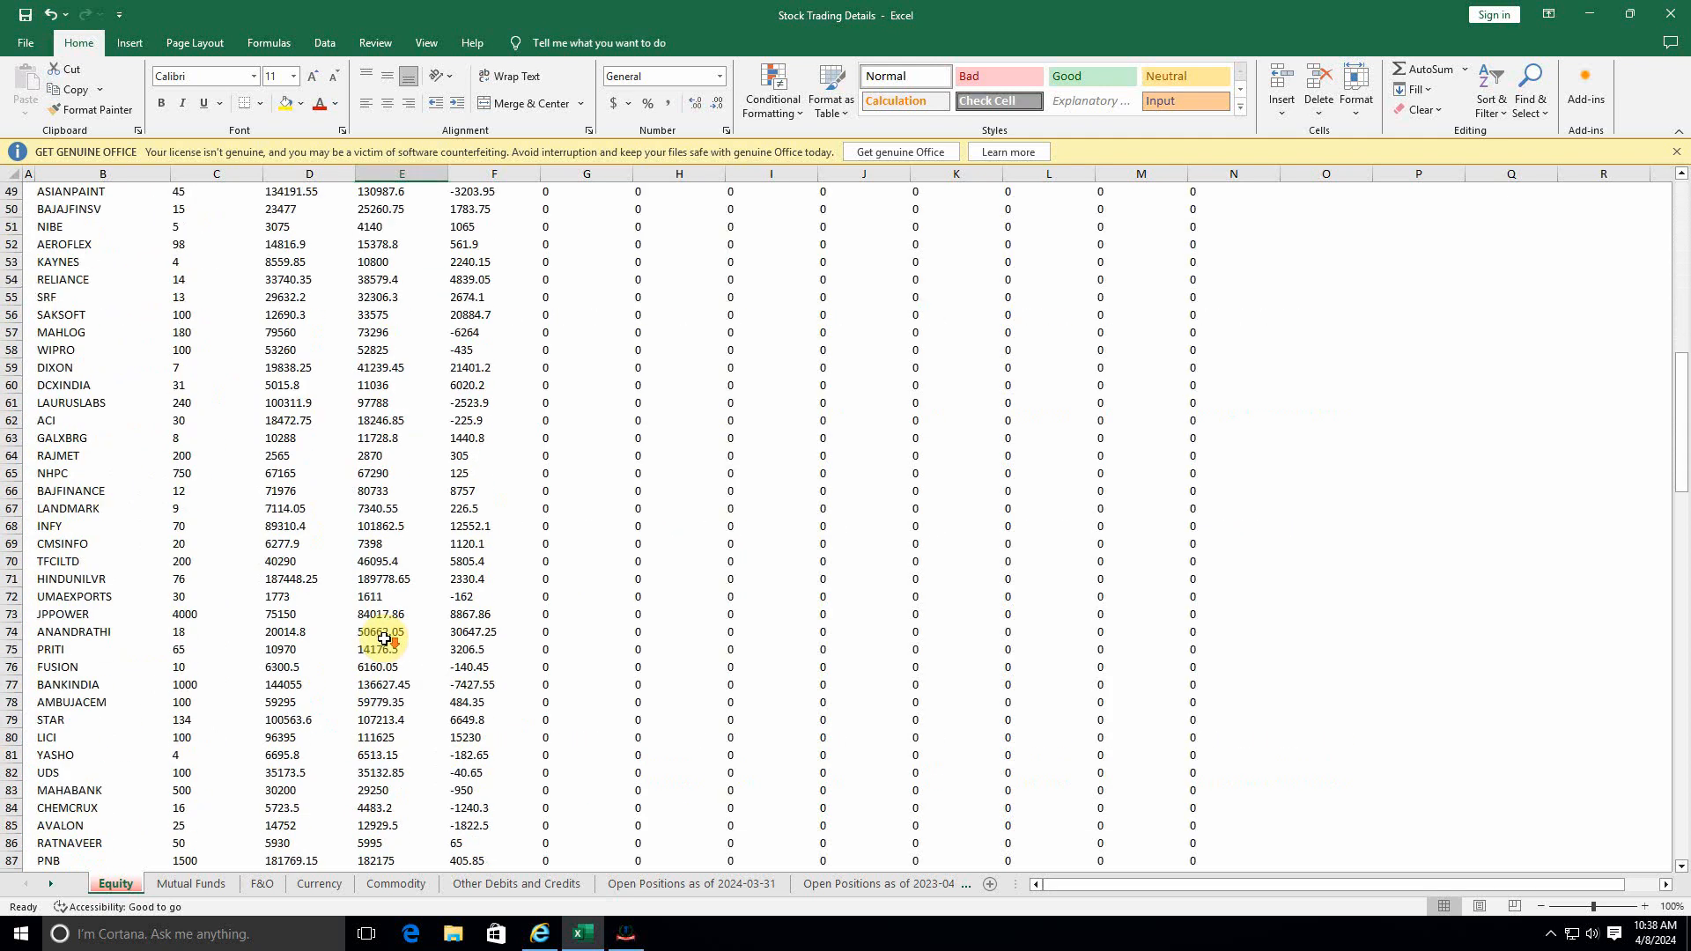
pyautogui.scroll(9, 384, 639)
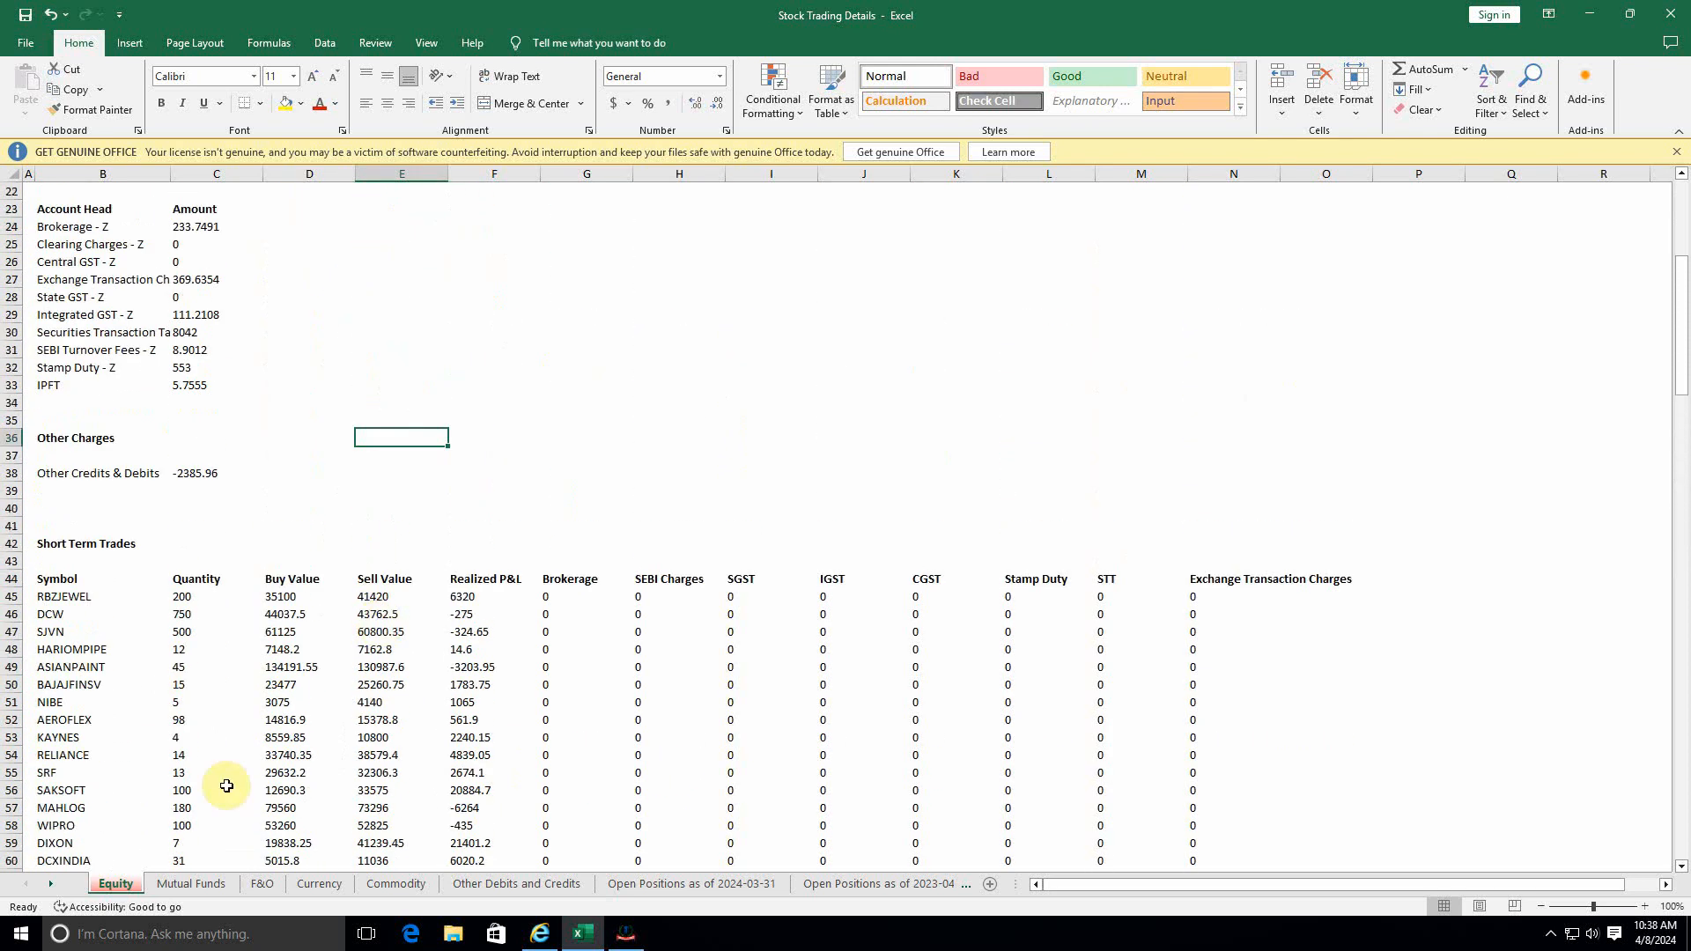
pyautogui.click(92, 544)
pyautogui.scroll(-5, 236, 602)
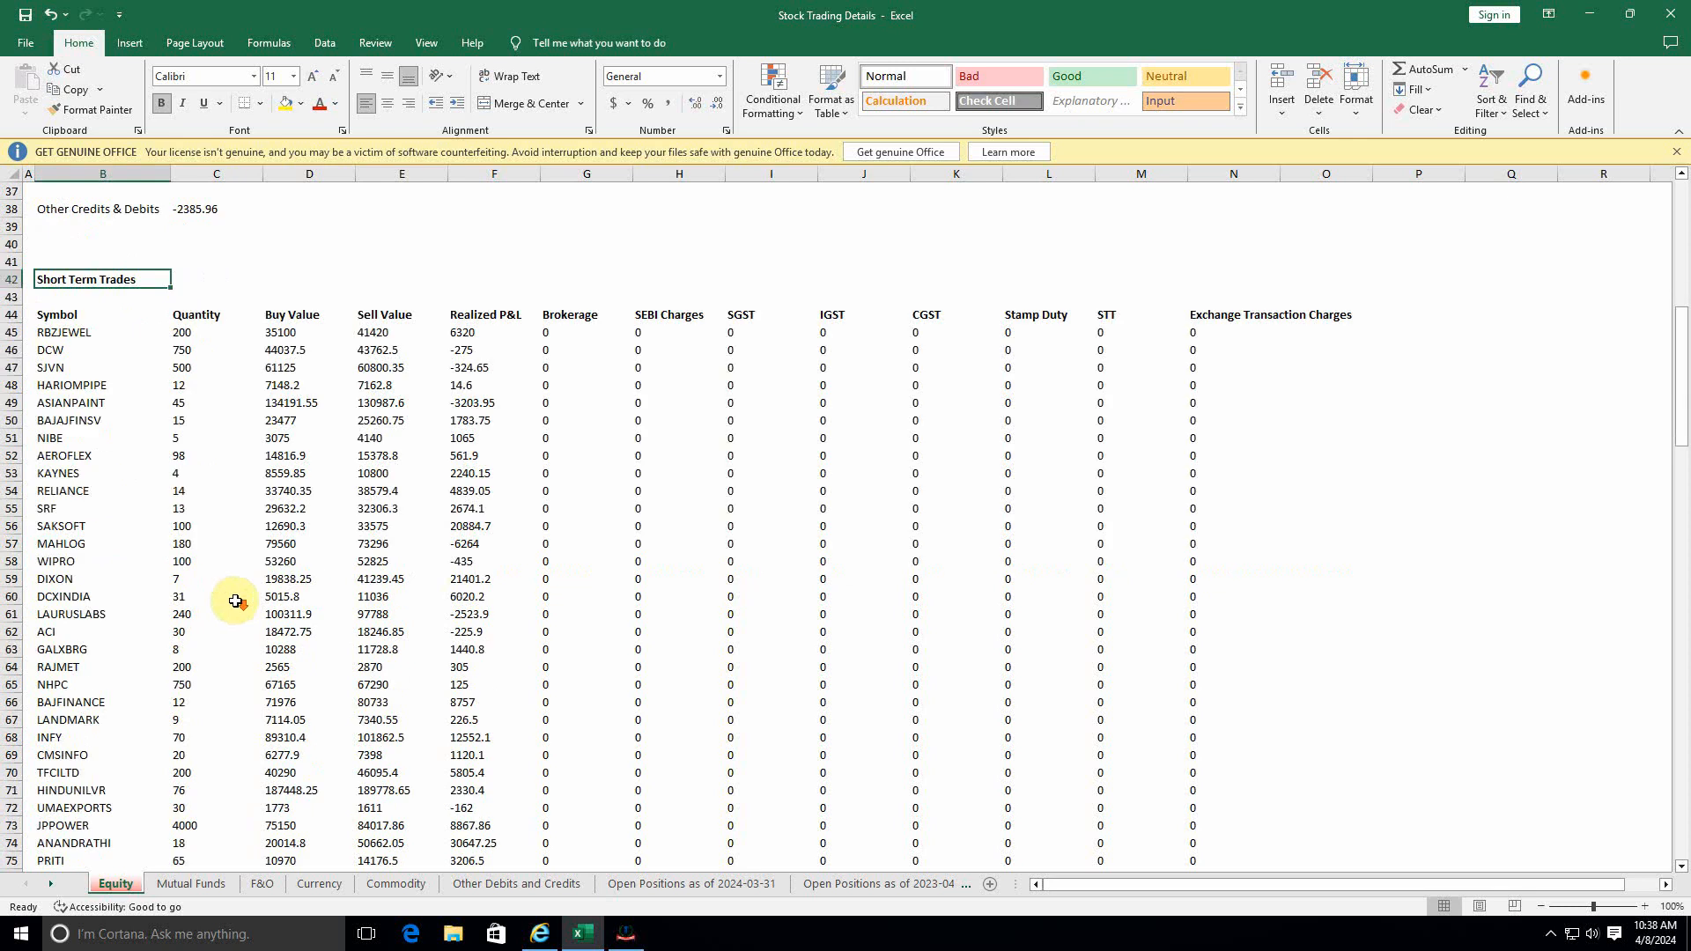
pyautogui.scroll(-20, 236, 601)
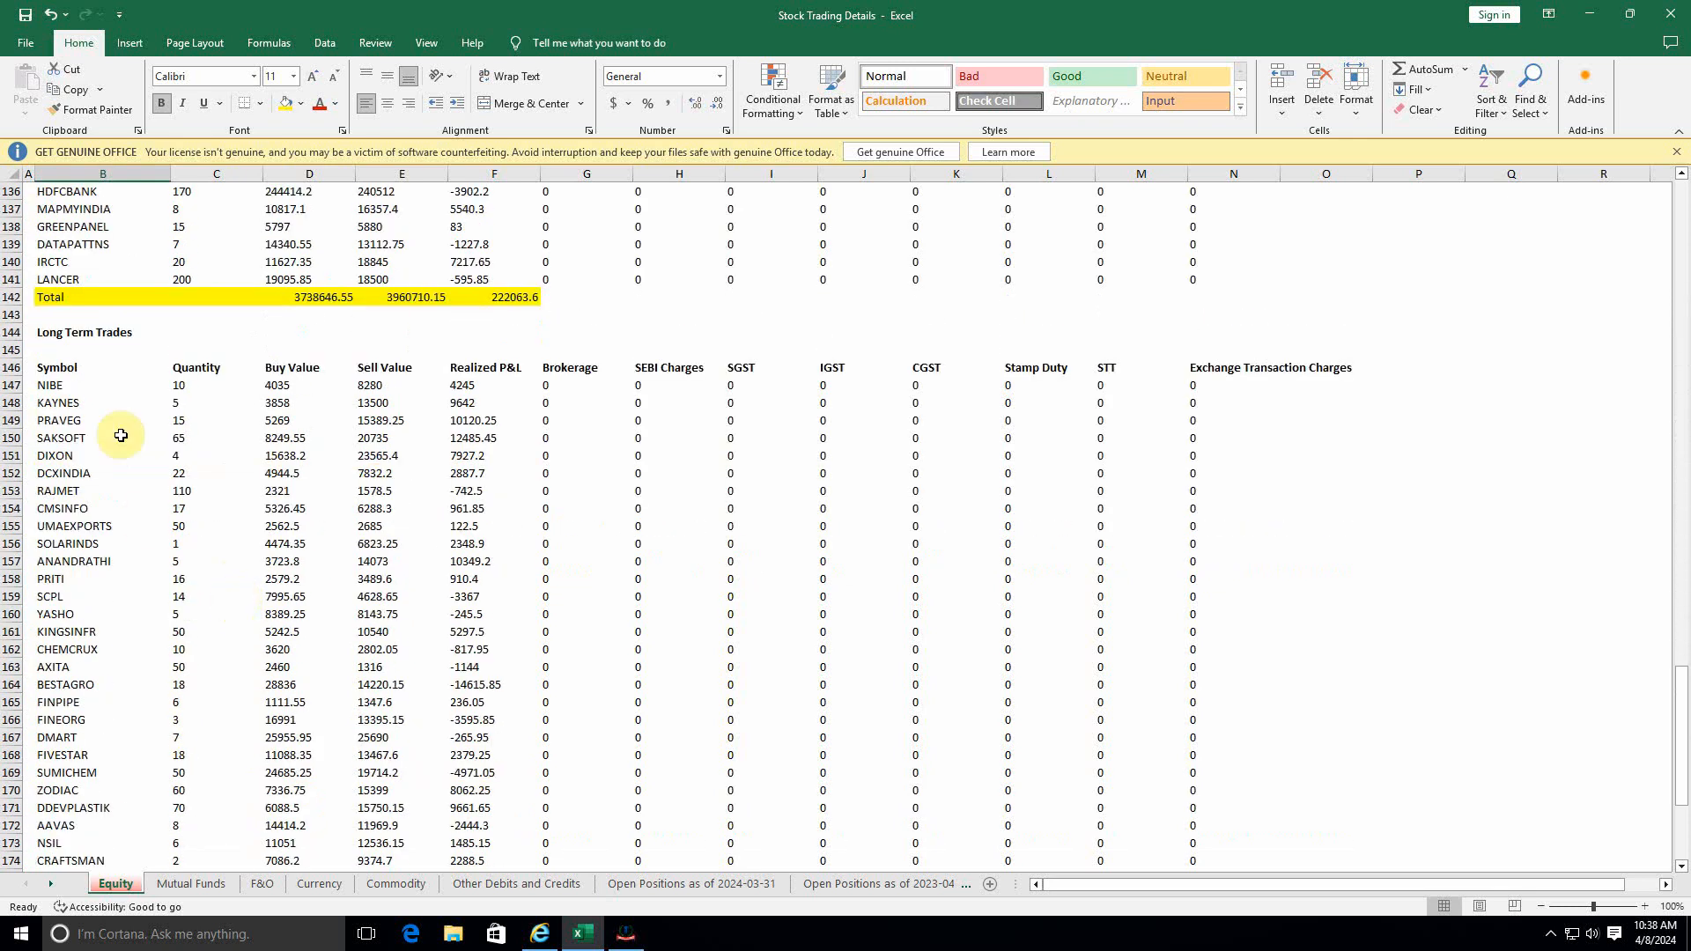
pyautogui.click(71, 333)
pyautogui.scroll(-10, 299, 528)
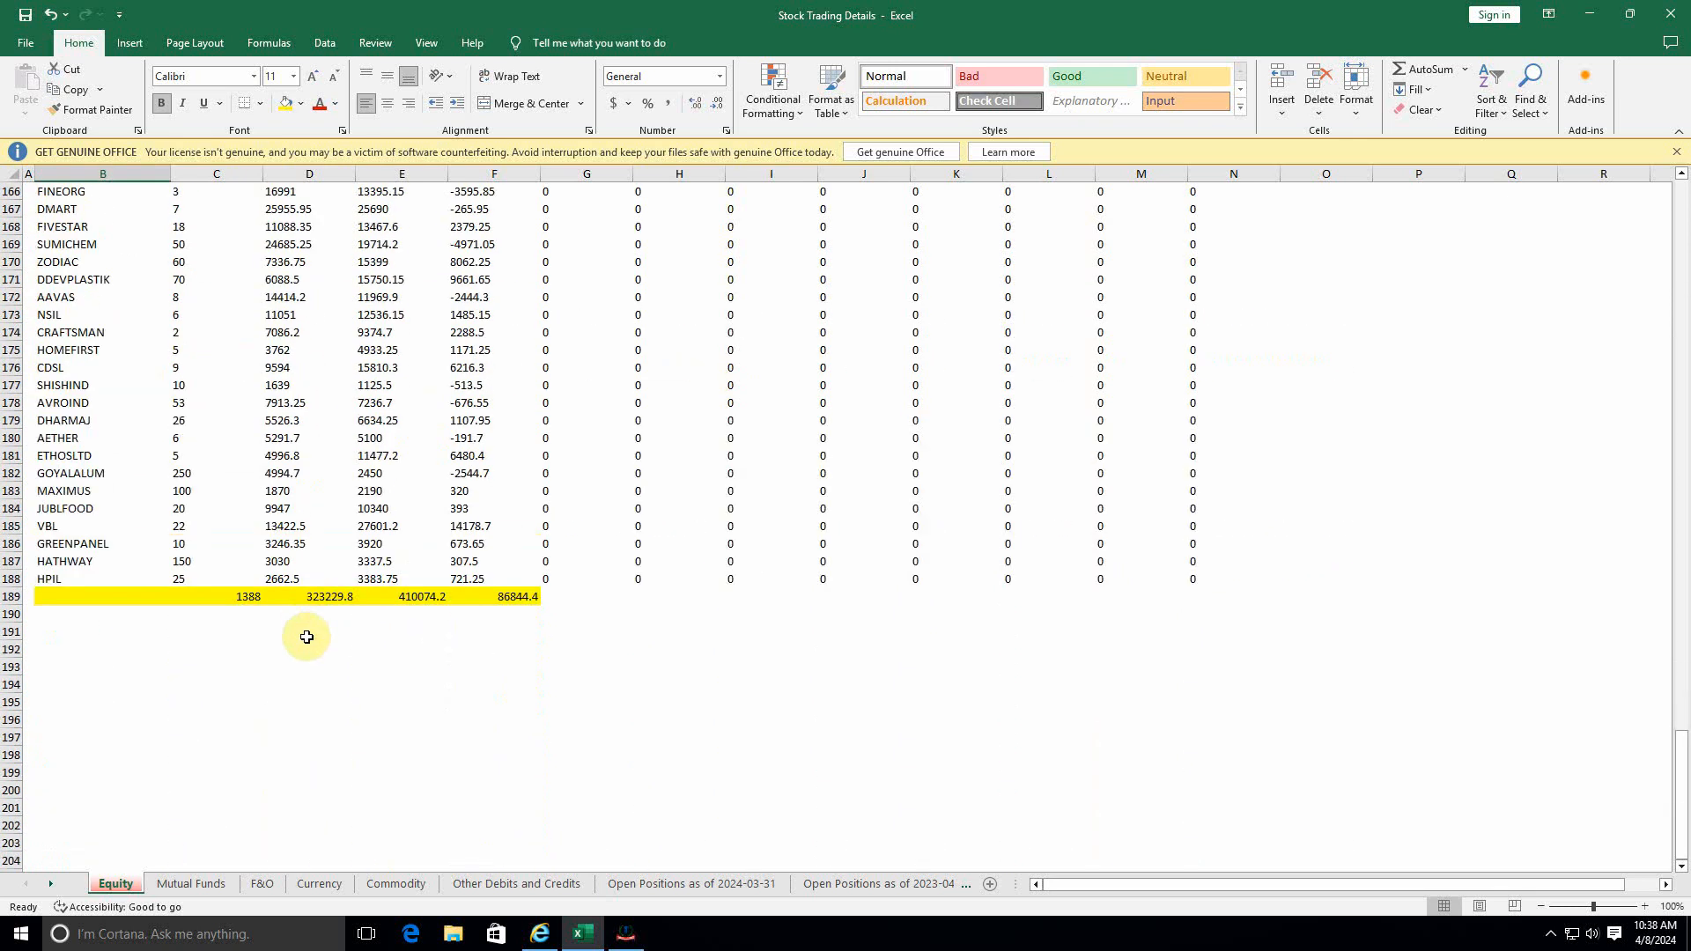
pyautogui.click(307, 634)
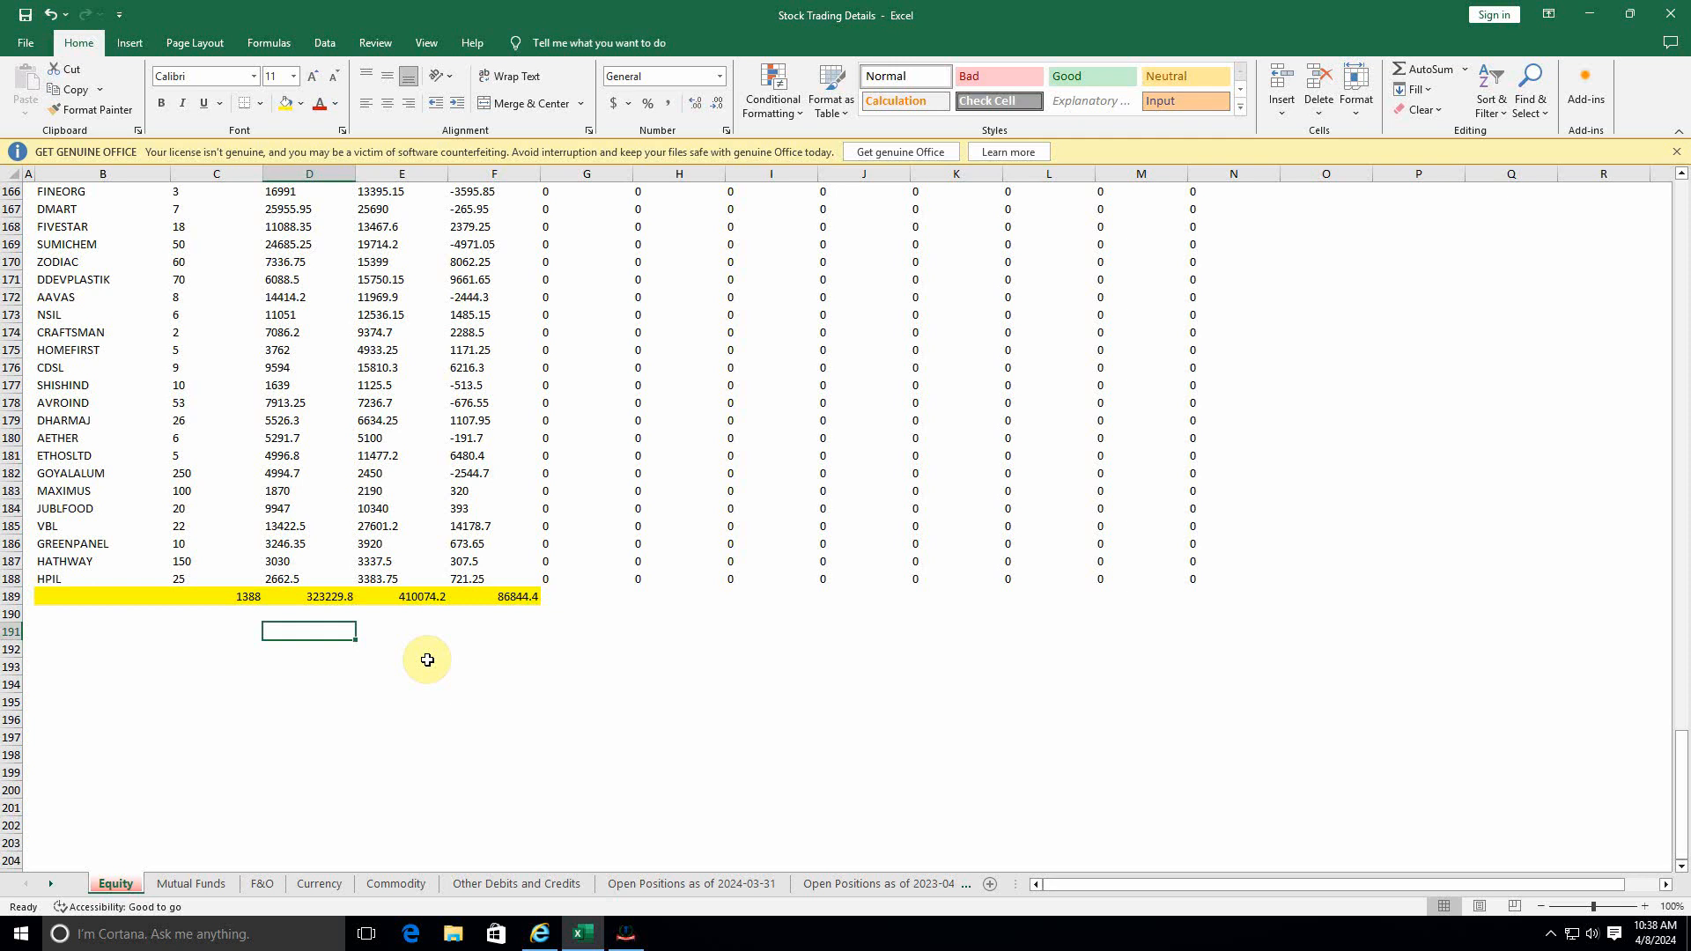
# Check the F&O and Mutual Funds sheets, and return to the trades on the Equity sheet.
pyautogui.click(266, 884)
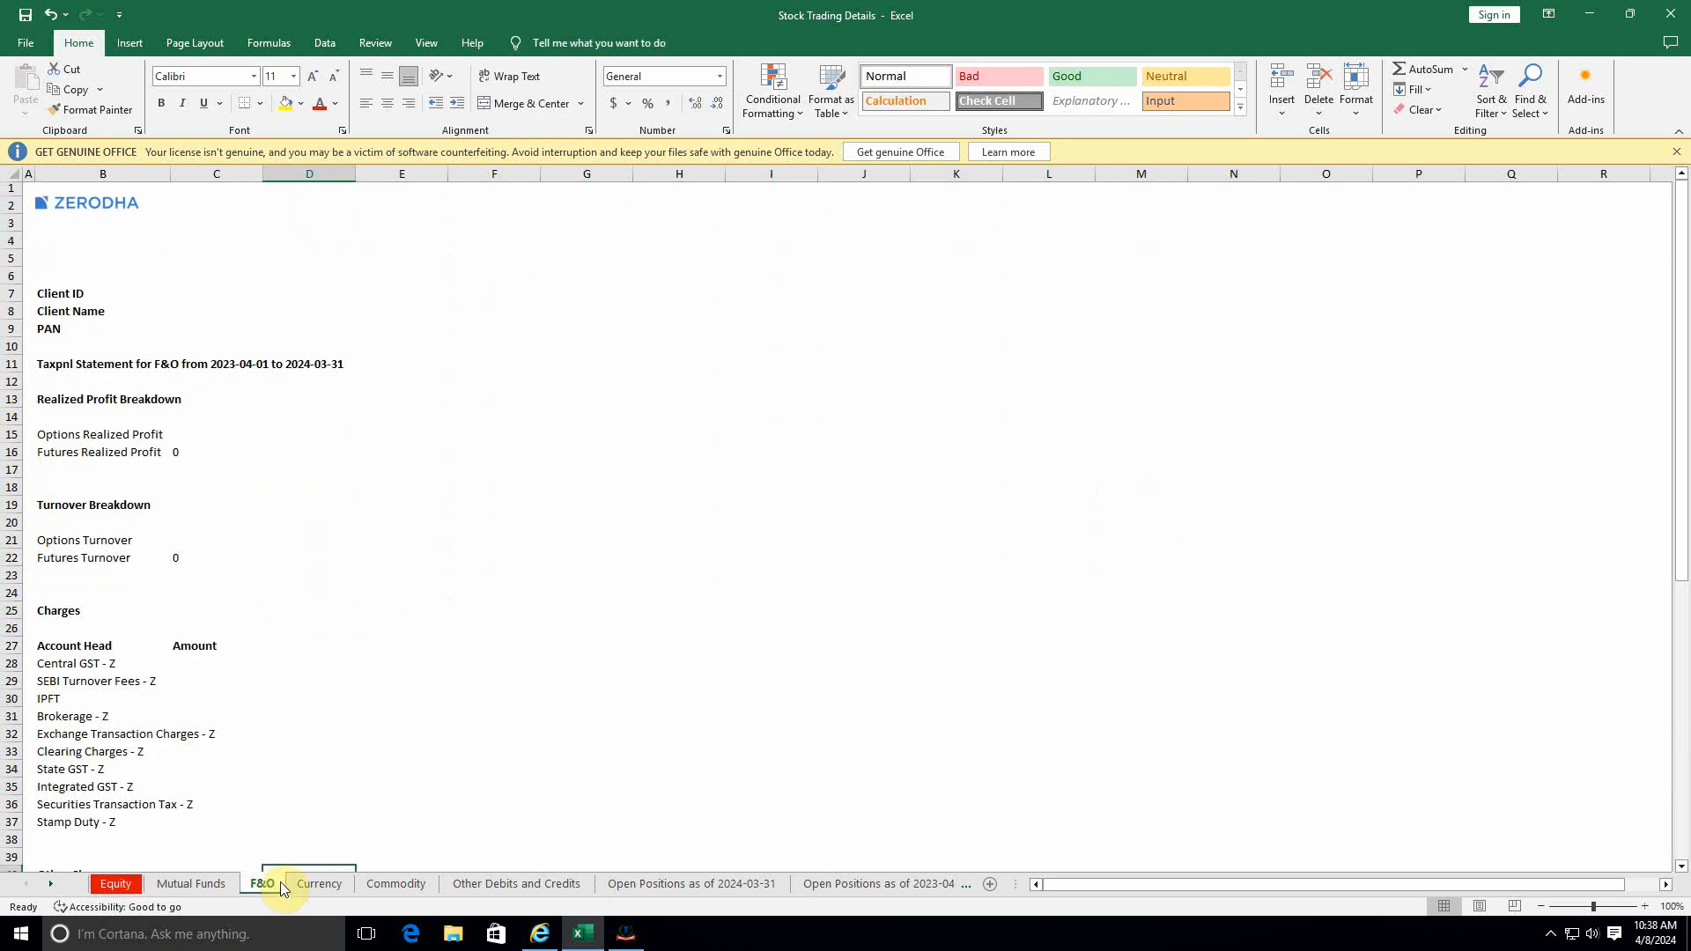
pyautogui.click(208, 885)
pyautogui.click(266, 886)
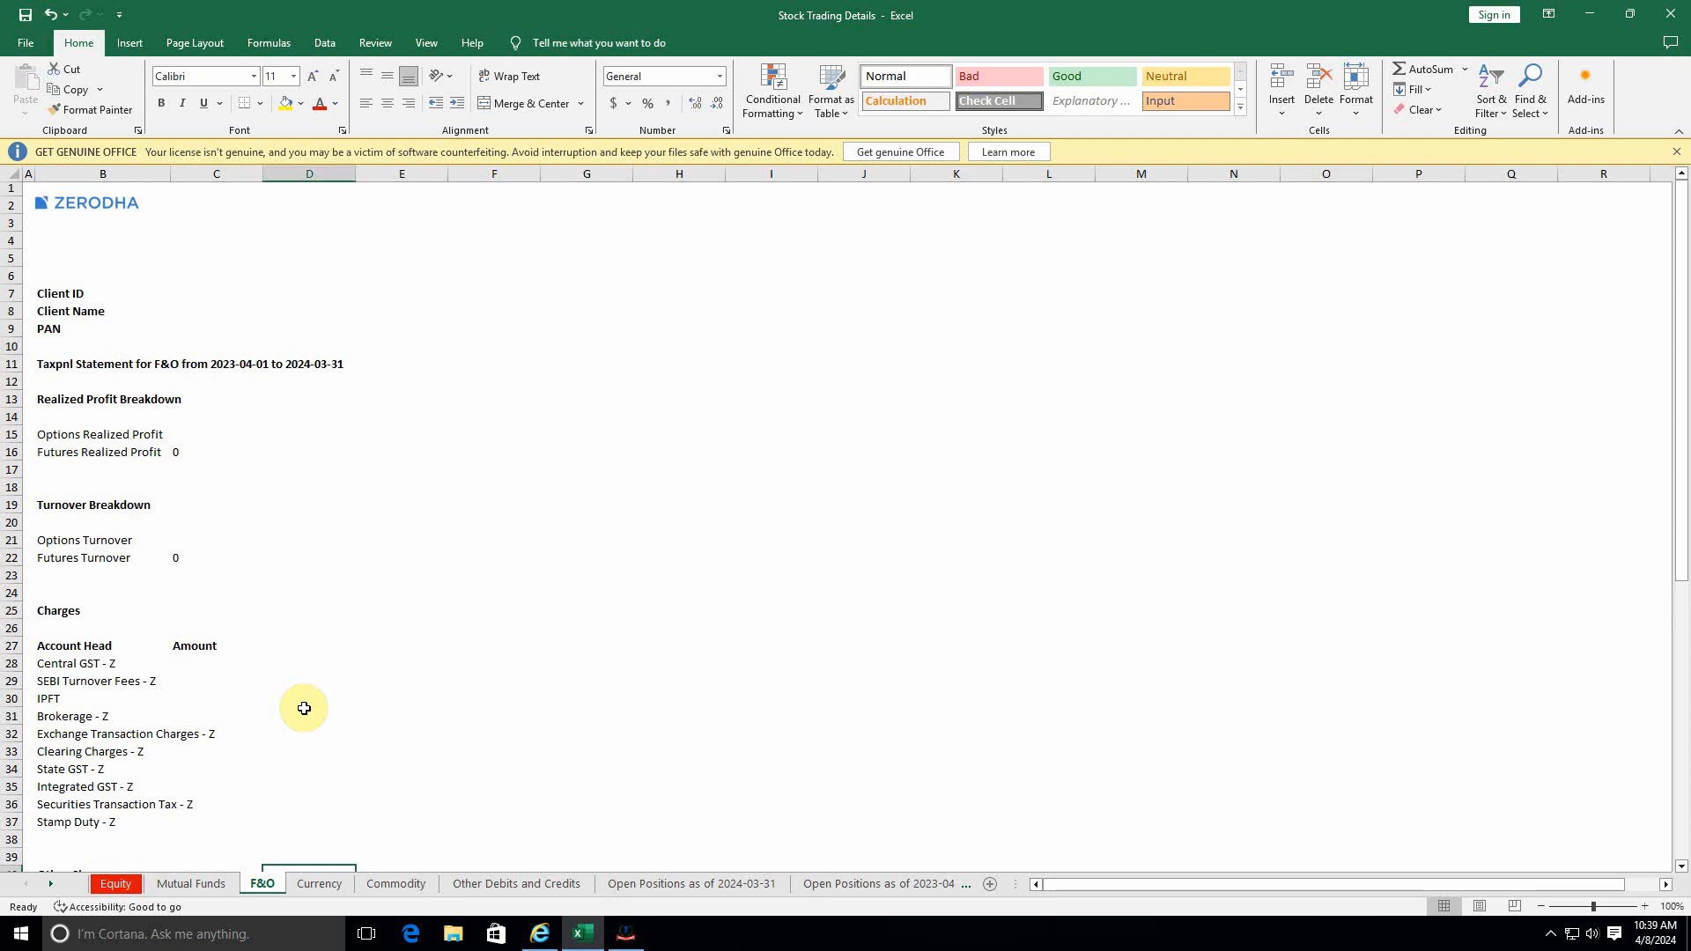
pyautogui.click(115, 884)
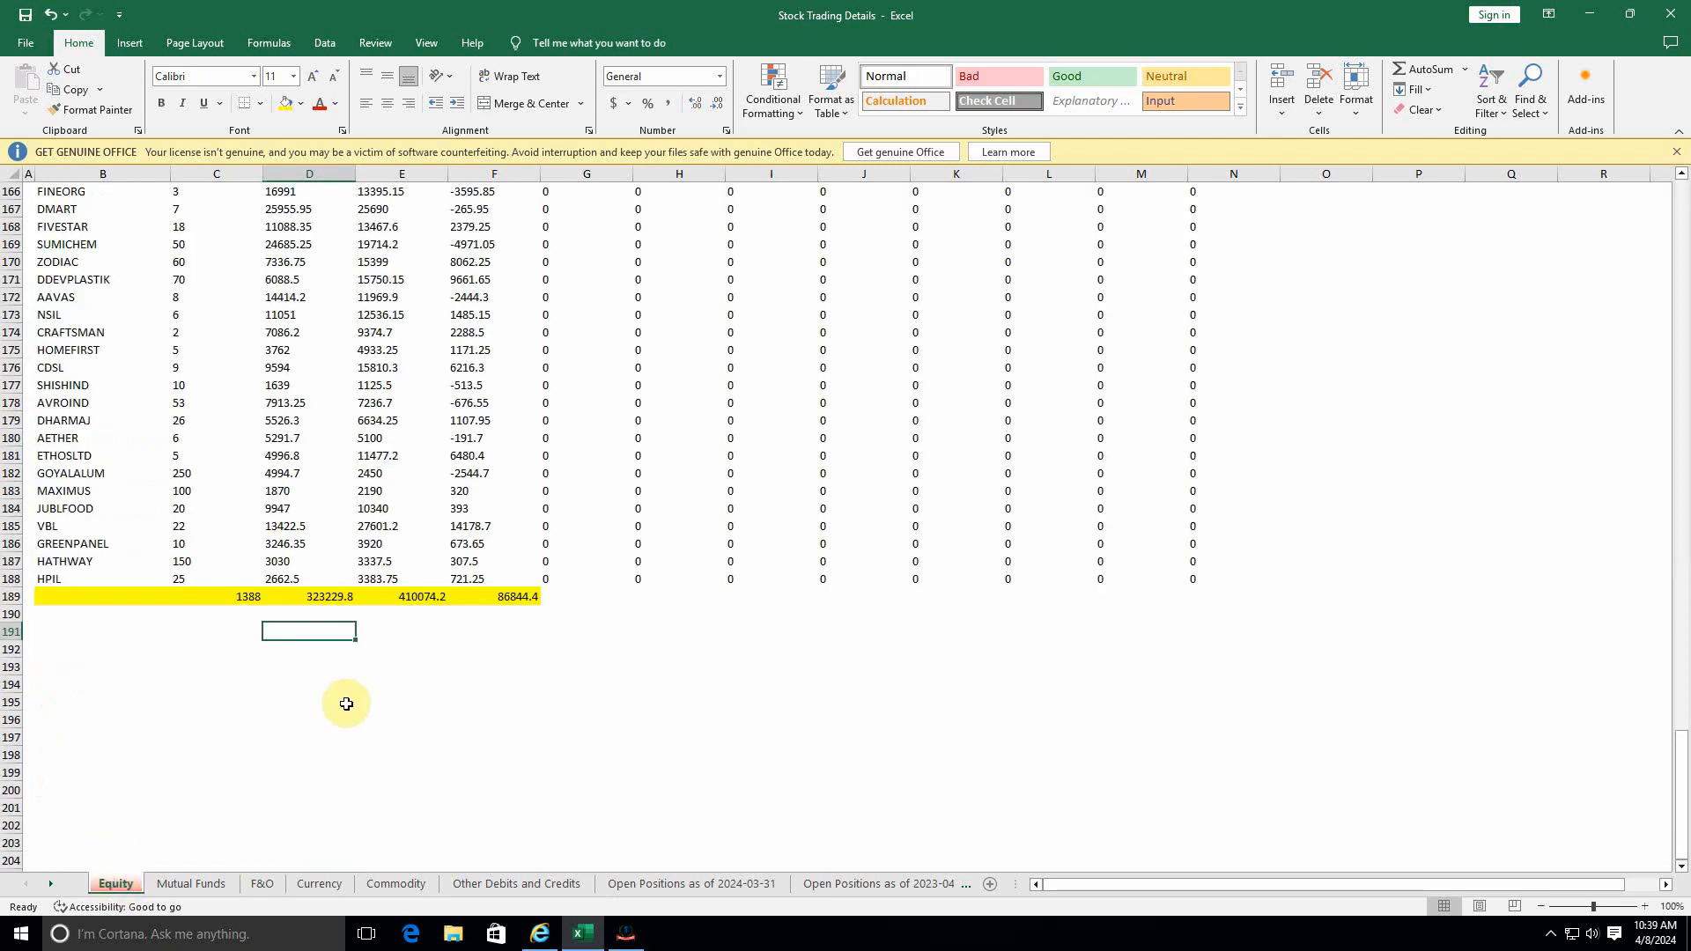
pyautogui.scroll(16, 346, 704)
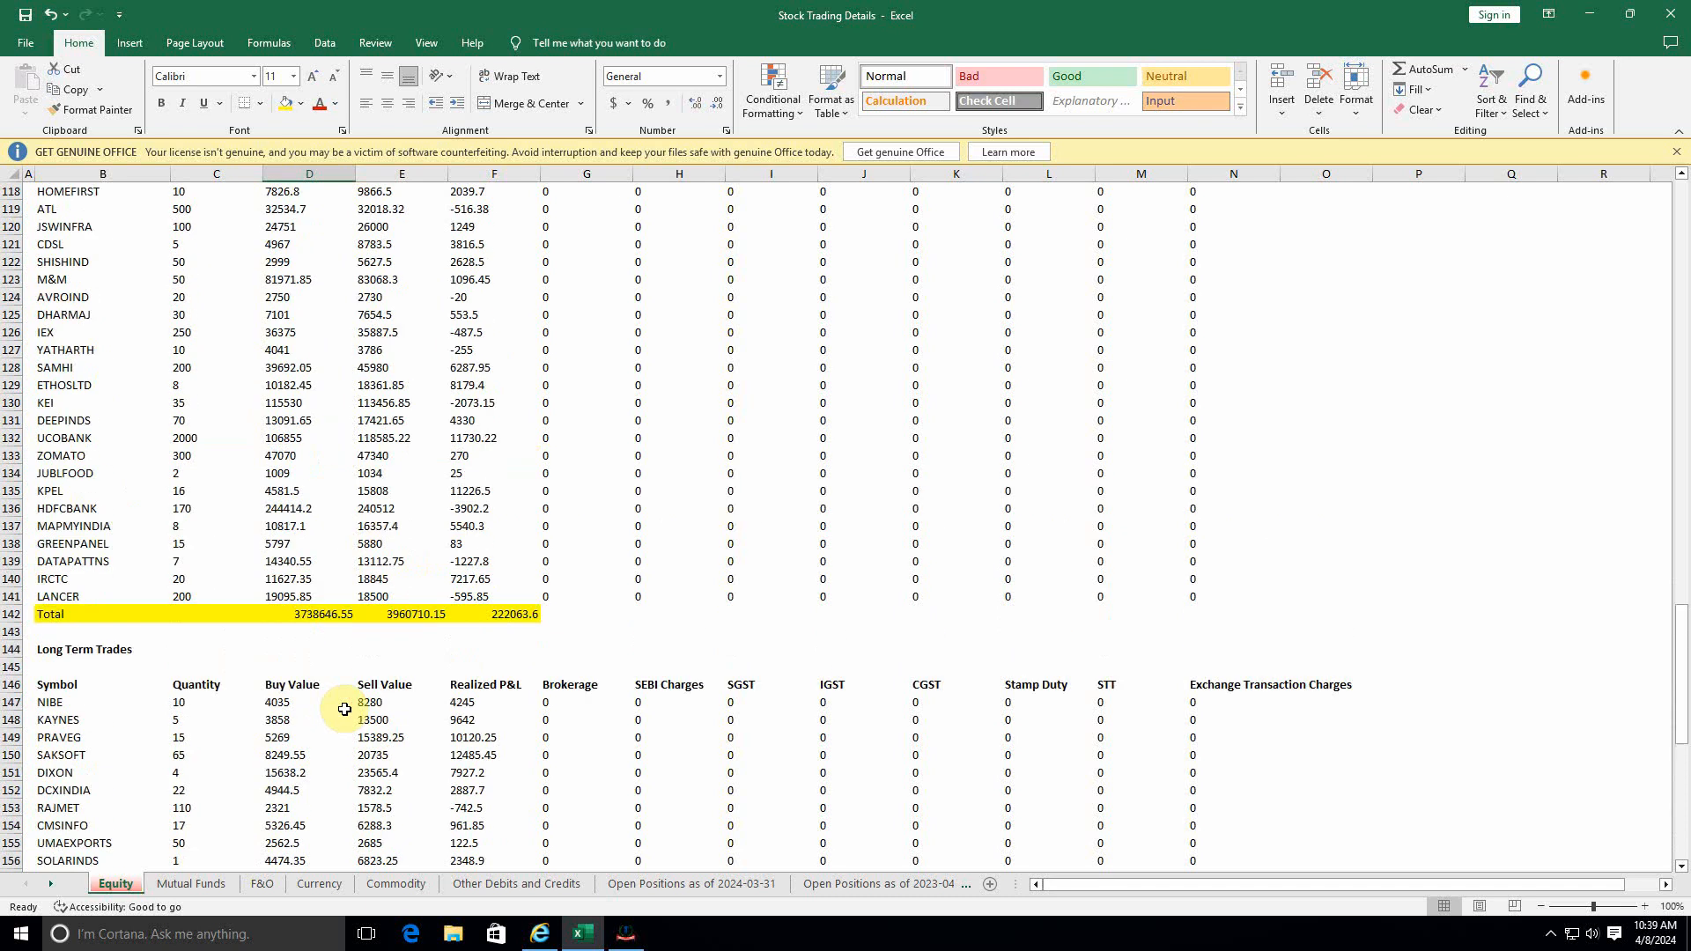
pyautogui.scroll(2, 344, 709)
# Switch back to the e-Filing portal and proceed with ITR-2 as the return form.
pyautogui.click(626, 935)
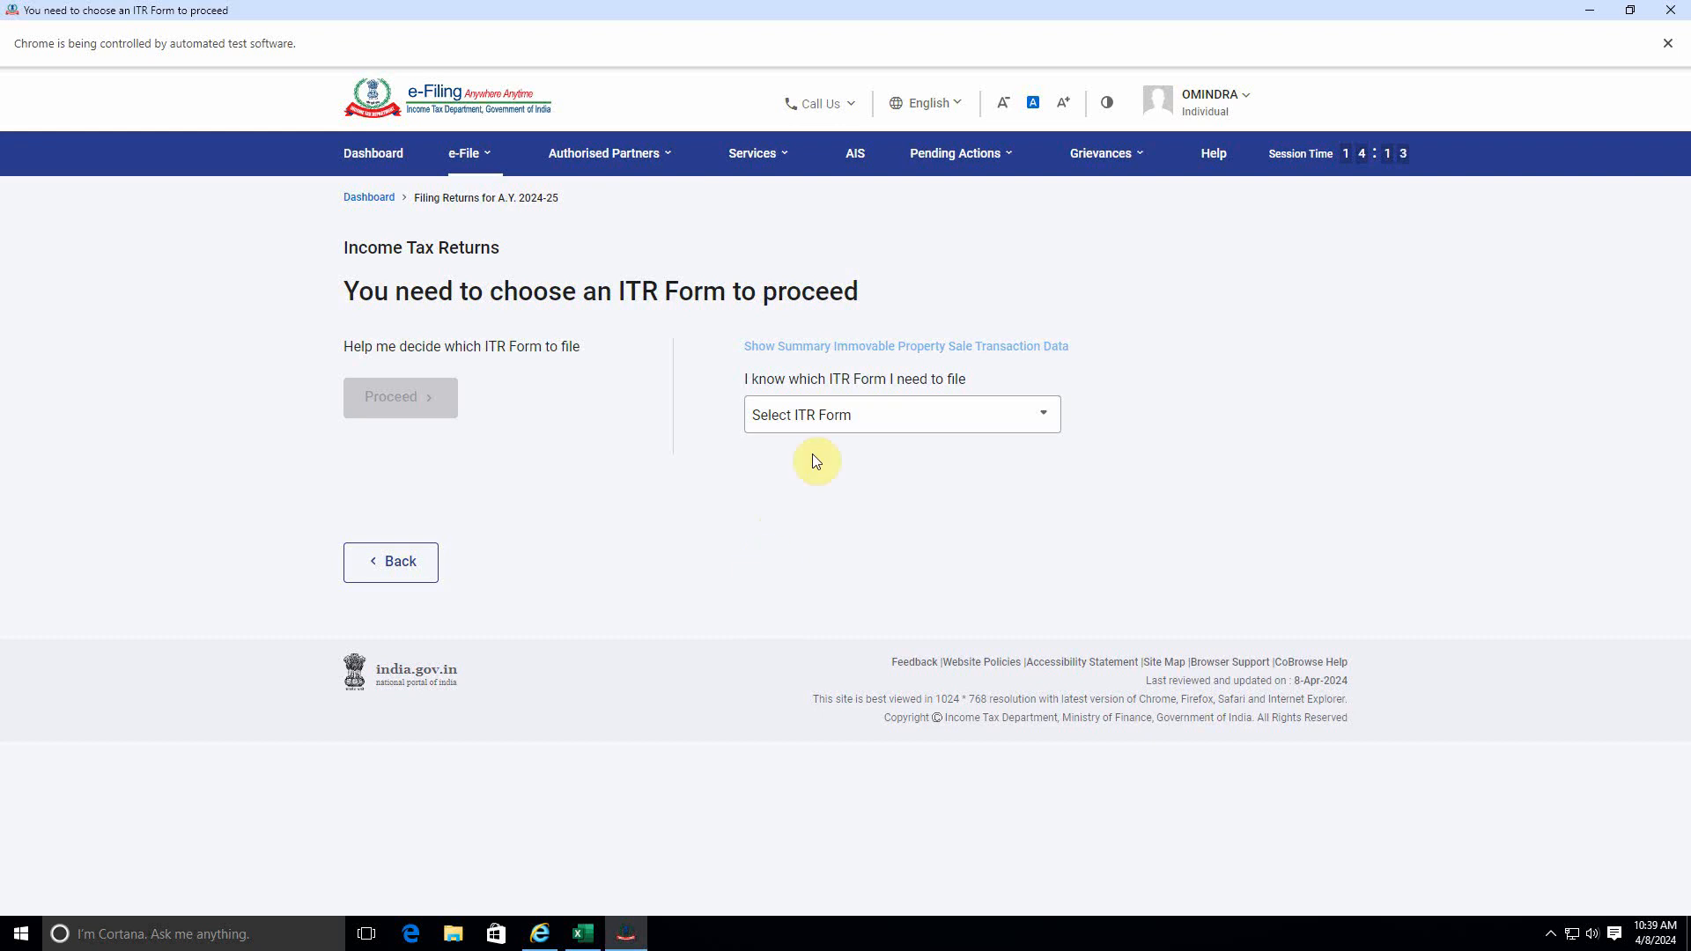
pyautogui.click(832, 416)
pyautogui.click(780, 539)
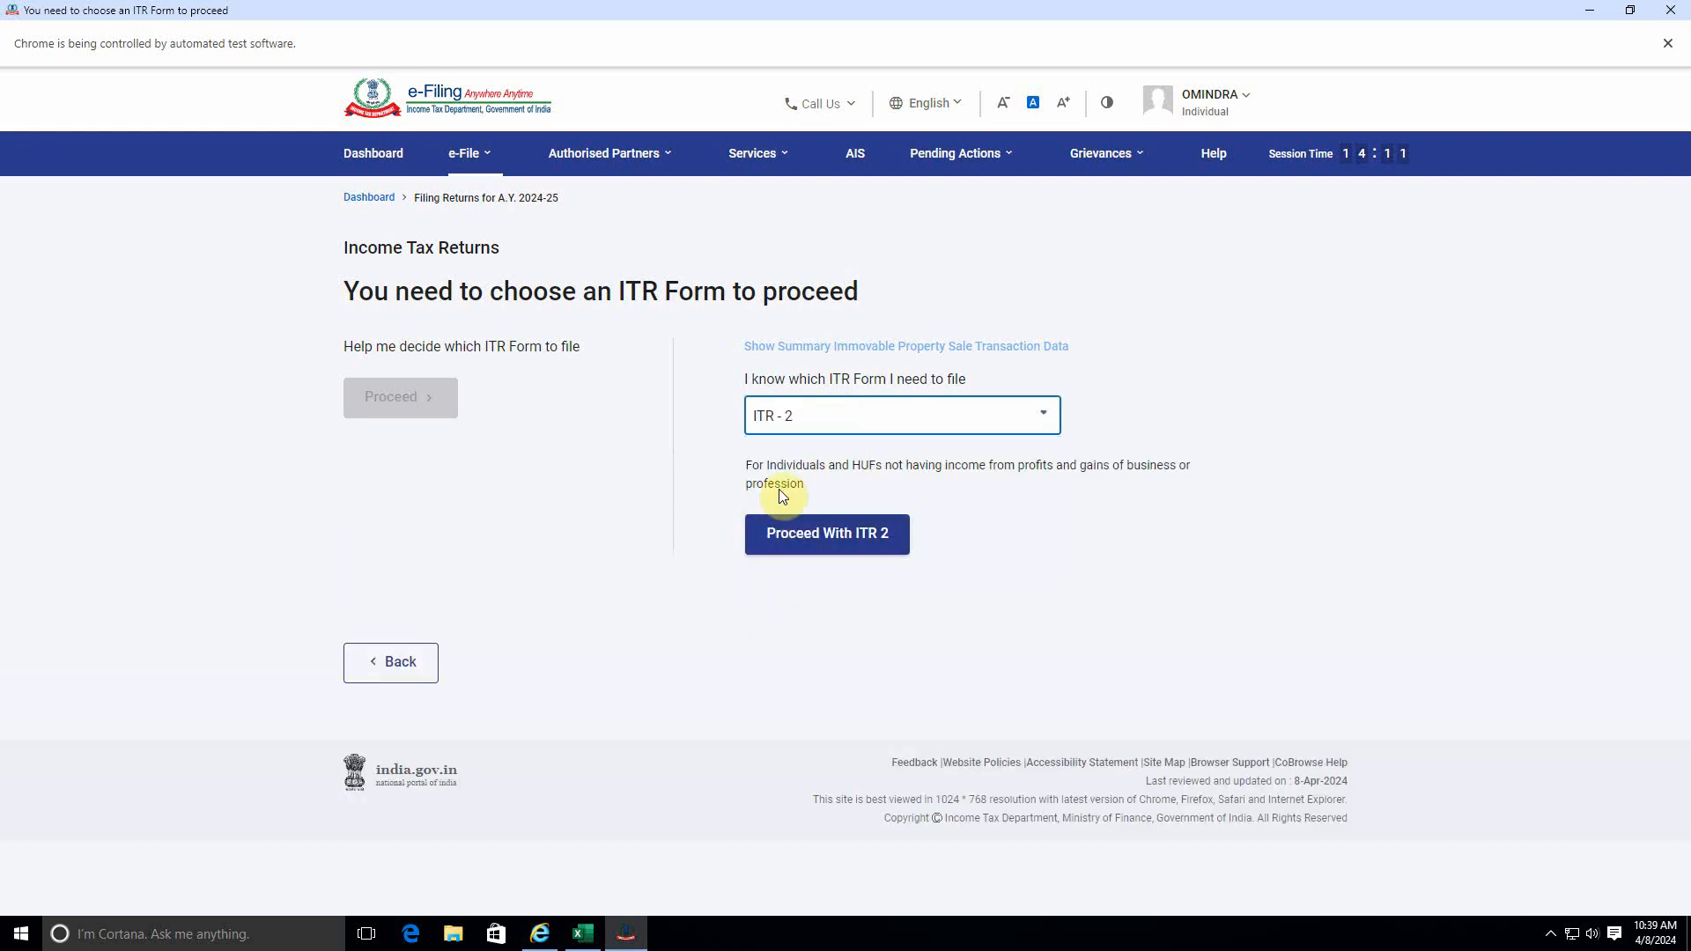
pyautogui.click(861, 531)
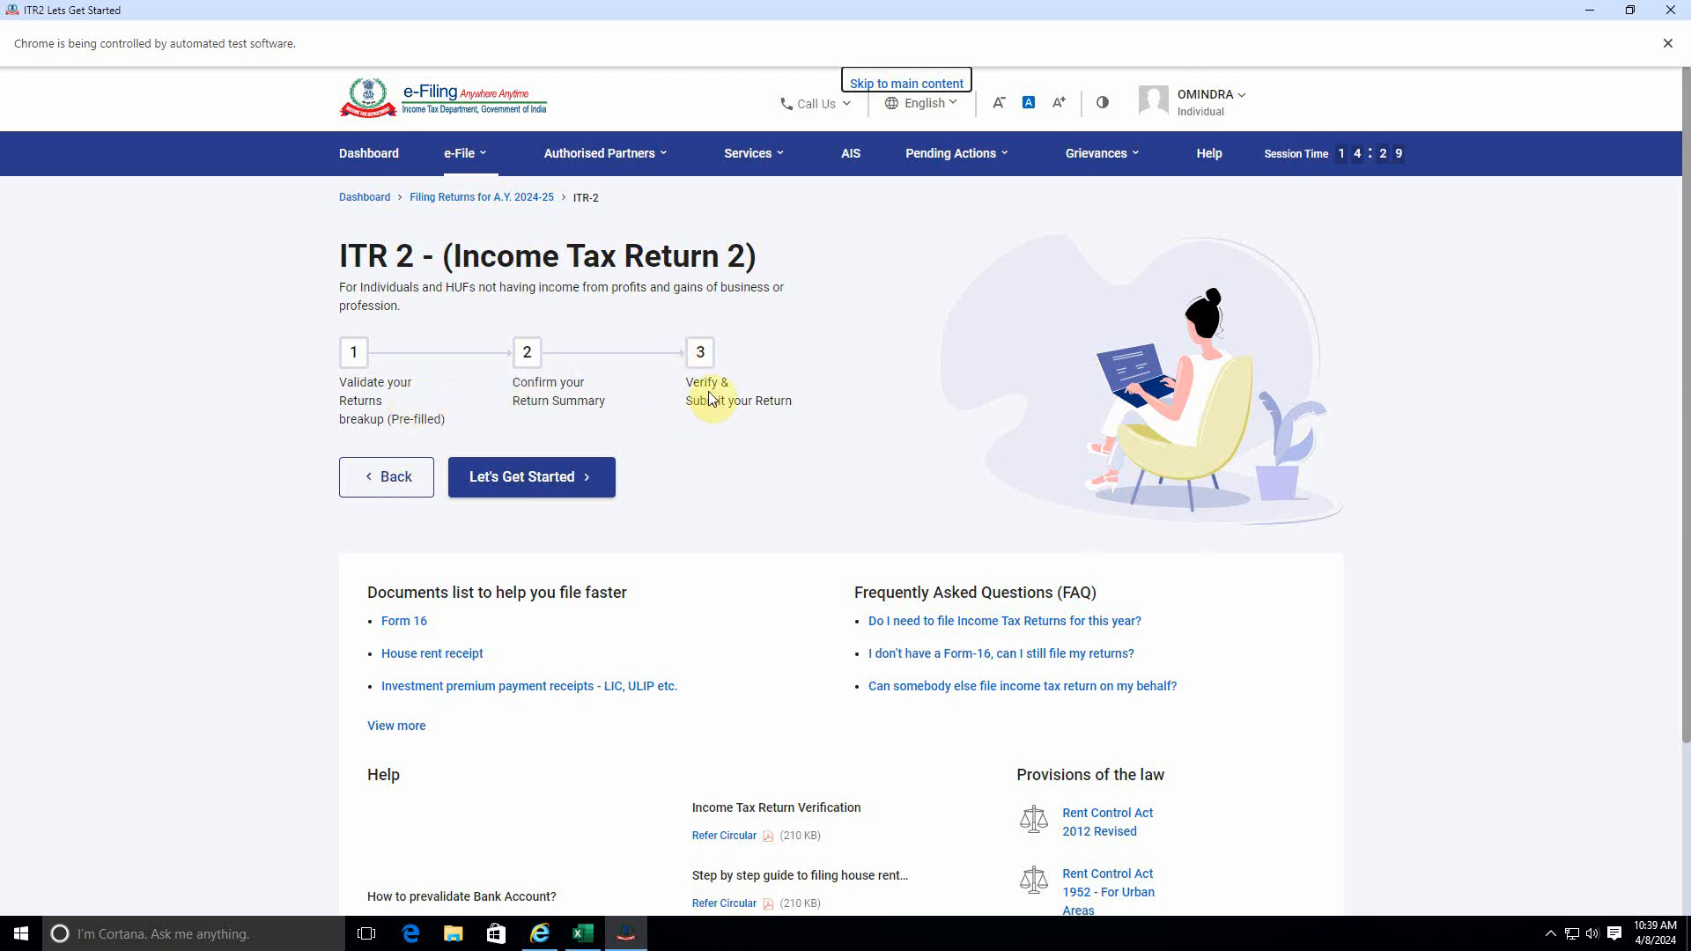
# Get started with the ITR-2 return and give "Taxable income is more than basic exemption limit" as the filing reason.
pyautogui.click(527, 478)
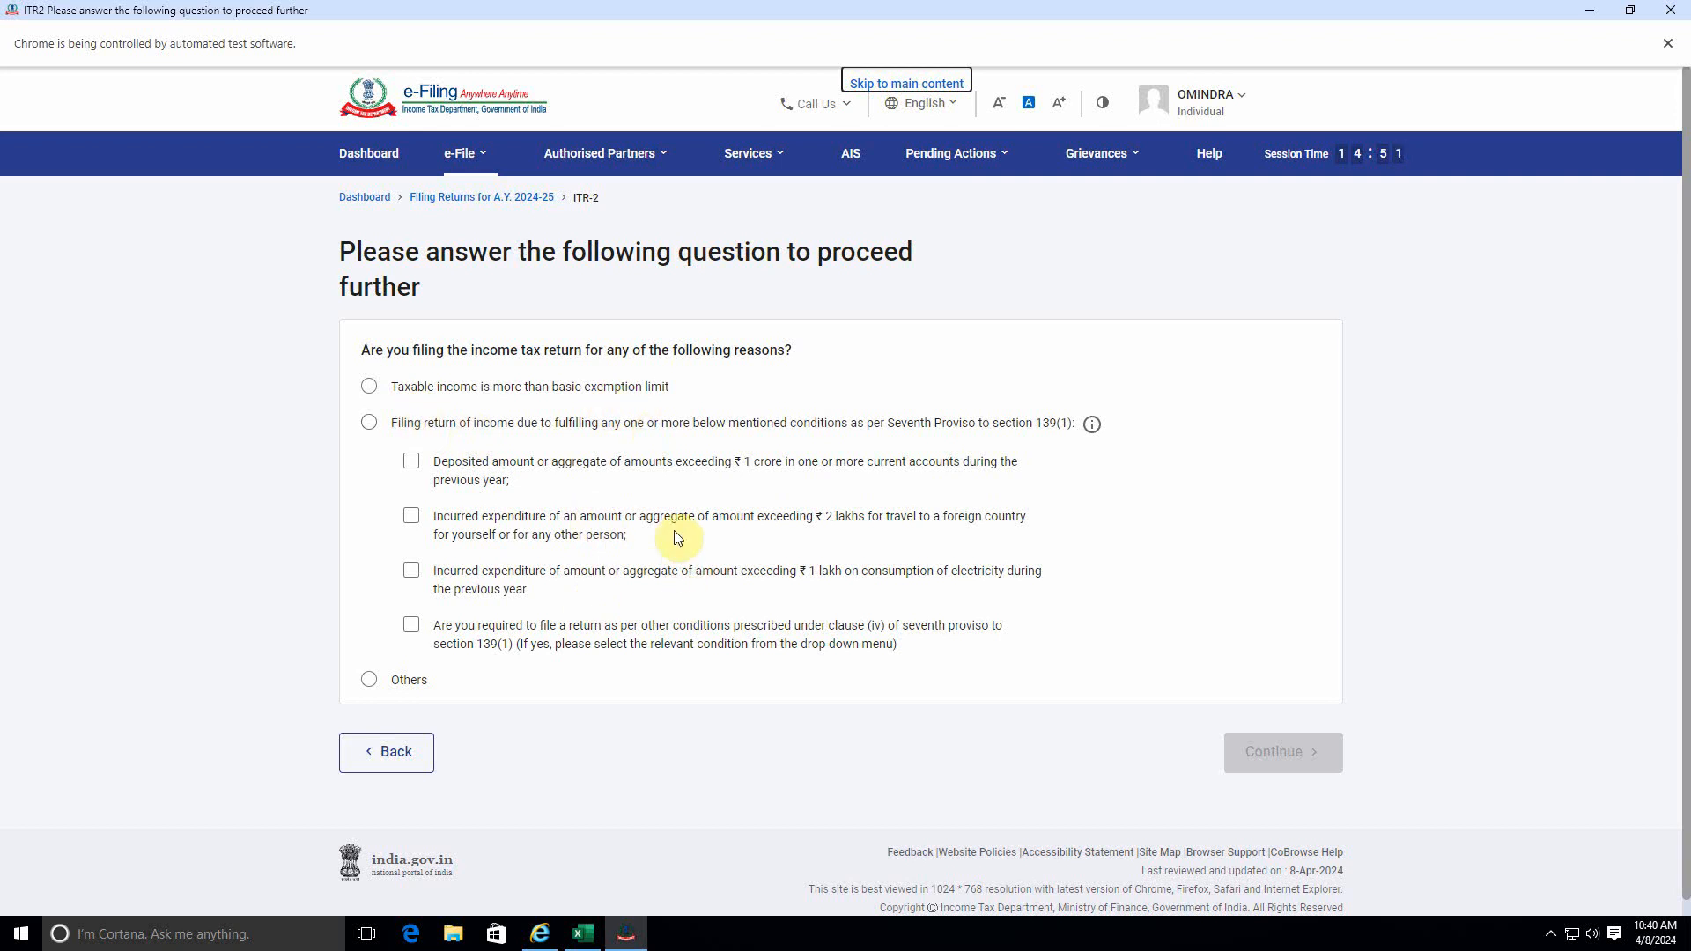
pyautogui.click(369, 387)
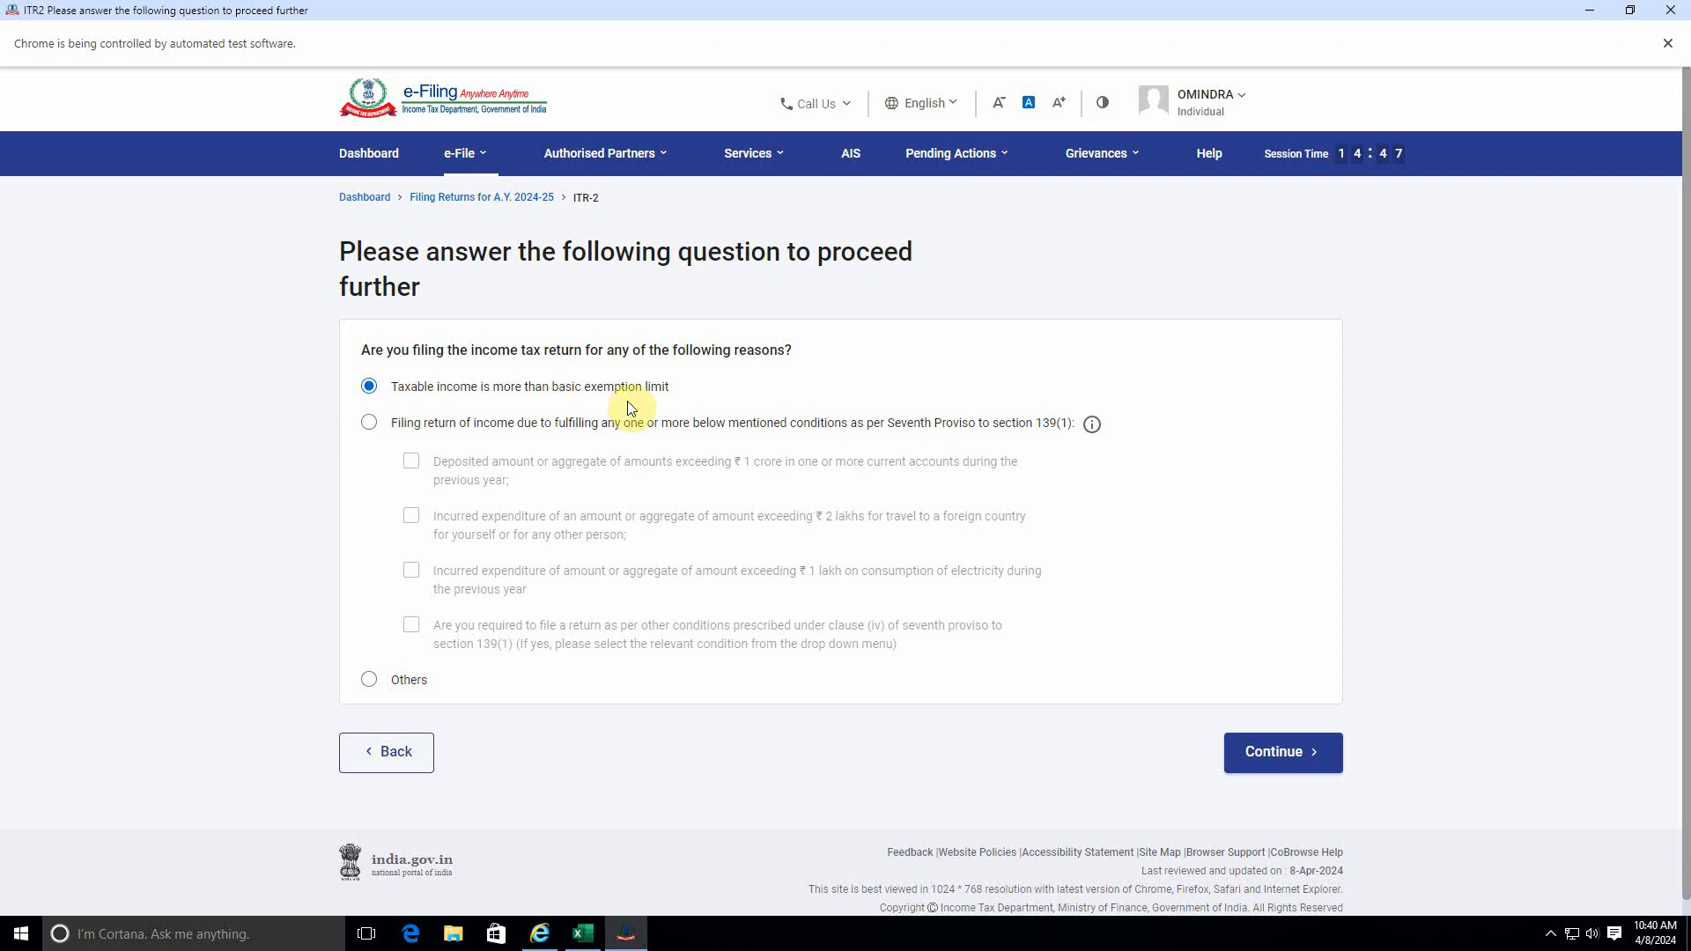
pyautogui.click(1283, 753)
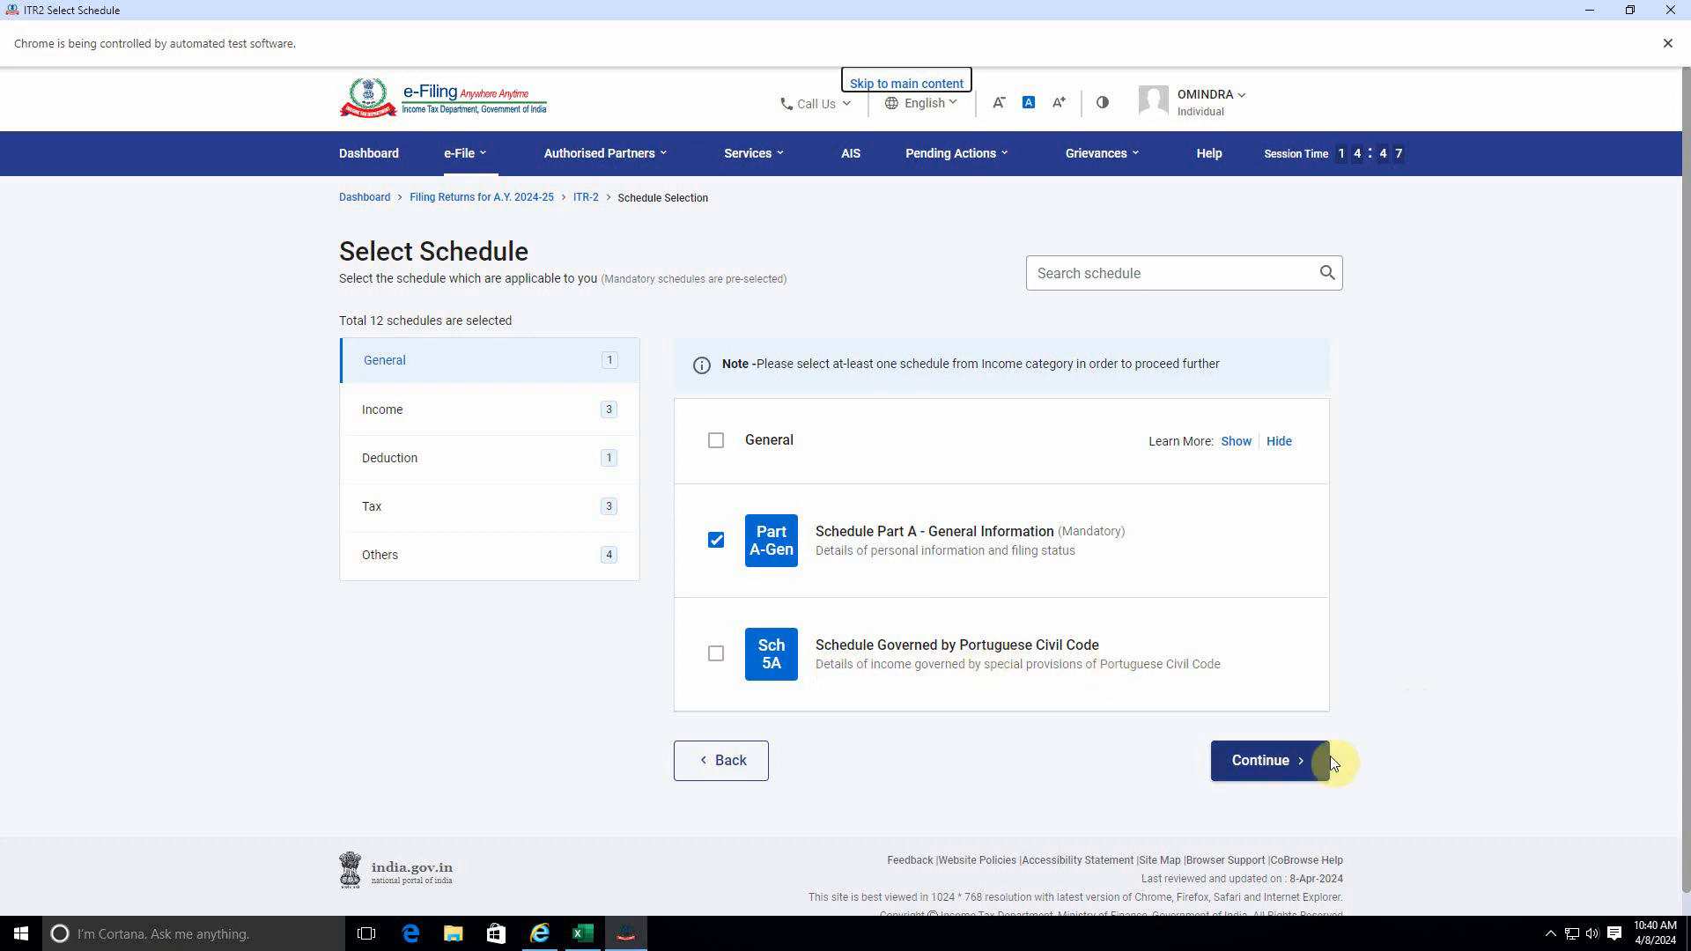
# Accept the pre-selected schedules and proceed to the schedule questions.
pyautogui.click(1215, 760)
pyautogui.click(1046, 587)
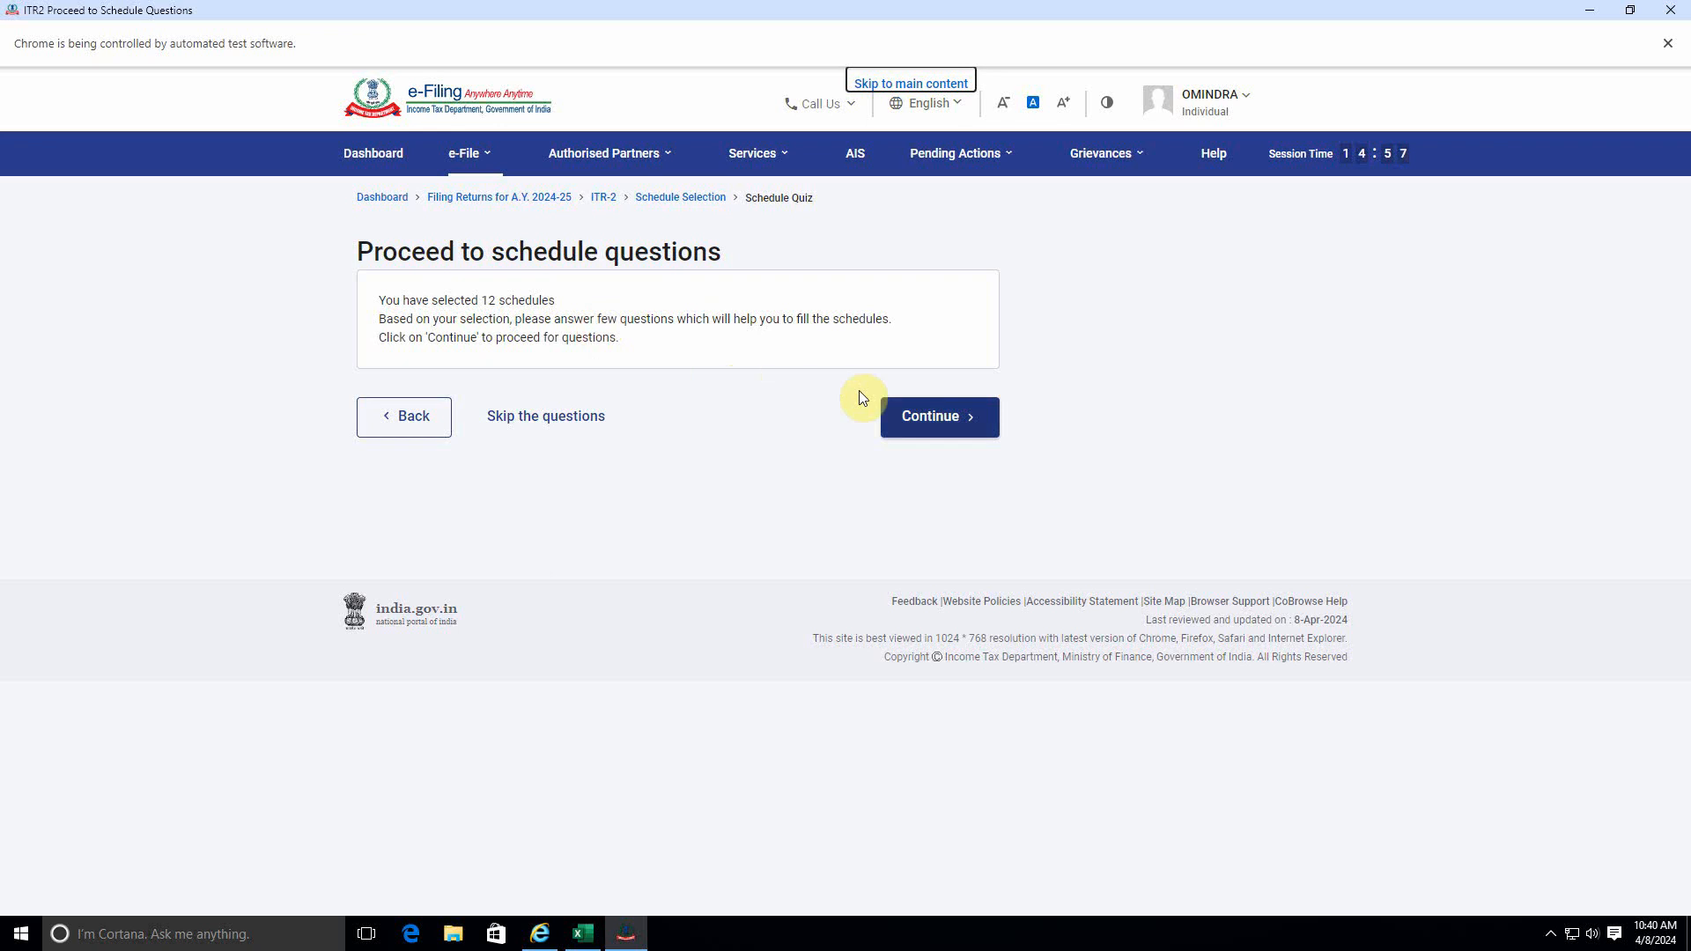
pyautogui.click(890, 412)
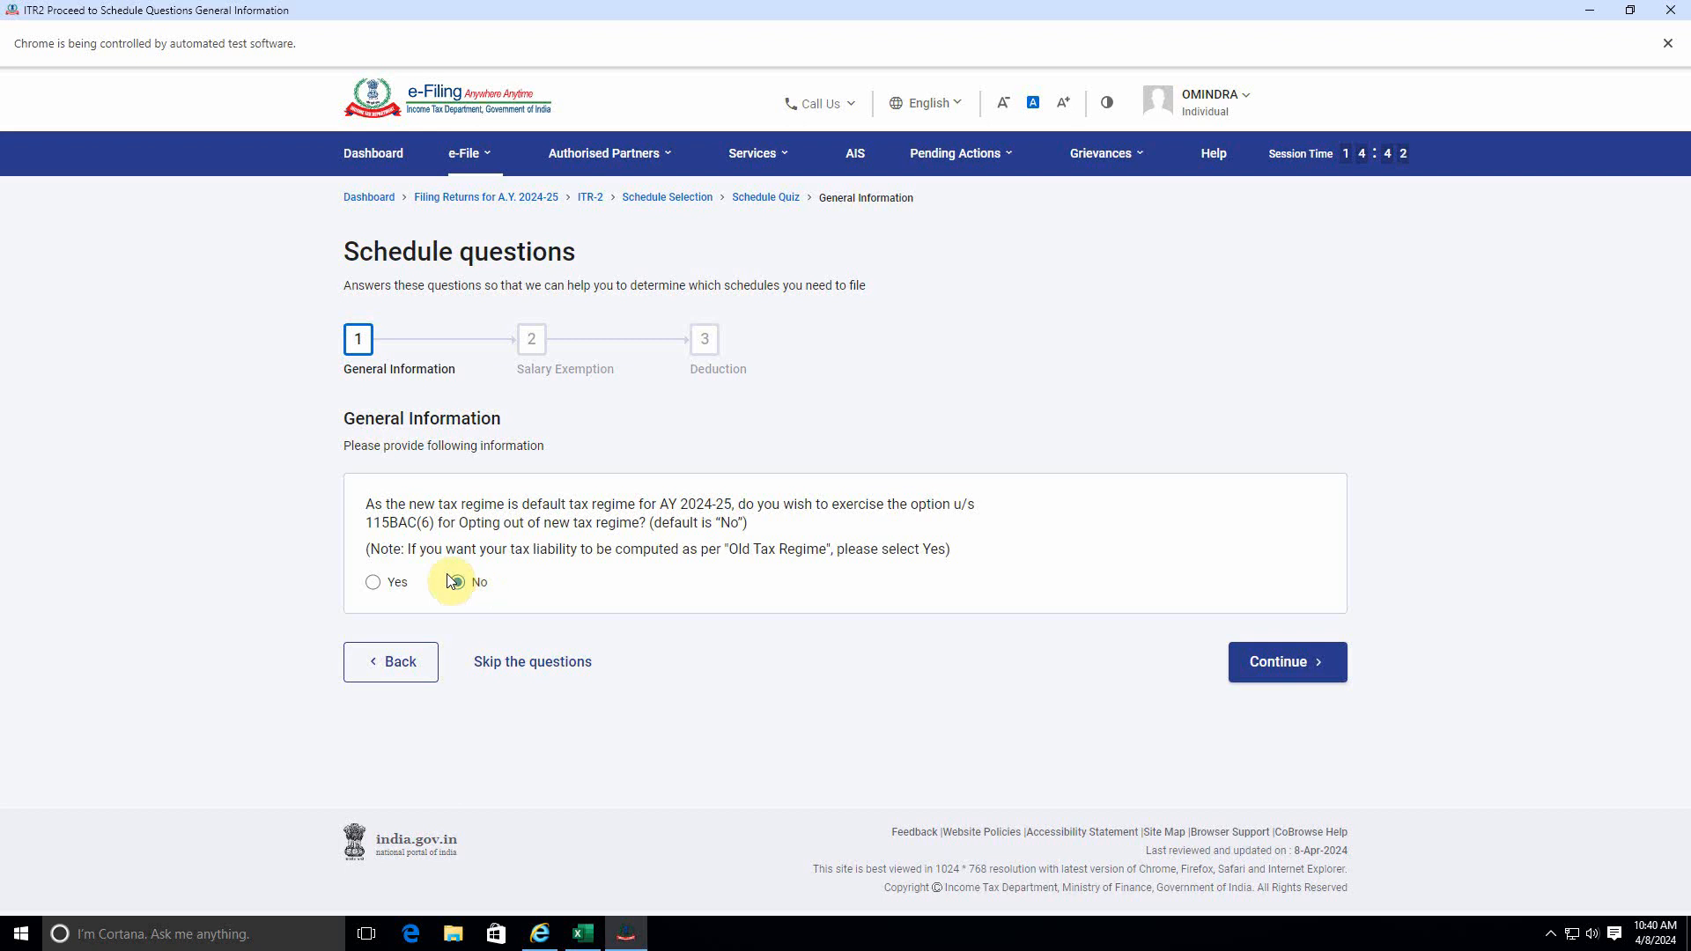
# Answer No to opting out of the new tax regime and continue to the Salary Exemption questions.
pyautogui.click(371, 588)
pyautogui.click(464, 583)
pyautogui.click(374, 582)
pyautogui.click(459, 584)
pyautogui.click(1283, 667)
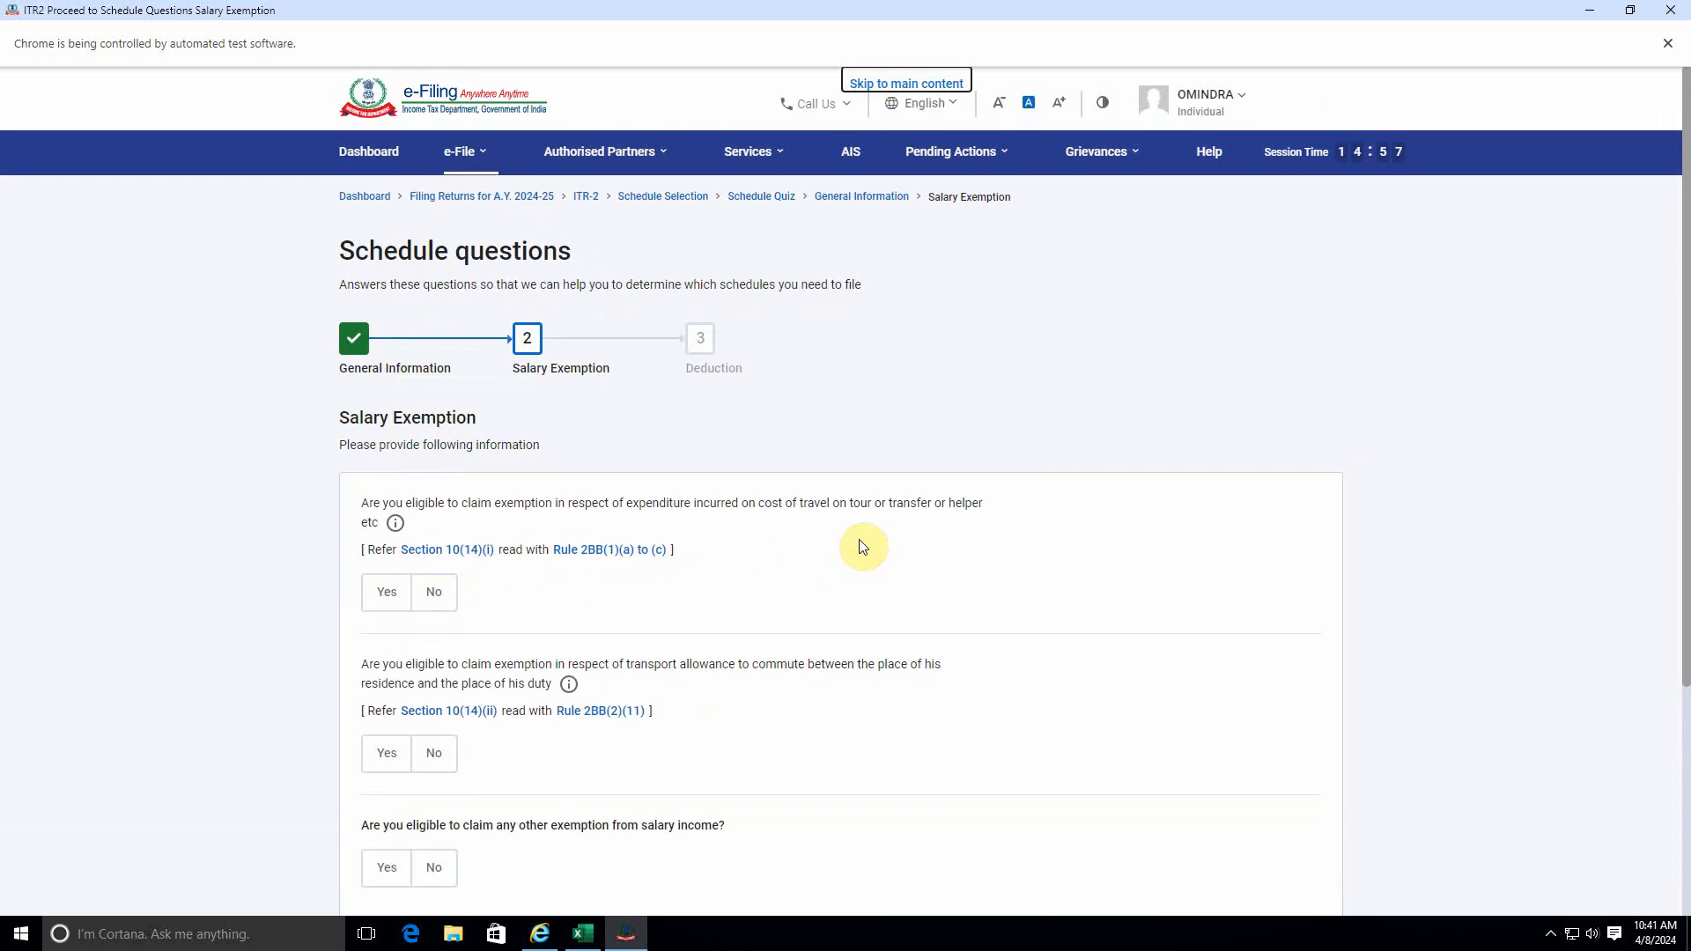
# Review the Salary Exemption questions and continue to the Deduction stage without answering them.
pyautogui.scroll(-5, 863, 547)
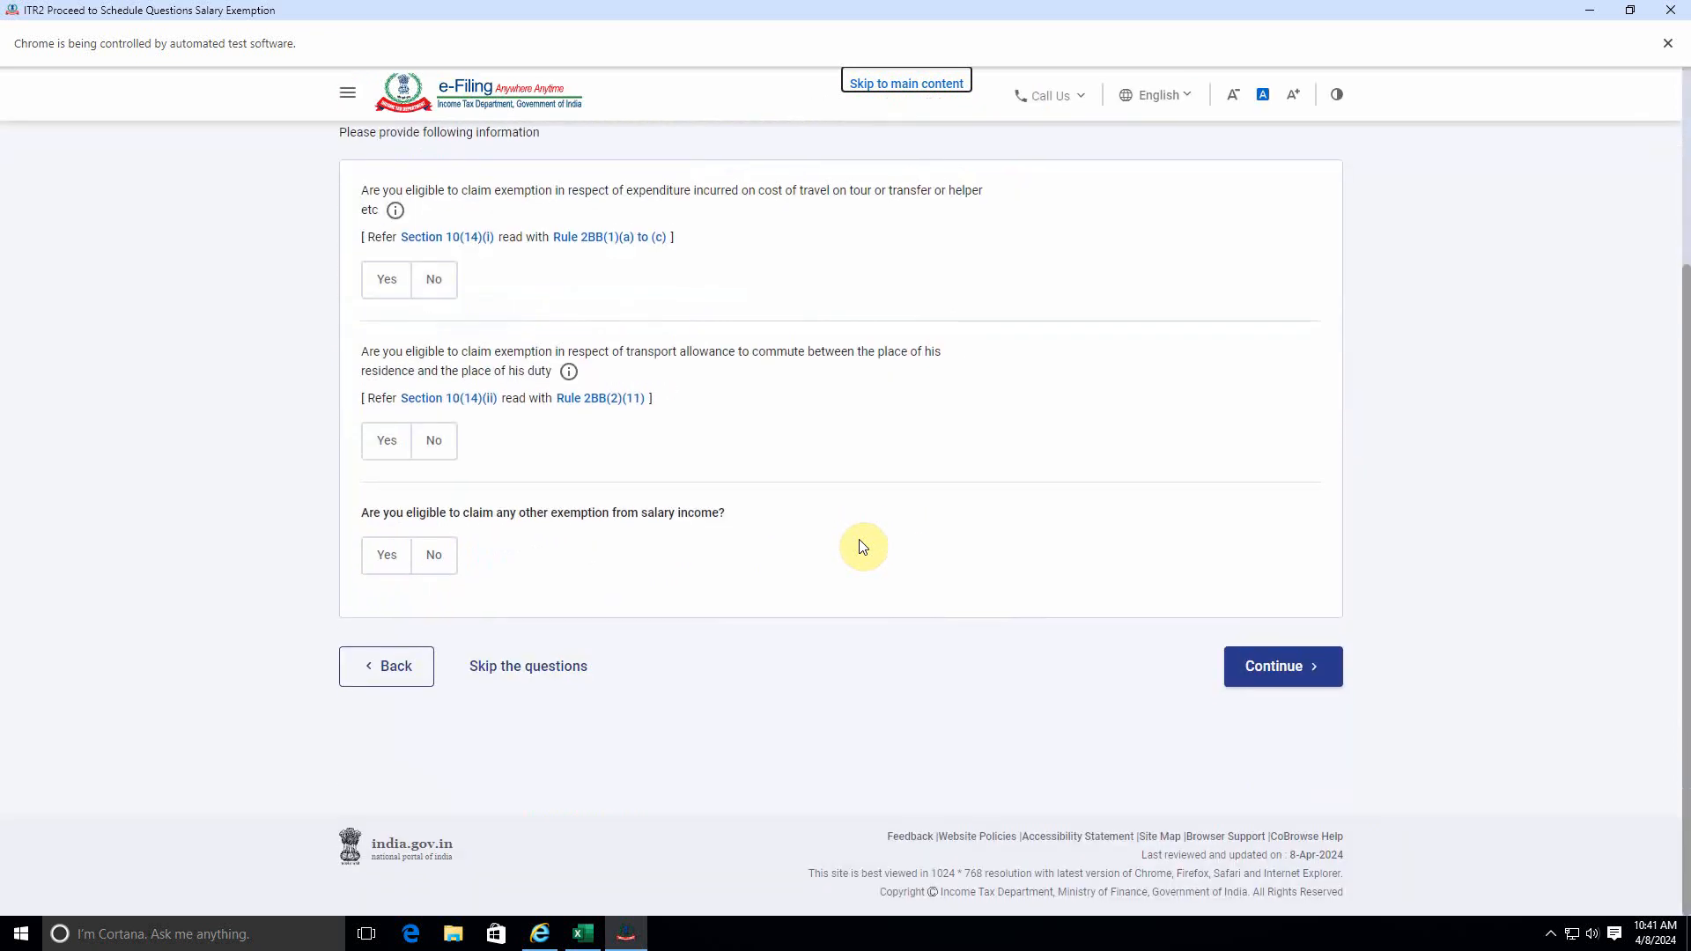
pyautogui.scroll(5, 863, 547)
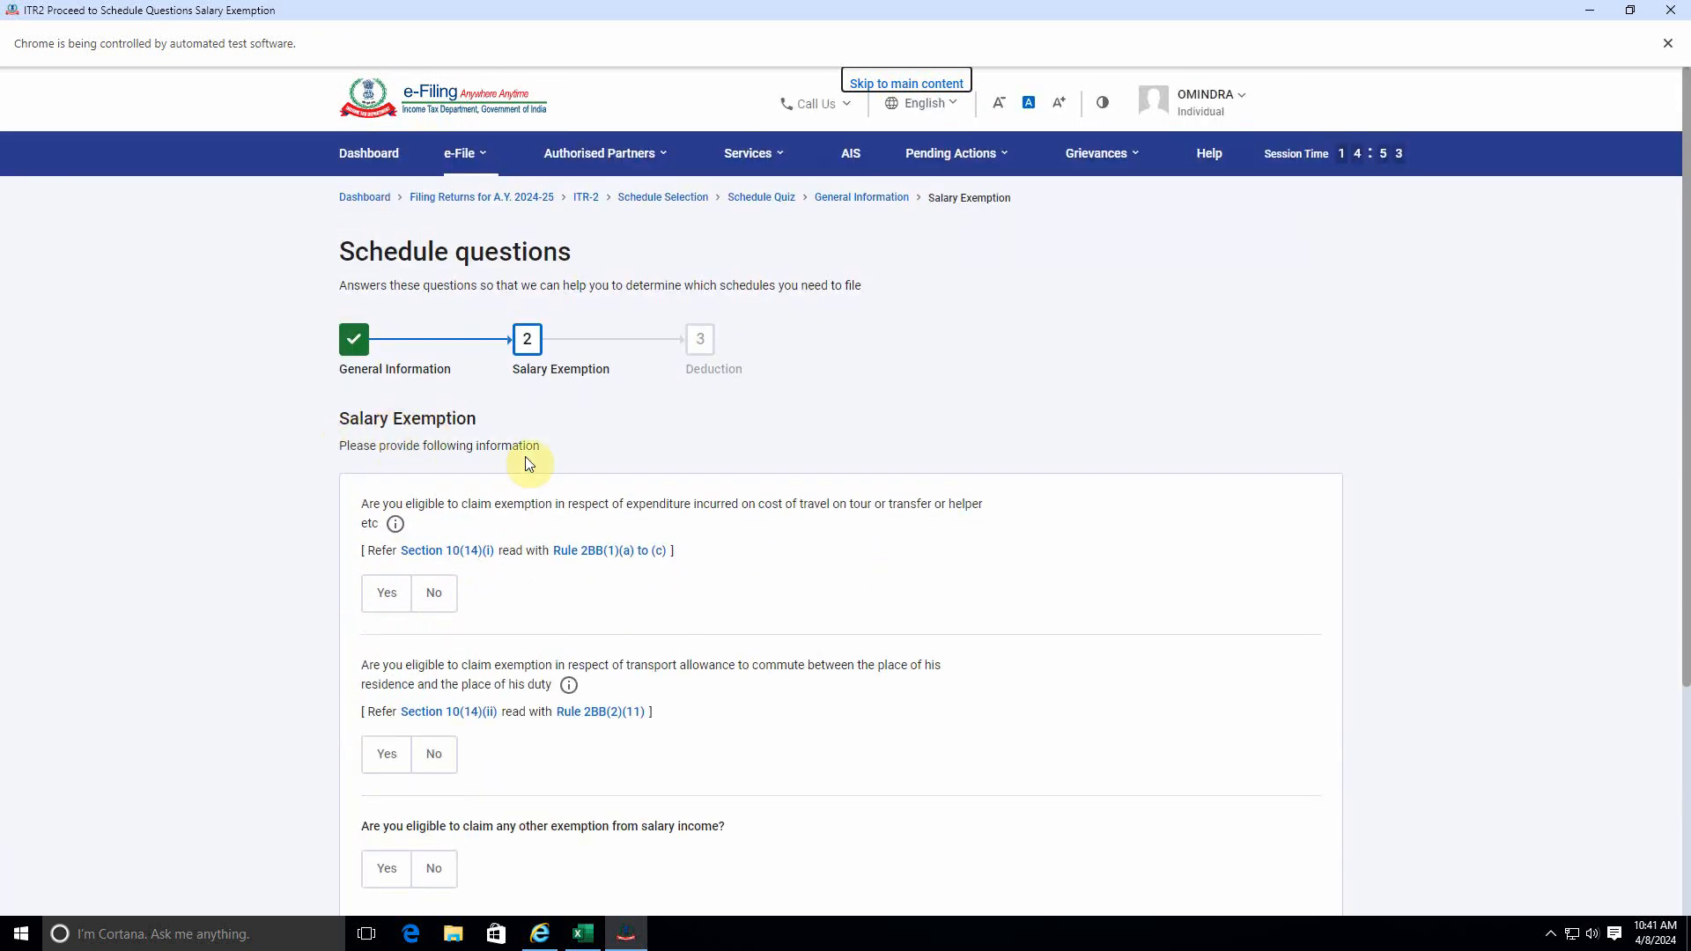
pyautogui.scroll(-4, 661, 529)
pyautogui.click(1302, 695)
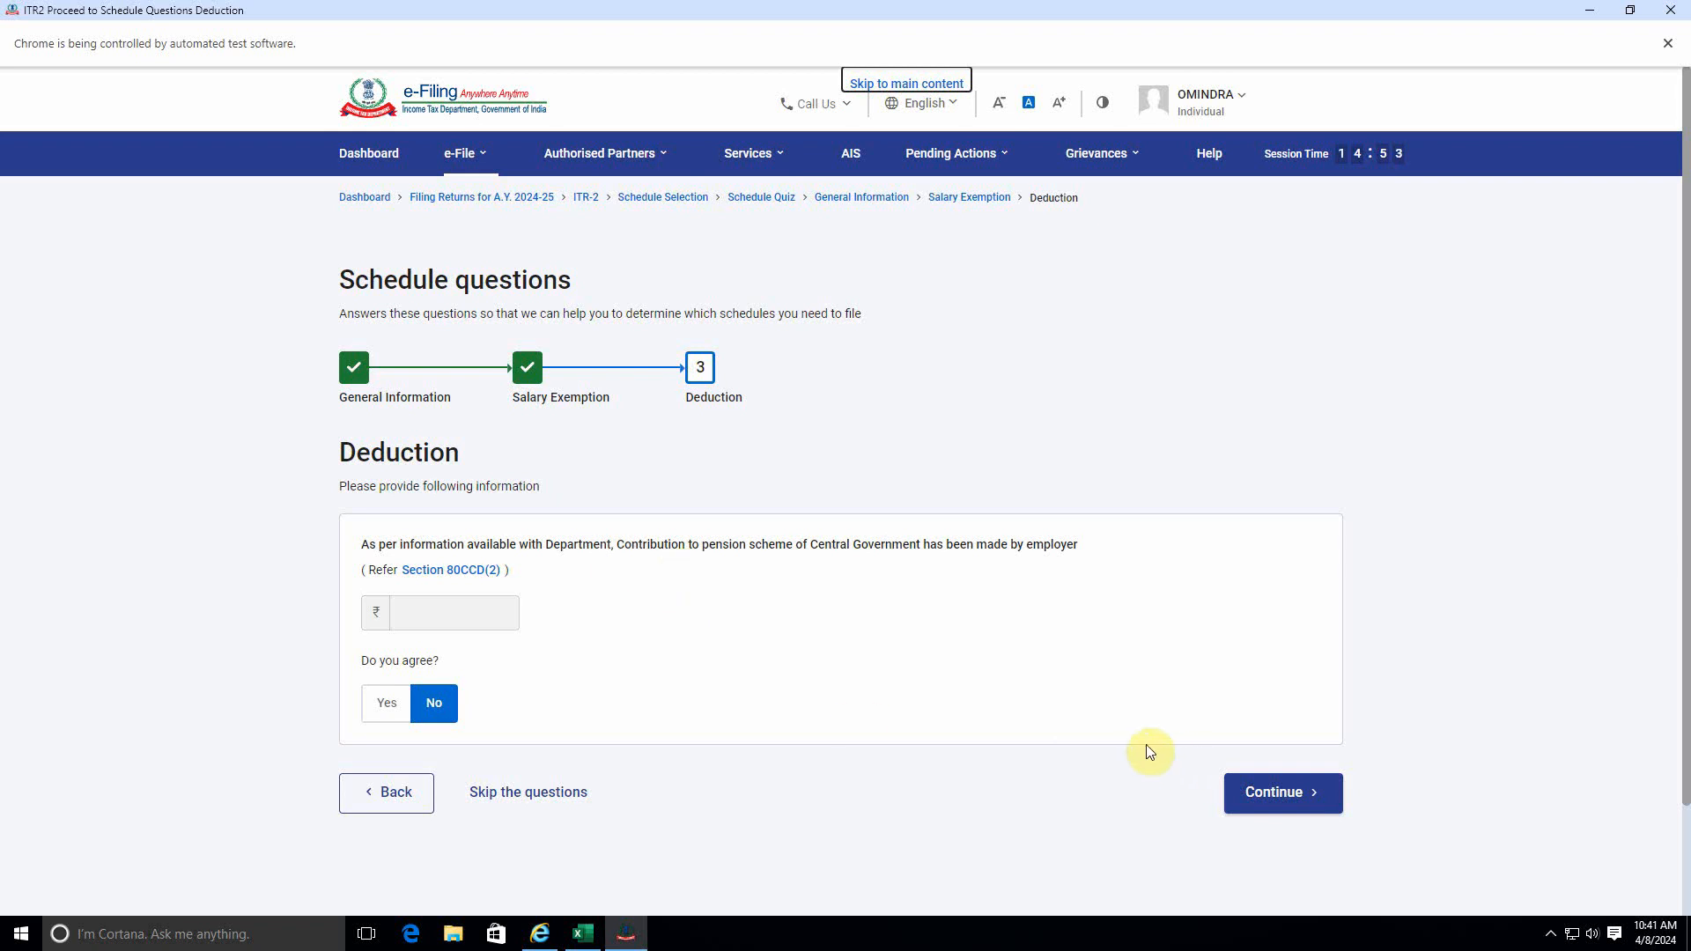
# Continue with No for the employer's pension scheme contribution and acknowledge the pre-filled data notice to reach the Schedules Summary.
pyautogui.click(1281, 793)
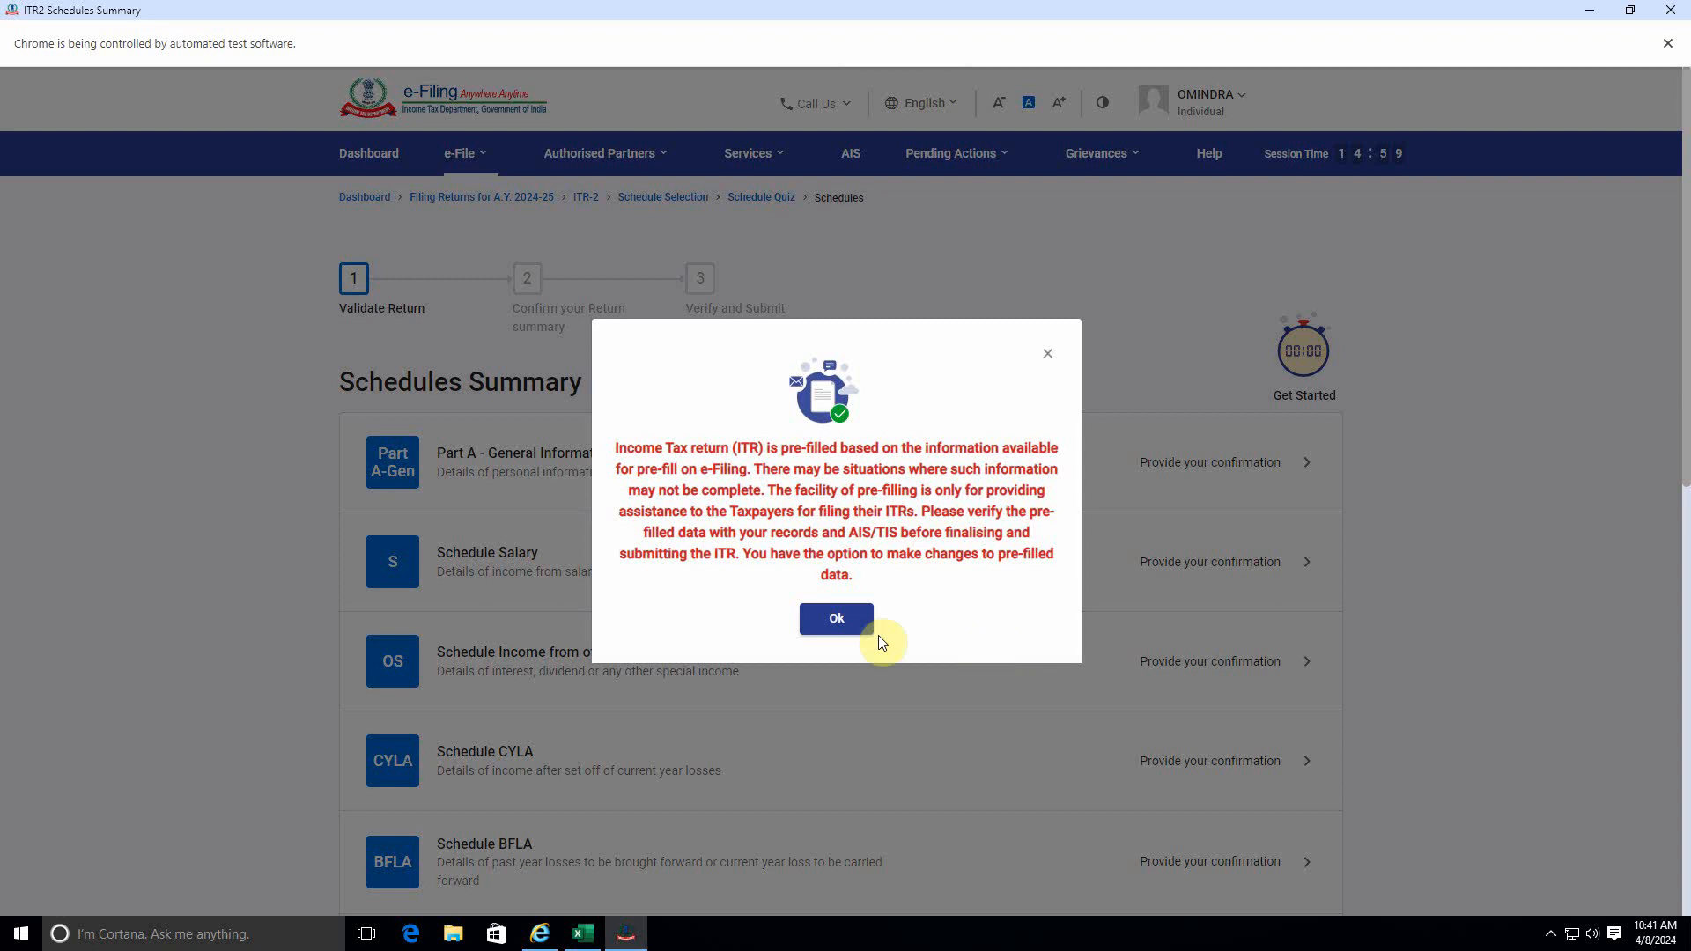
pyautogui.click(841, 621)
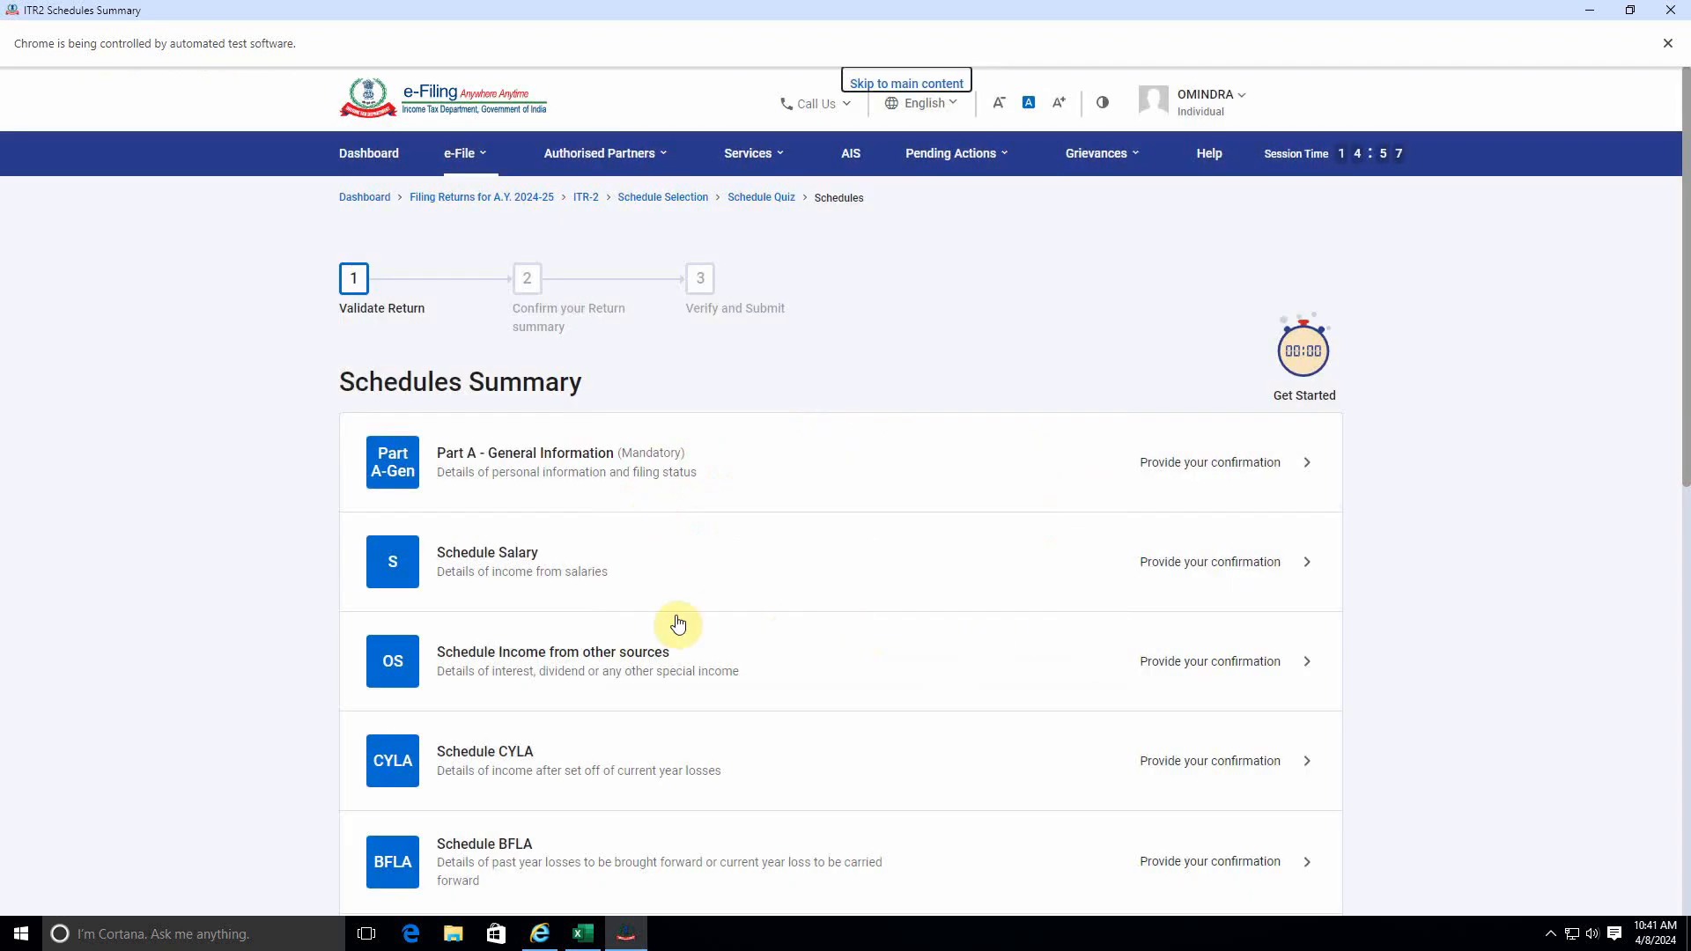
pyautogui.scroll(-10, 754, 627)
pyautogui.scroll(8, 754, 627)
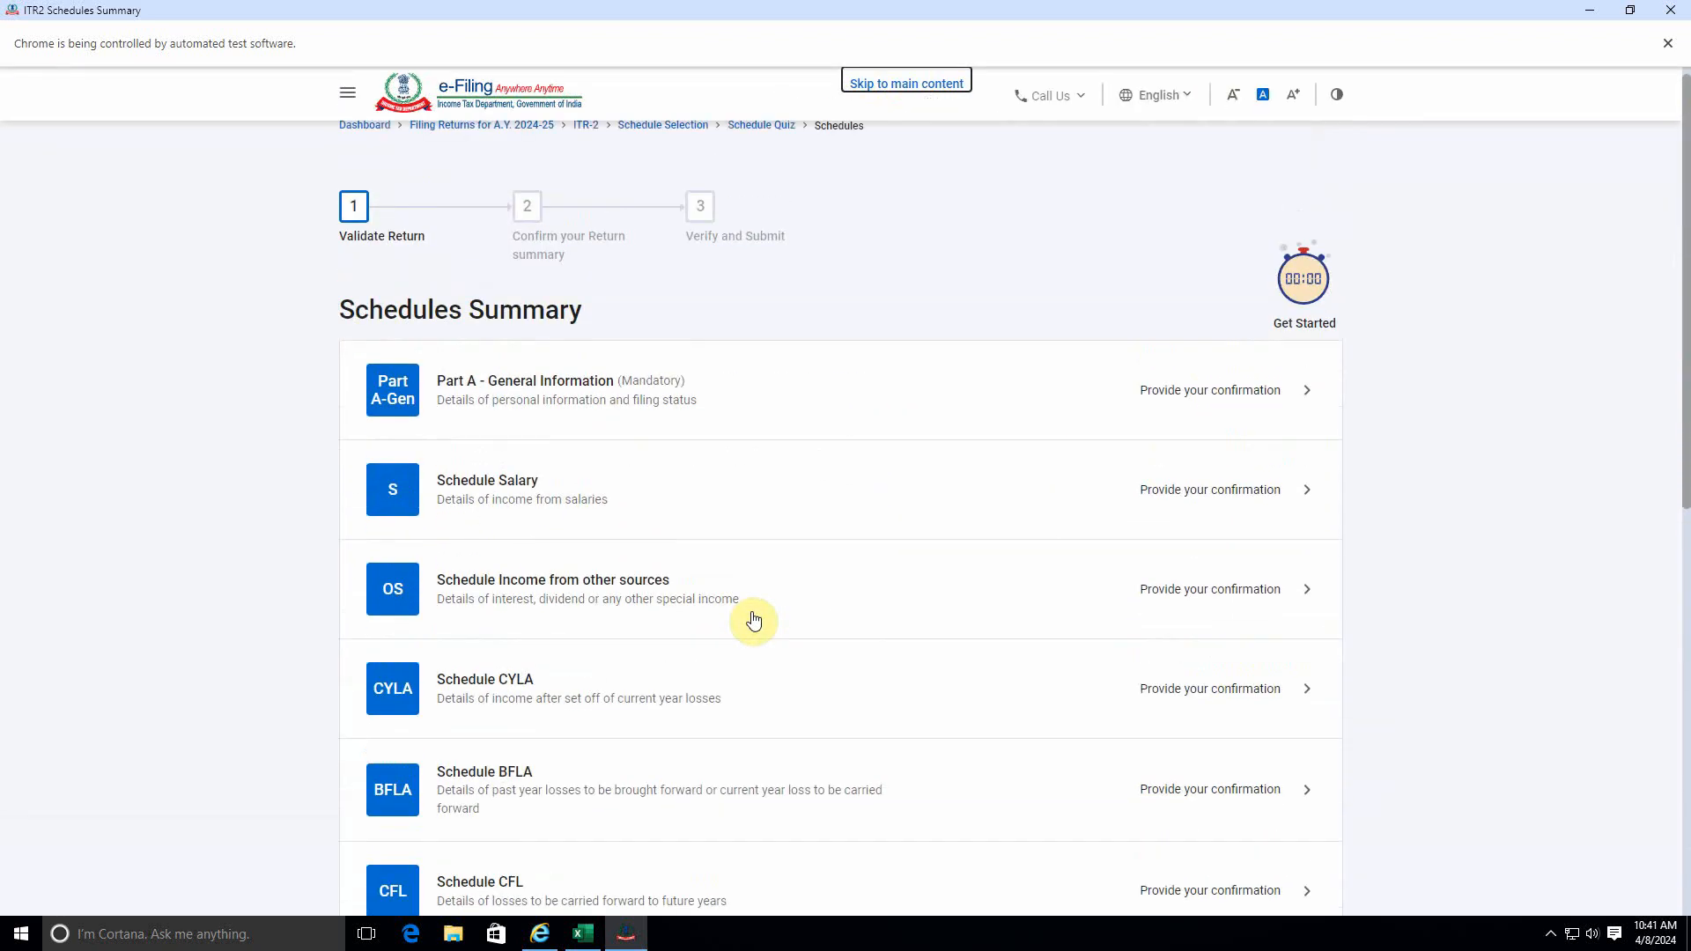
# Open Part A - General Information from the Schedules Summary and expand its Filing Status section.
pyautogui.scroll(-8, 754, 621)
pyautogui.scroll(10, 593, 582)
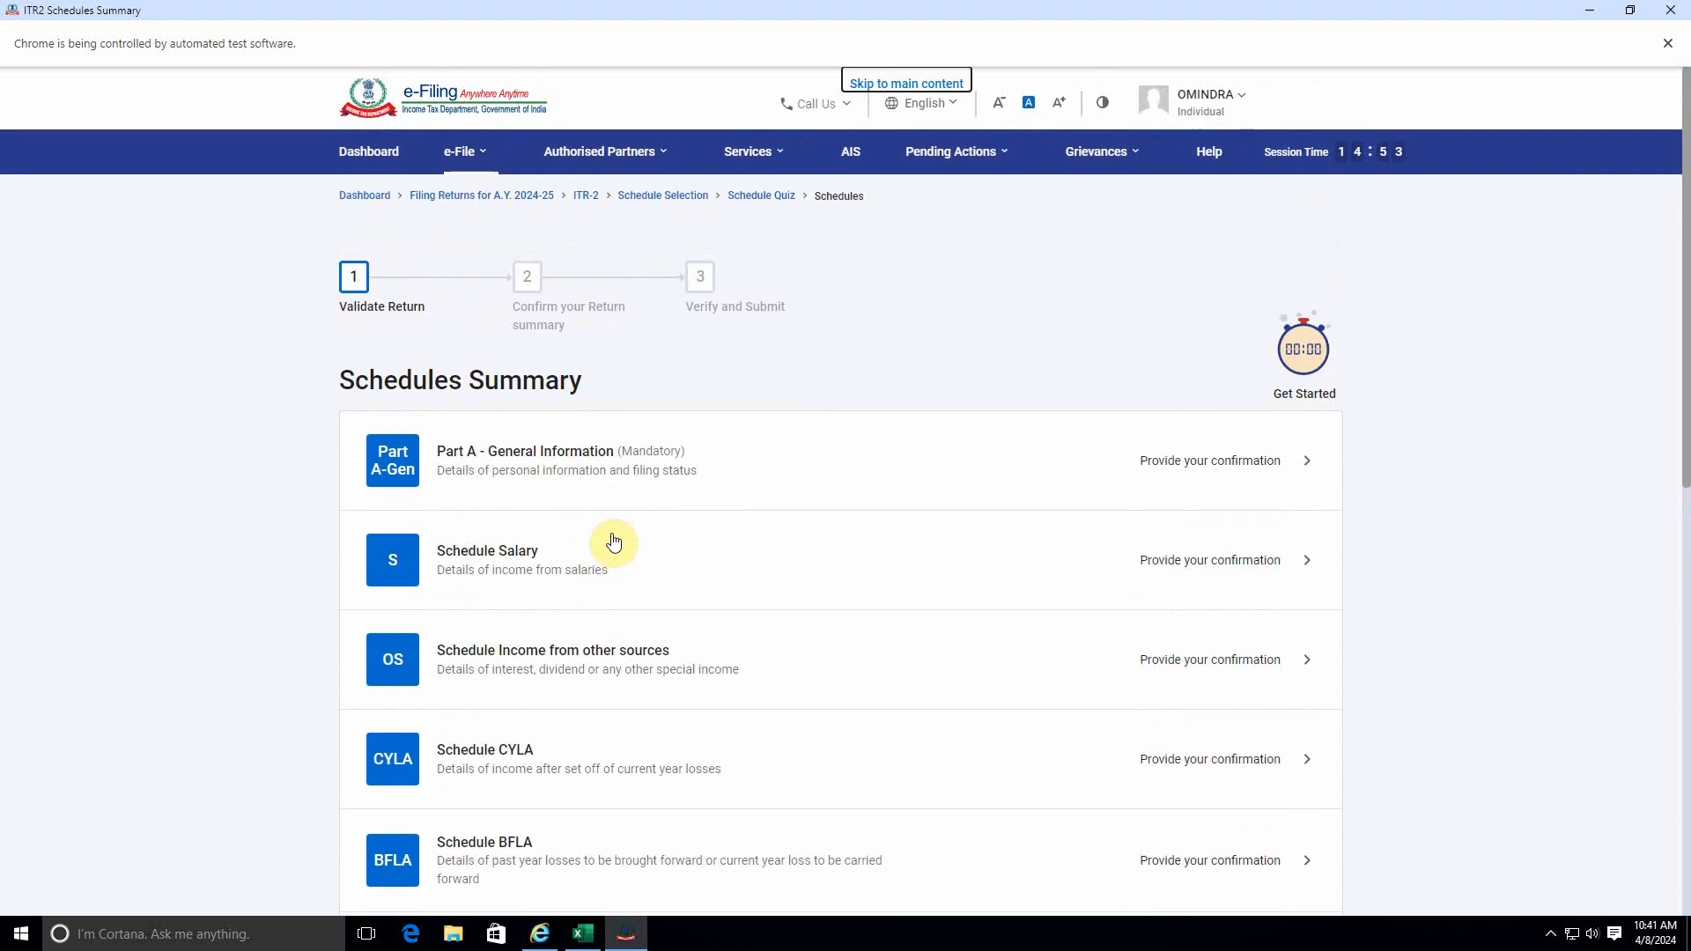
pyautogui.click(1045, 479)
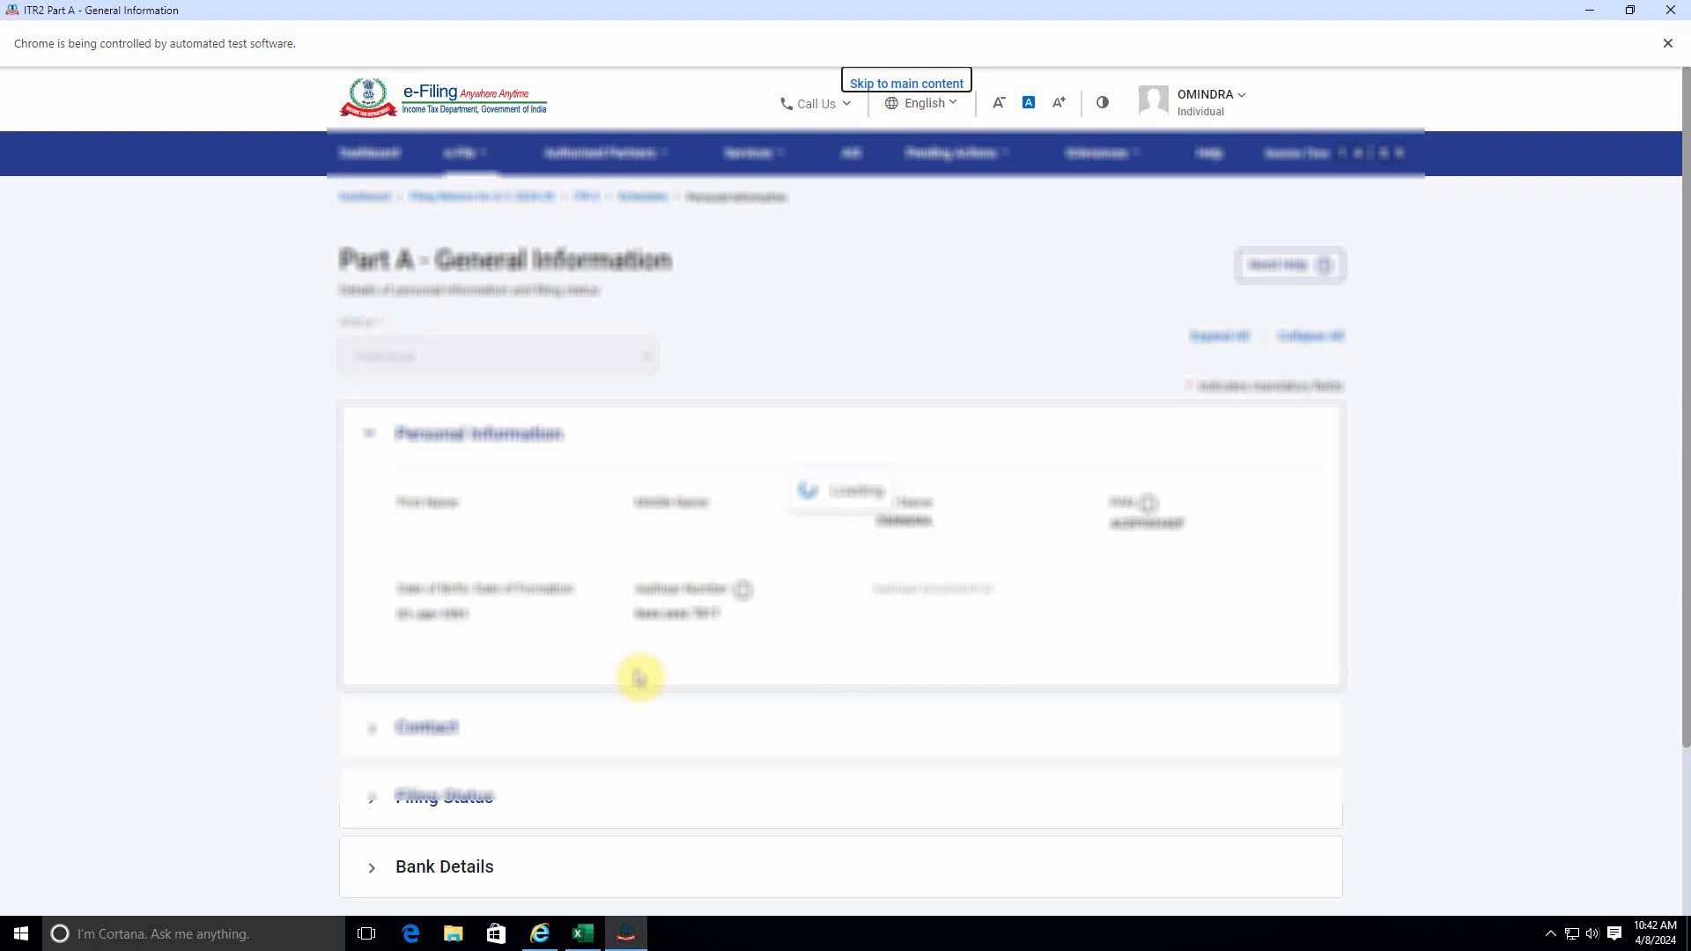
pyautogui.scroll(-3, 639, 679)
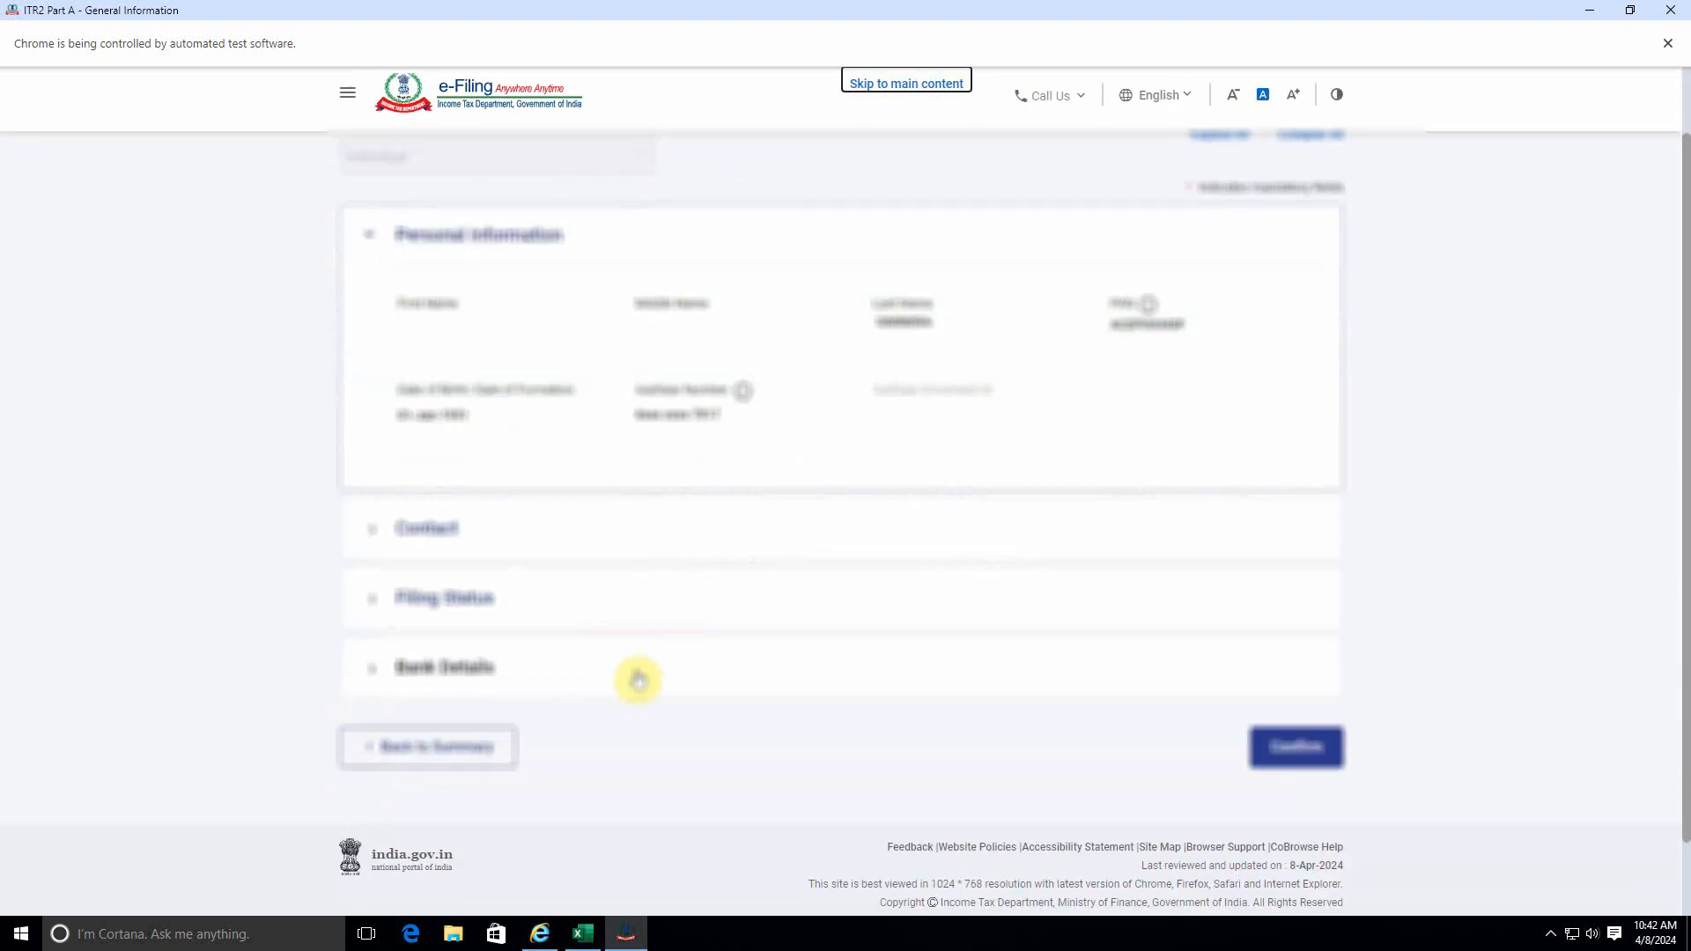
pyautogui.click(519, 606)
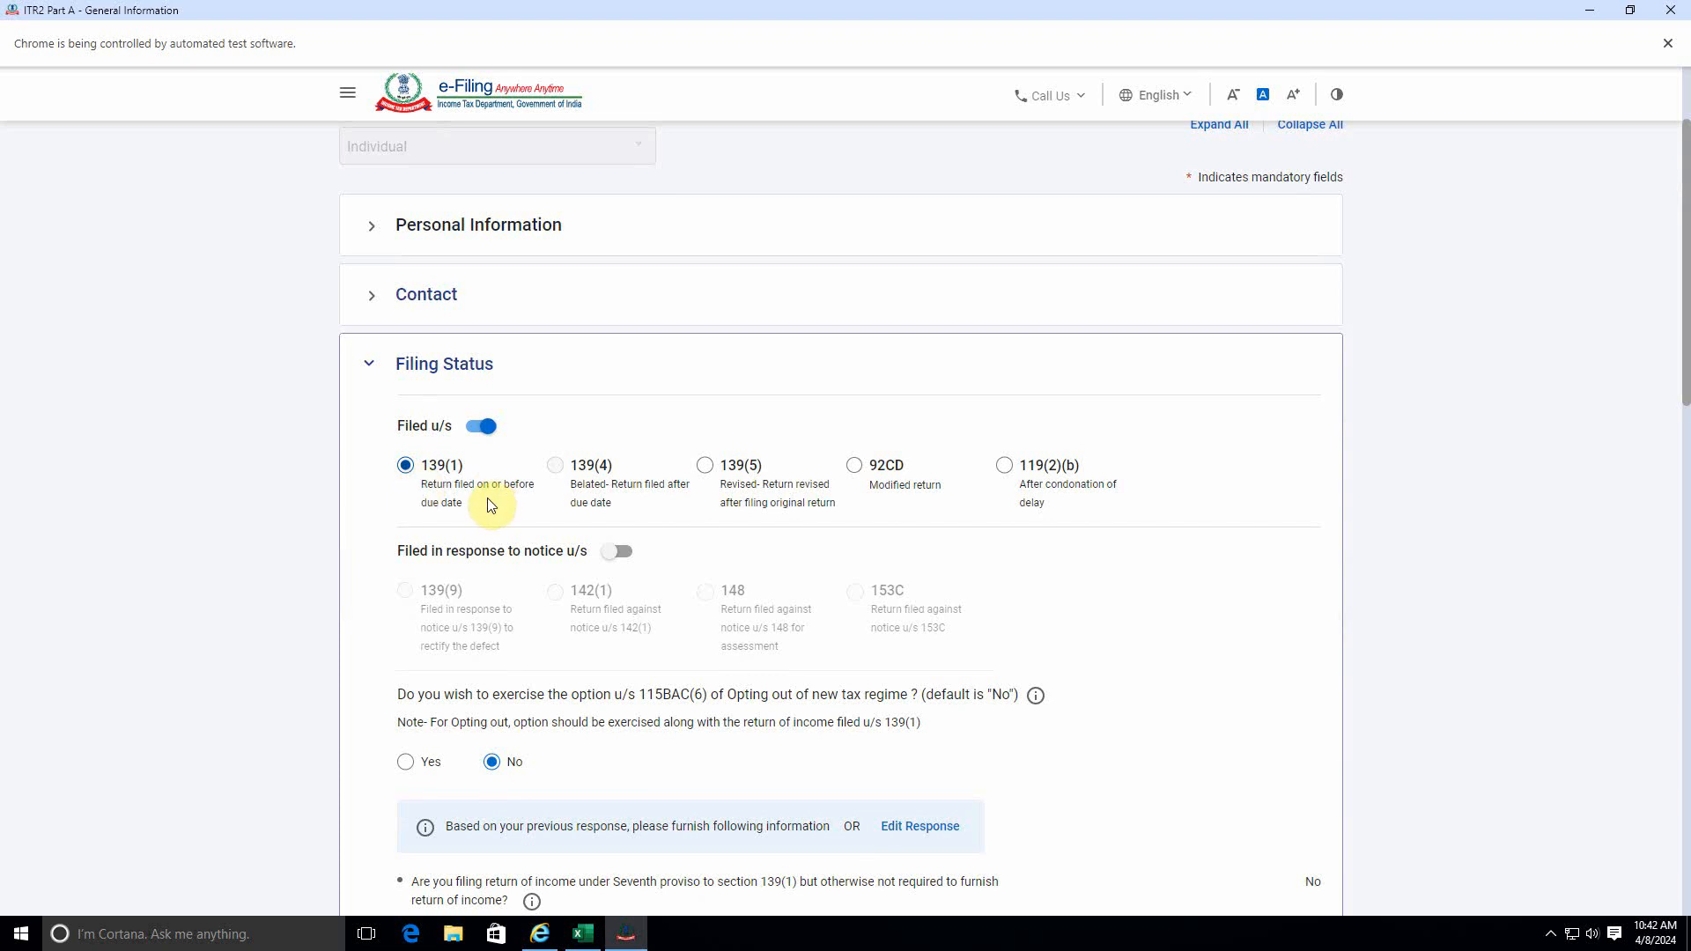
# Set the residential status to Resident with the condition of being in India 182 days or more during the previous year [section 6(1)(a)].
pyautogui.scroll(-4, 537, 530)
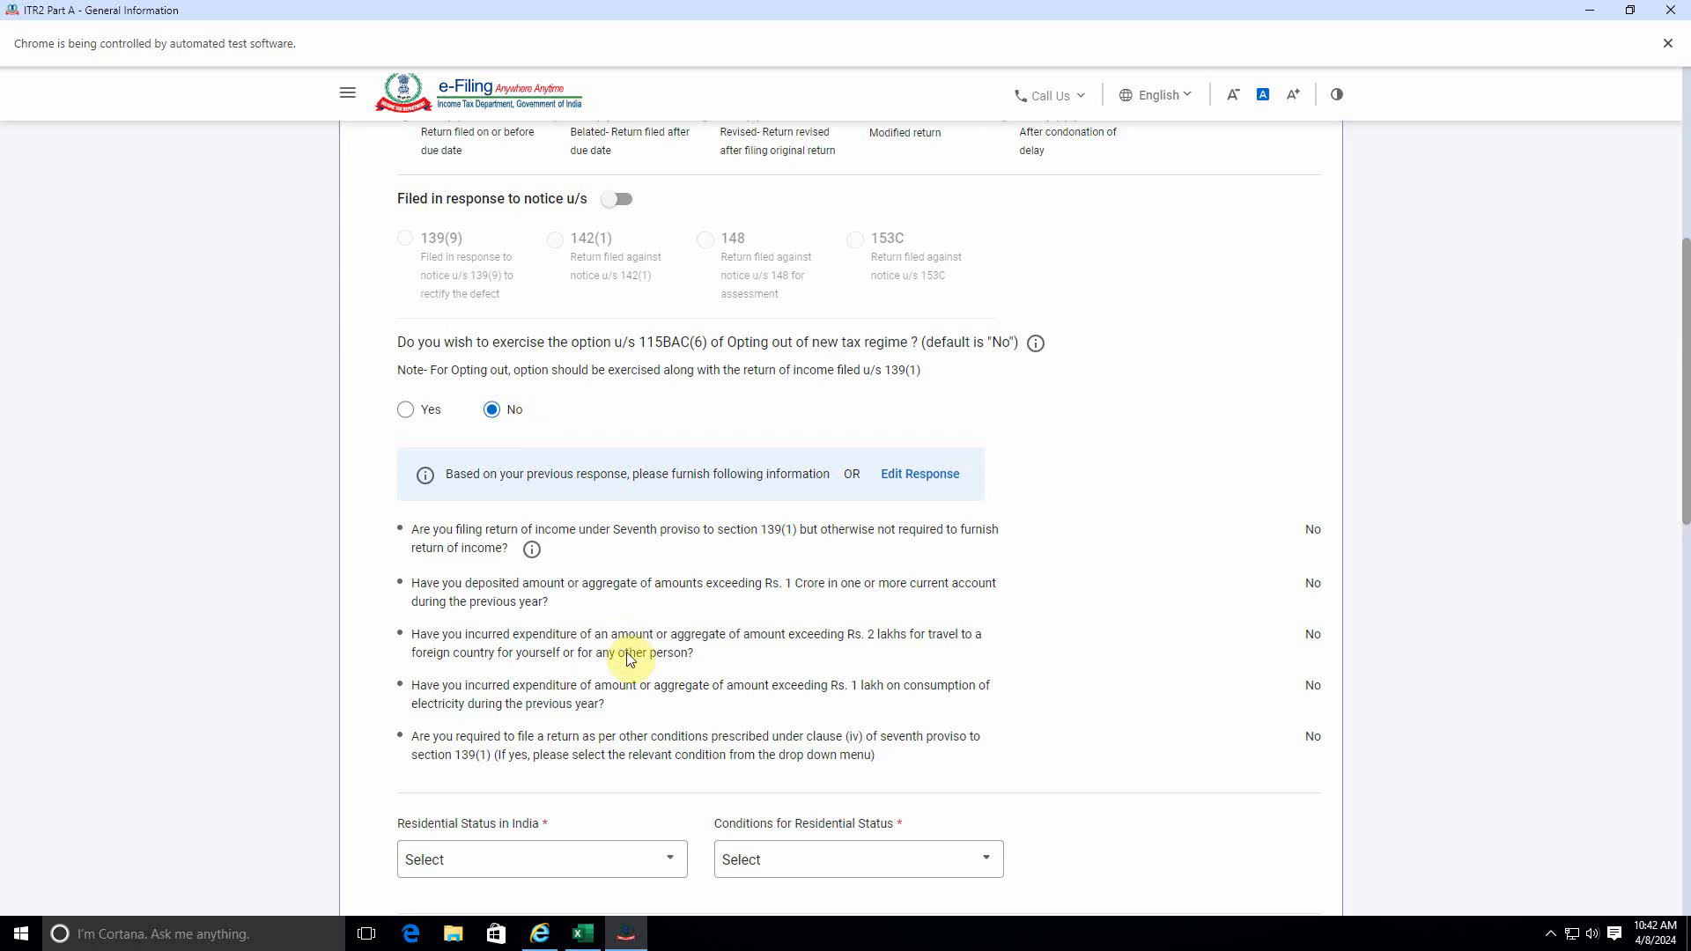
pyautogui.scroll(-4, 652, 644)
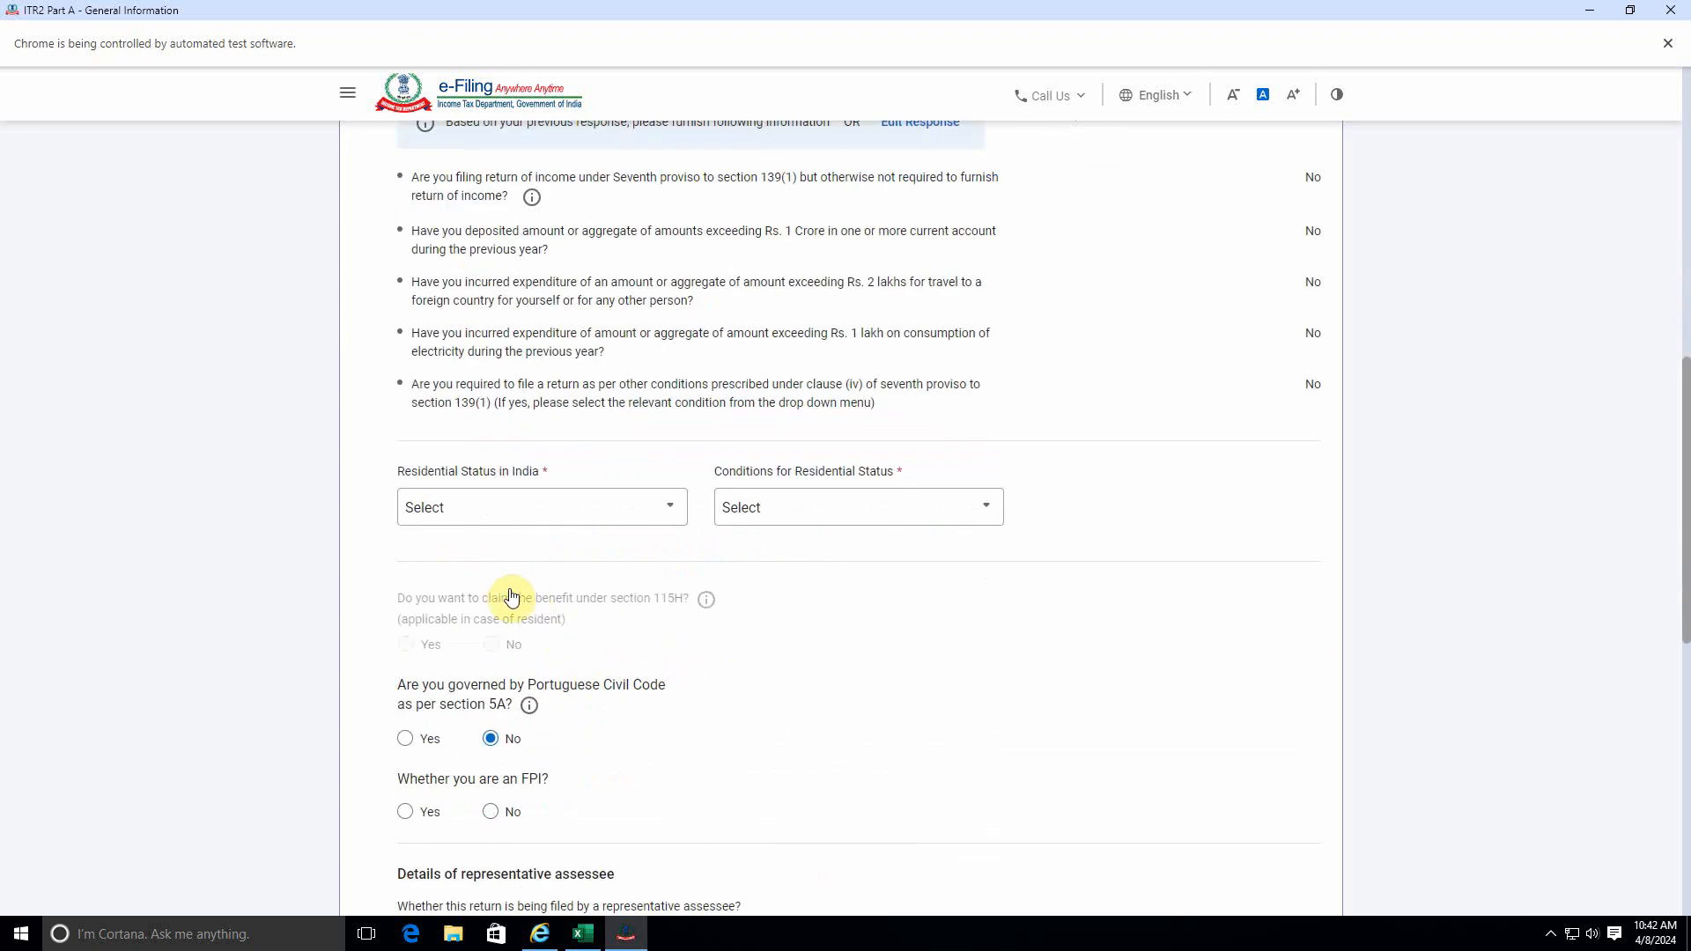
pyautogui.click(521, 517)
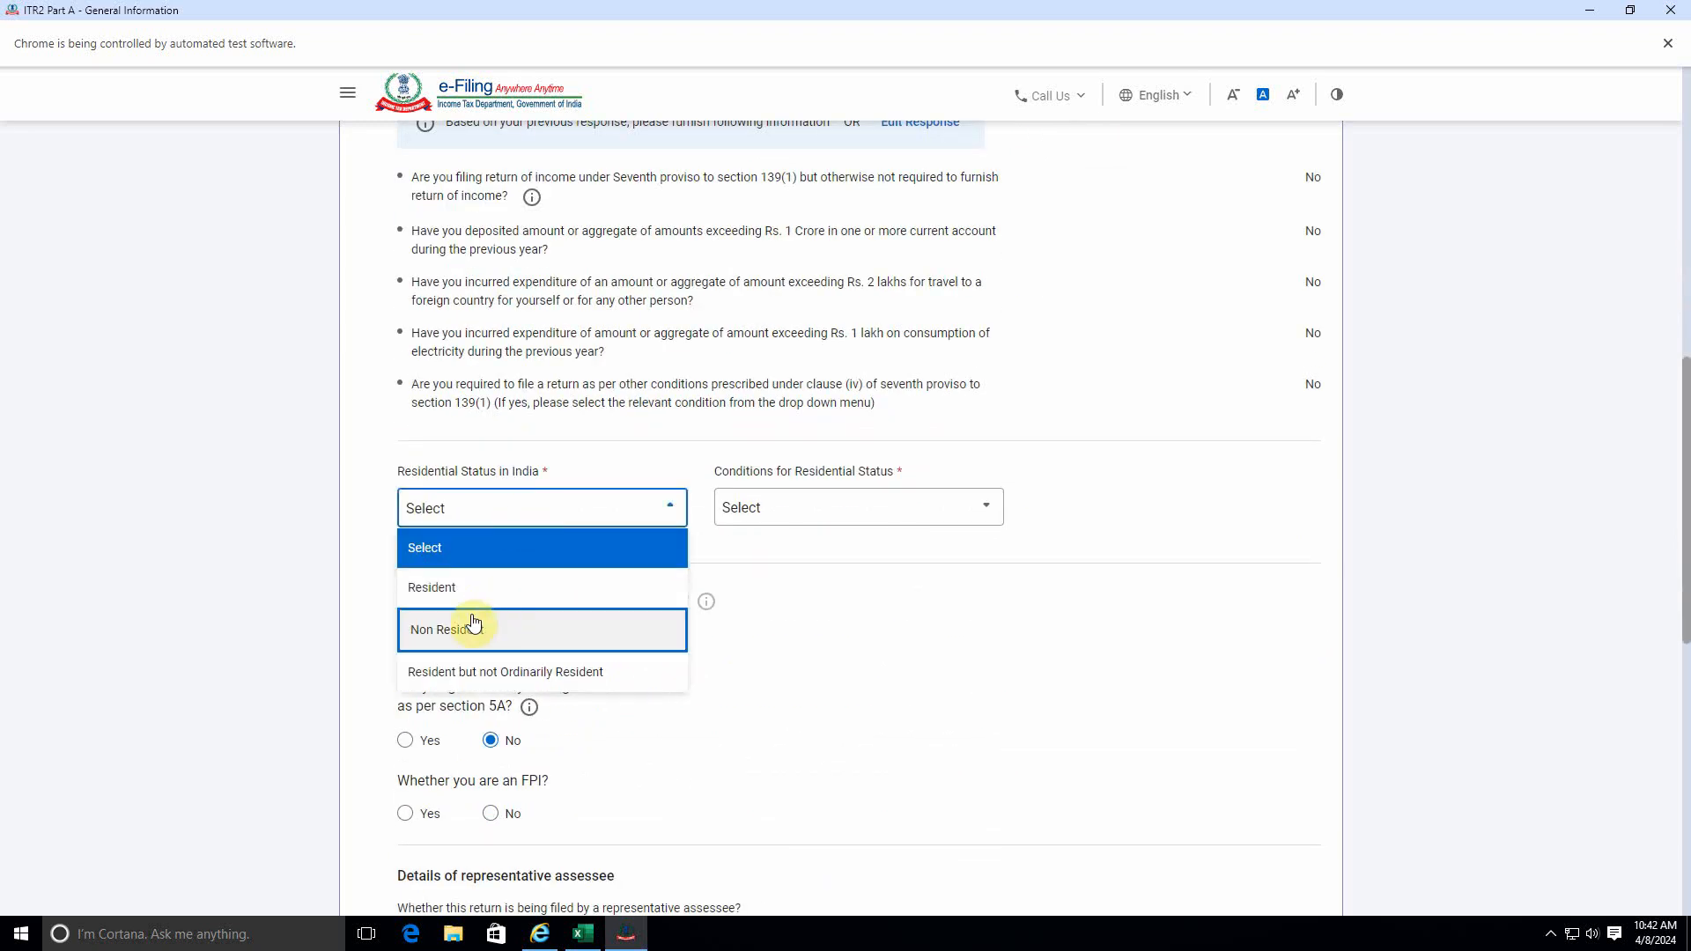
pyautogui.click(471, 588)
pyautogui.click(839, 523)
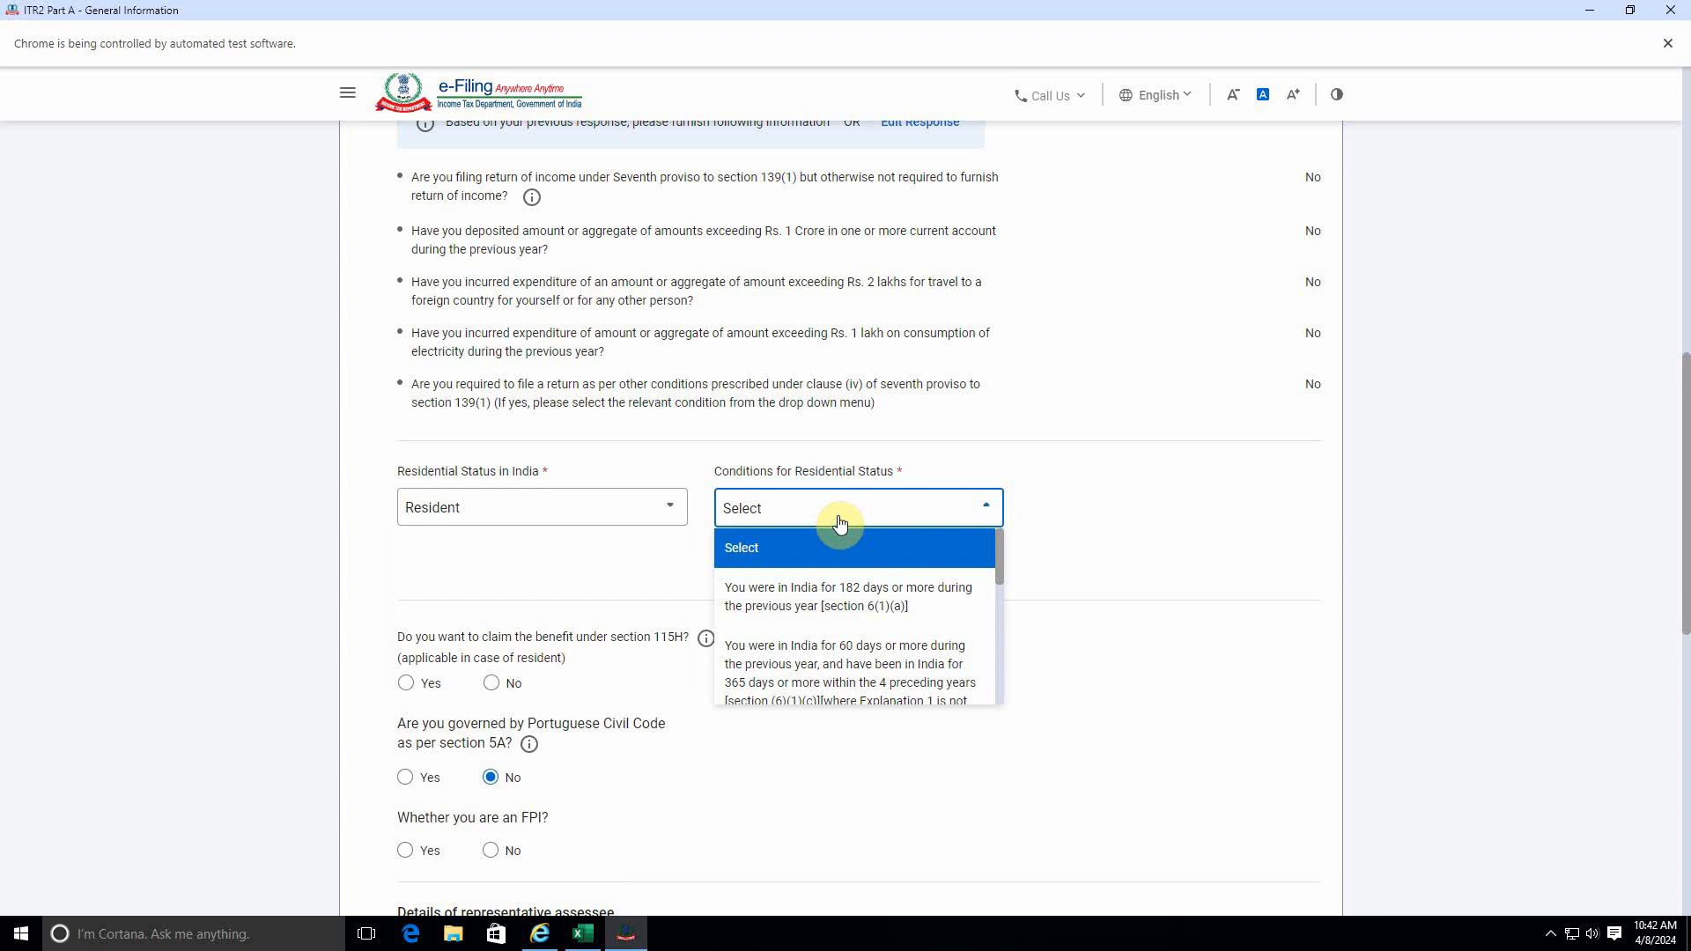
pyautogui.click(767, 619)
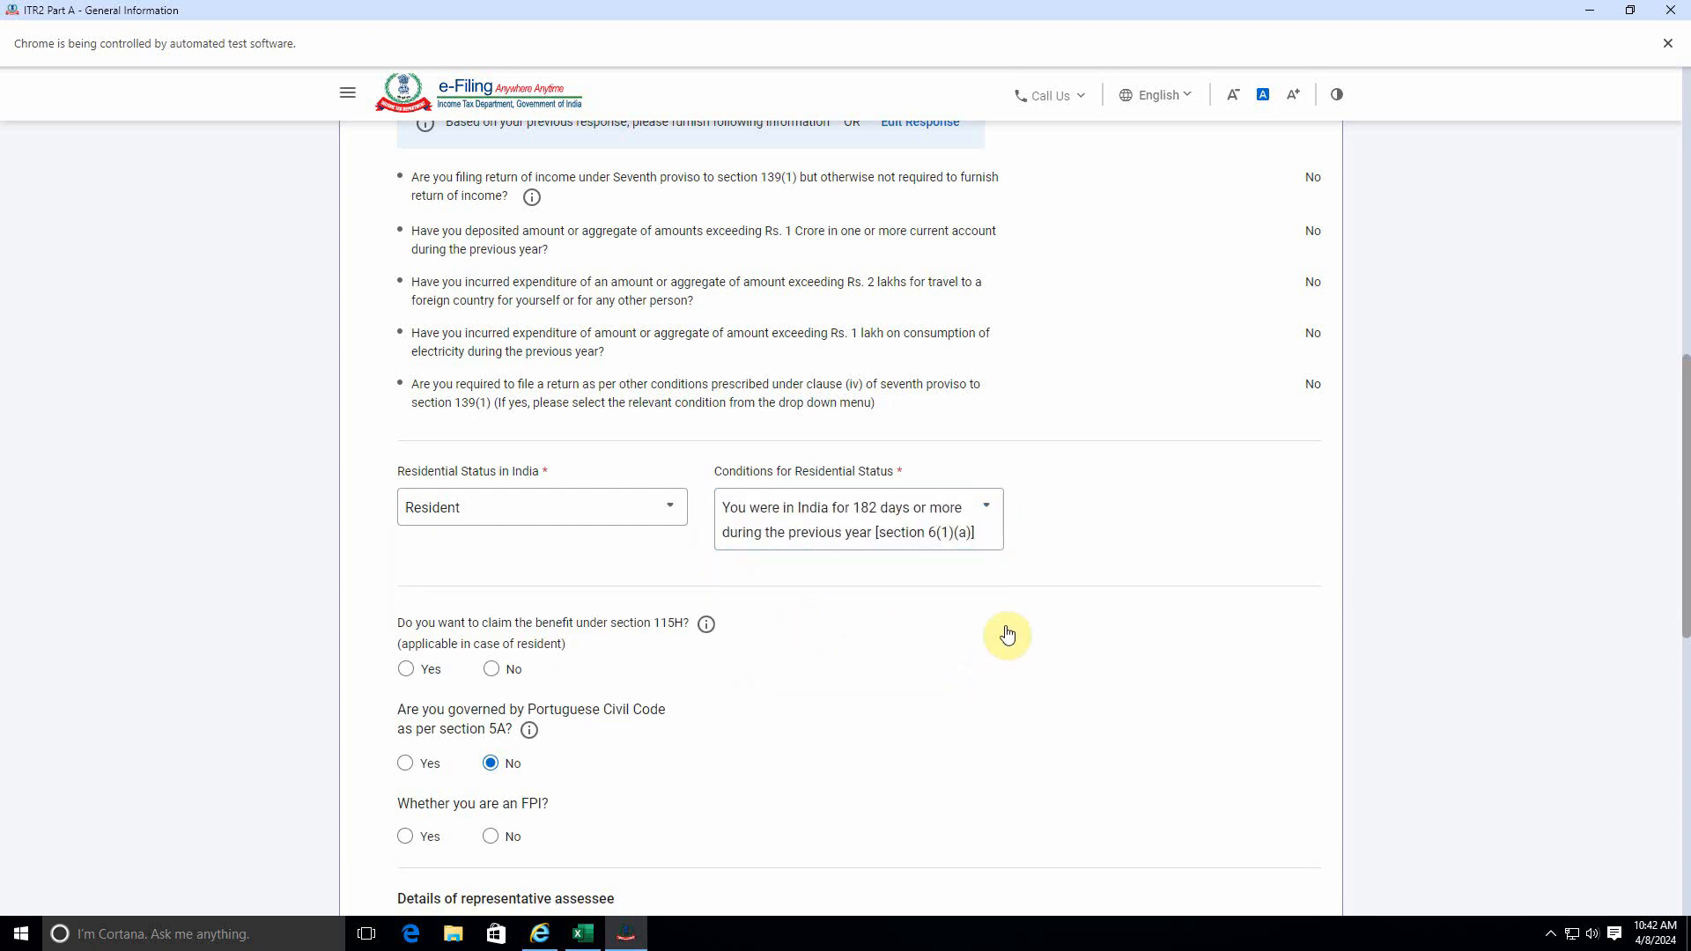
# Answer No to the section 115H benefit, FPI, company directorship and unlisted equity shares questions.
pyautogui.scroll(-2, 833, 608)
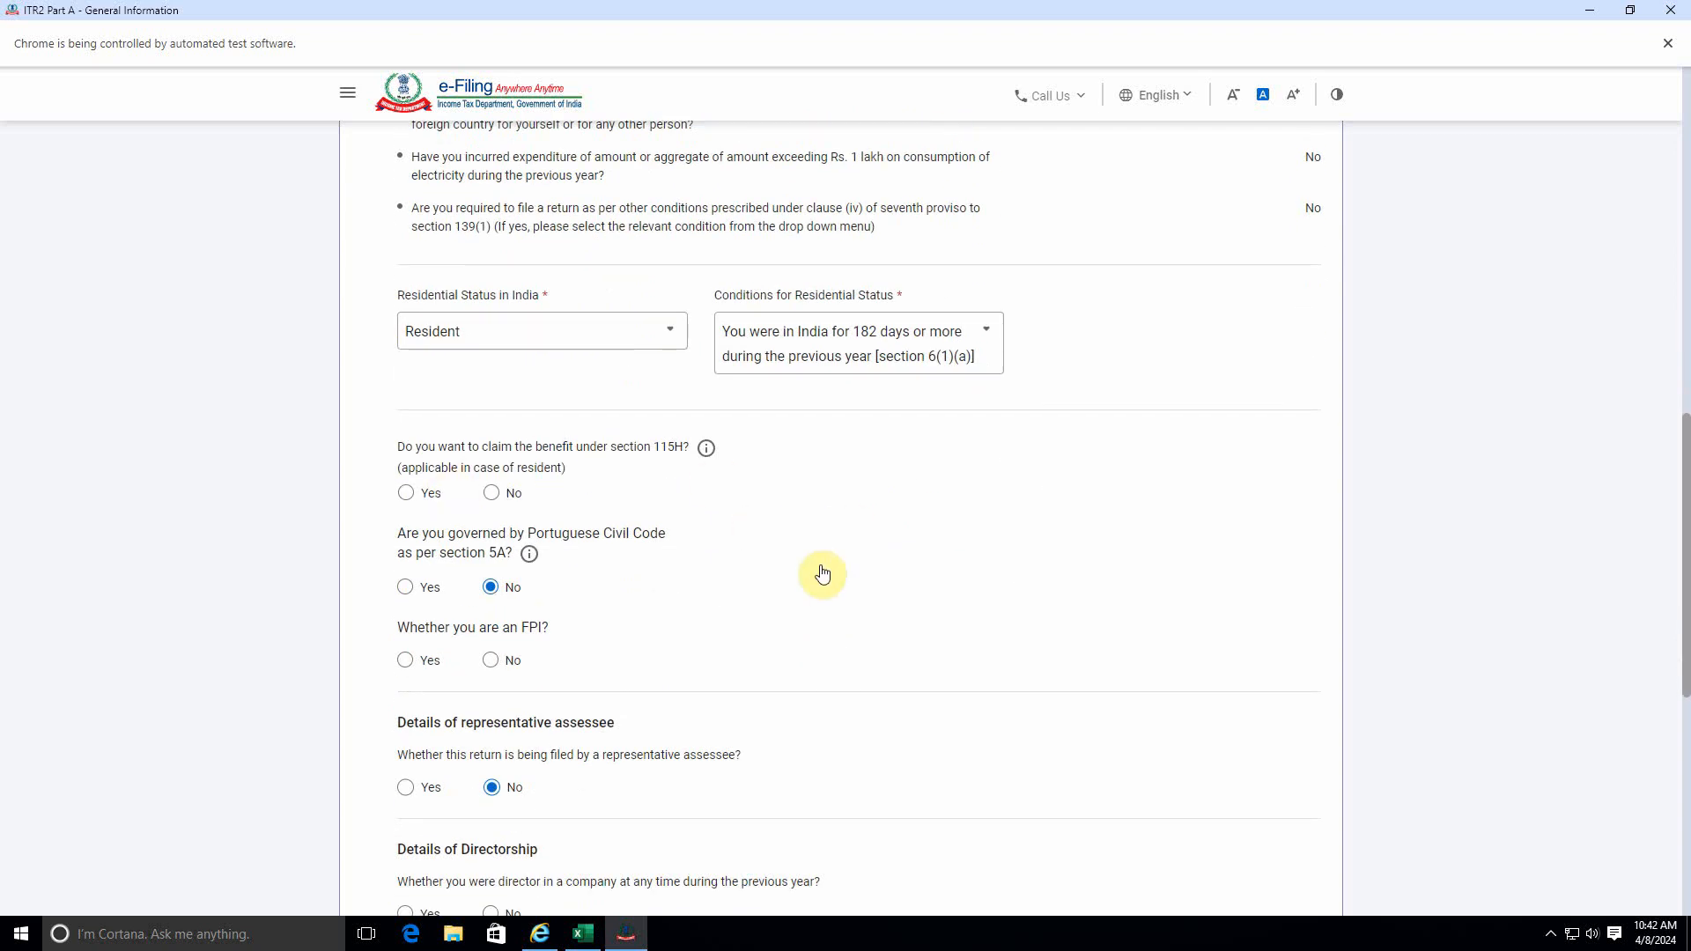
pyautogui.click(491, 493)
pyautogui.click(493, 659)
pyautogui.scroll(-6, 538, 670)
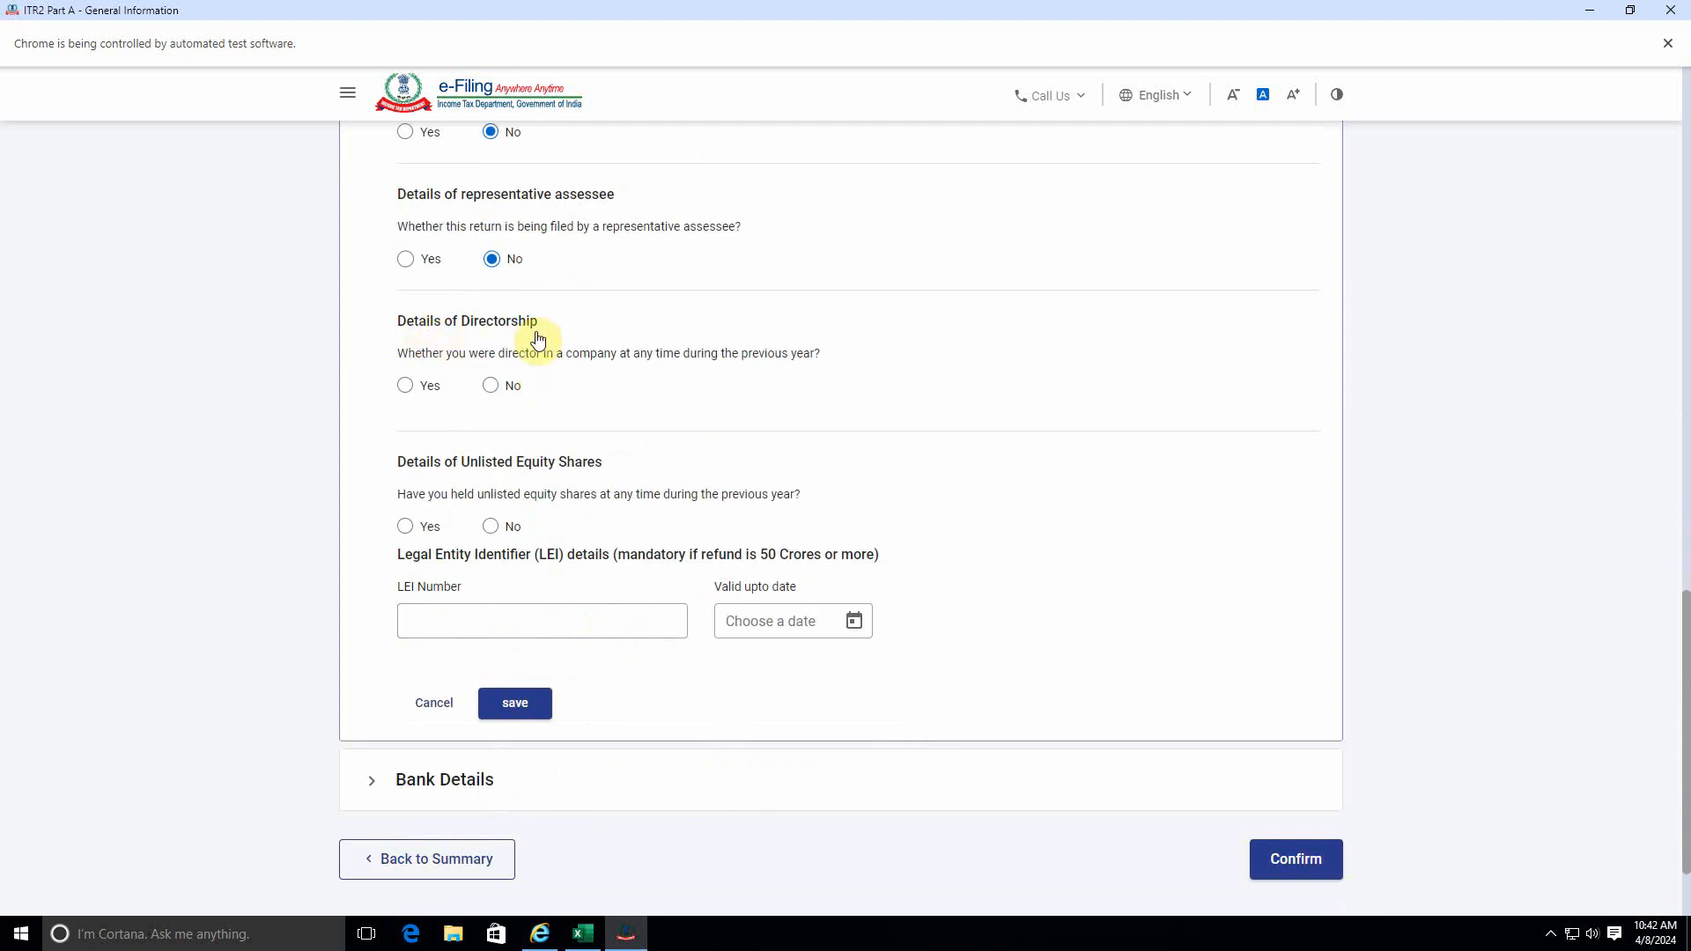
pyautogui.click(492, 385)
pyautogui.click(490, 527)
# Save the Filing Status section and confirm Part A - General Information.
pyautogui.scroll(-2, 650, 673)
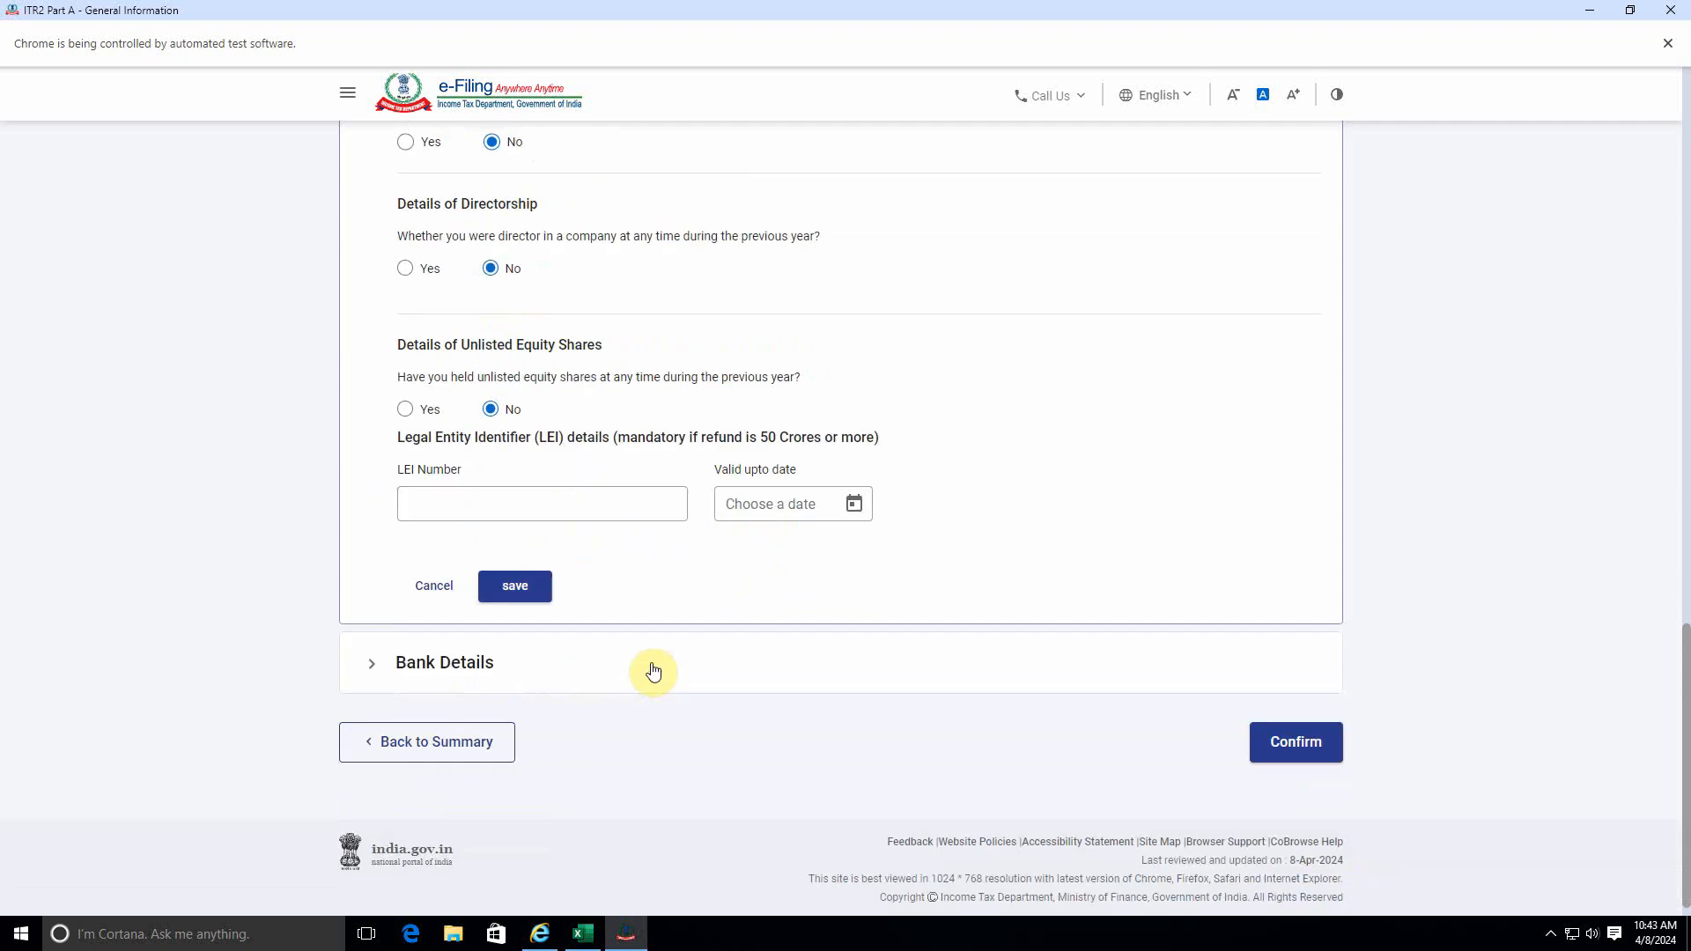
pyautogui.click(514, 582)
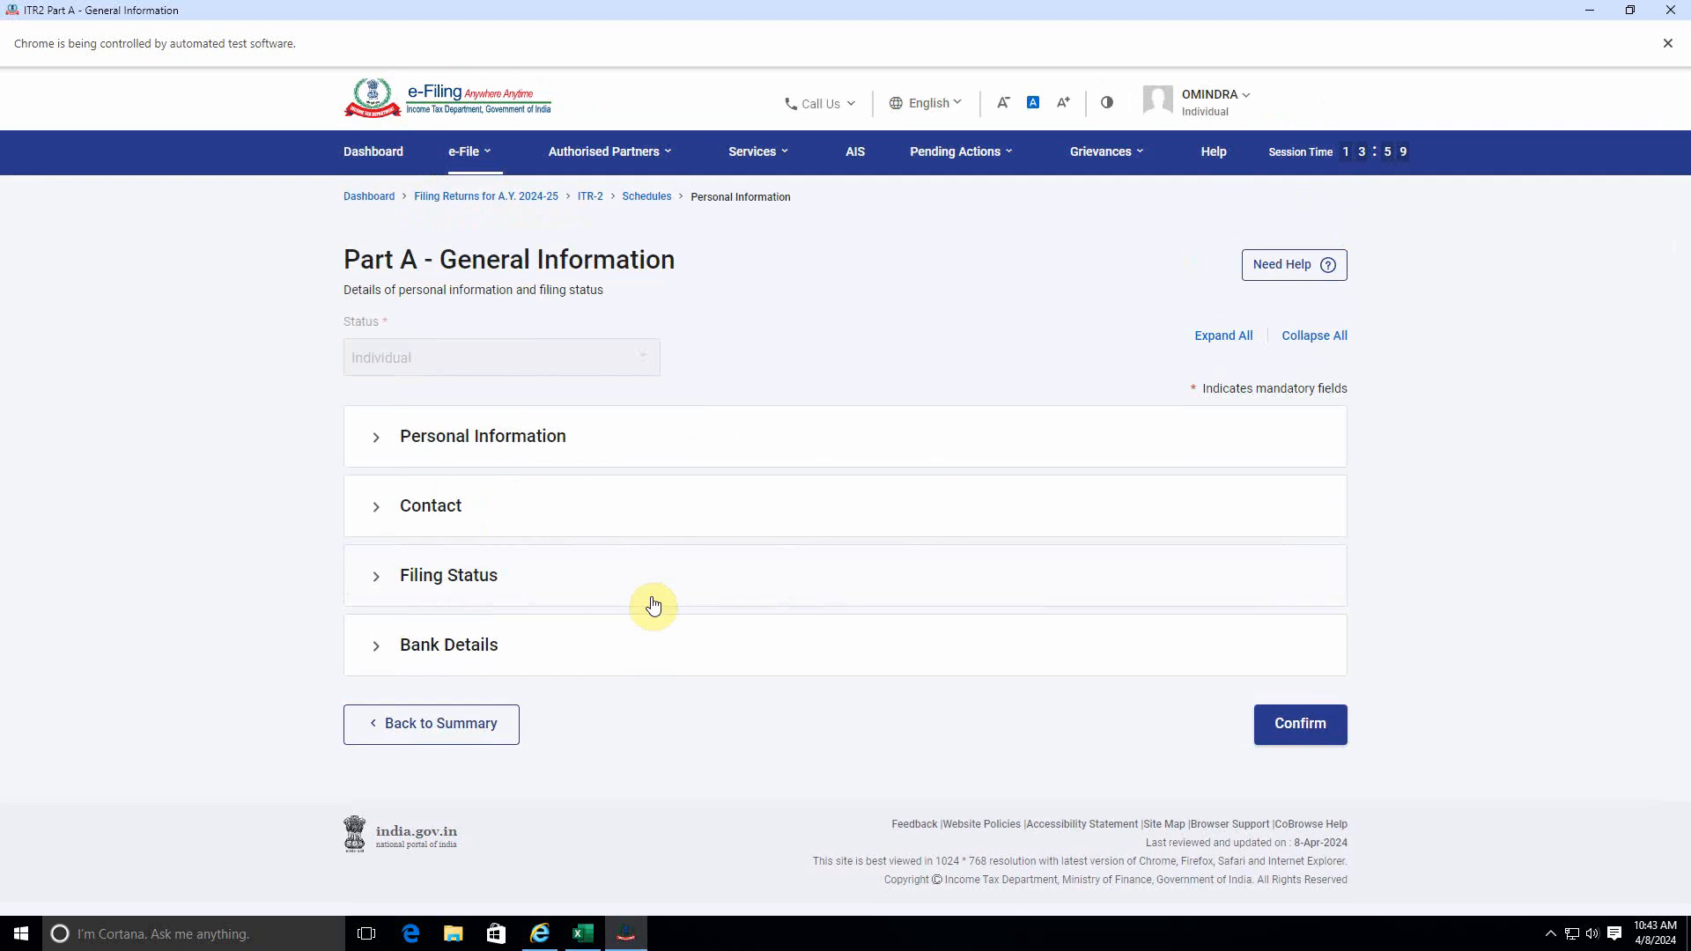
pyautogui.click(1312, 723)
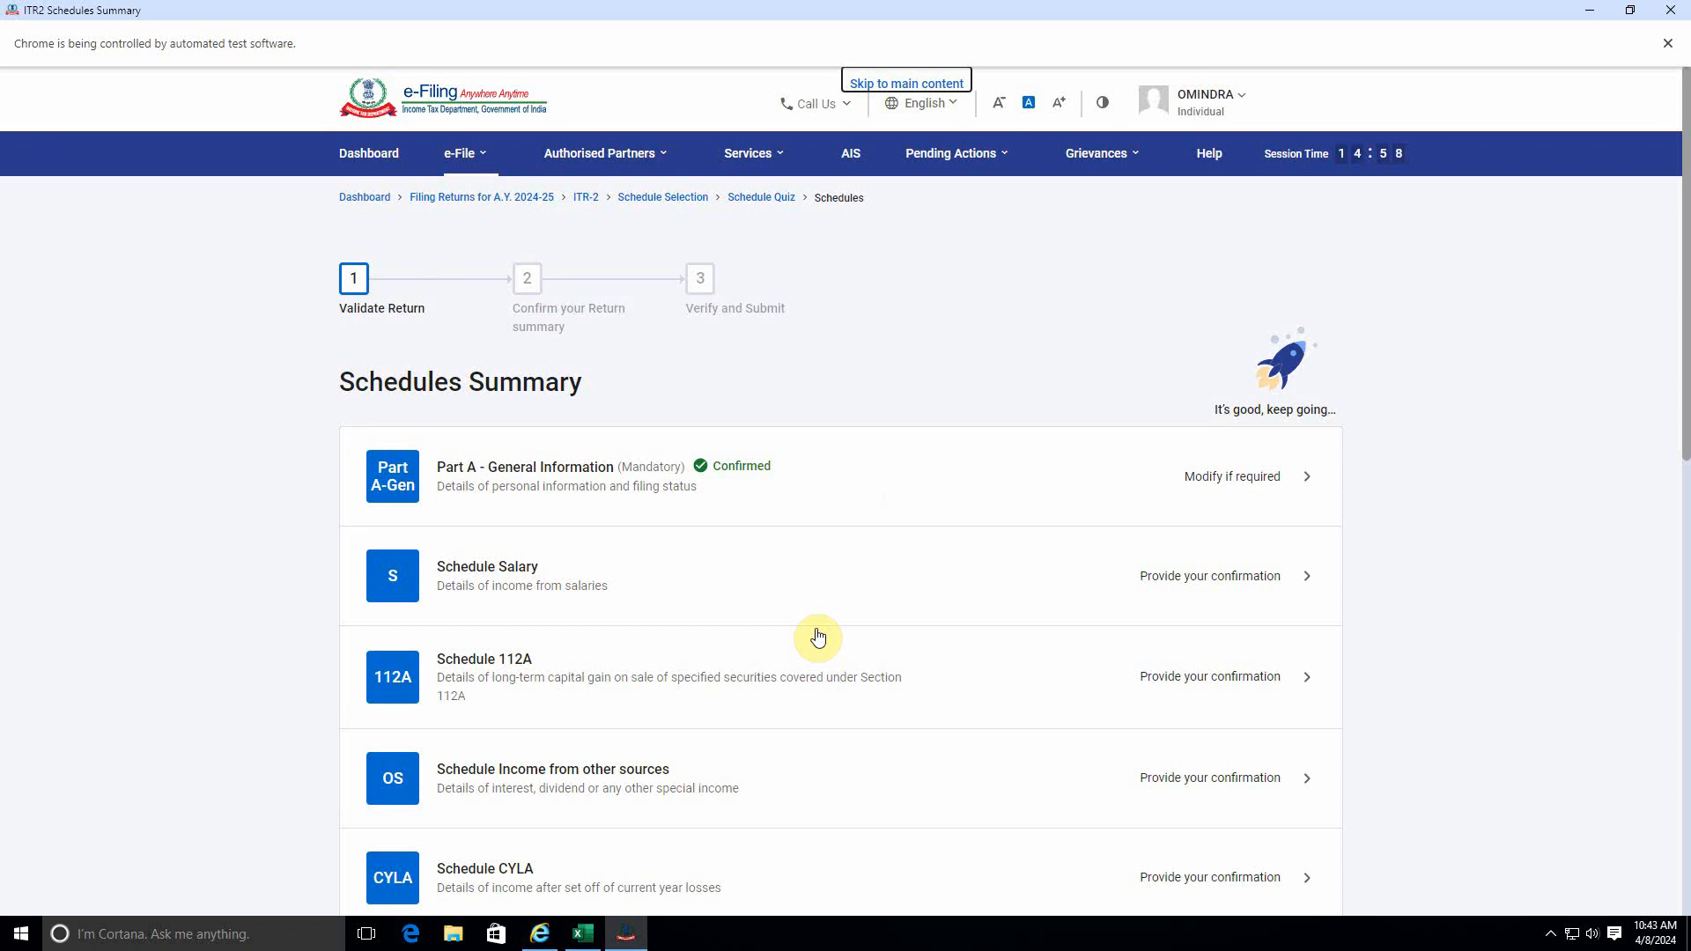
# Open Schedule Salary, review its sections and confirm it without adding any employer.
pyautogui.click(738, 587)
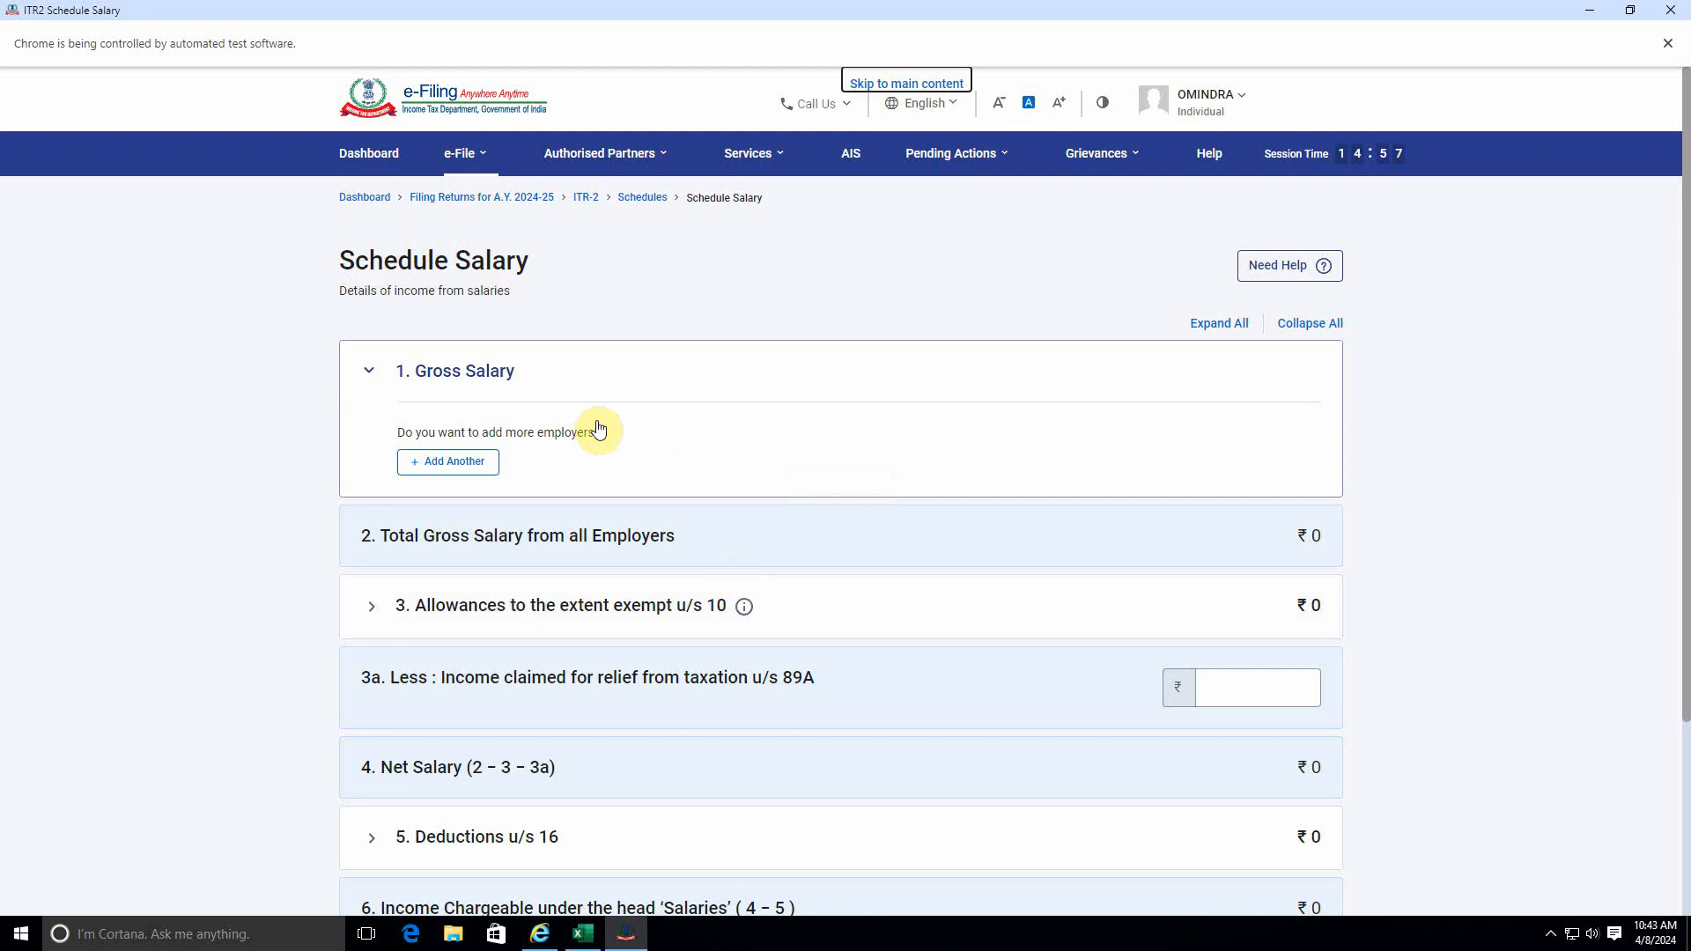
pyautogui.scroll(-3, 870, 763)
pyautogui.scroll(3, 857, 738)
pyautogui.scroll(-3, 740, 577)
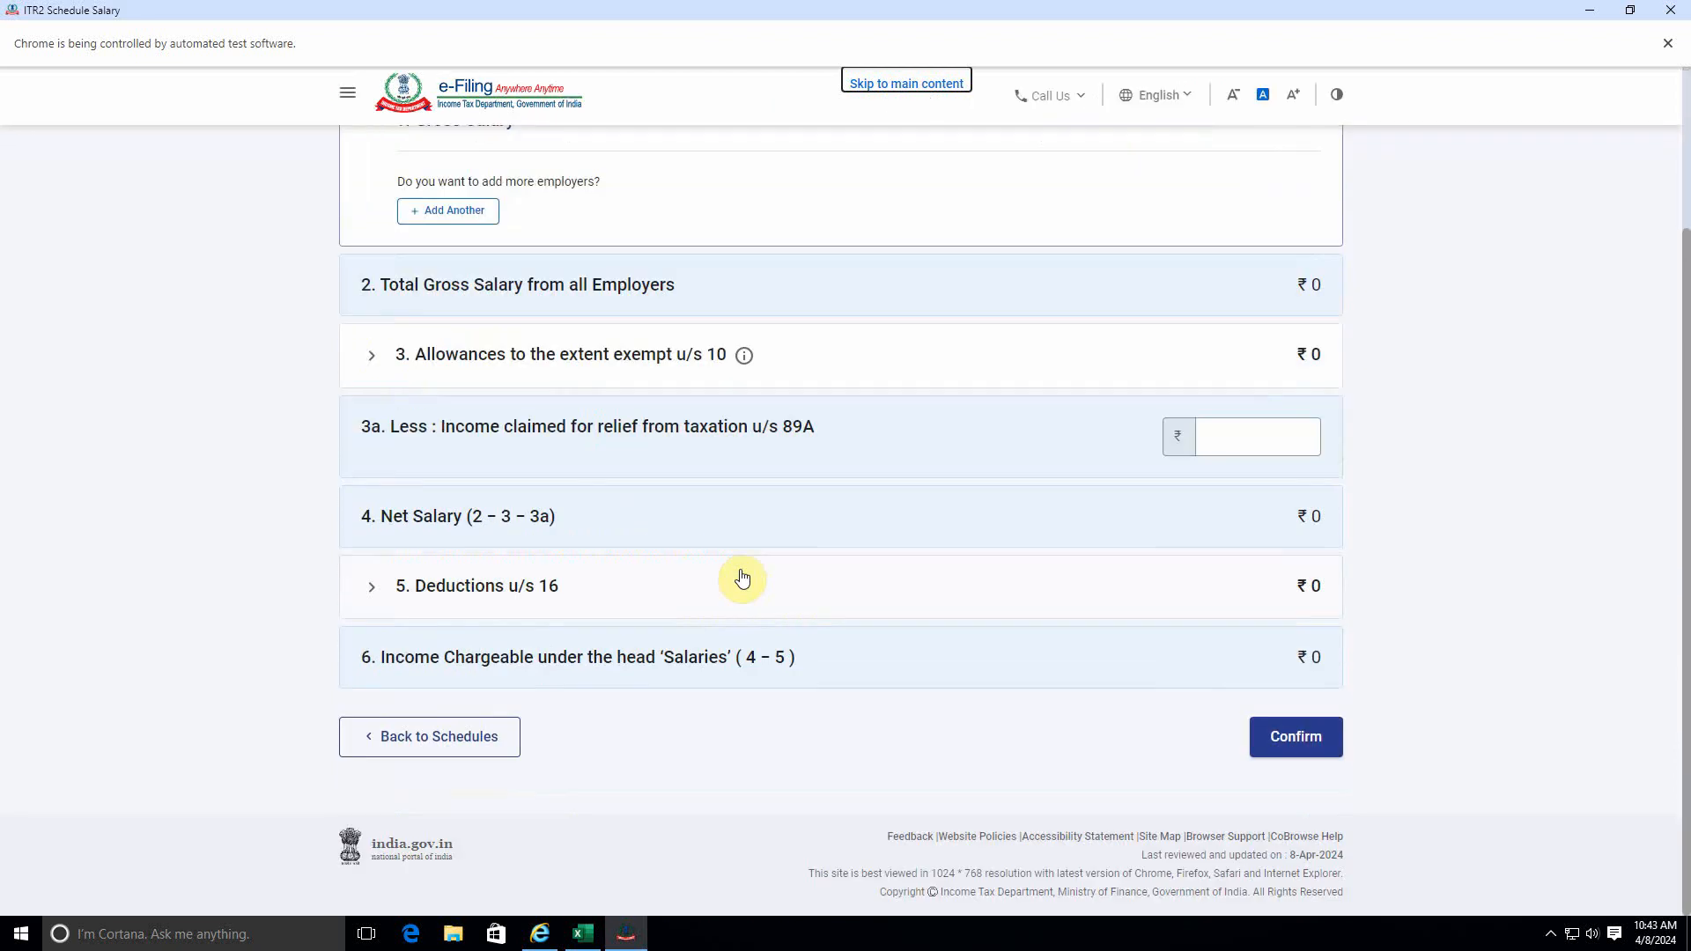
pyautogui.scroll(3, 739, 574)
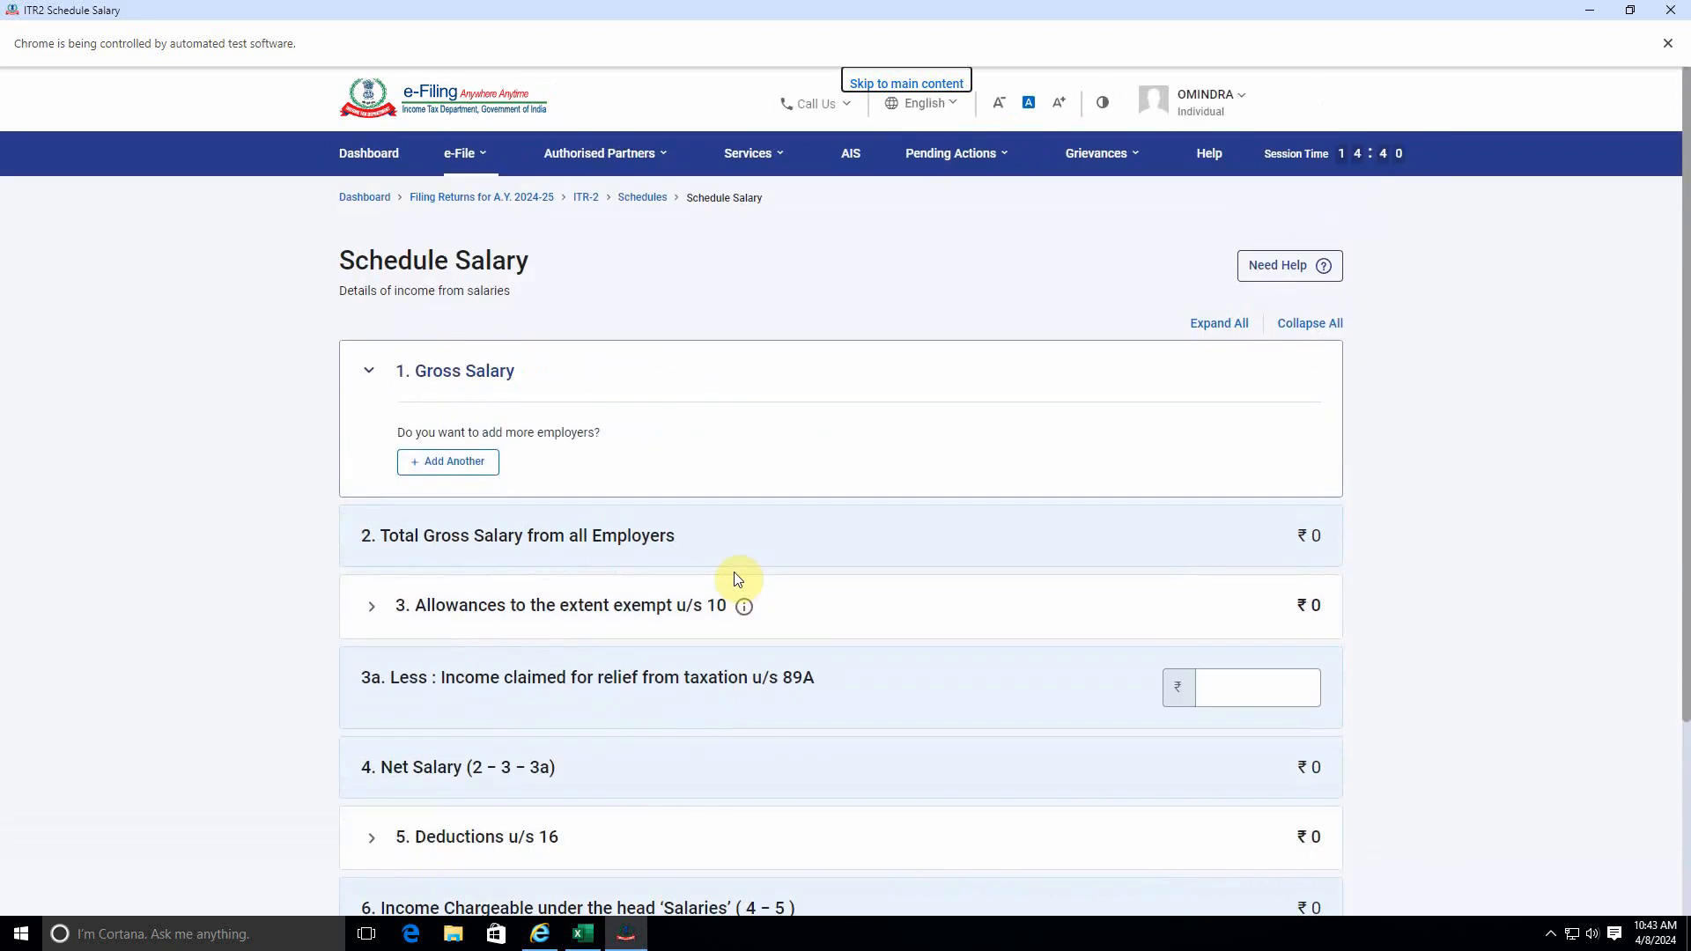
pyautogui.scroll(-3, 737, 578)
pyautogui.scroll(3, 733, 581)
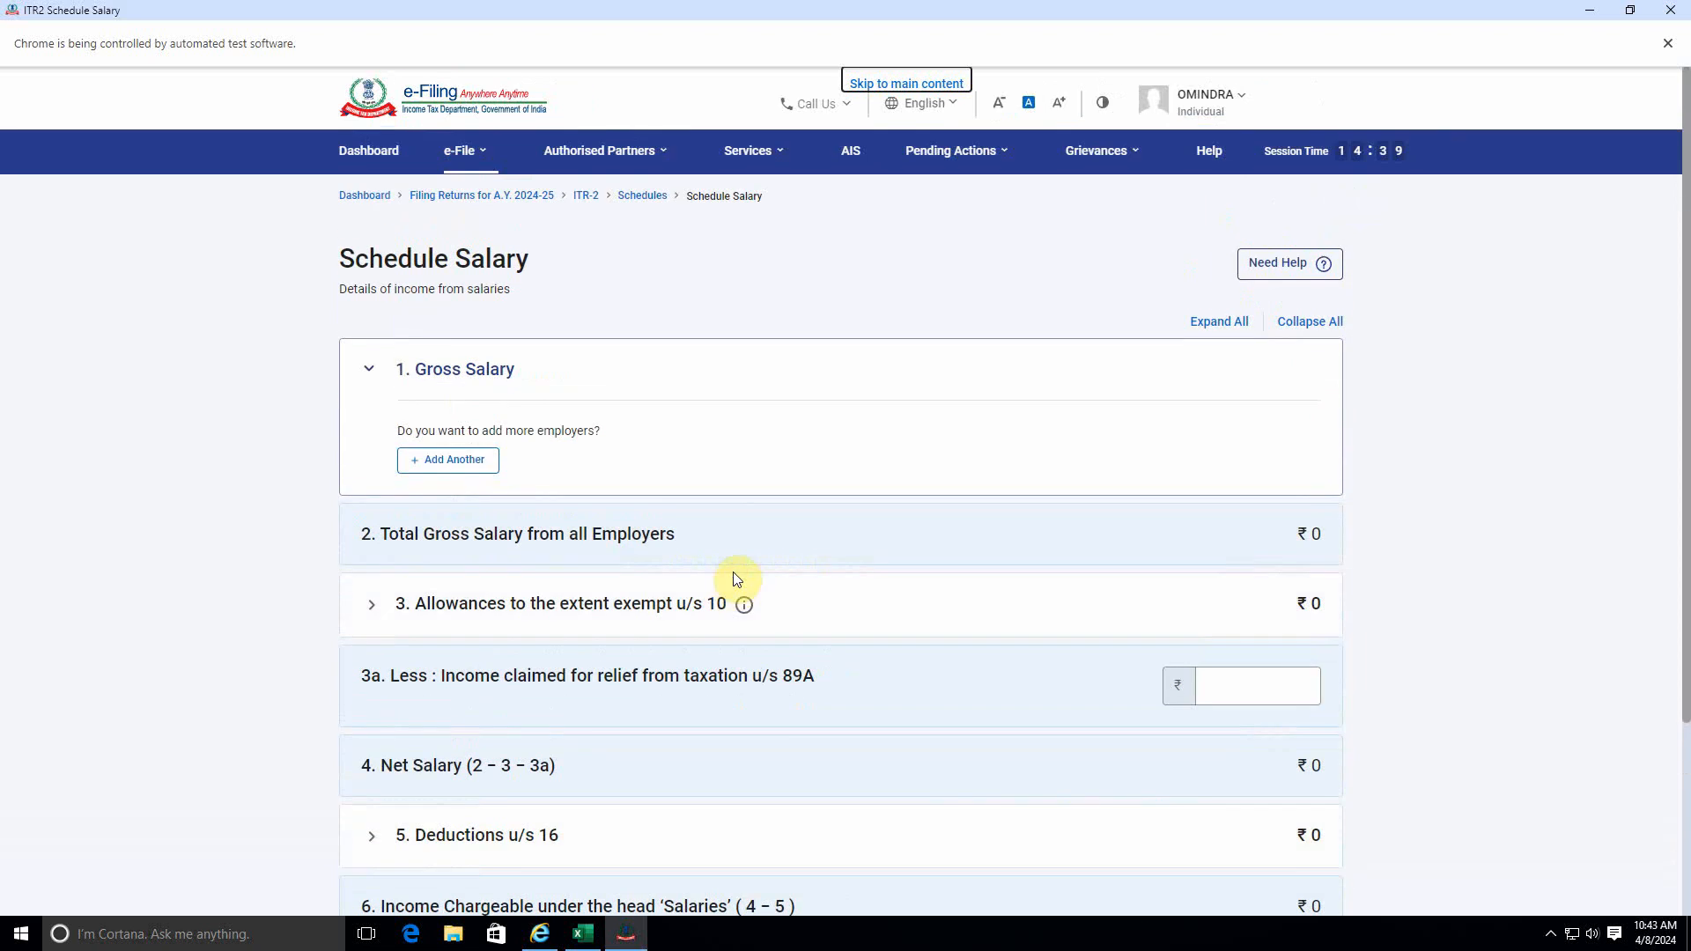
pyautogui.scroll(-3, 735, 583)
pyautogui.click(1321, 739)
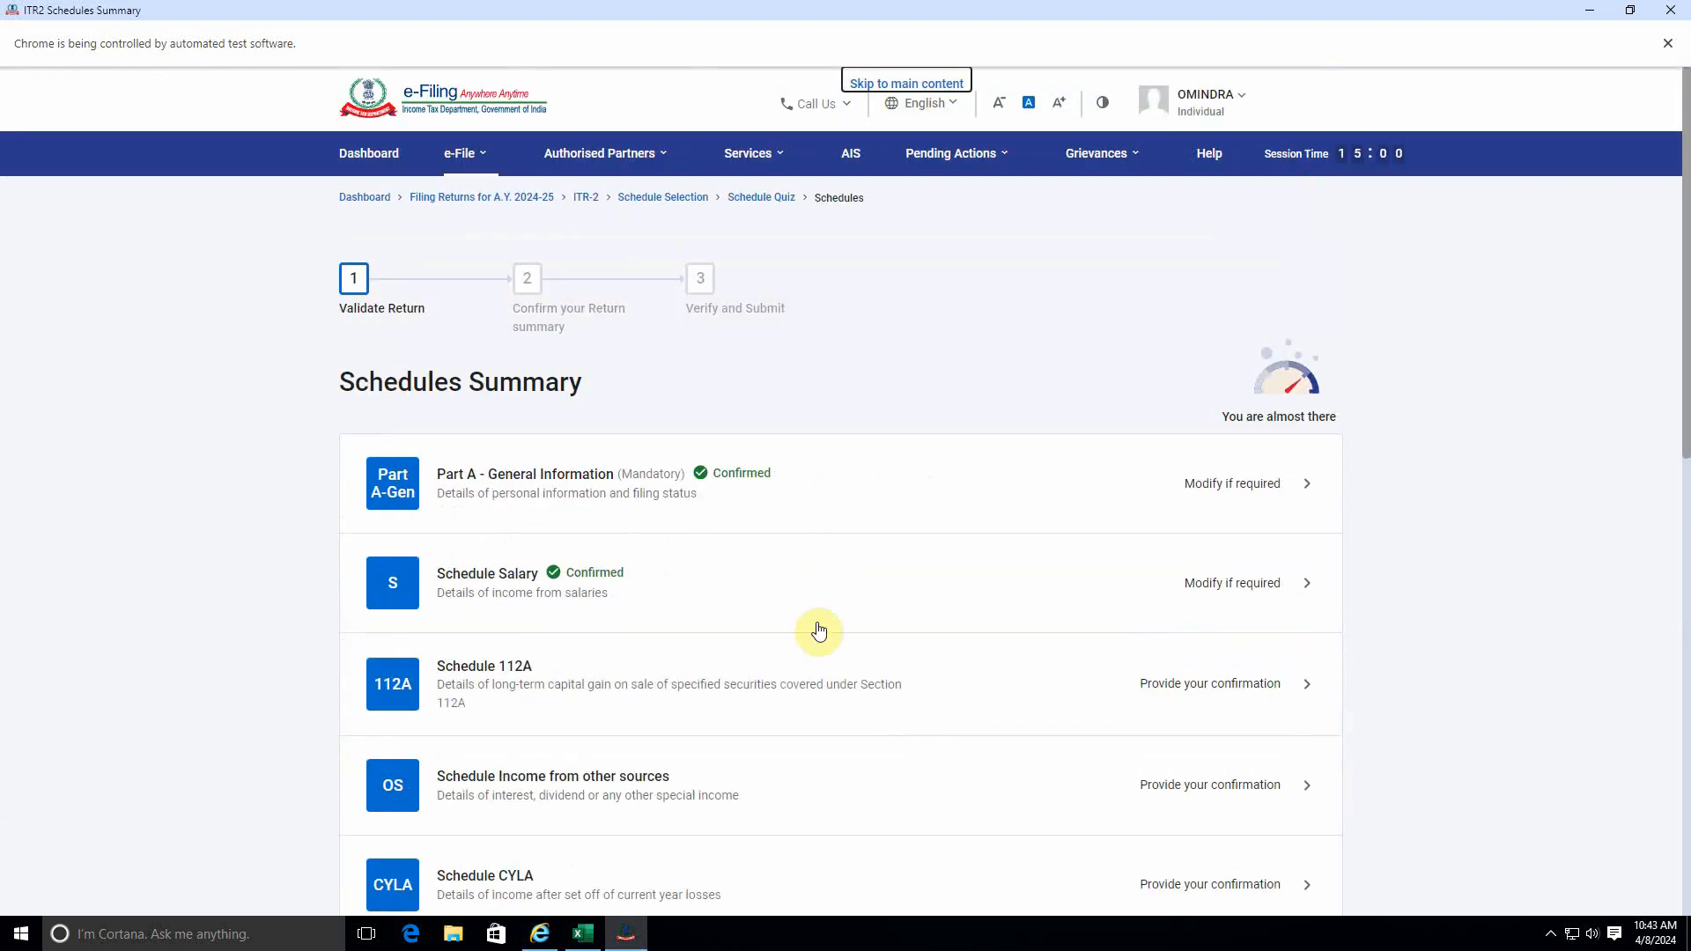
# Open Schedule 112A, acknowledge the section 234C interest notice and start adding share details.
pyautogui.scroll(-3, 863, 640)
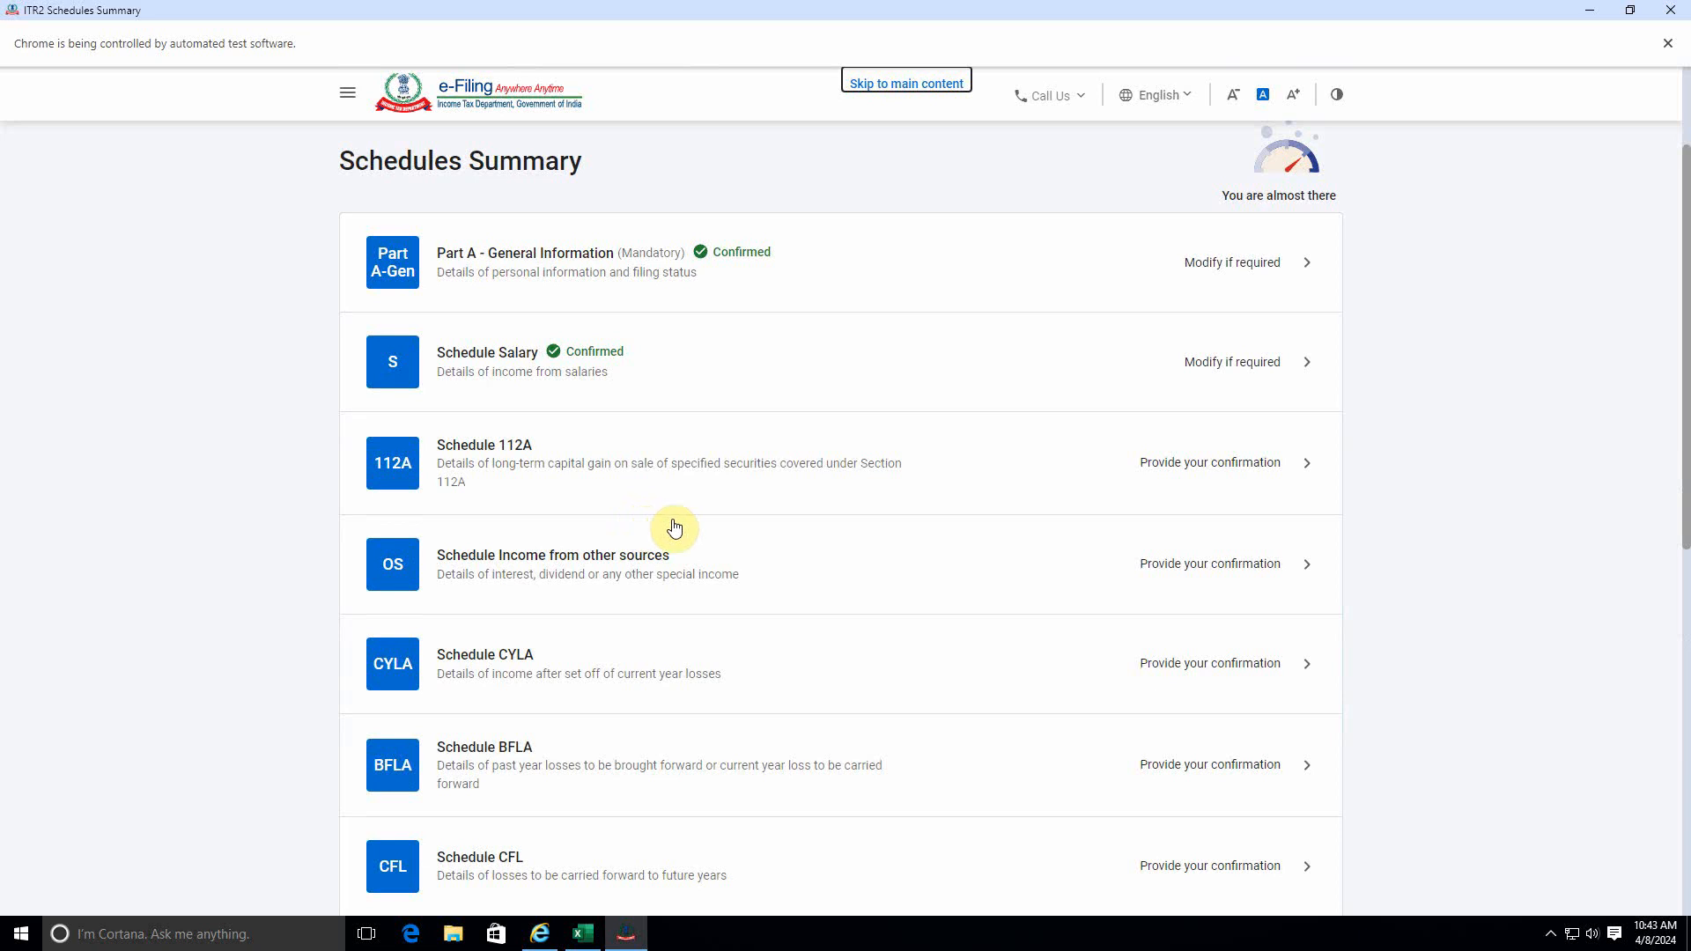
pyautogui.click(1198, 467)
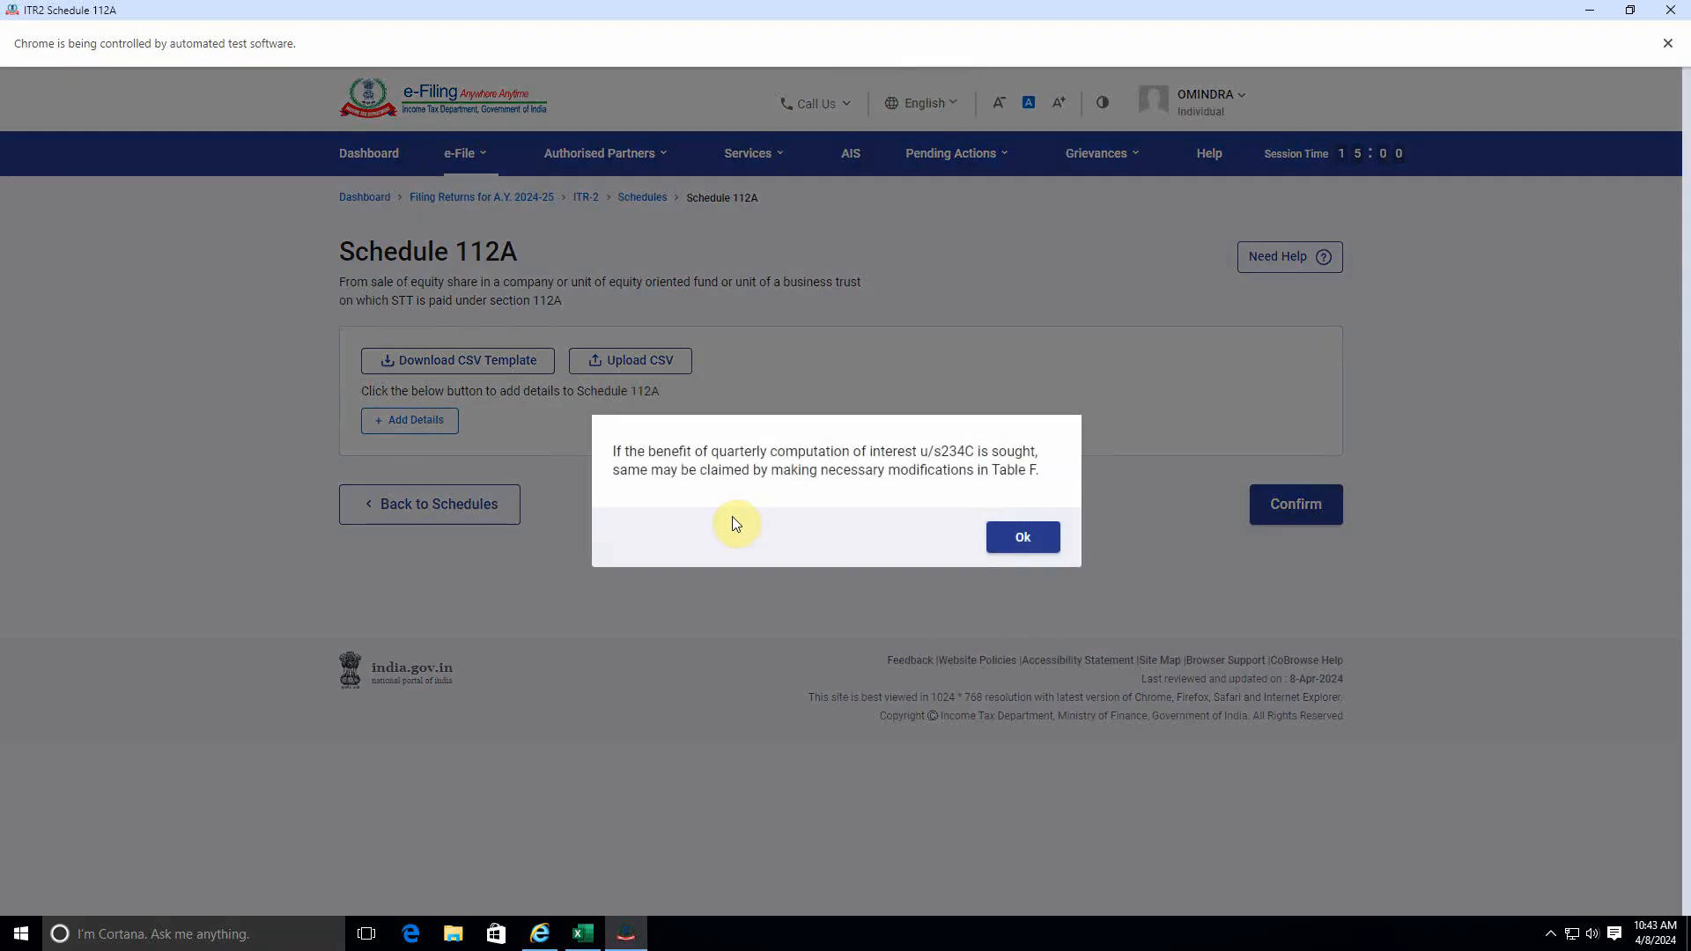
pyautogui.click(1018, 538)
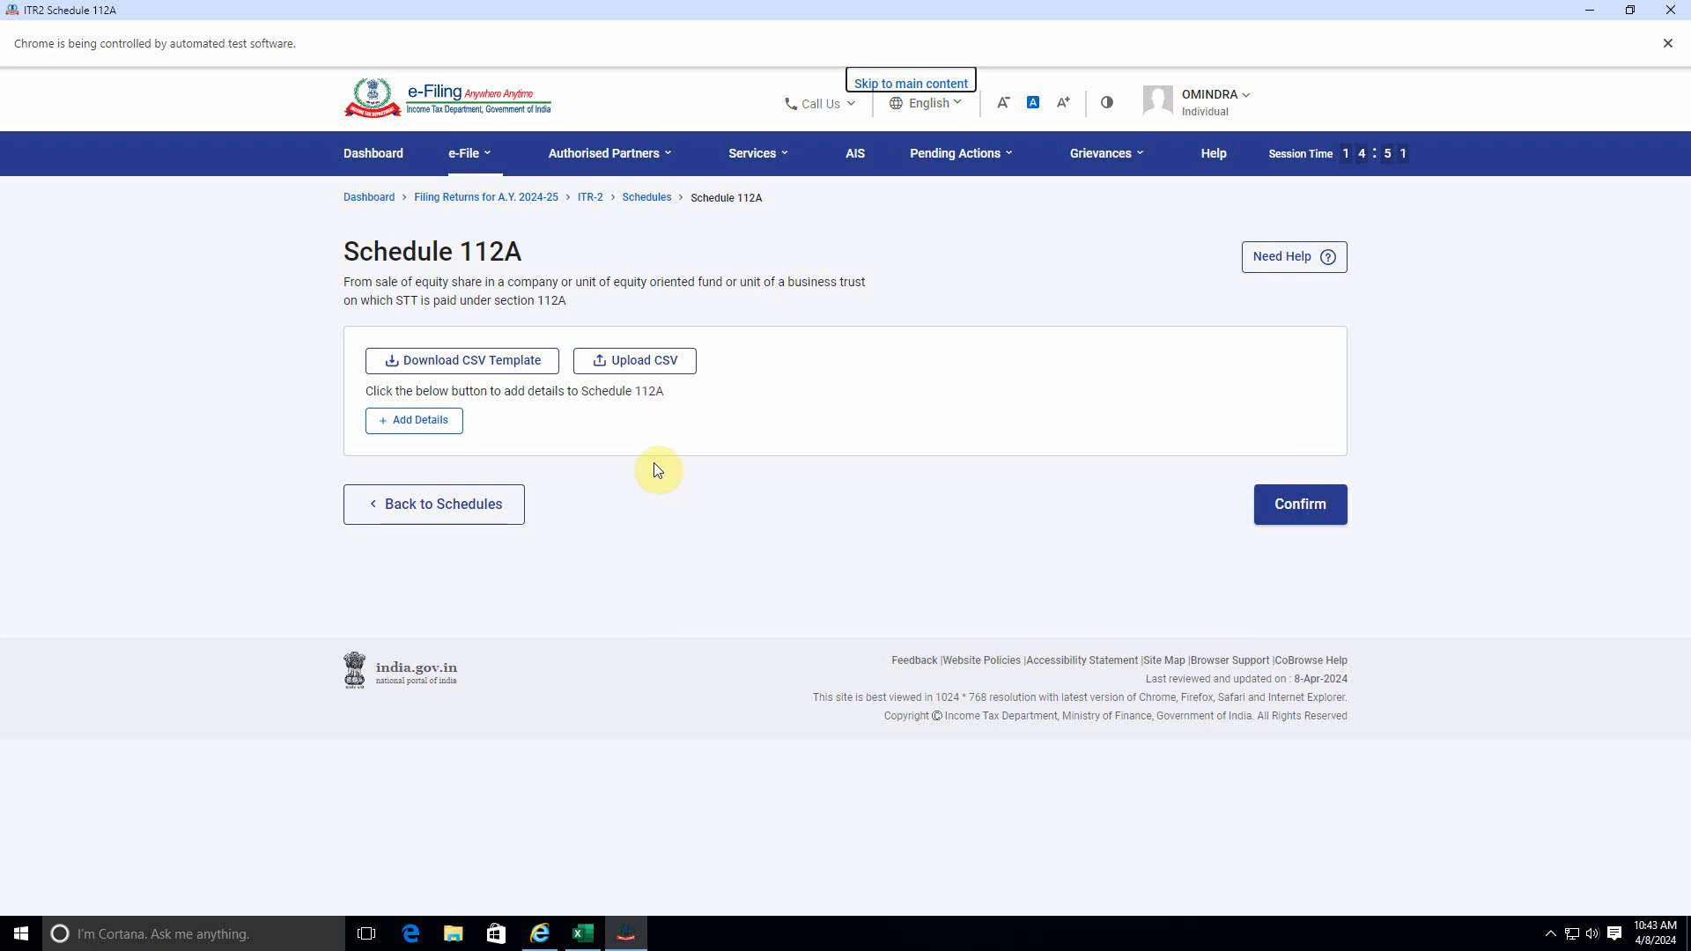
pyautogui.click(412, 425)
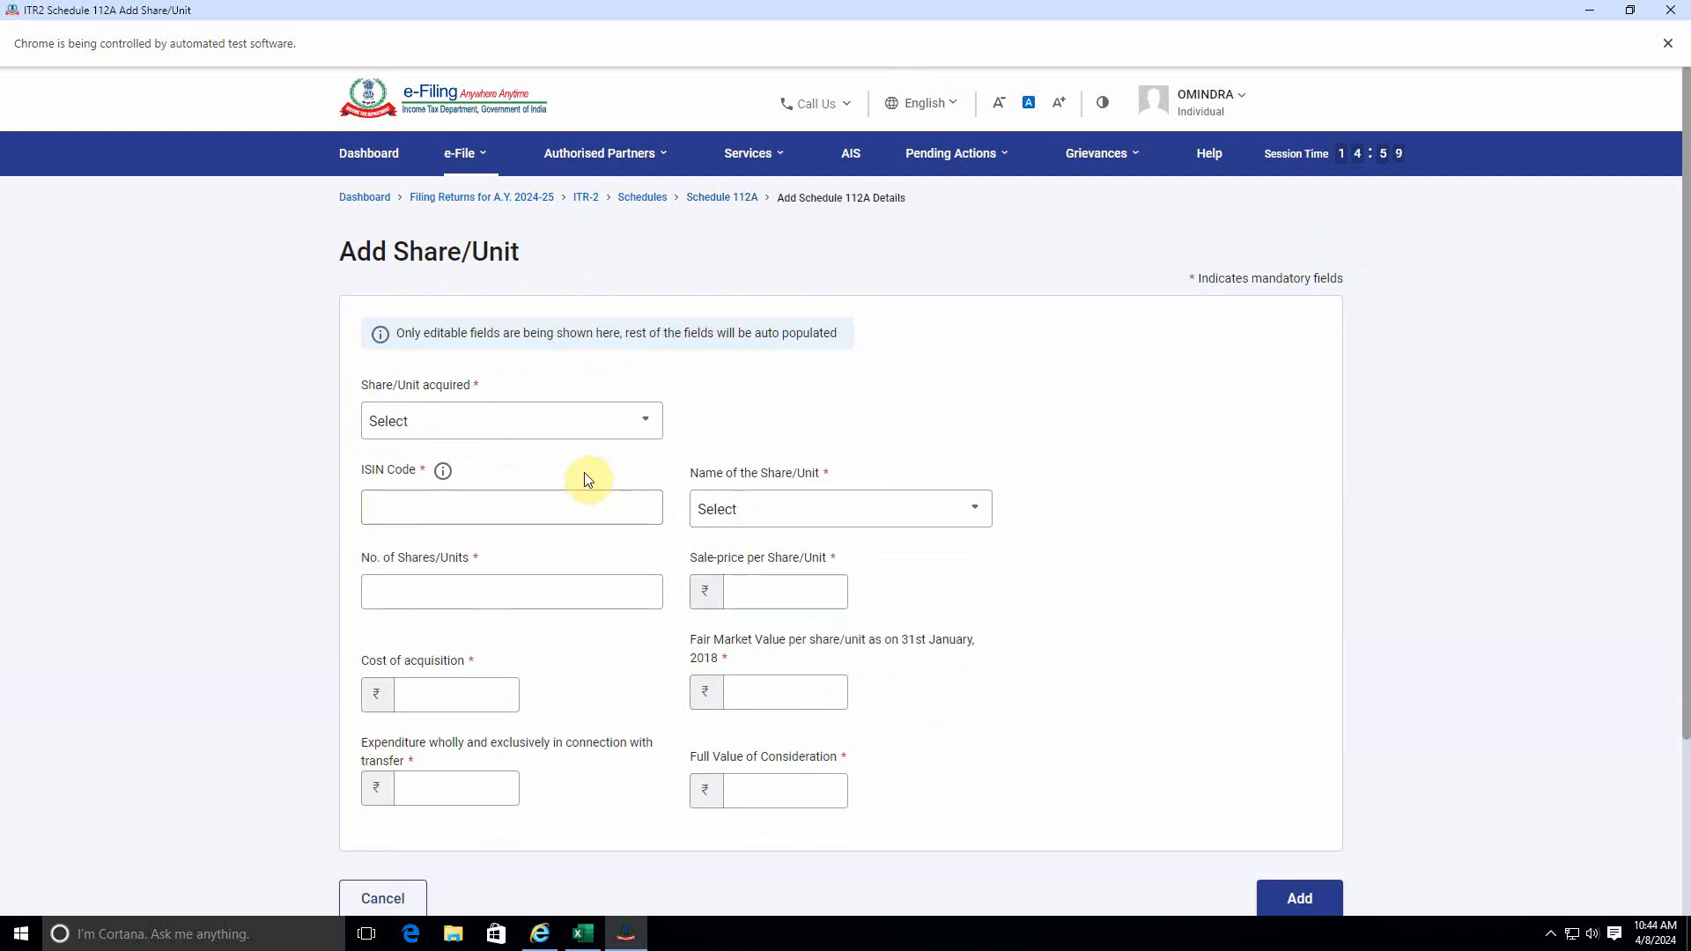
# Set the share acquisition period to After 31st January, 2018.
pyautogui.click(545, 437)
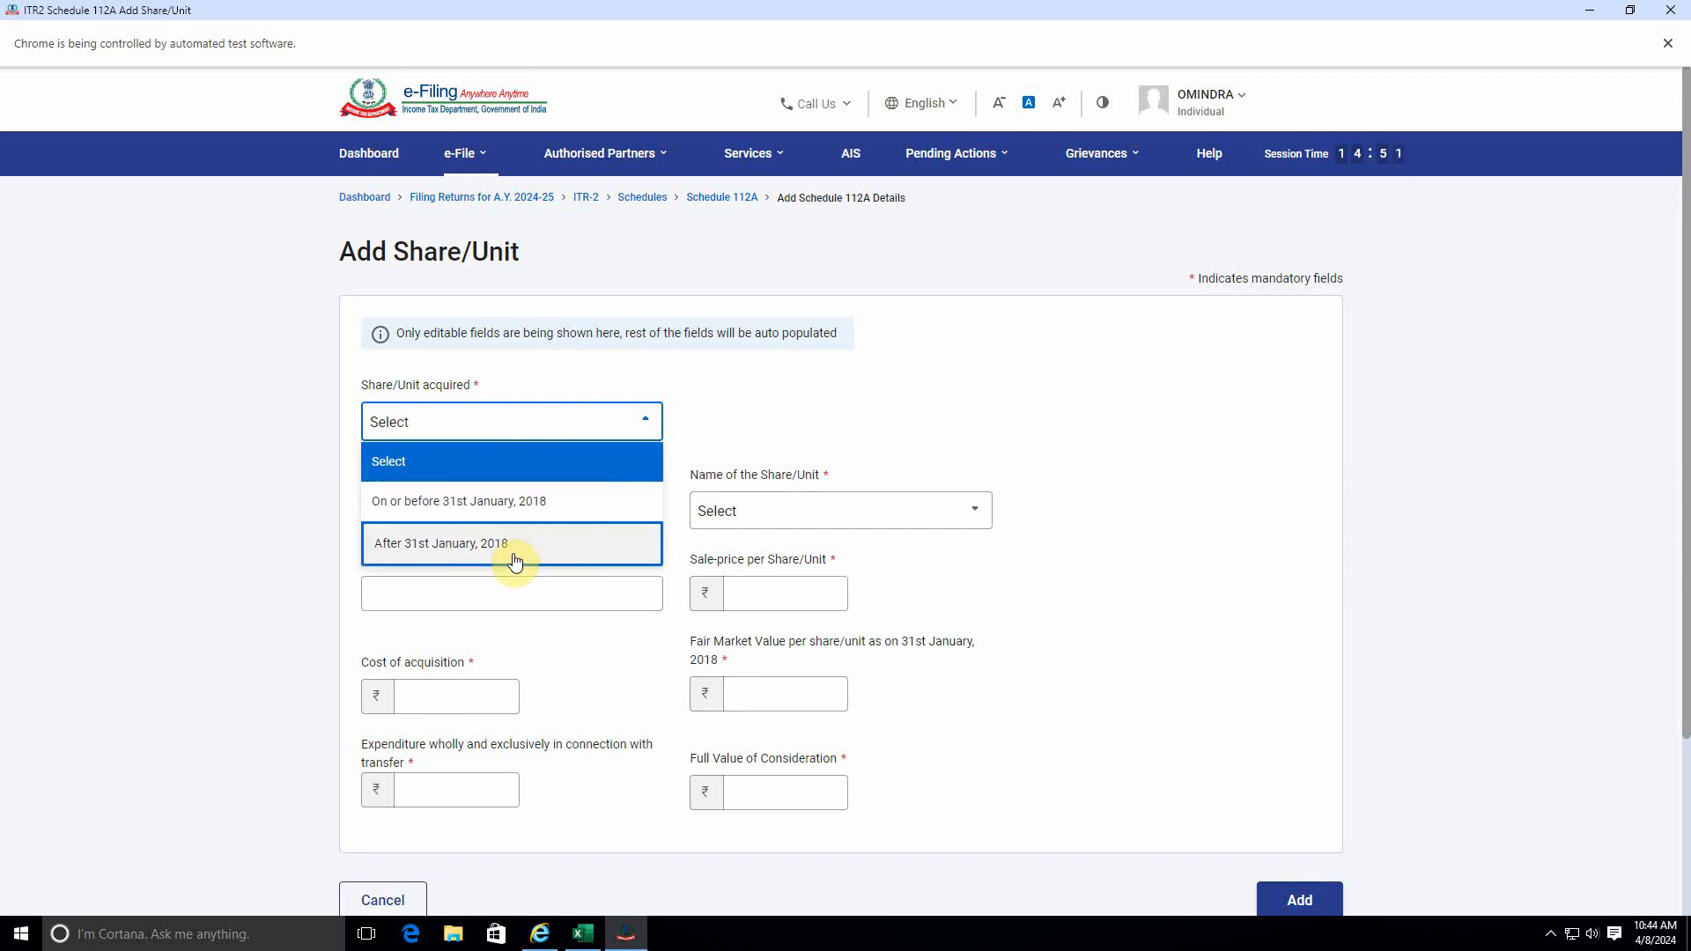
pyautogui.scroll(-3, 515, 561)
pyautogui.click(506, 330)
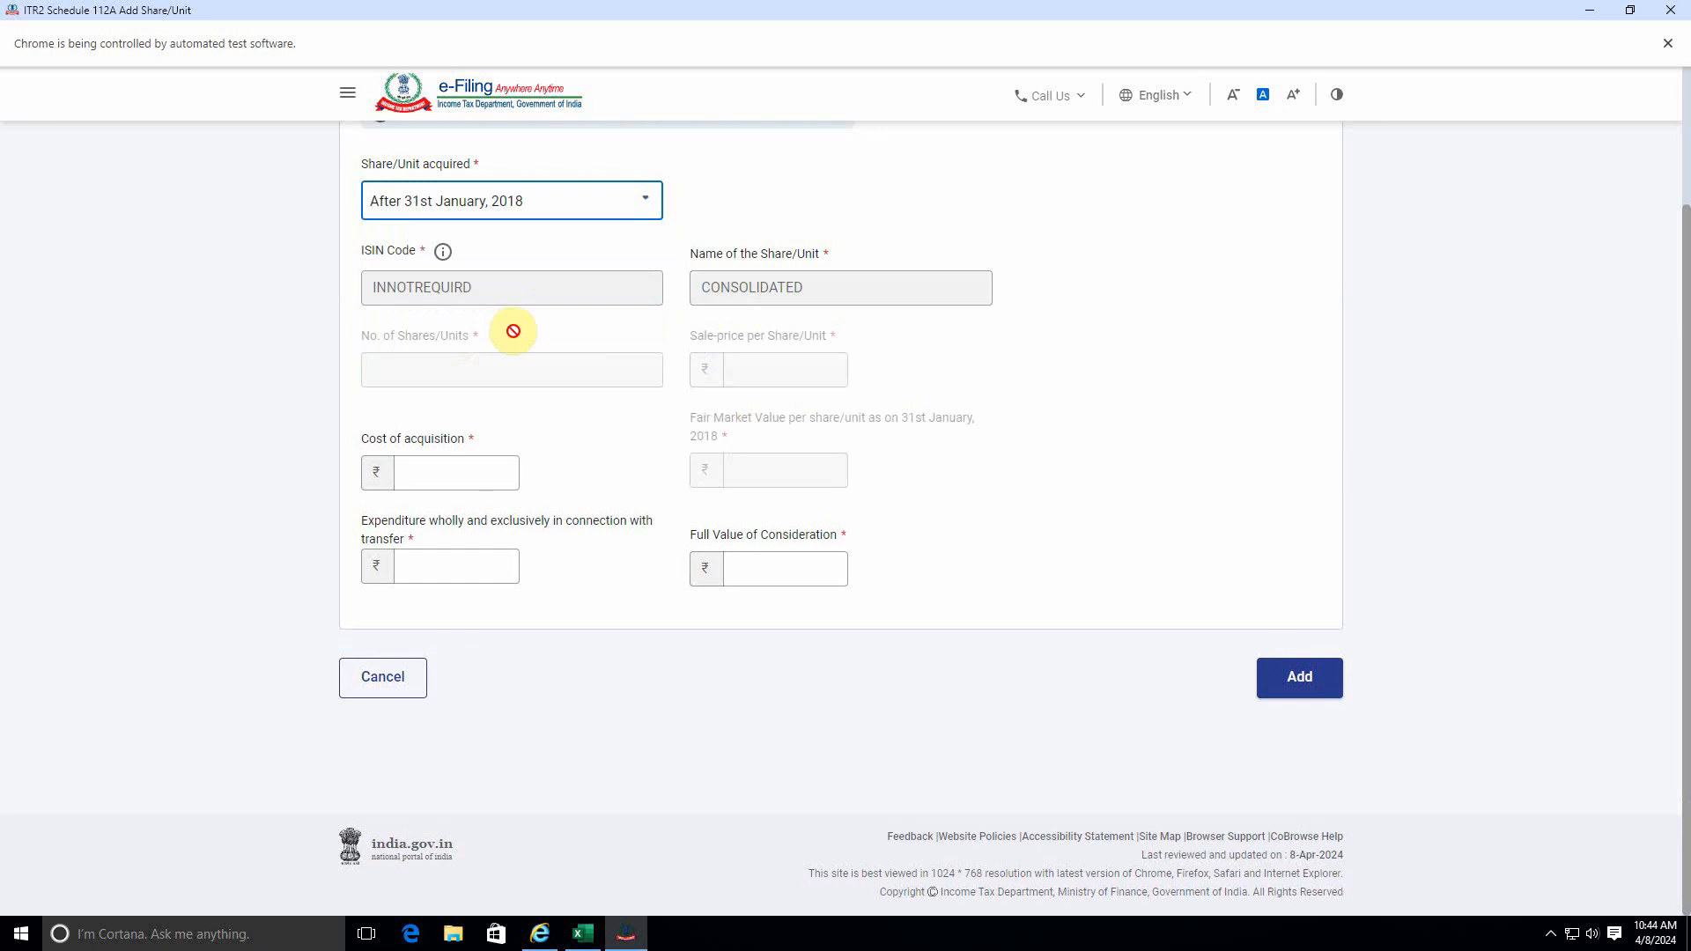
pyautogui.scroll(3, 614, 348)
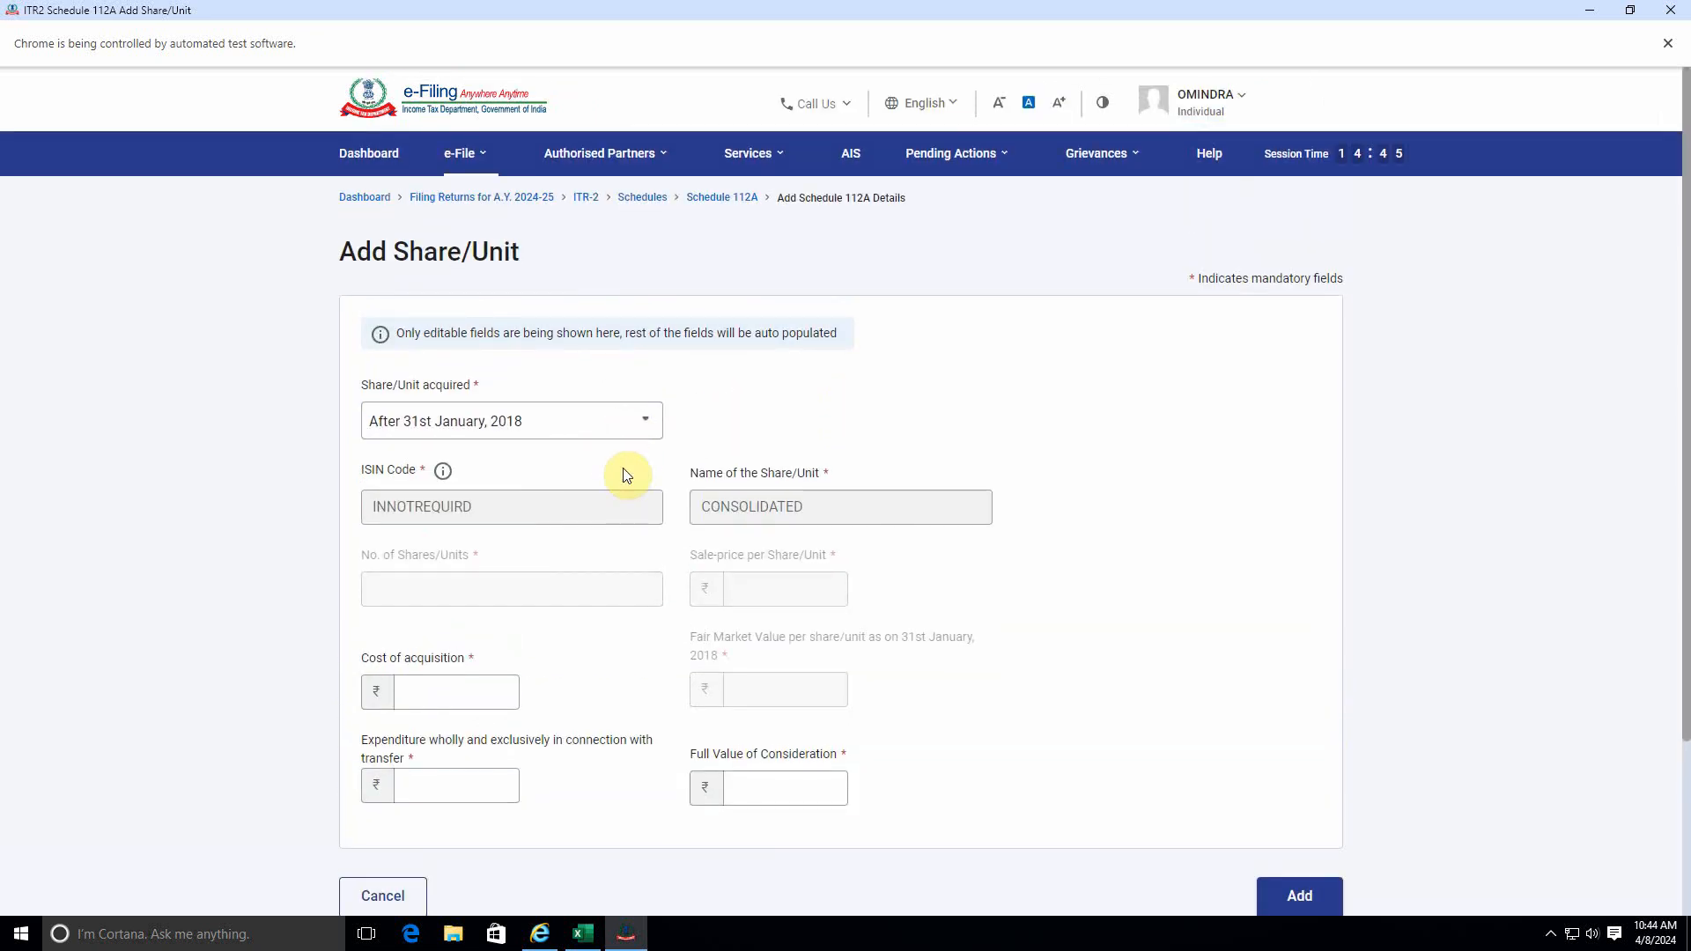
pyautogui.scroll(-2, 604, 567)
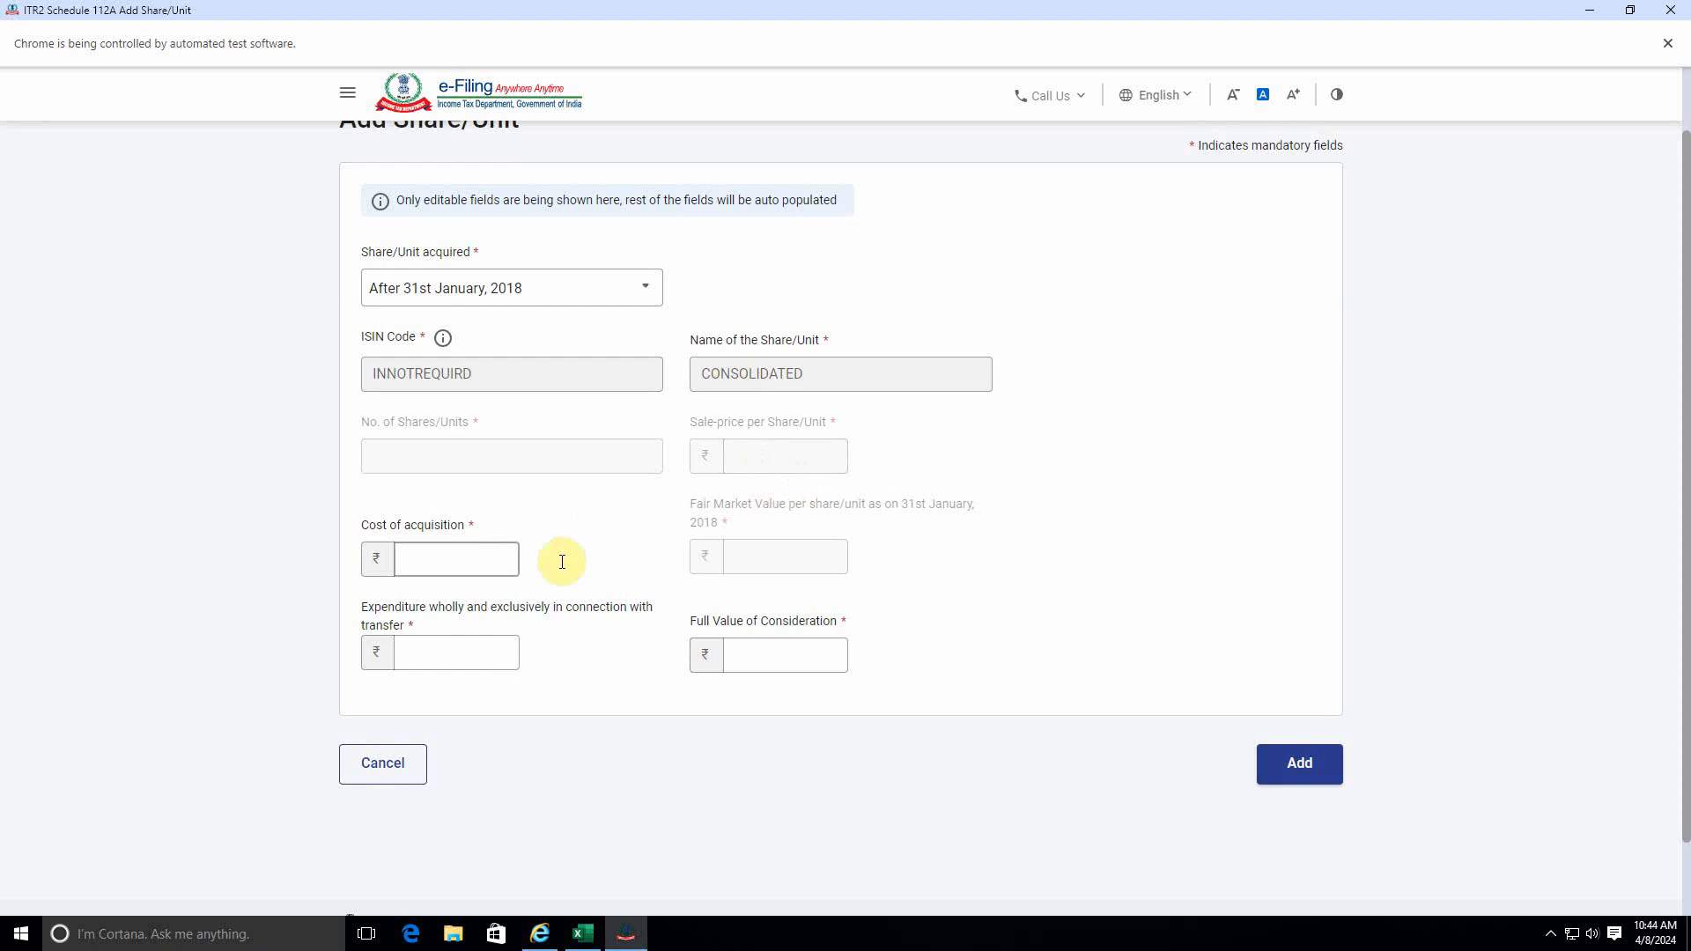
pyautogui.click(503, 636)
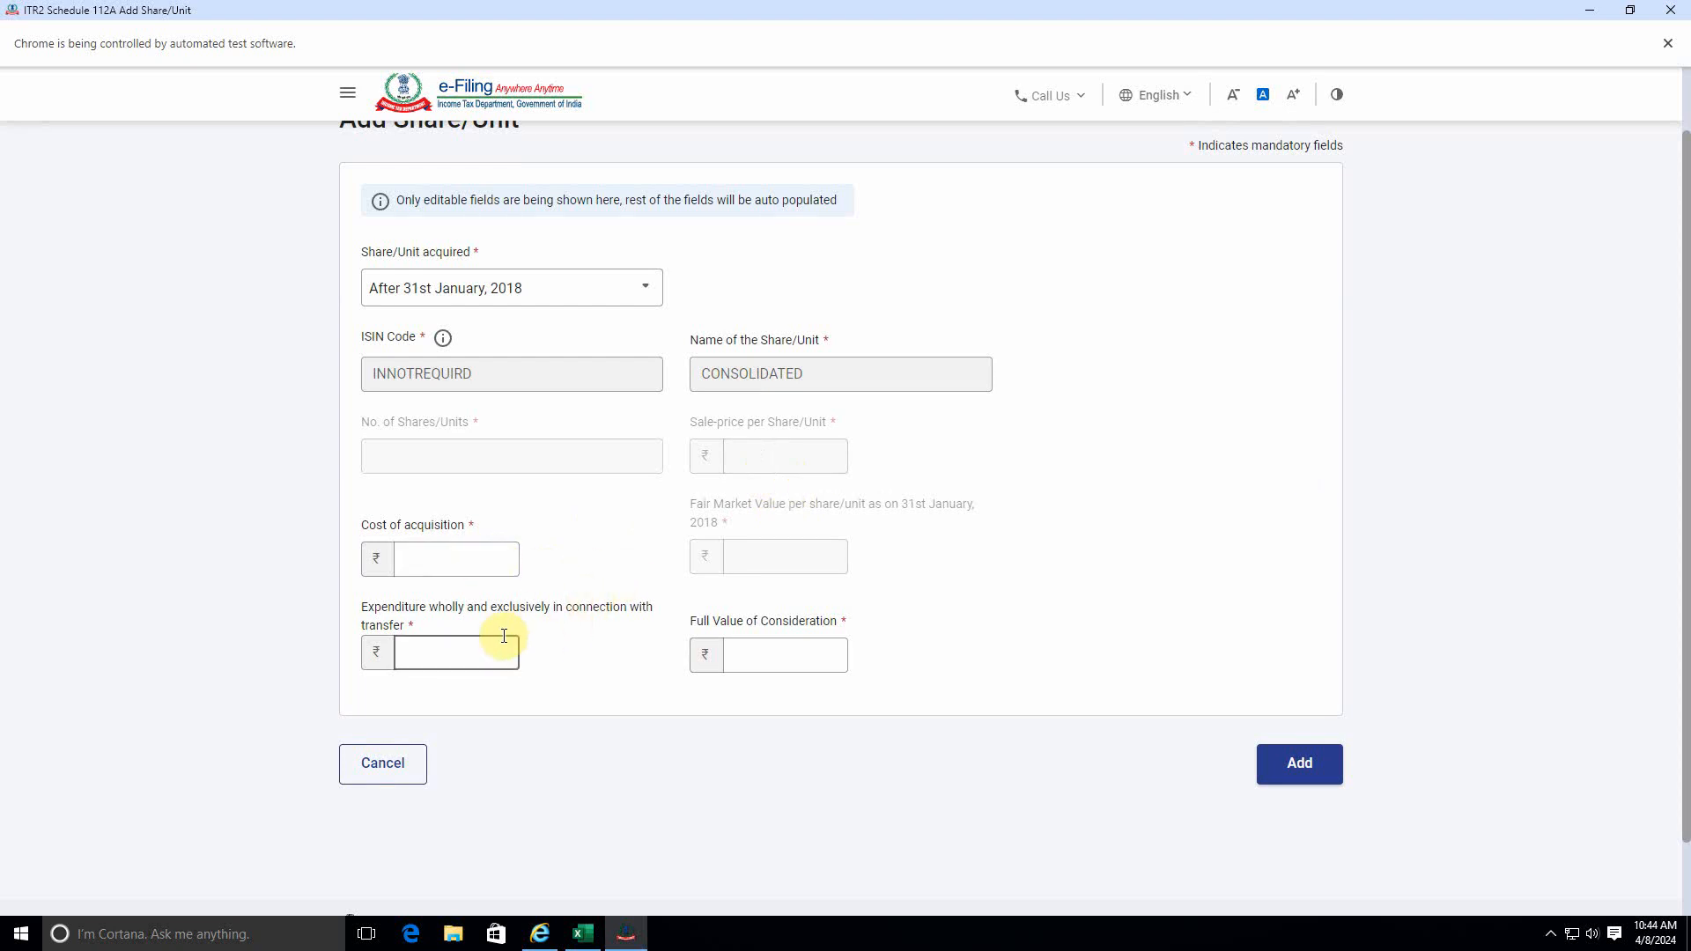
pyautogui.click(769, 653)
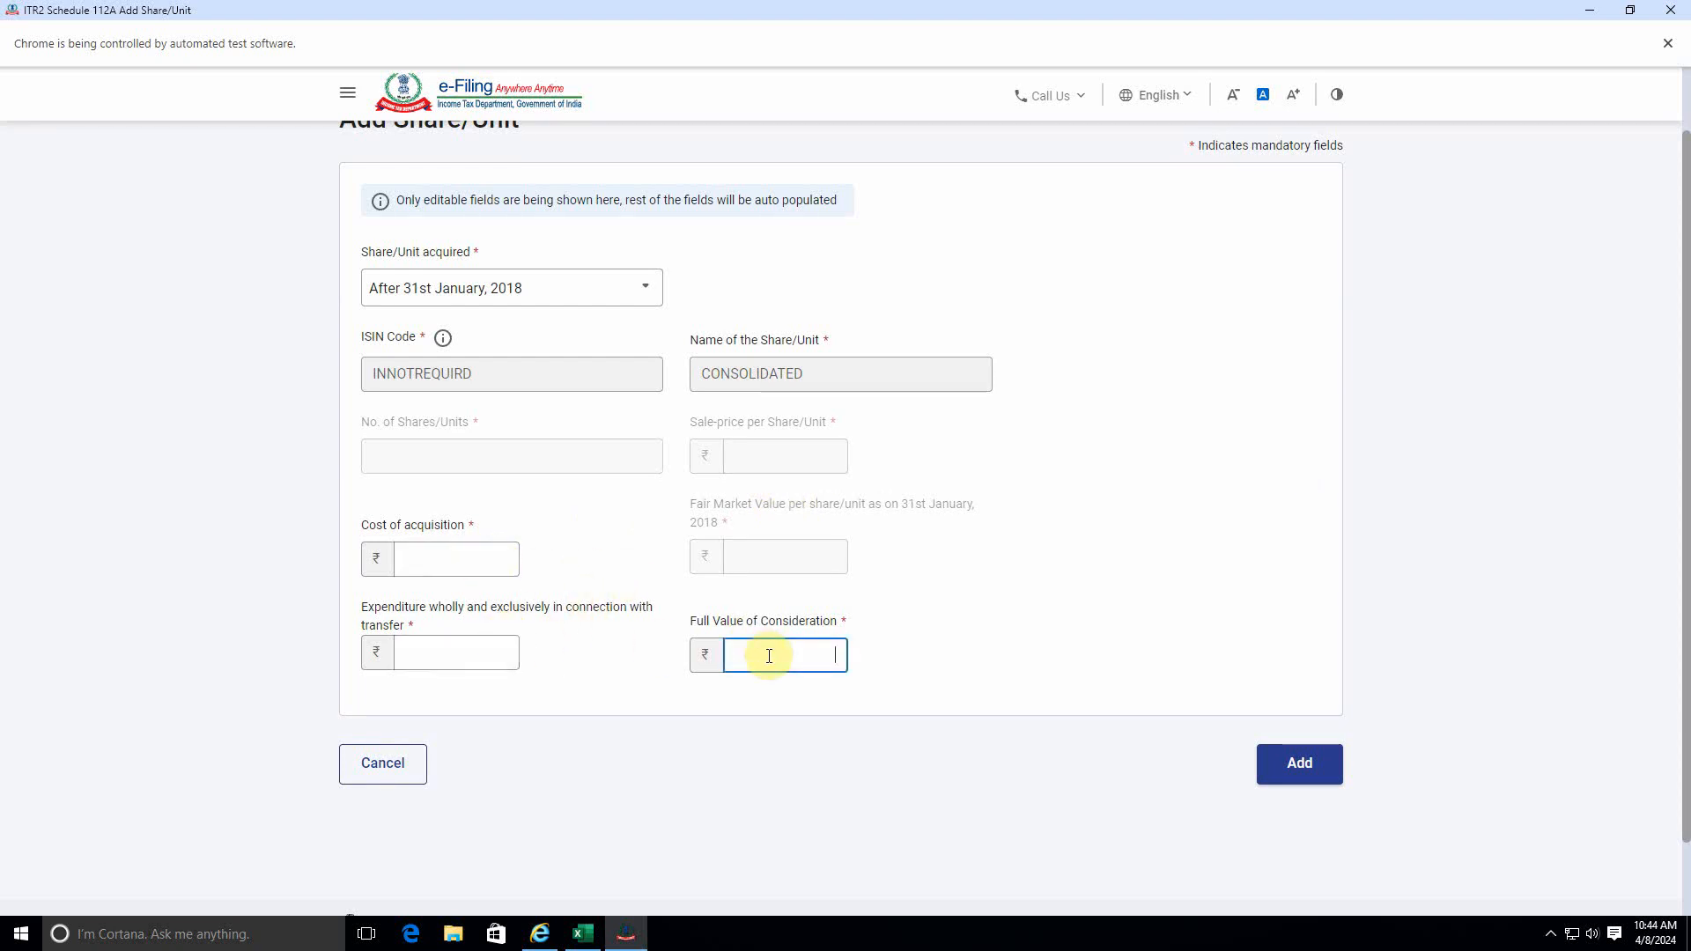
pyautogui.click(633, 427)
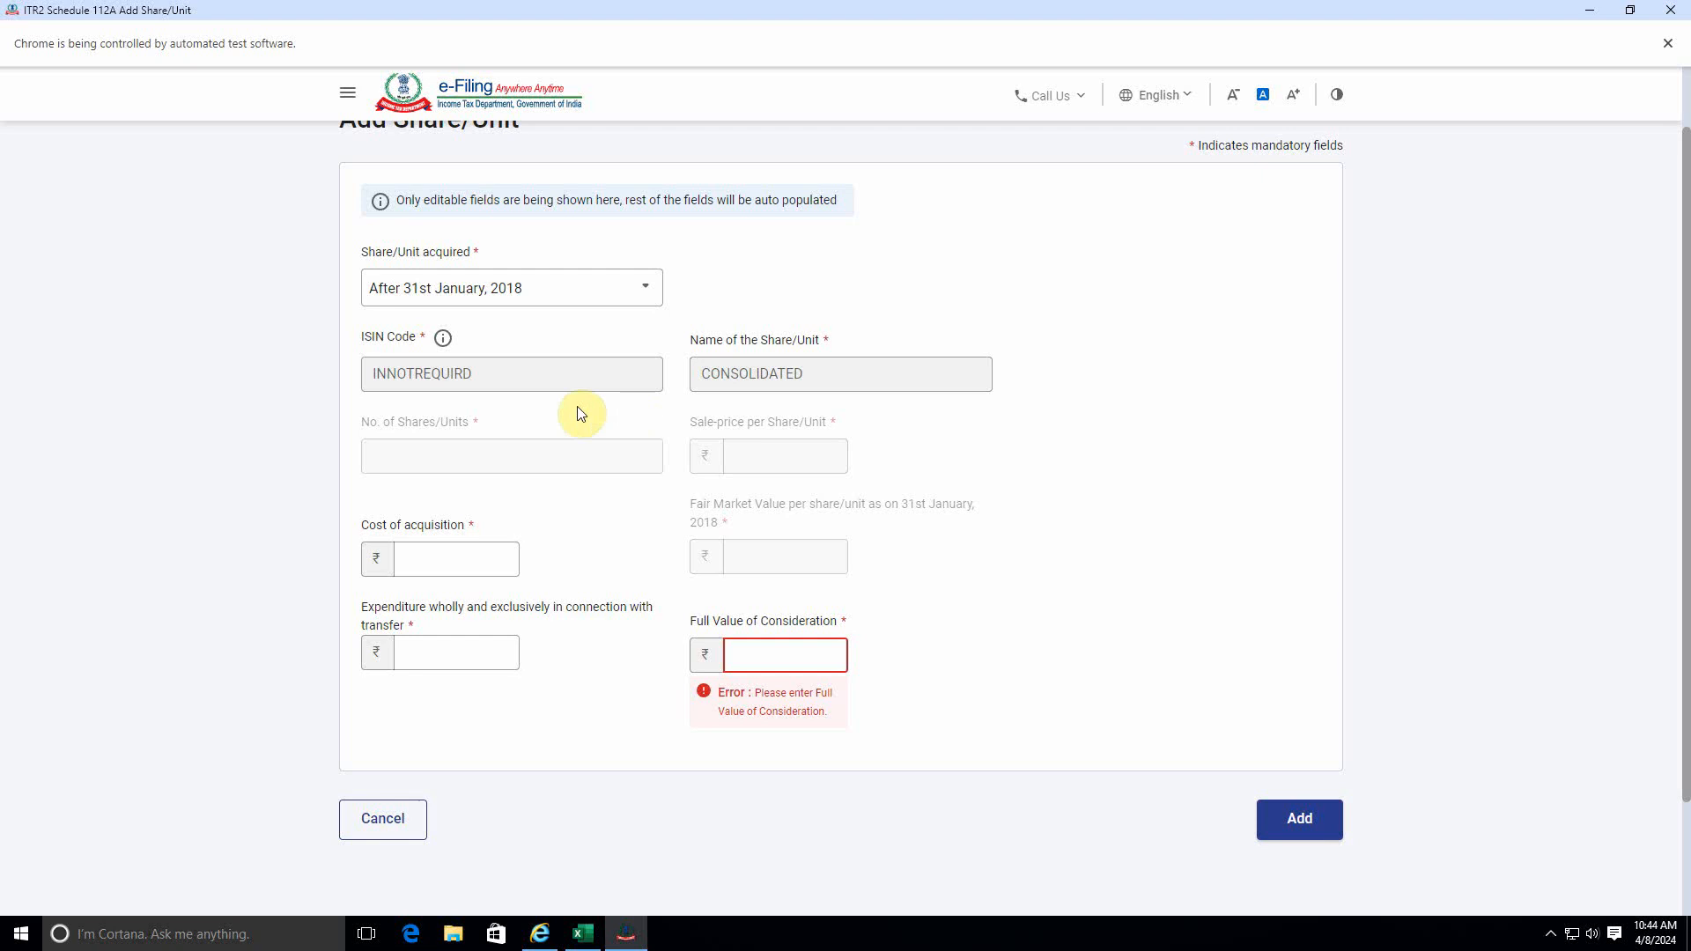
pyautogui.click(495, 570)
pyautogui.click(408, 545)
# Switch to the Stock Trading Details workbook in Excel and find the totals row of the Long Term Trades on the Equity sheet.
pyautogui.click(582, 933)
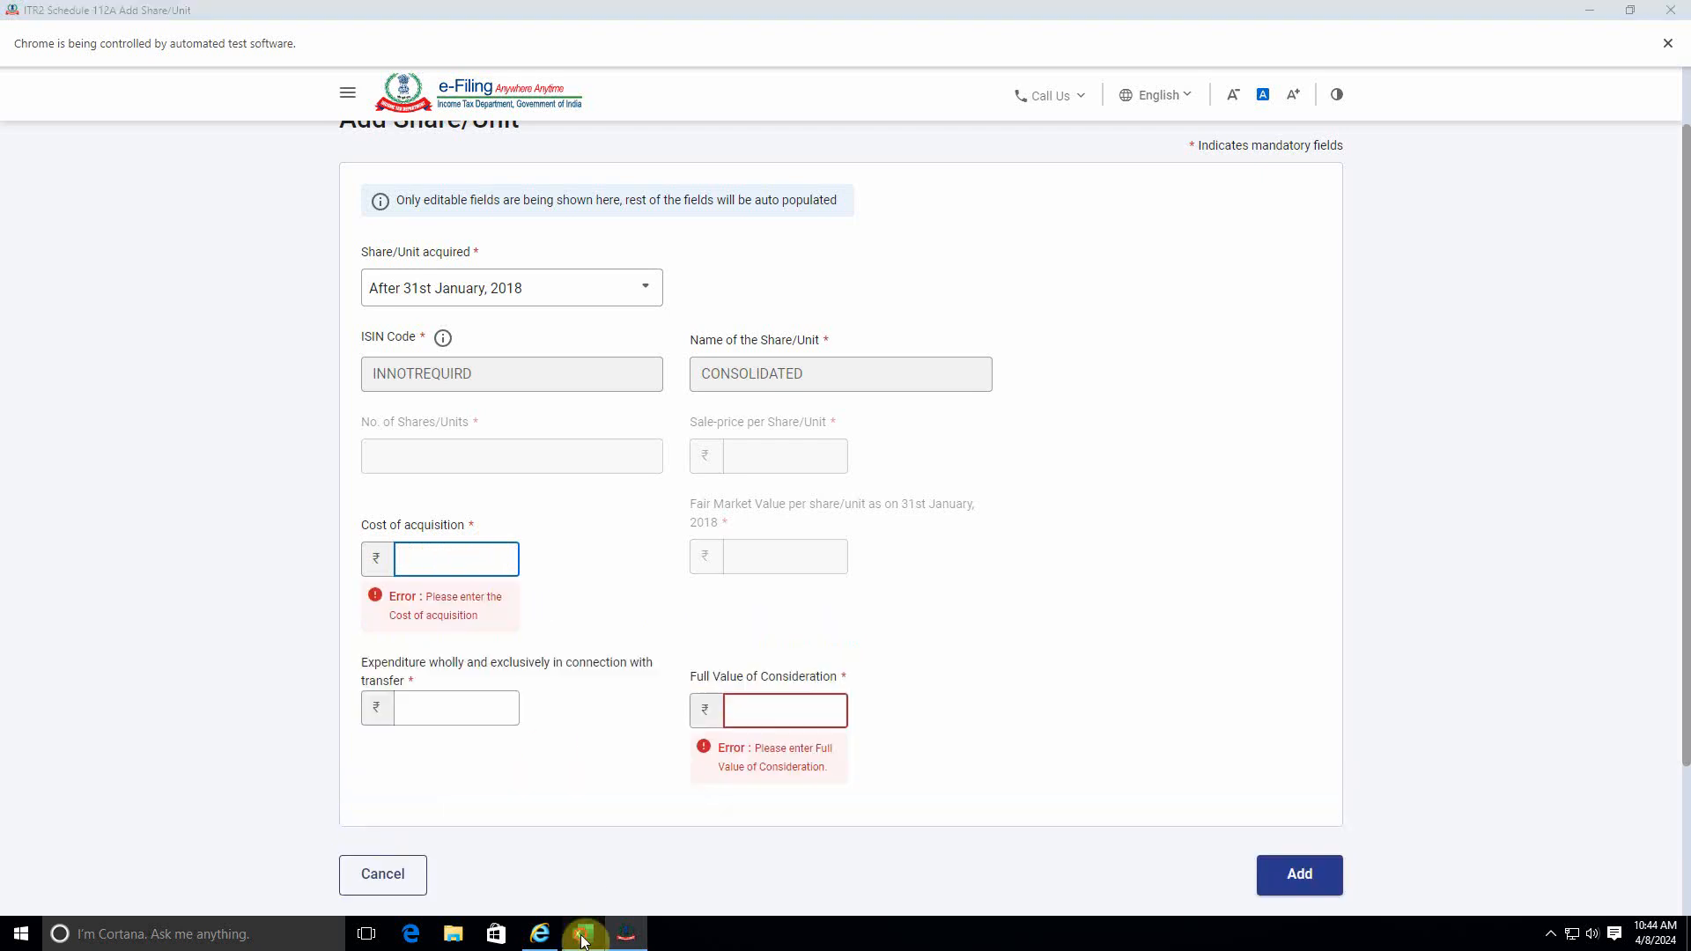
pyautogui.scroll(20, 360, 735)
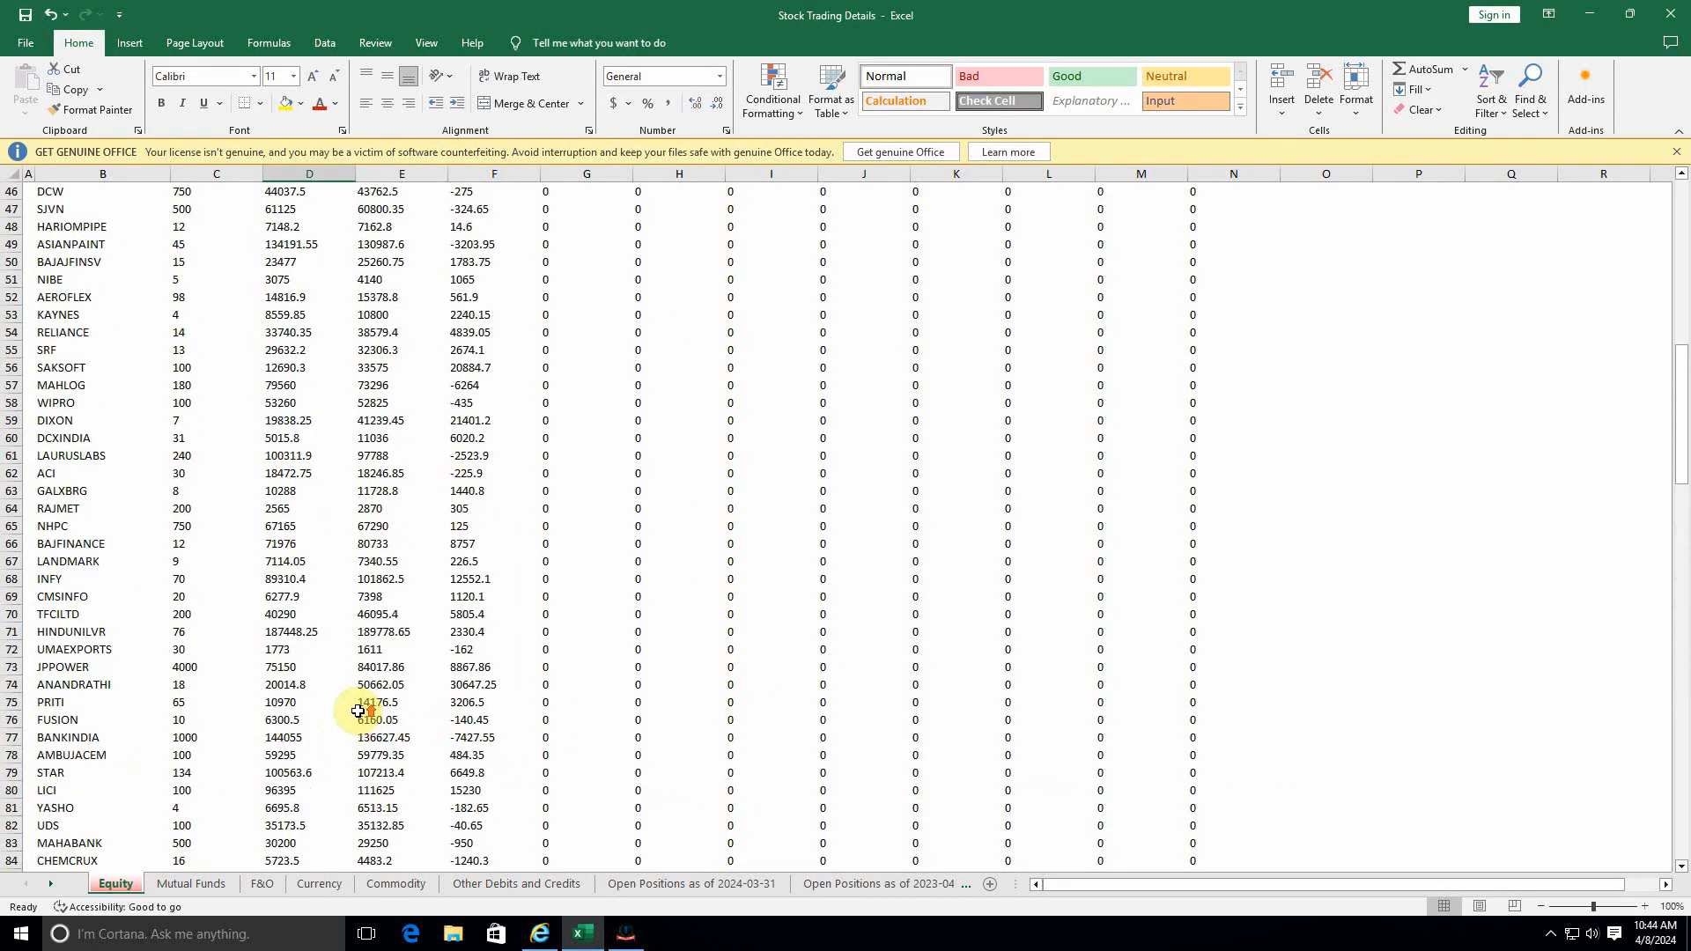
pyautogui.scroll(-20, 155, 715)
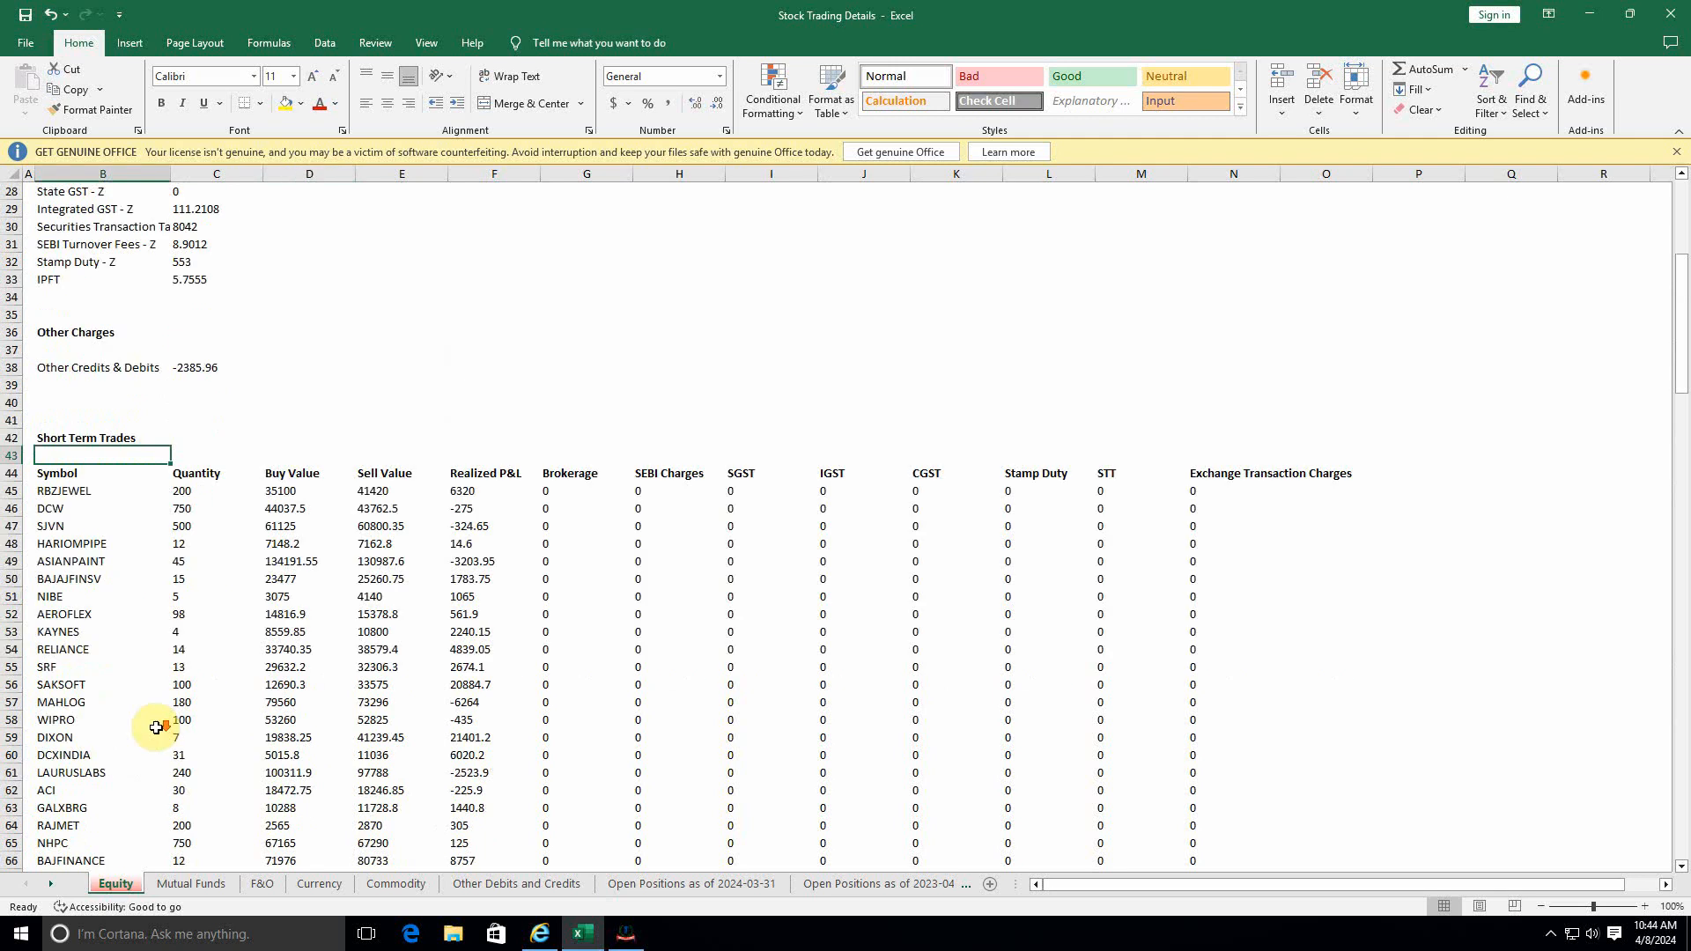
pyautogui.scroll(-20, 218, 694)
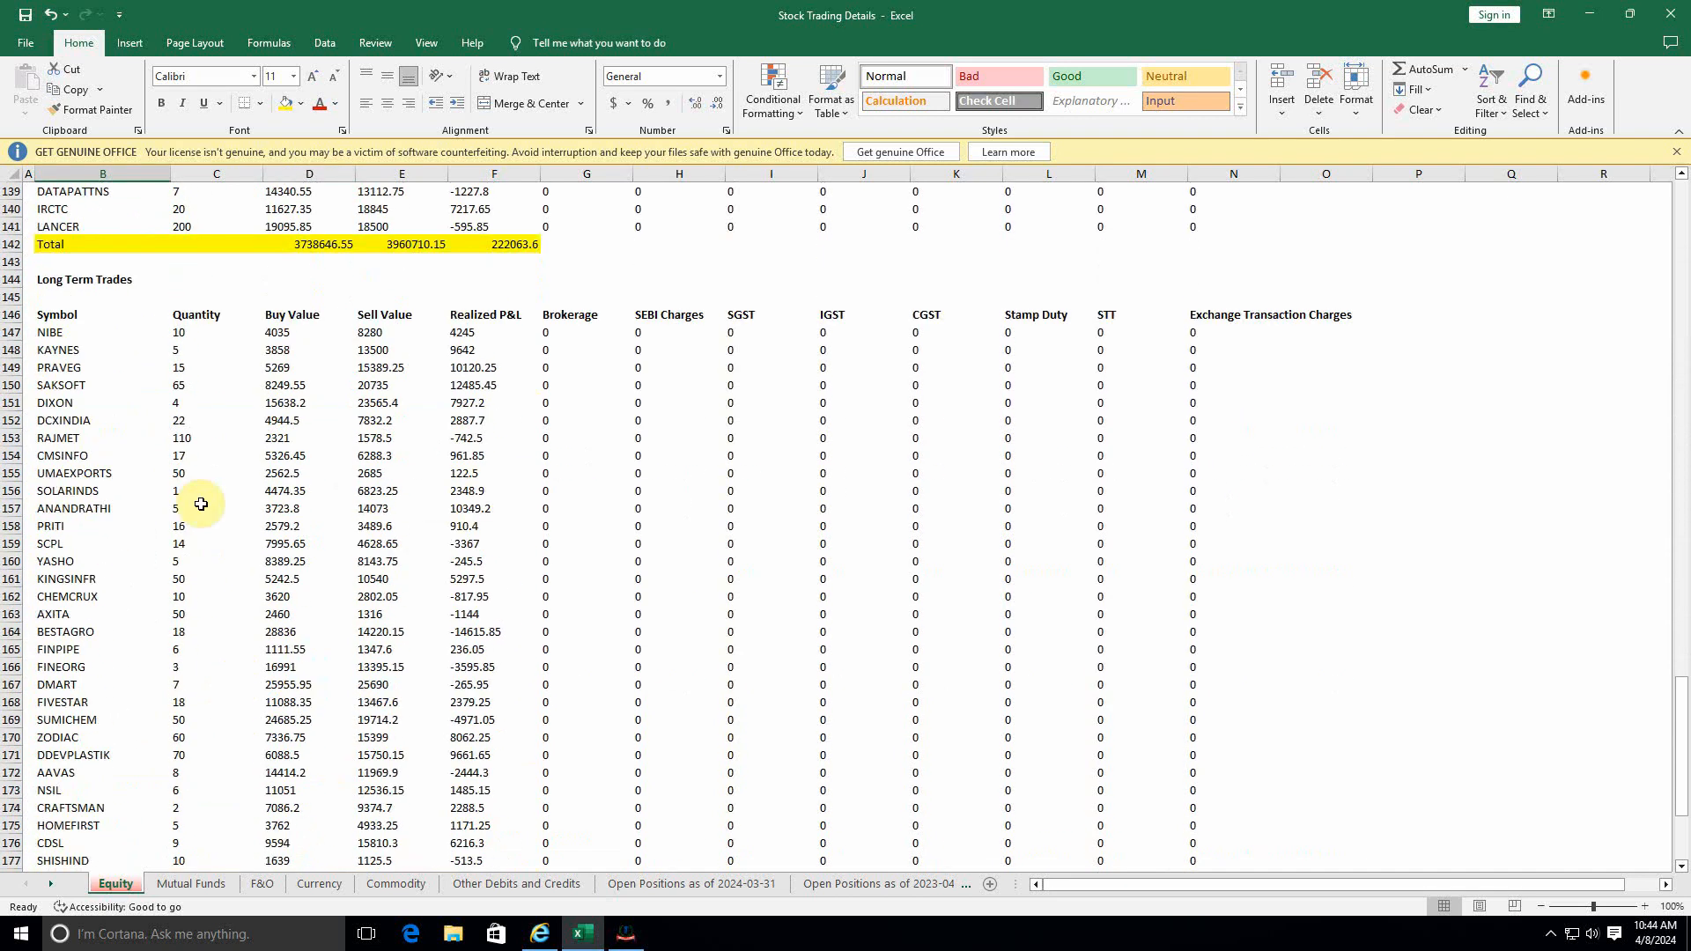
pyautogui.click(66, 280)
pyautogui.scroll(10, 315, 509)
pyautogui.scroll(-6, 315, 509)
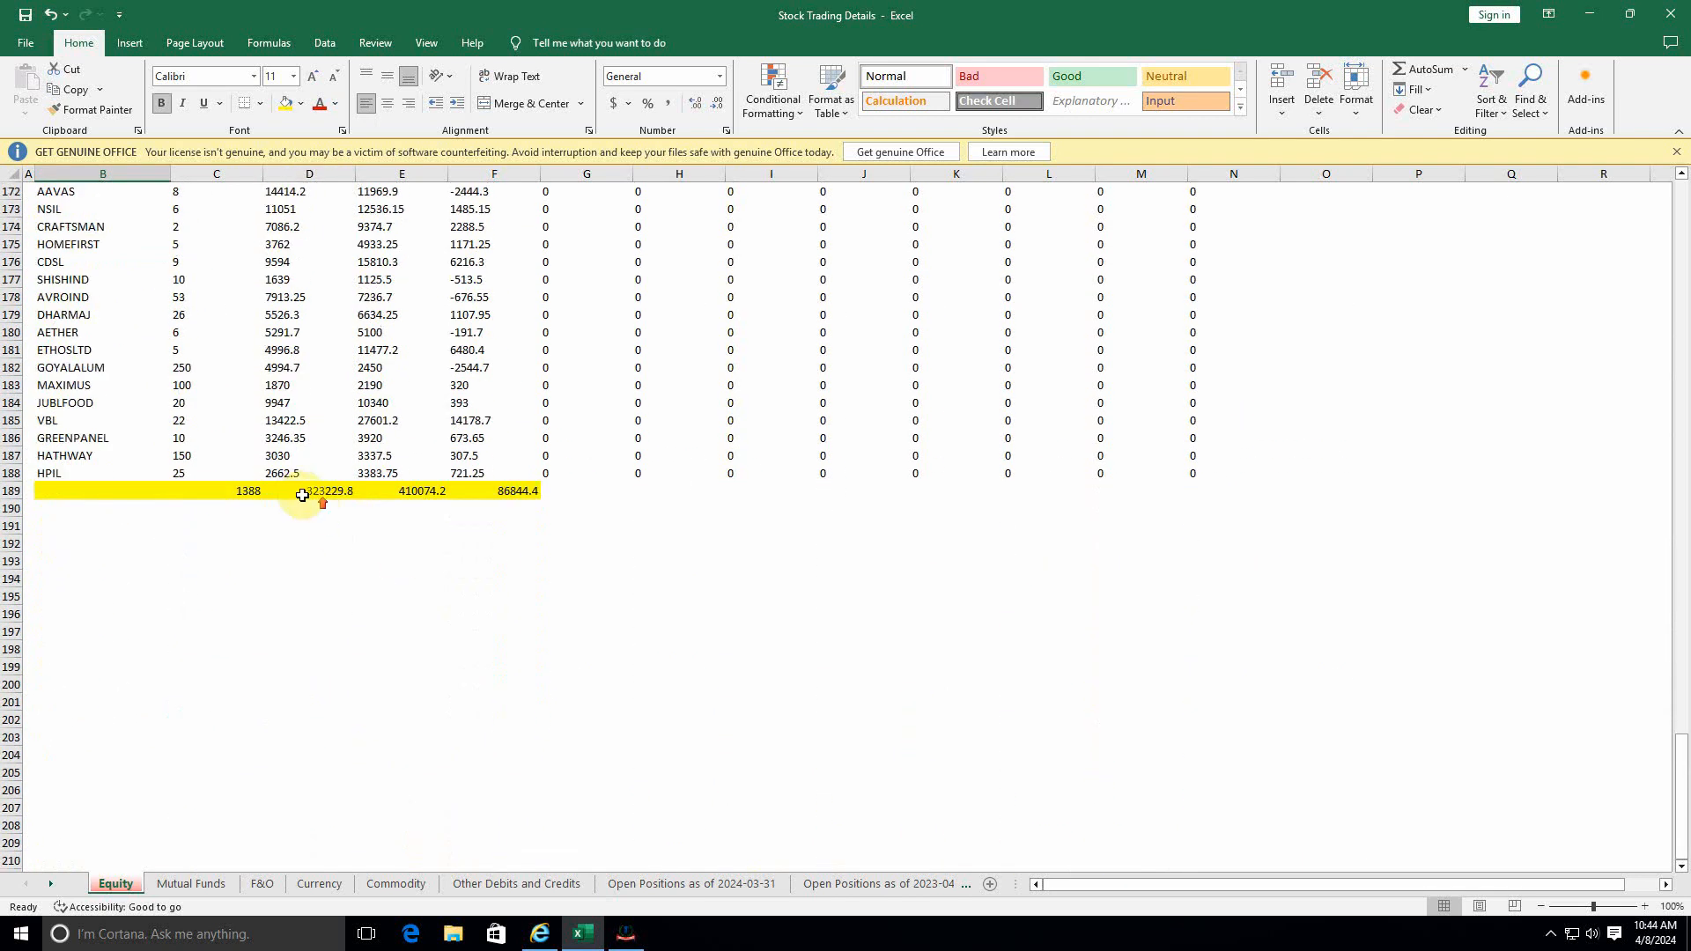
# Set the cost of acquisition to 3,23,230, taken from the total buy value of the Long Term Trades on the Equity sheet.
pyautogui.scroll(17, 315, 505)
pyautogui.click(280, 633)
pyautogui.scroll(-16, 320, 589)
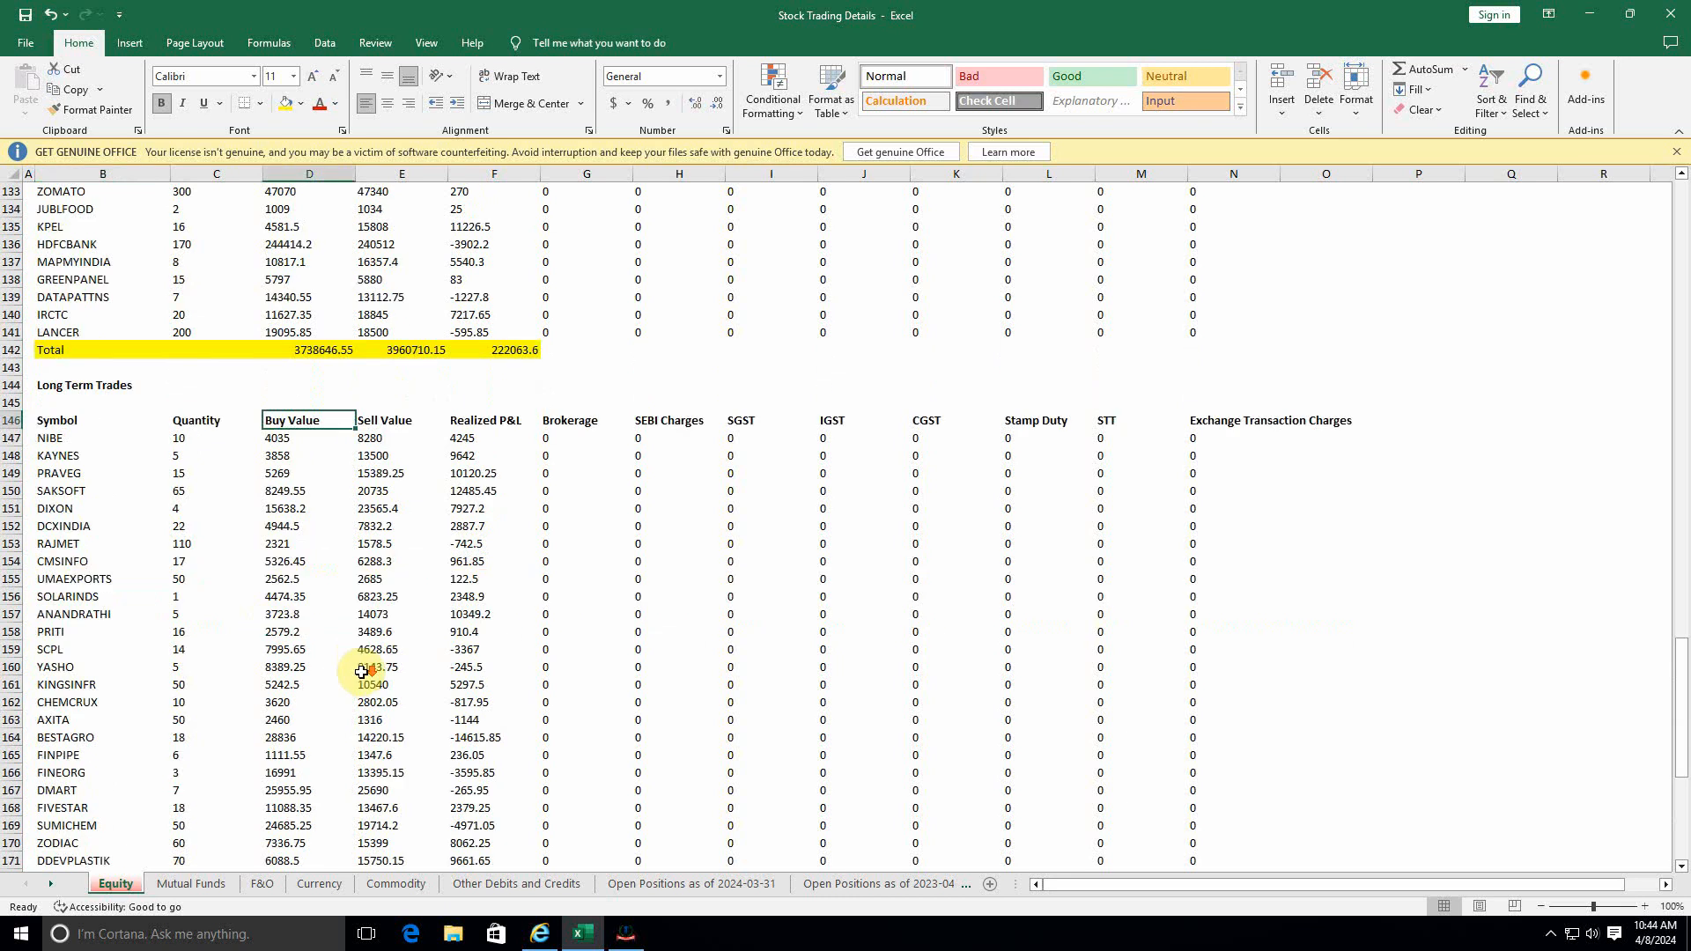
pyautogui.click(312, 545)
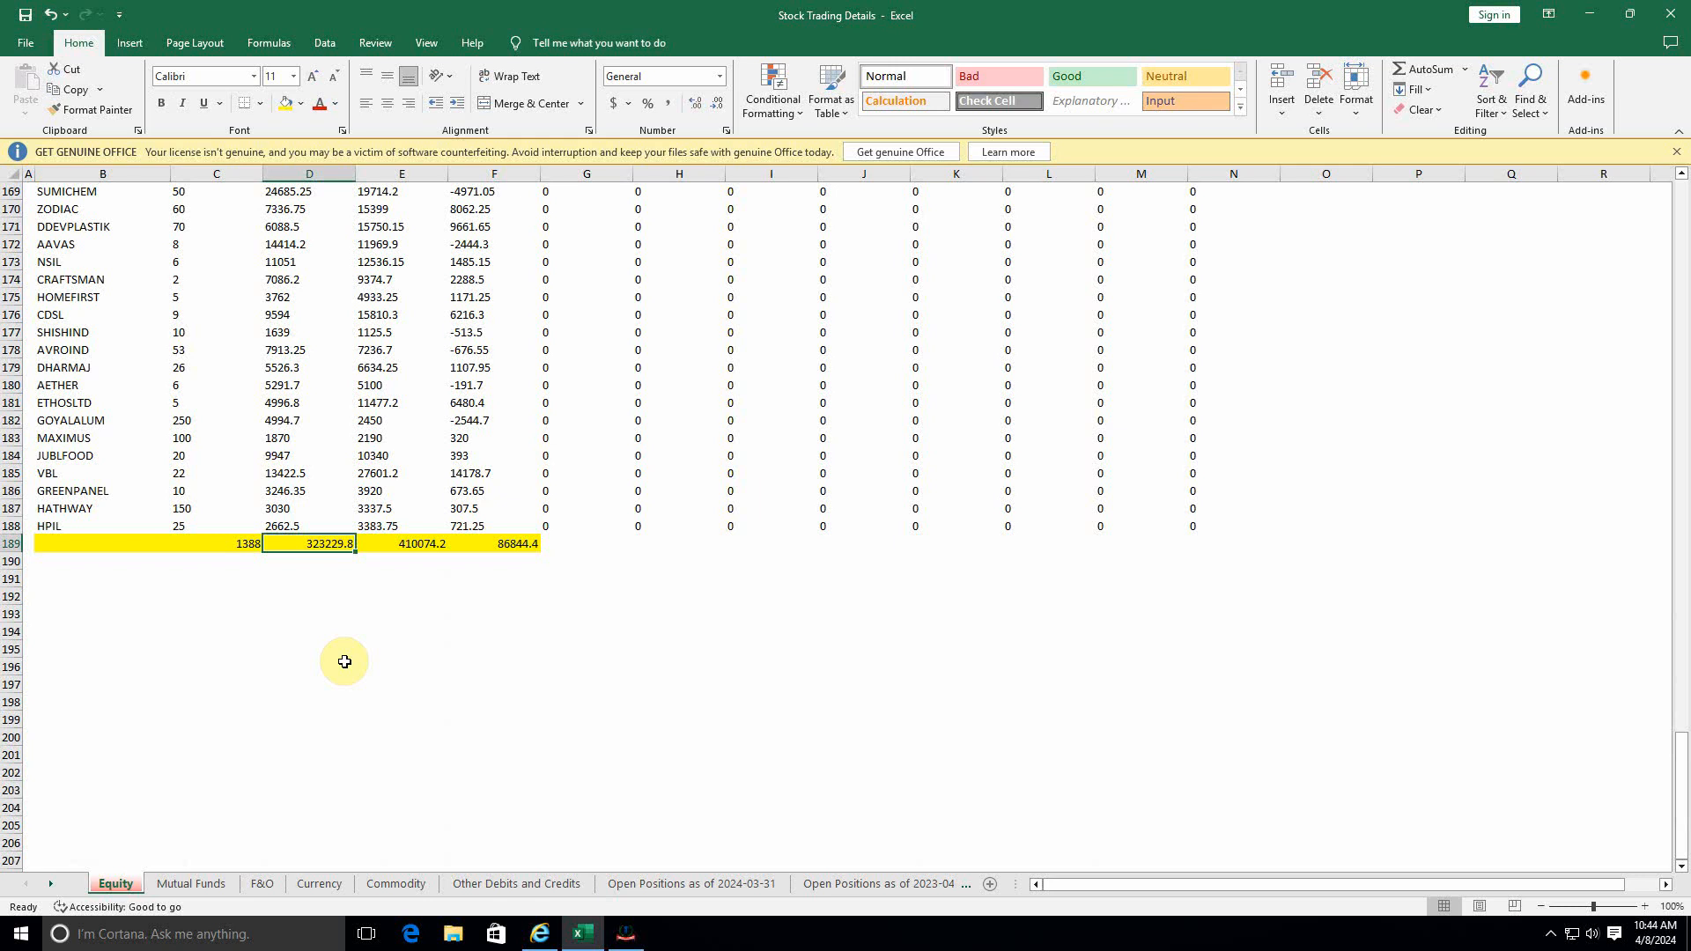
pyautogui.hotkey('alt', 'Tab')
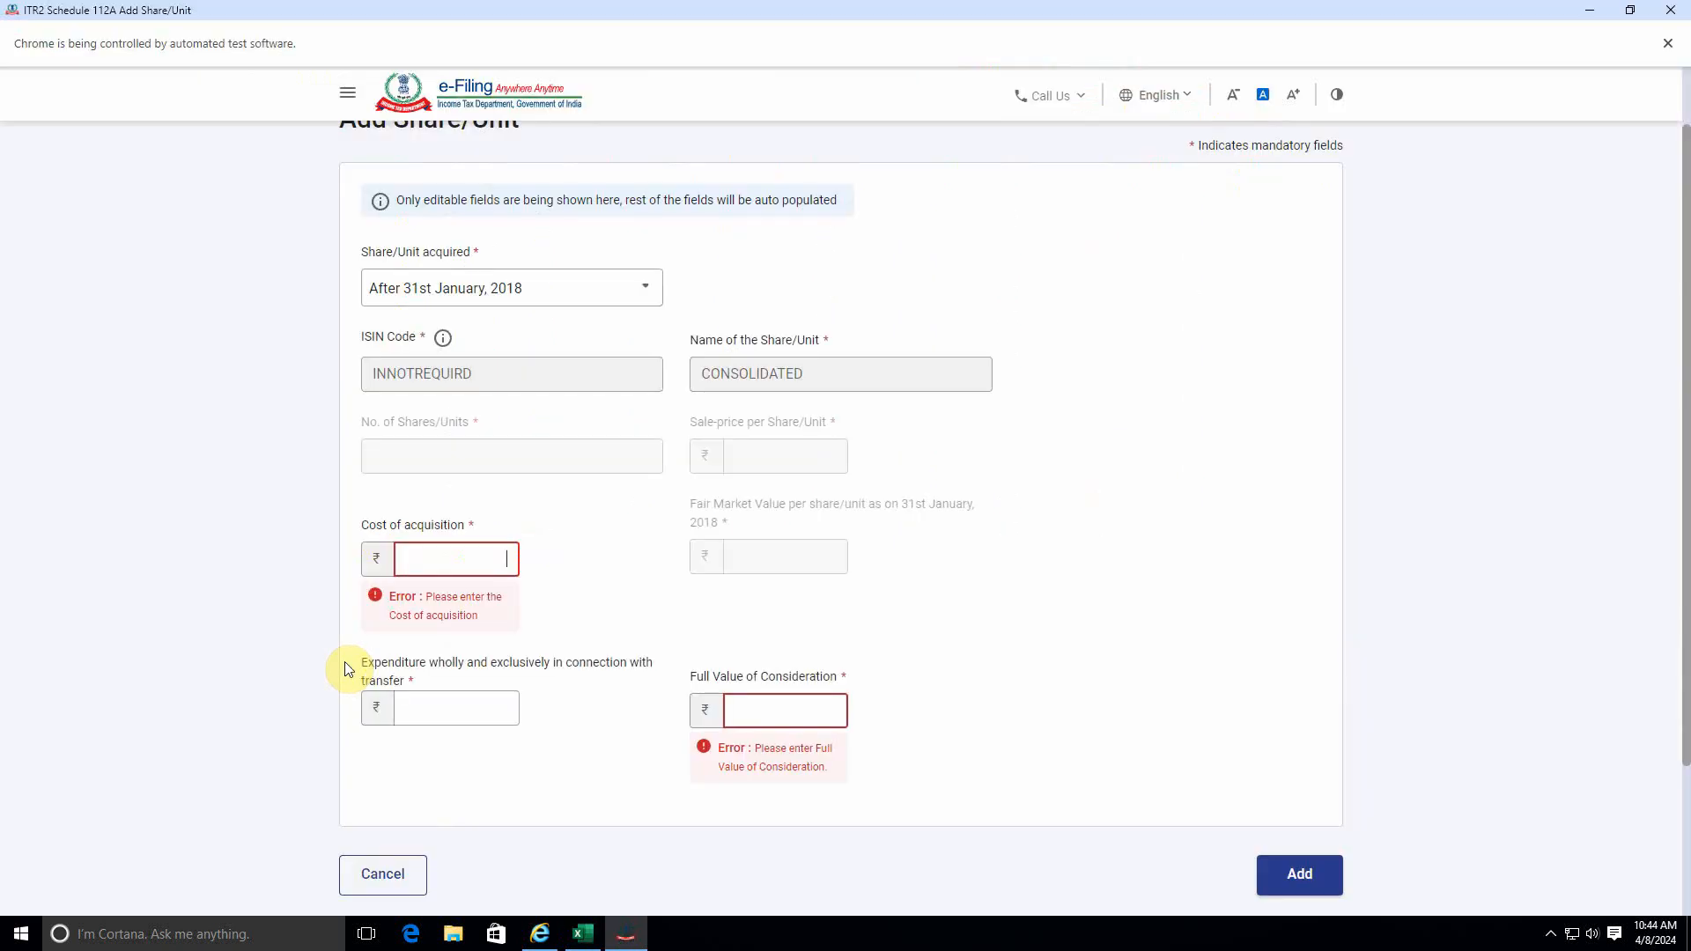
pyautogui.write('3,23,23')
pyautogui.write('0')
pyautogui.press('Tab')
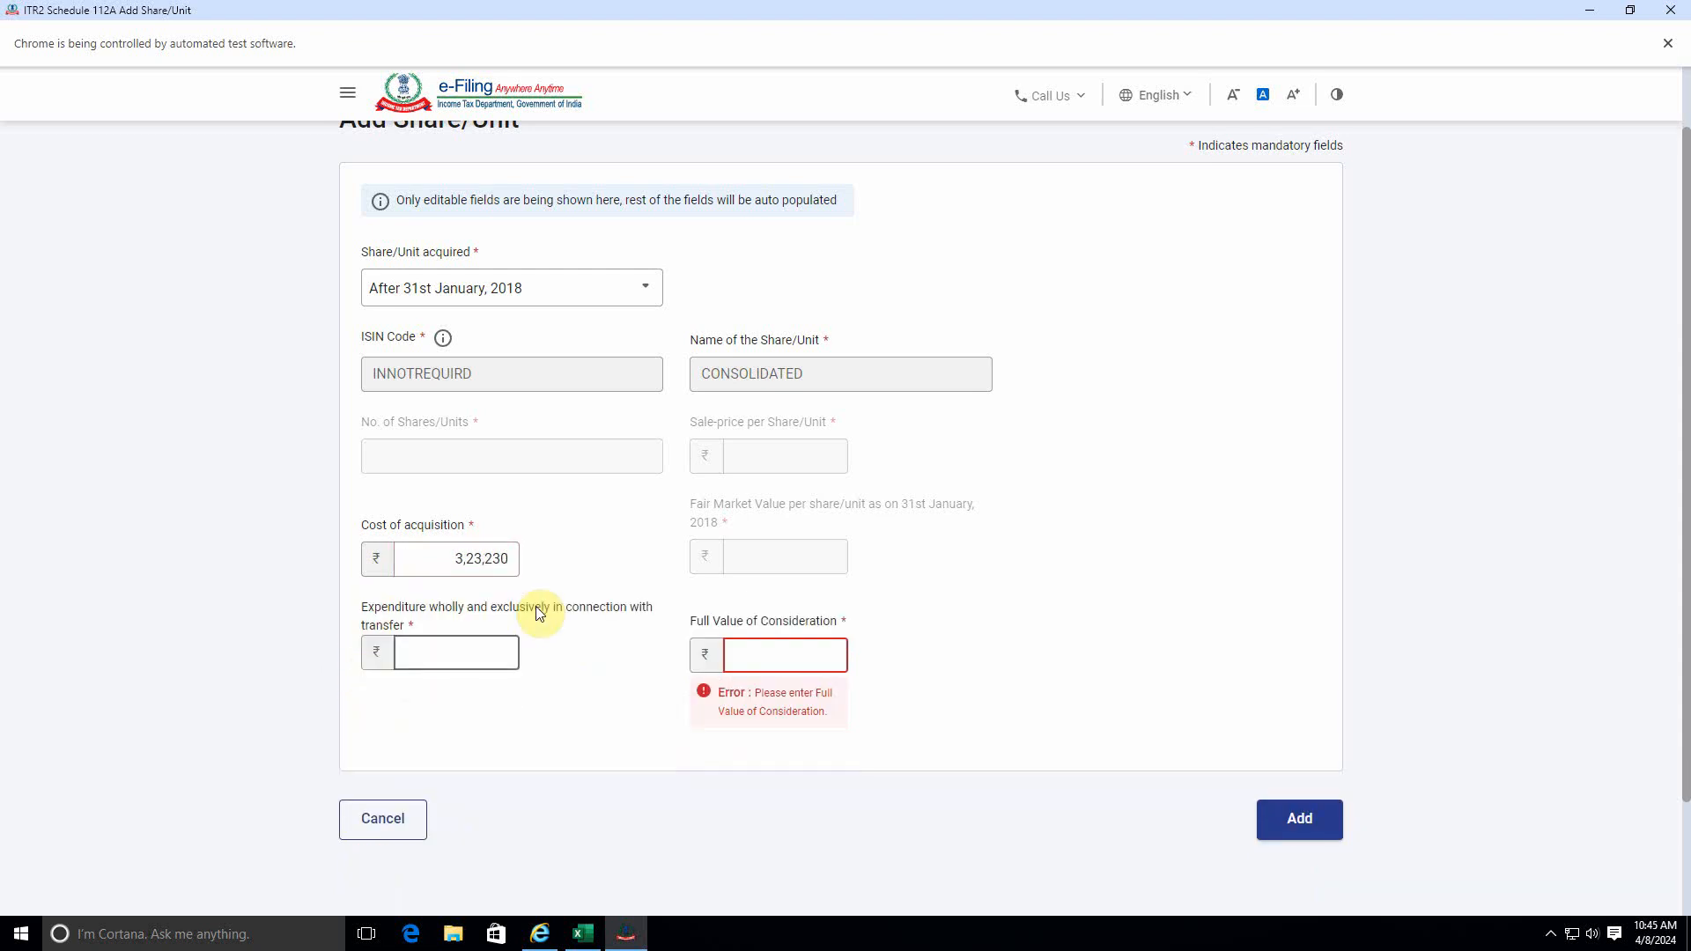
# Set the full value of consideration to 4,10,074, taken from the total sell value of the Long Term Trades in the workbook.
pyautogui.click(540, 614)
pyautogui.hotkey('alt', 'Tab')
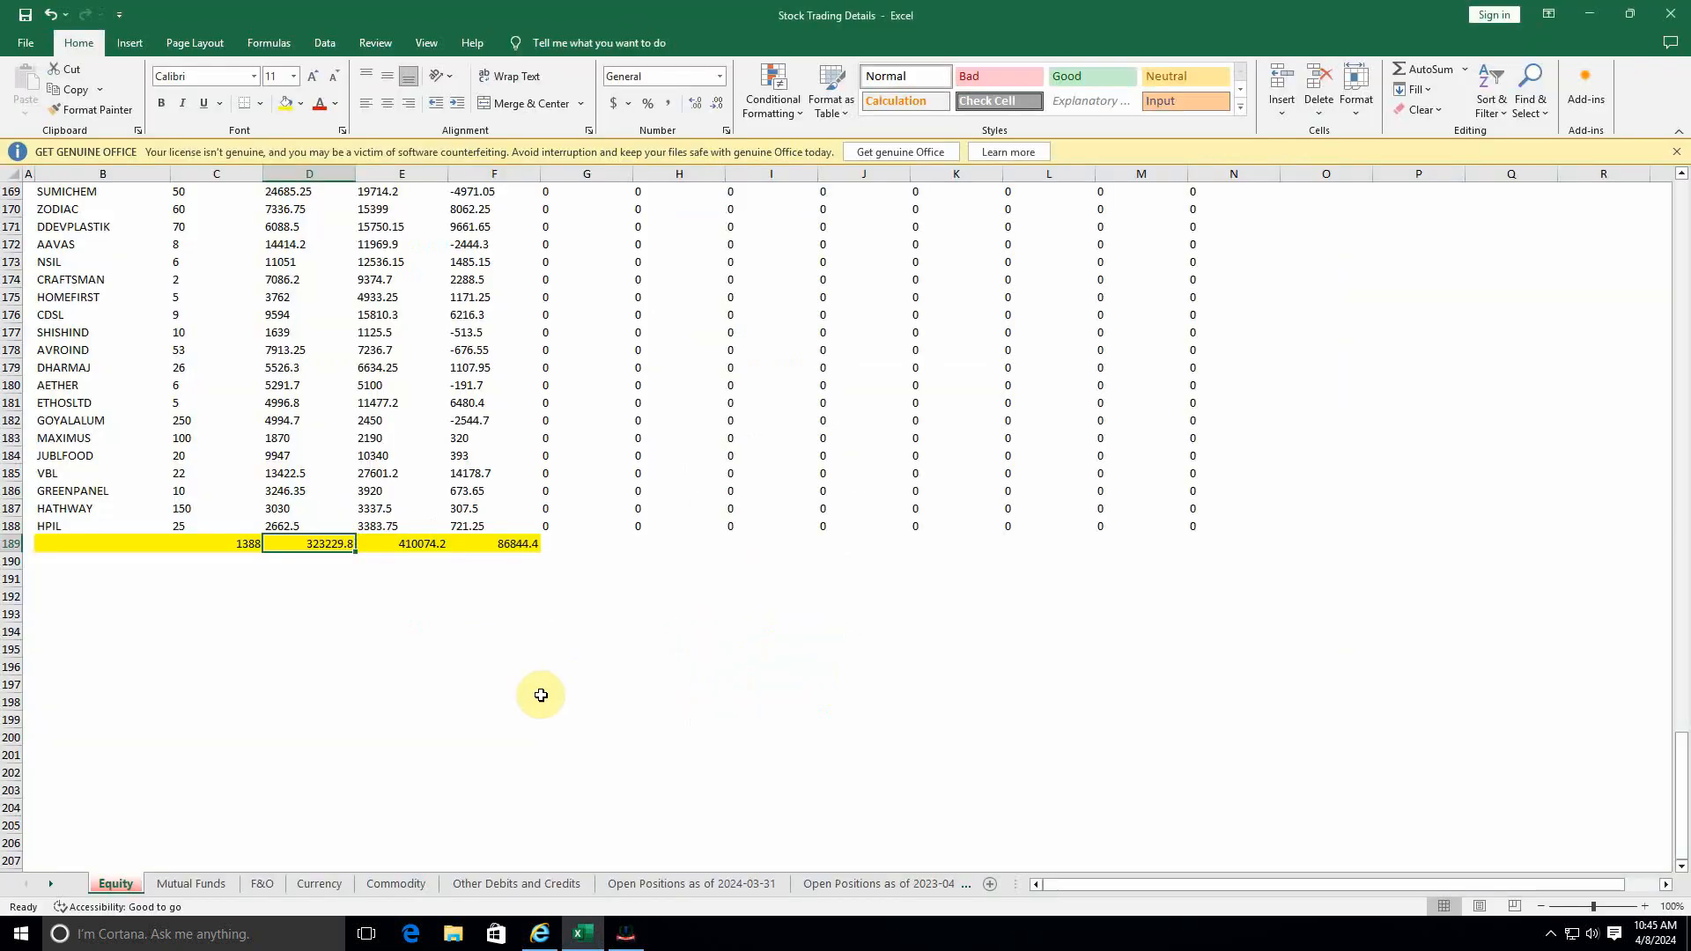
pyautogui.click(425, 546)
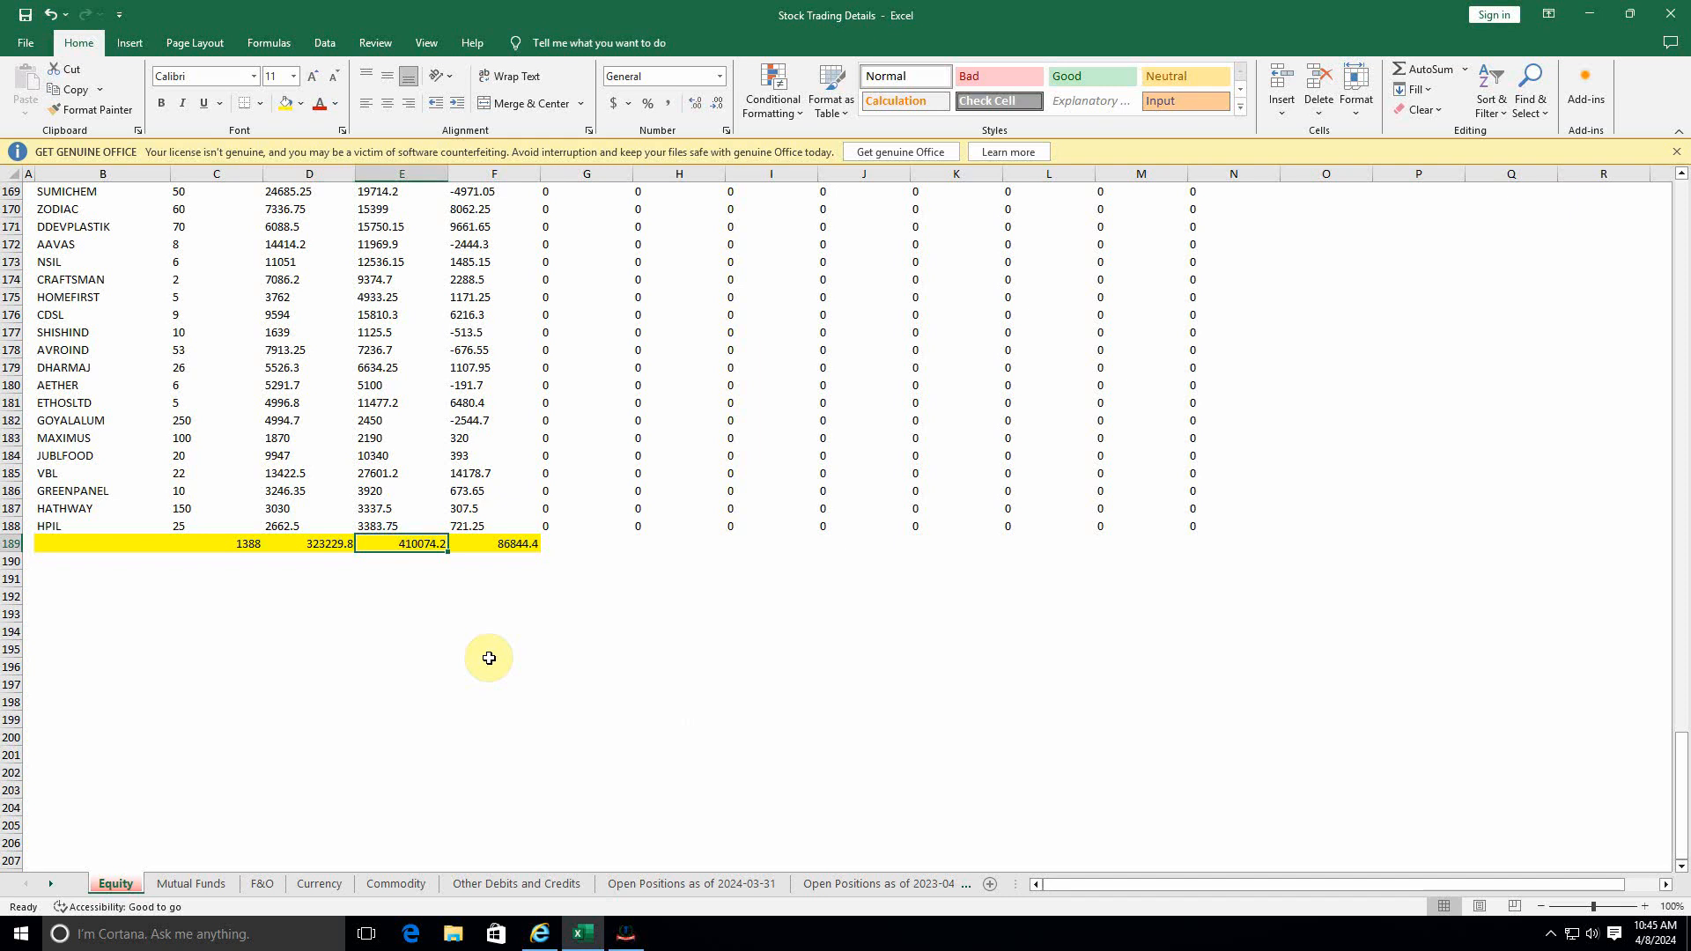
pyautogui.hotkey('alt', 'Tab')
pyautogui.click(490, 659)
pyautogui.write('4')
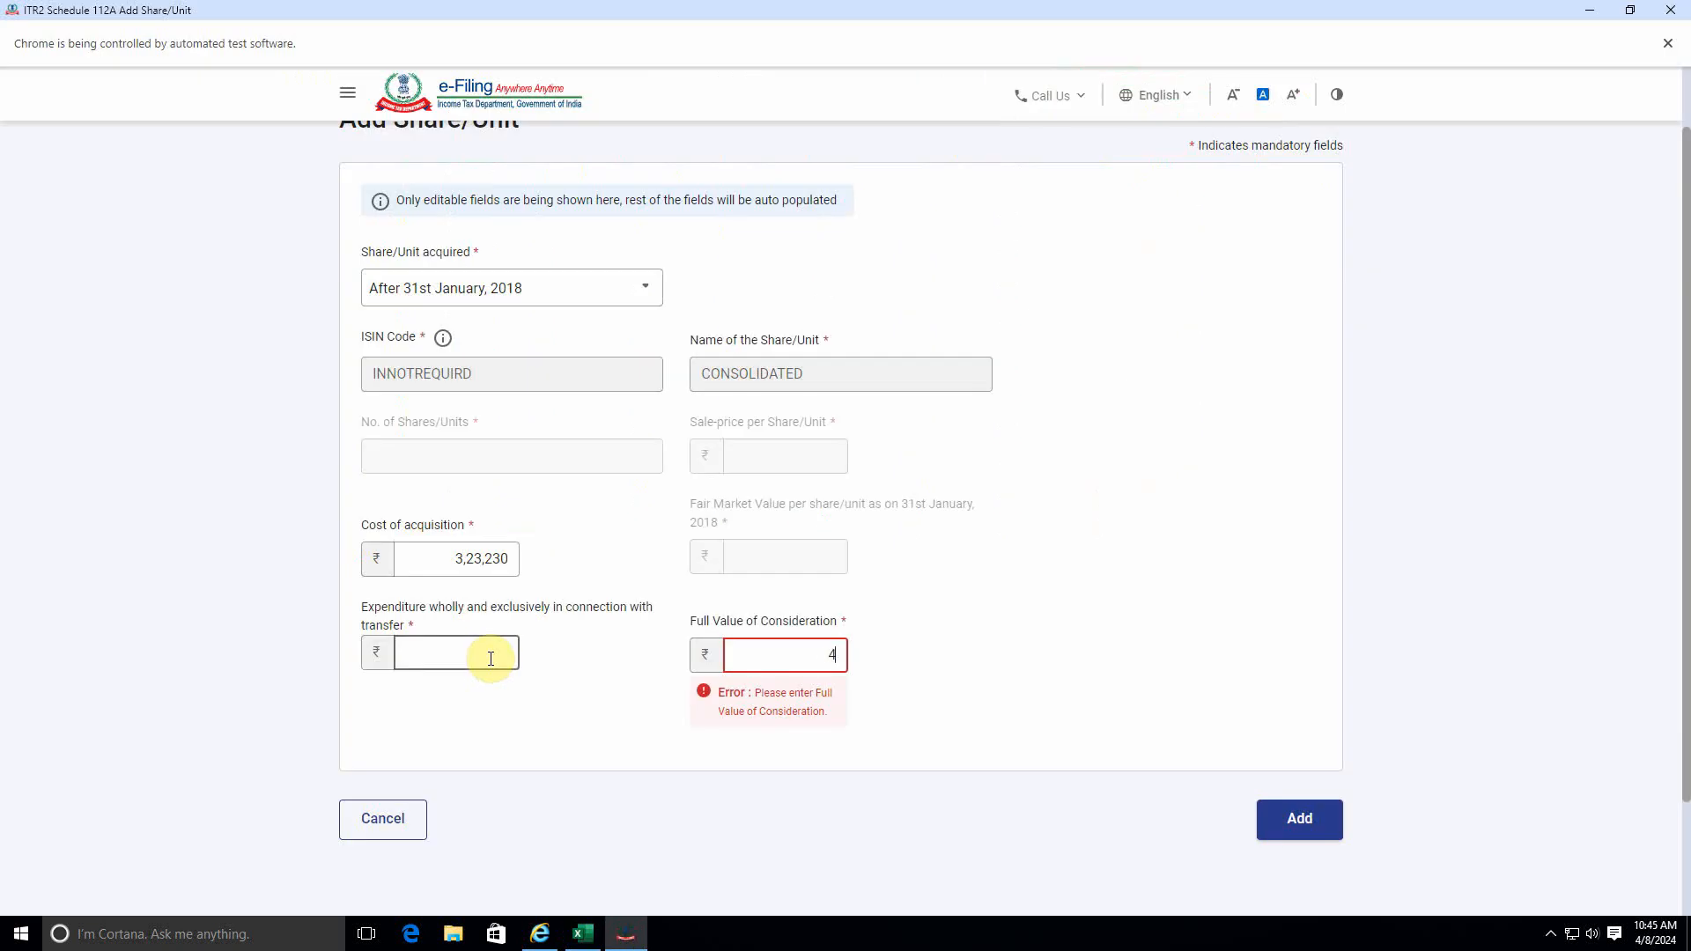
pyautogui.write('10074')
pyautogui.click(966, 695)
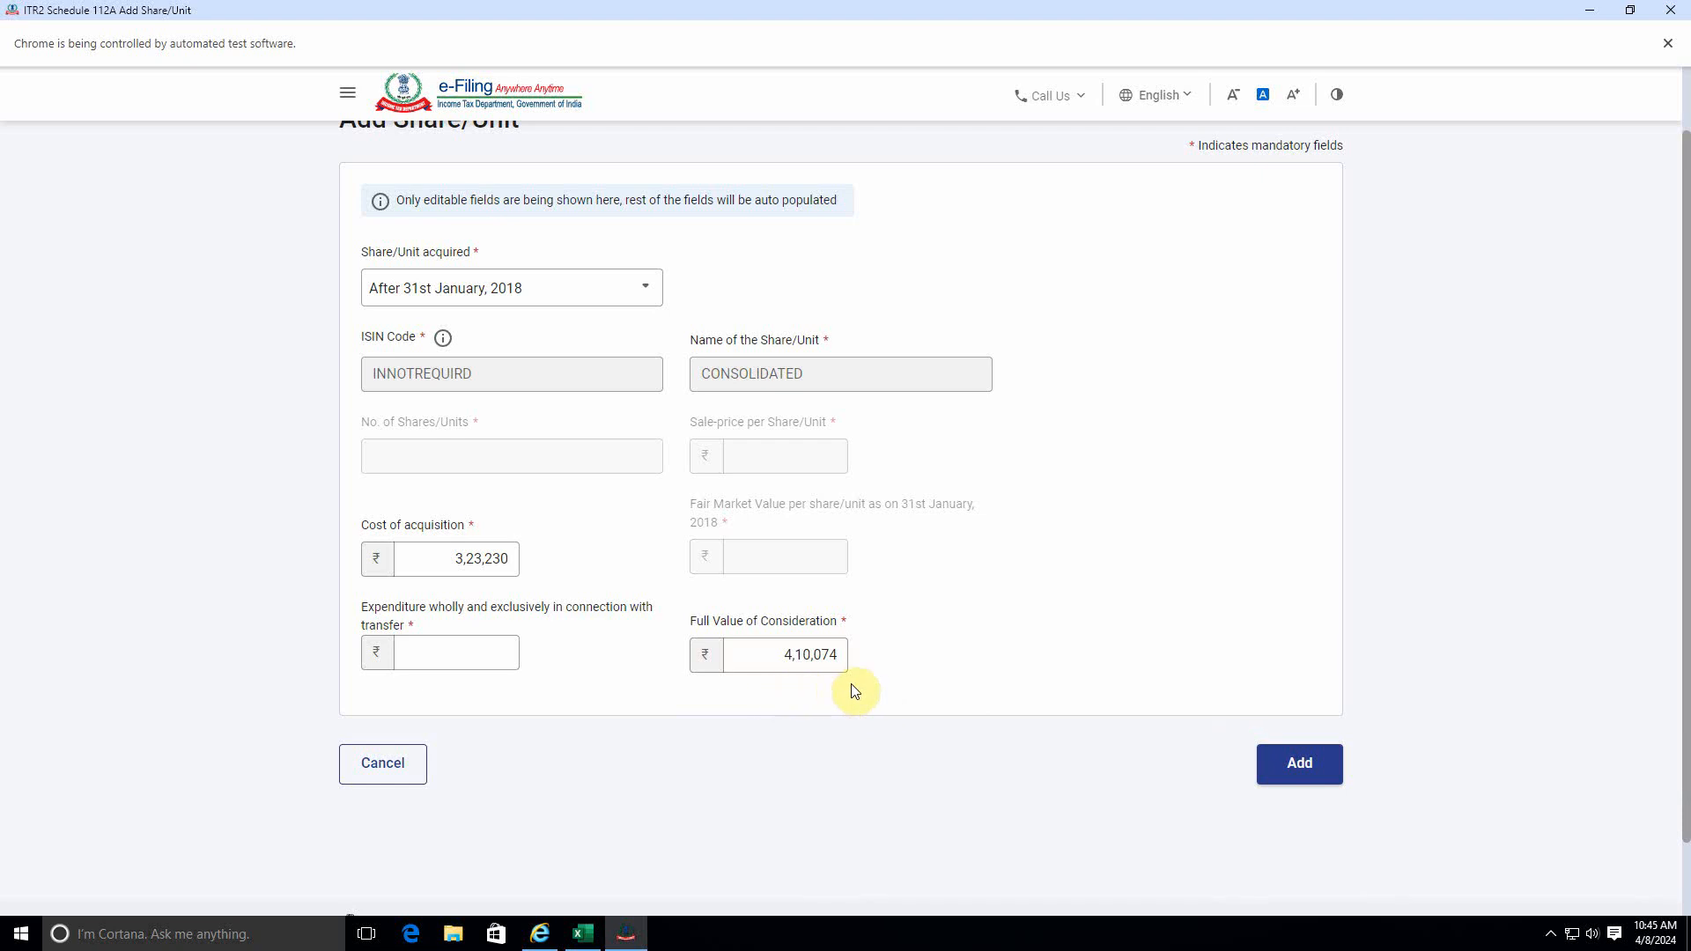
# Sum the charges listed on the Equity sheet, set the expenditure in connection with transfer to 9,234 and add the share entry.
pyautogui.click(485, 656)
pyautogui.hotkey('alt', 'Tab')
pyautogui.hotkey('alt', 'Tab')
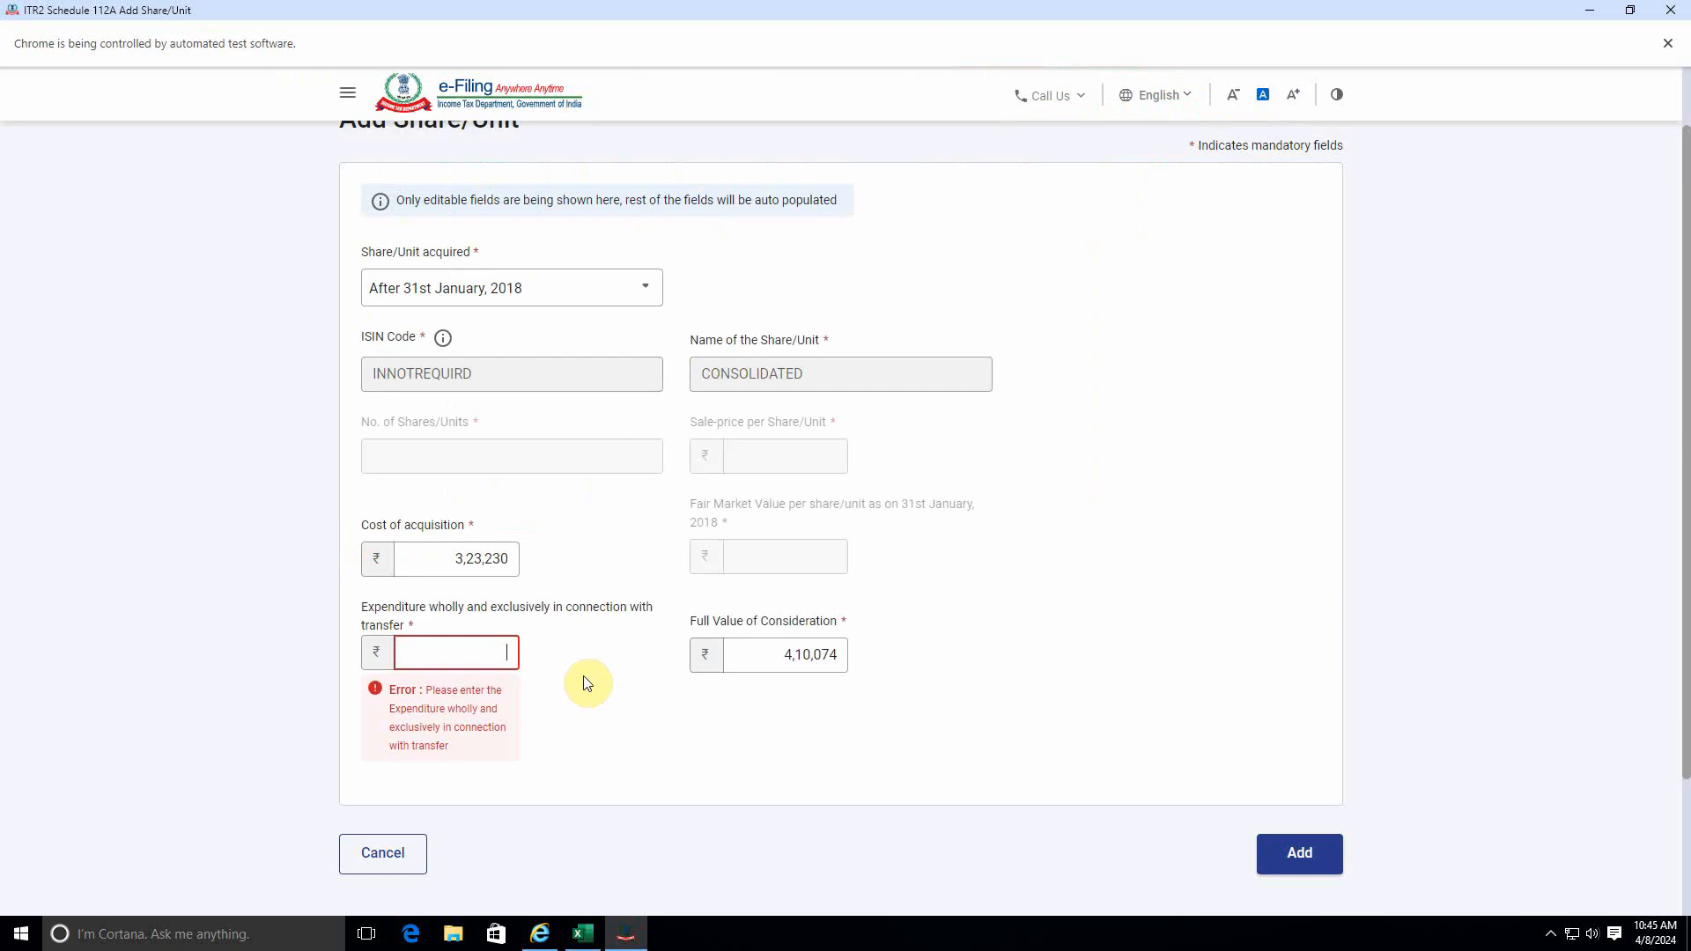
pyautogui.hotkey('alt', 'Tab')
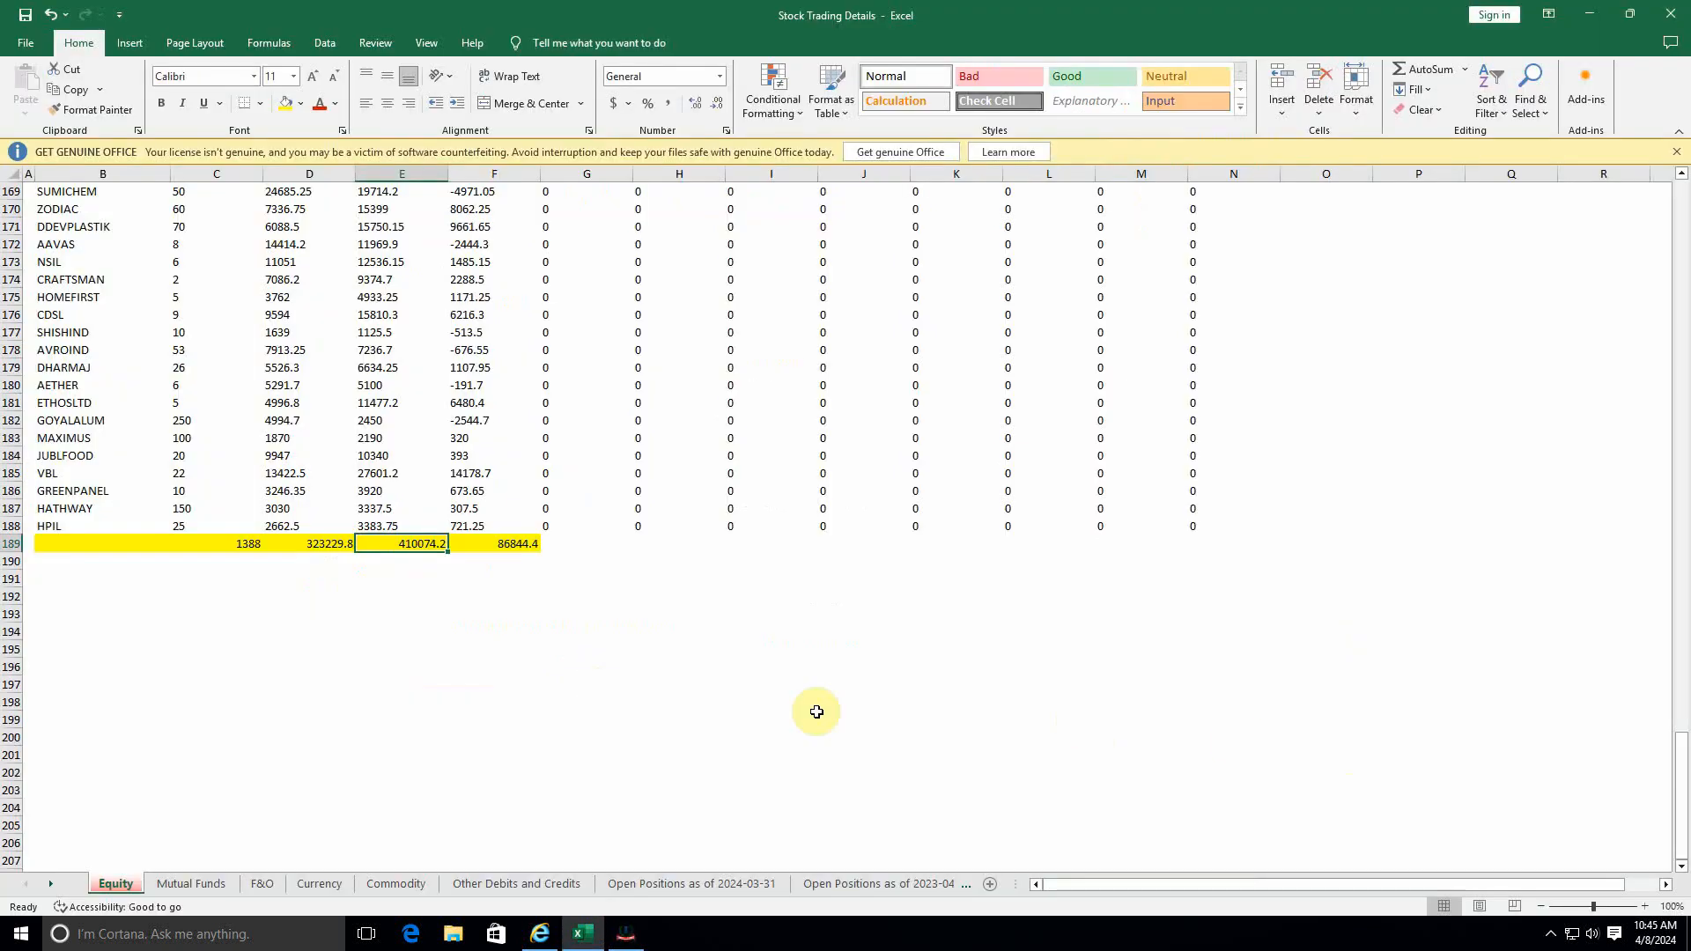
pyautogui.scroll(10, 625, 710)
pyautogui.scroll(20, 457, 607)
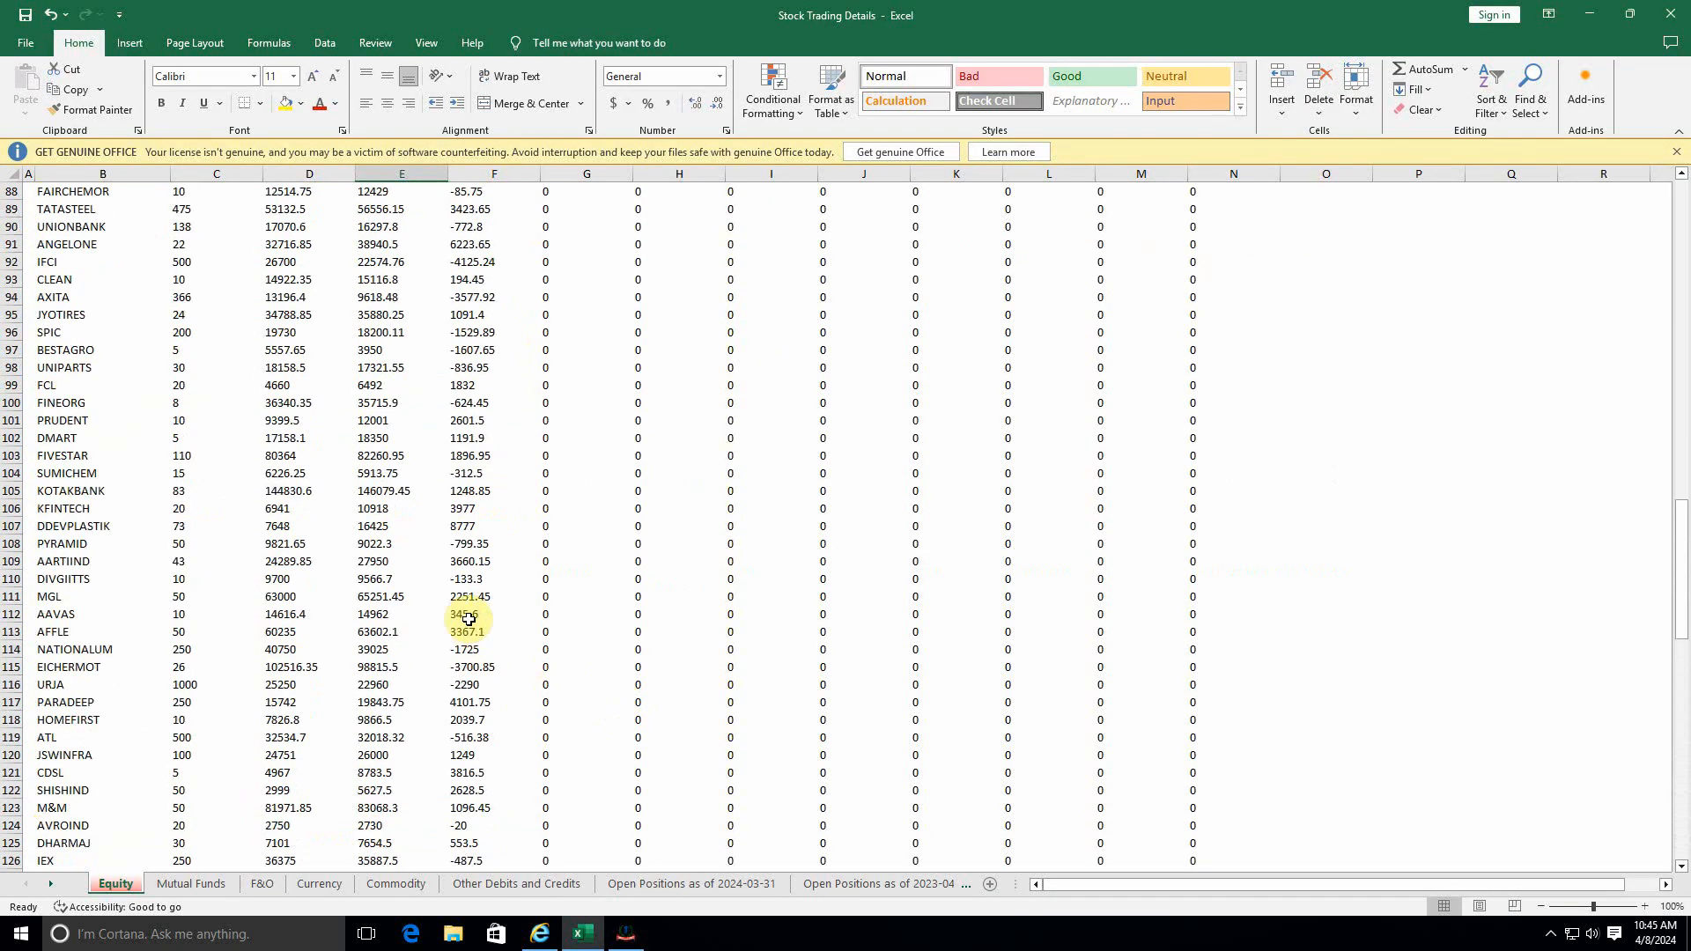
pyautogui.scroll(3, 207, 387)
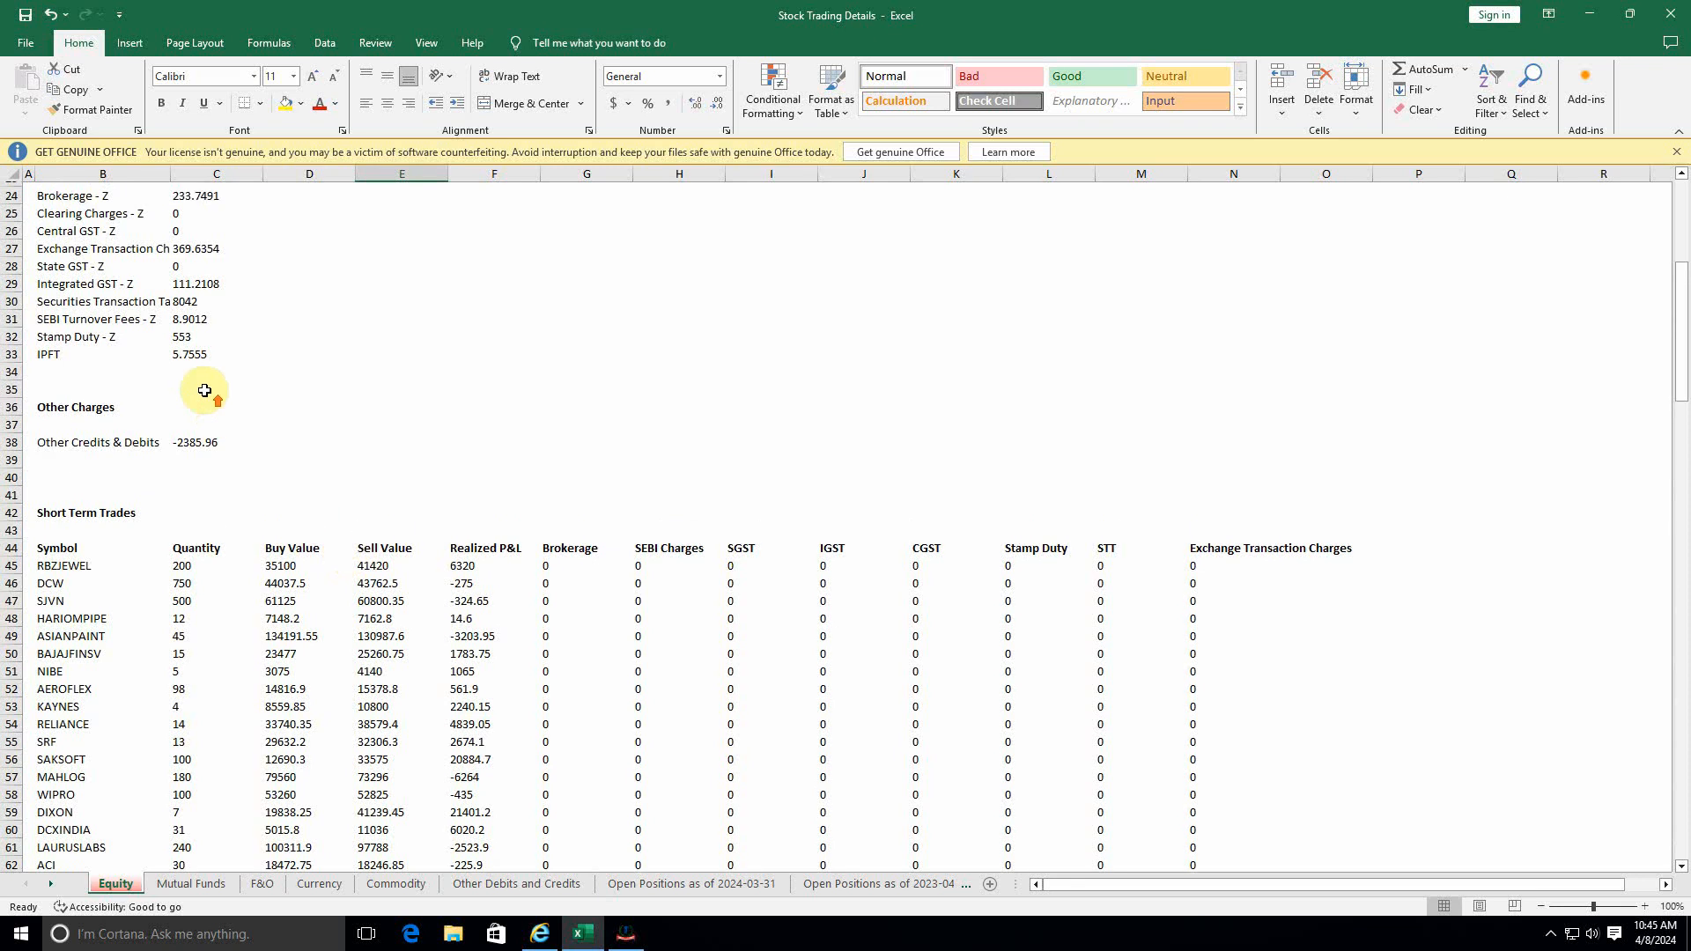
pyautogui.moveTo(196, 332); pyautogui.dragTo(196, 489)
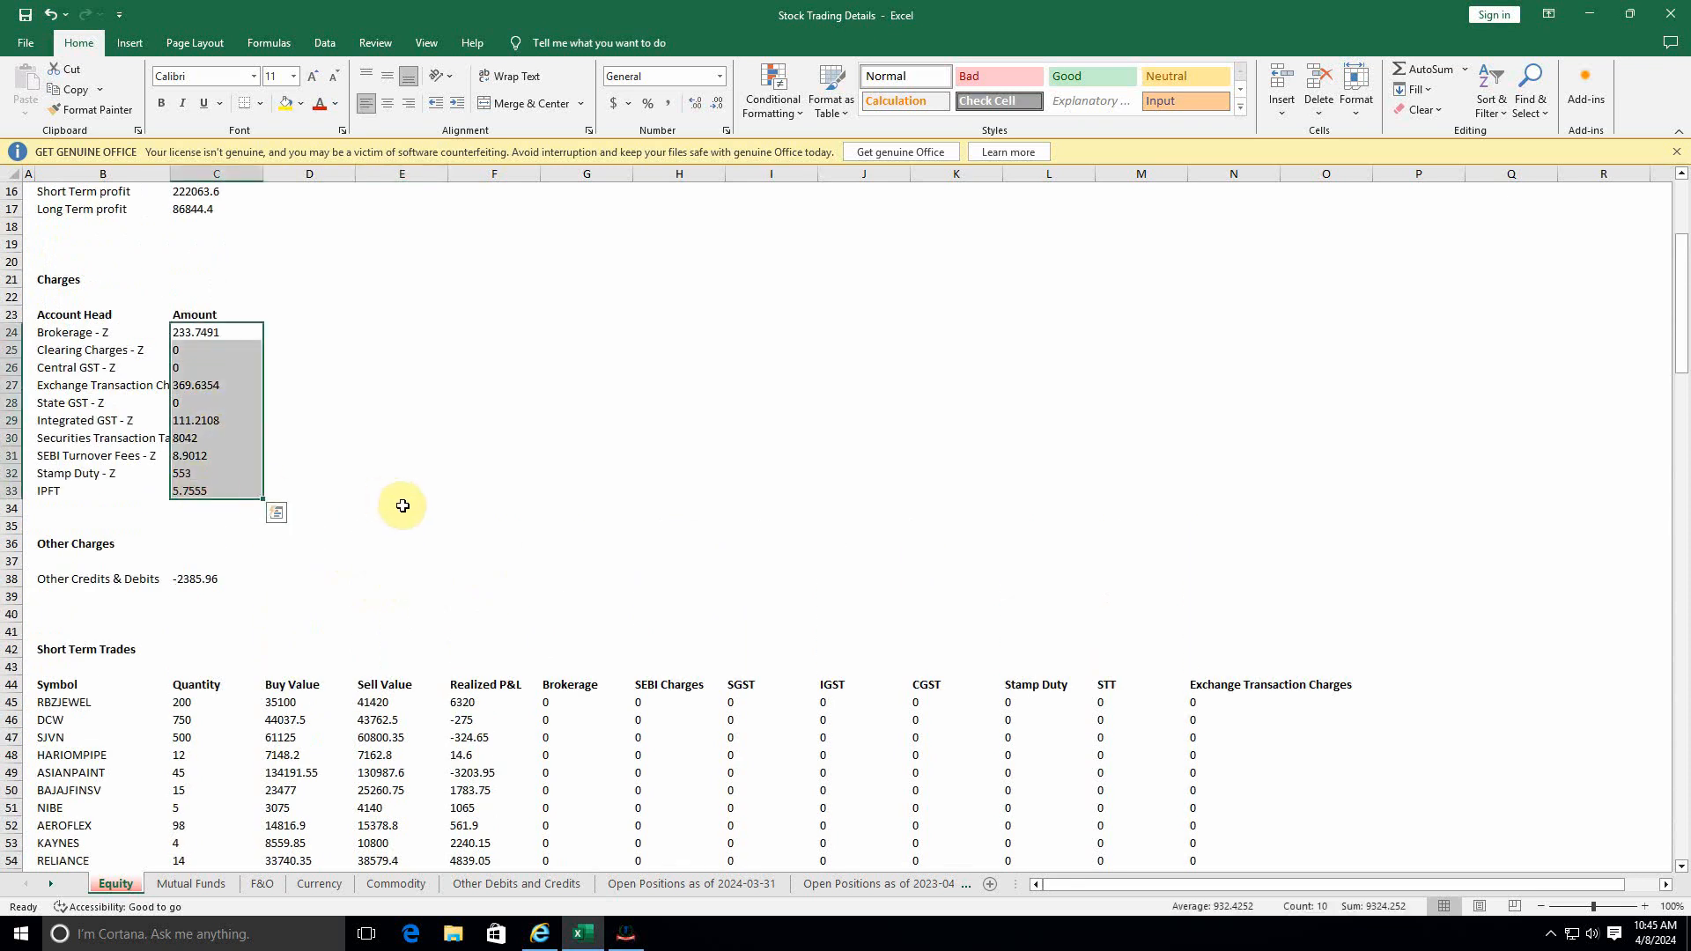
pyautogui.hotkey('alt', 'Tab')
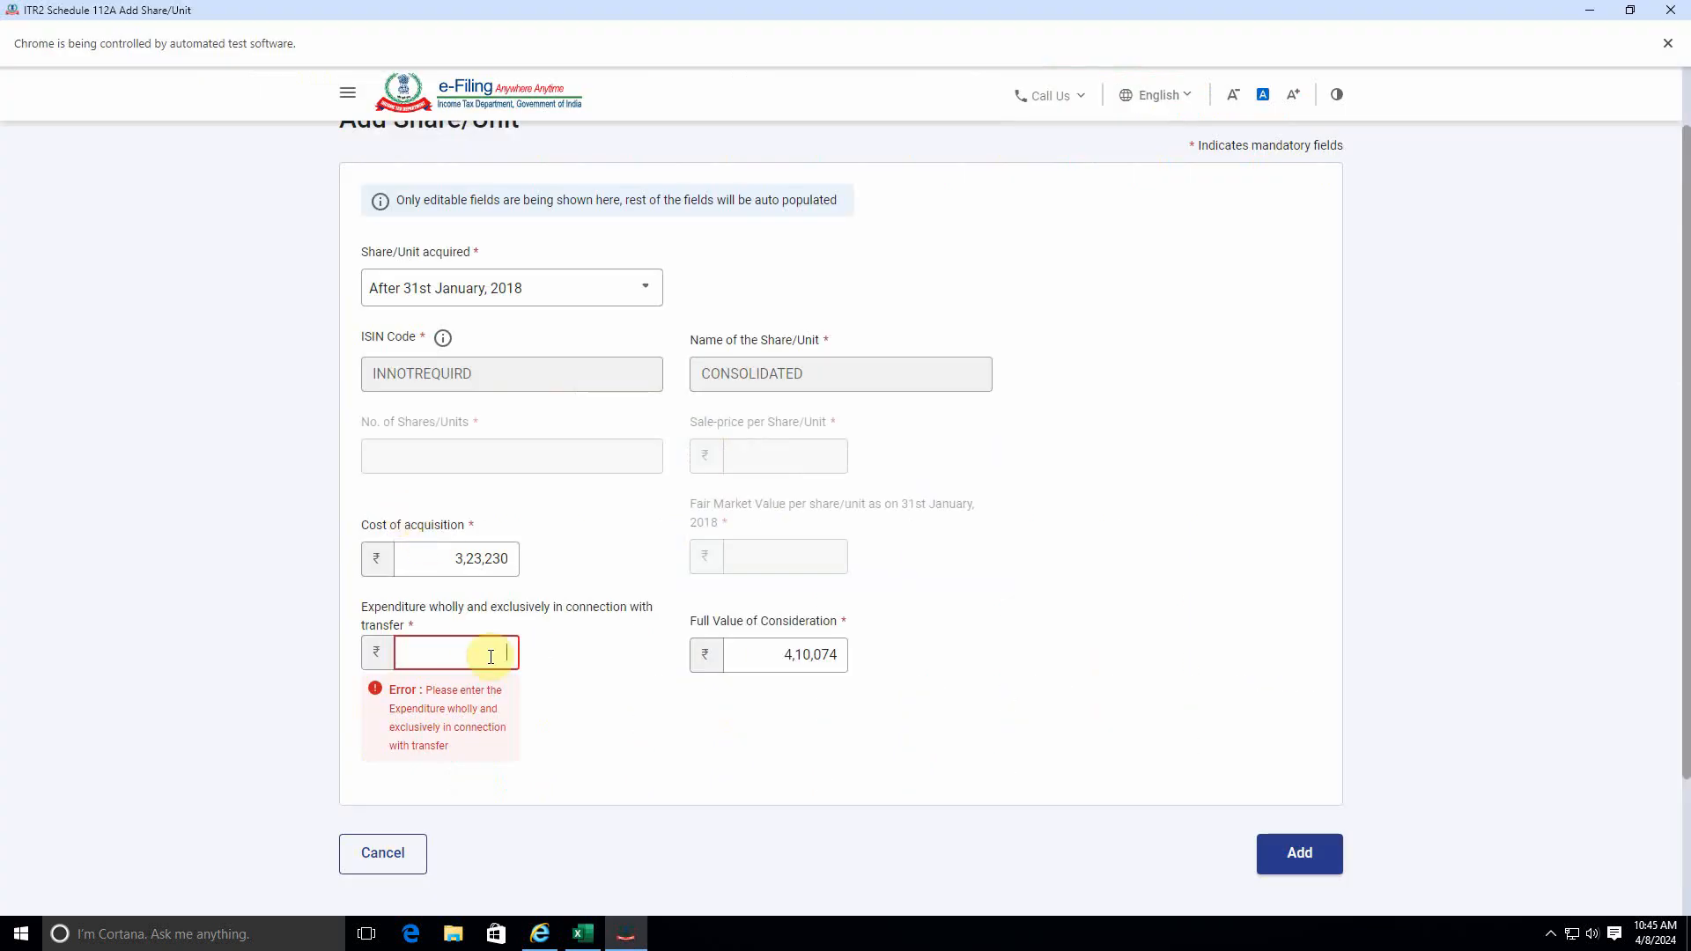
pyautogui.click(572, 704)
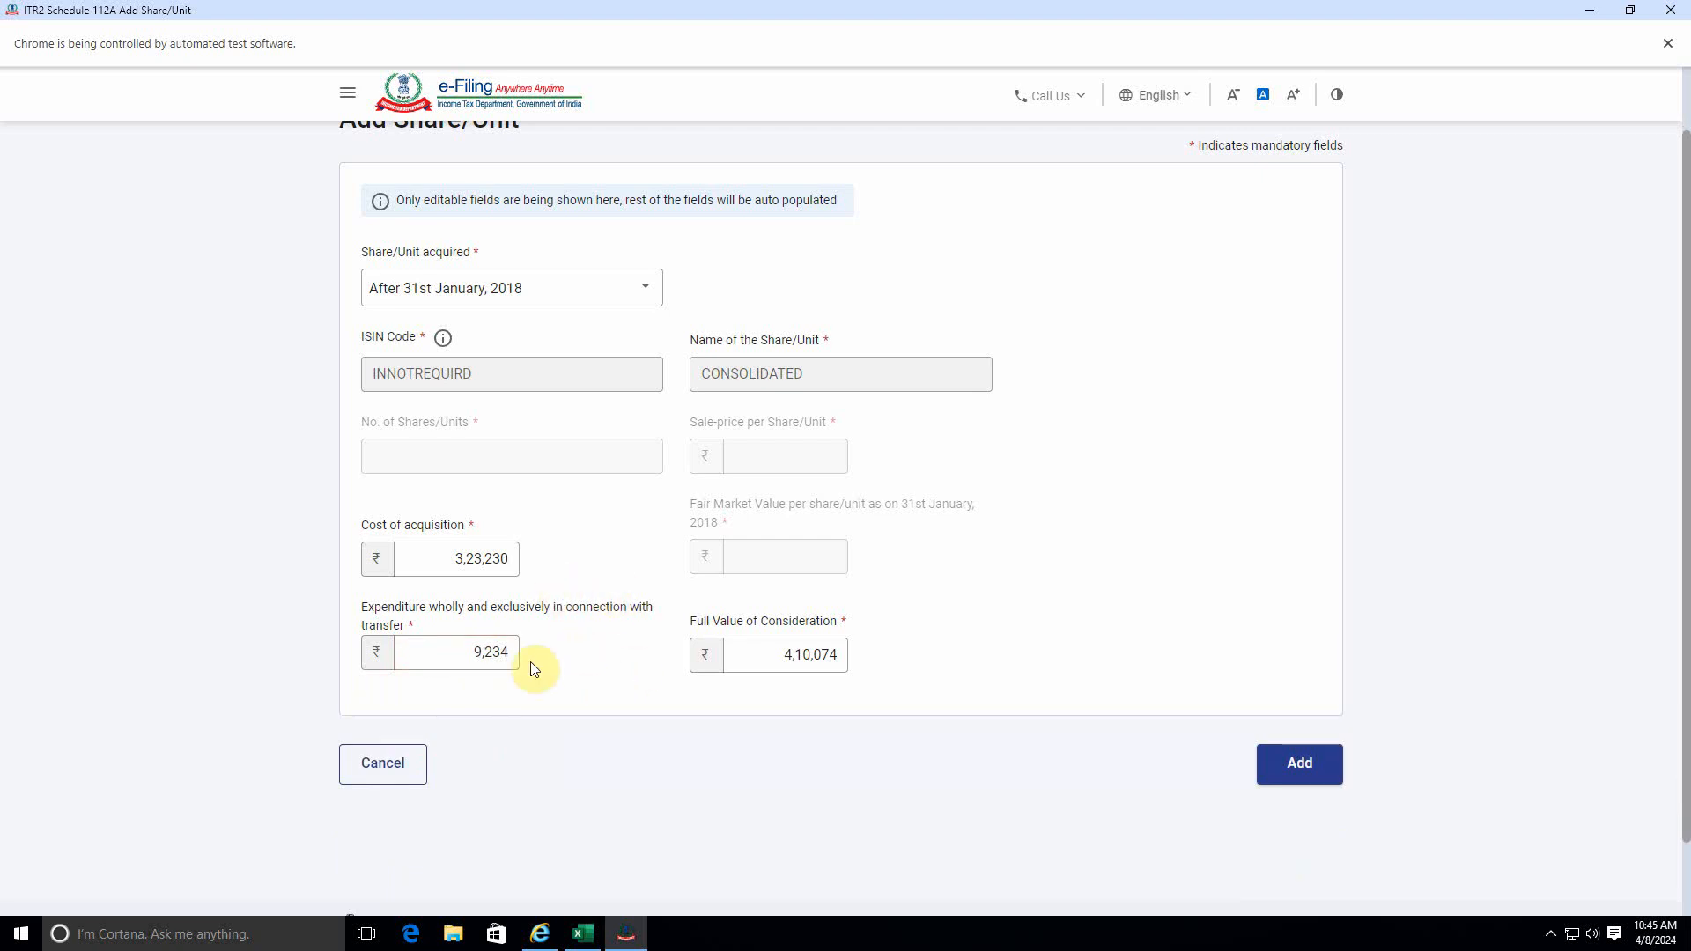
pyautogui.click(1321, 766)
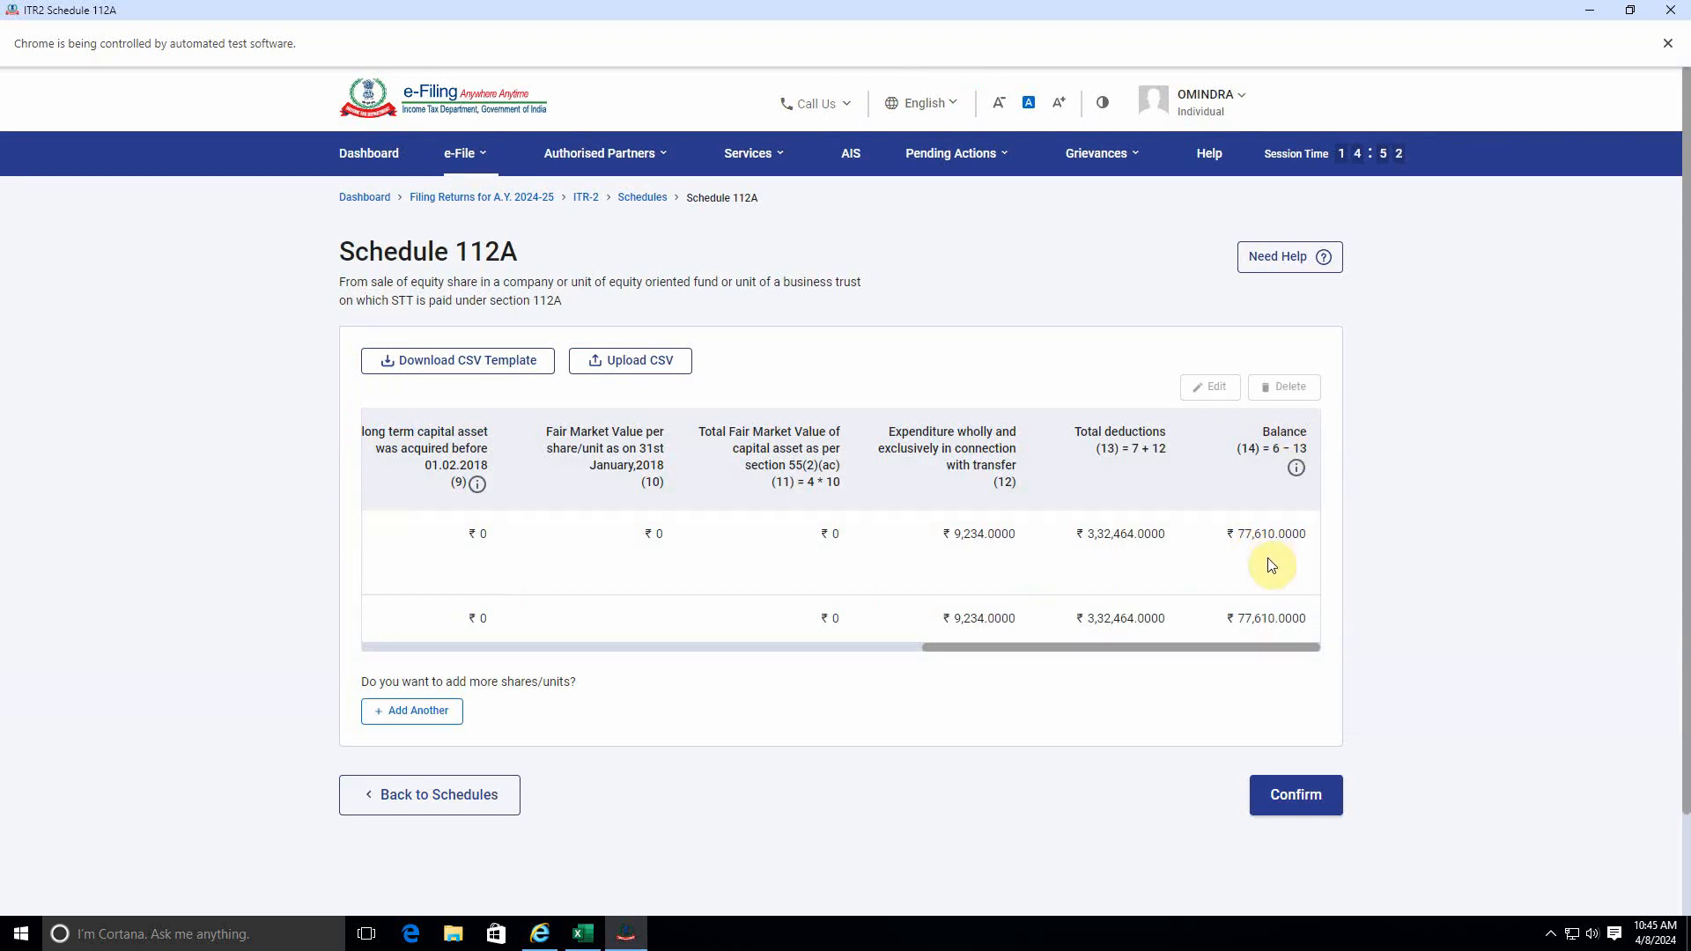
# Look up the Long Term Trades' realized profit total on the Equity sheet to check it against the Schedule 112A balance.
pyautogui.hotkey('alt', 'Tab')
pyautogui.scroll(-20, 494, 597)
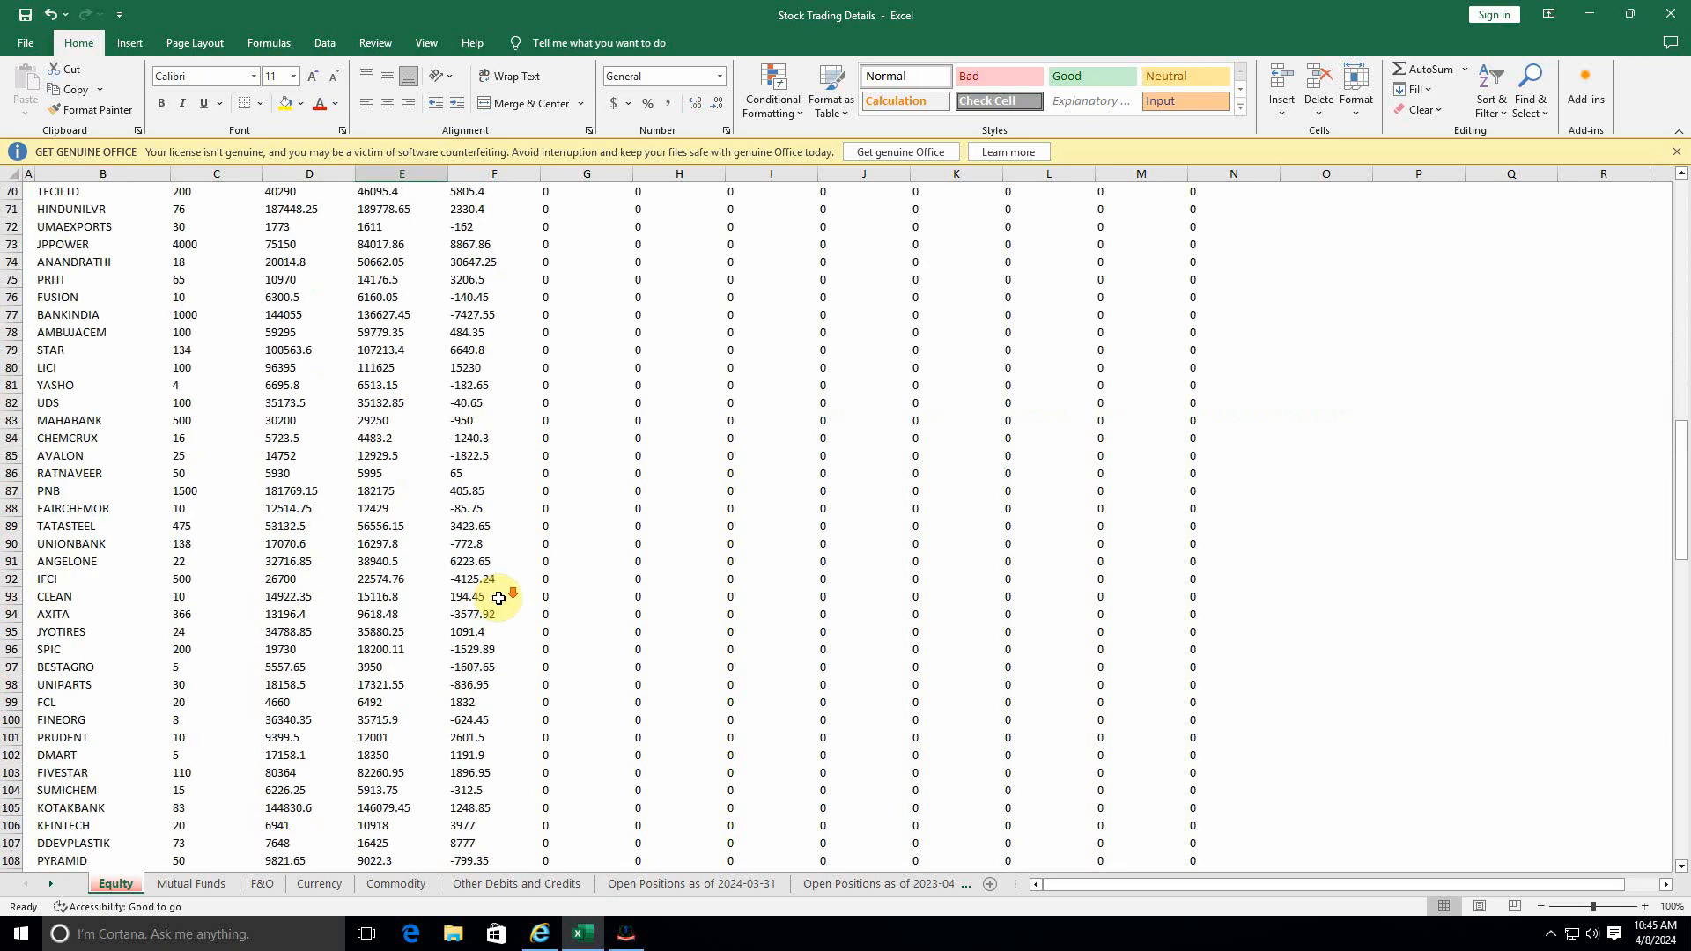
pyautogui.scroll(7, 507, 620)
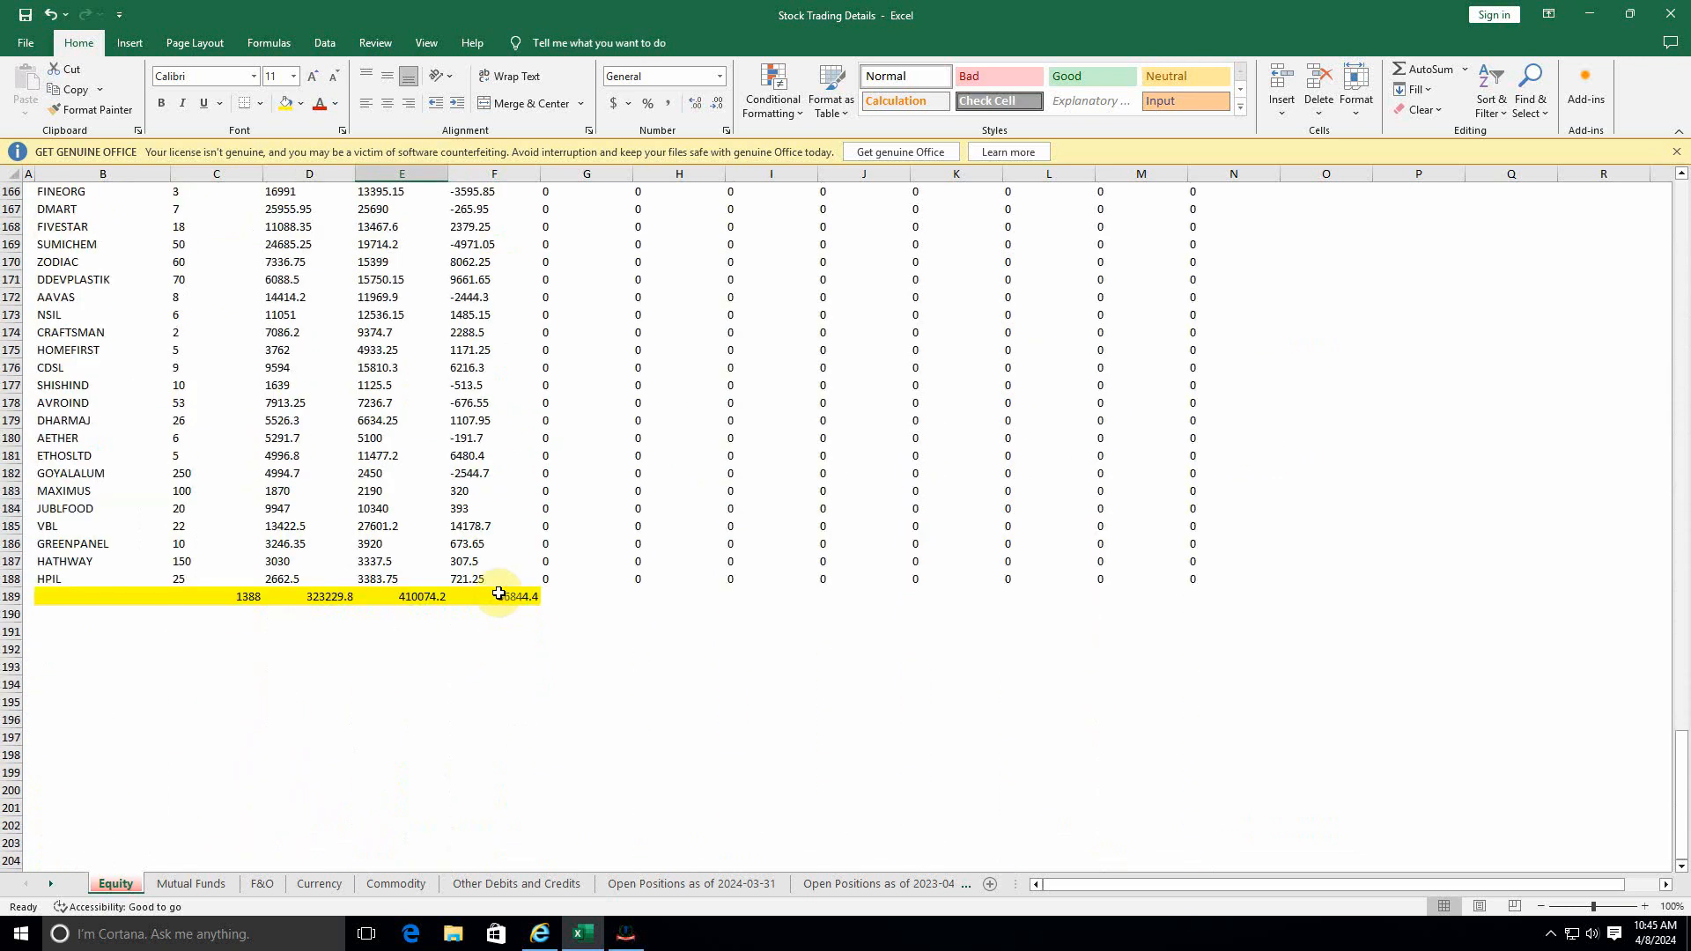
pyautogui.click(517, 615)
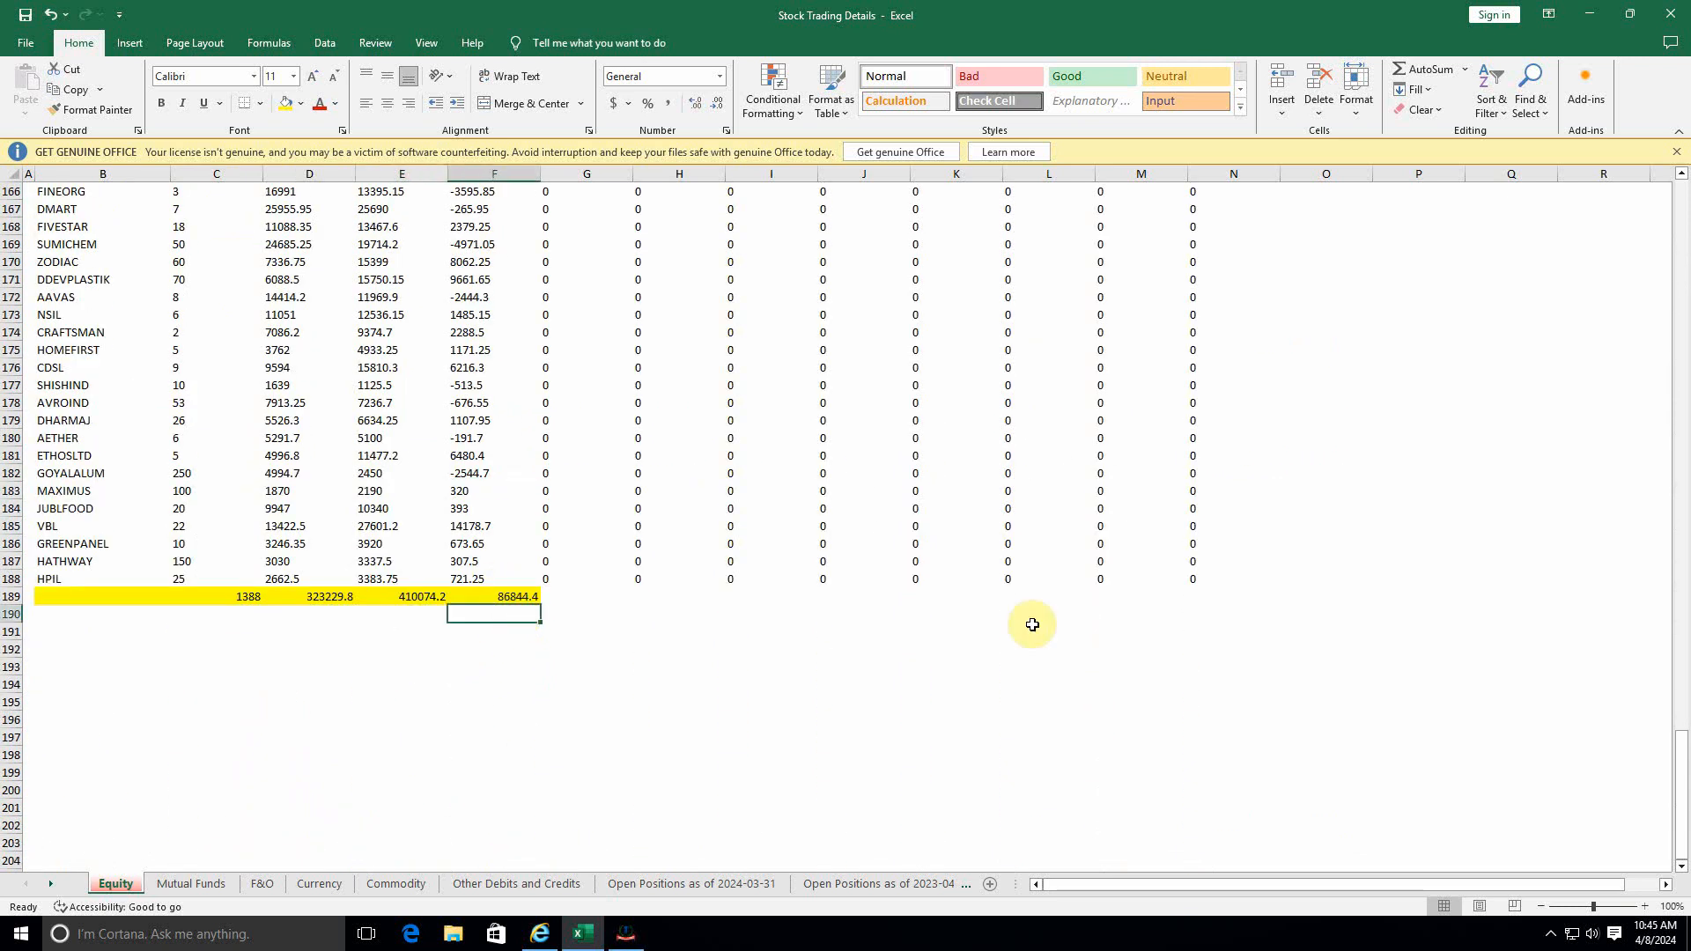
pyautogui.scroll(3, 414, 634)
pyautogui.scroll(-2, 414, 634)
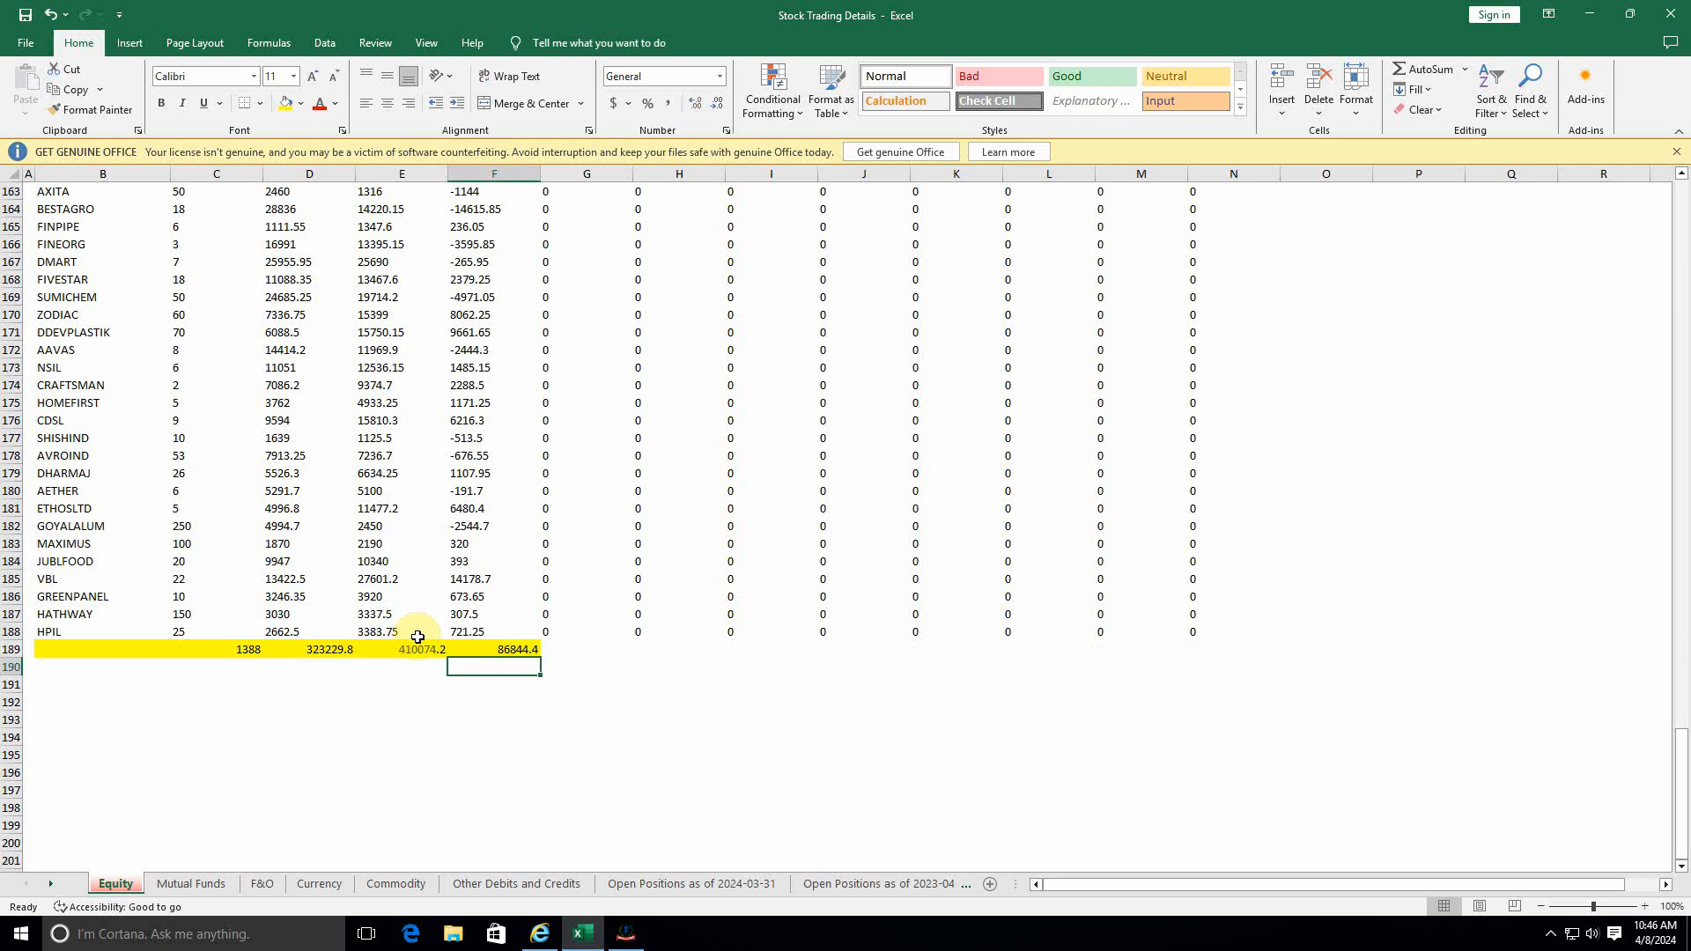
pyautogui.hotkey('alt', 'Tab')
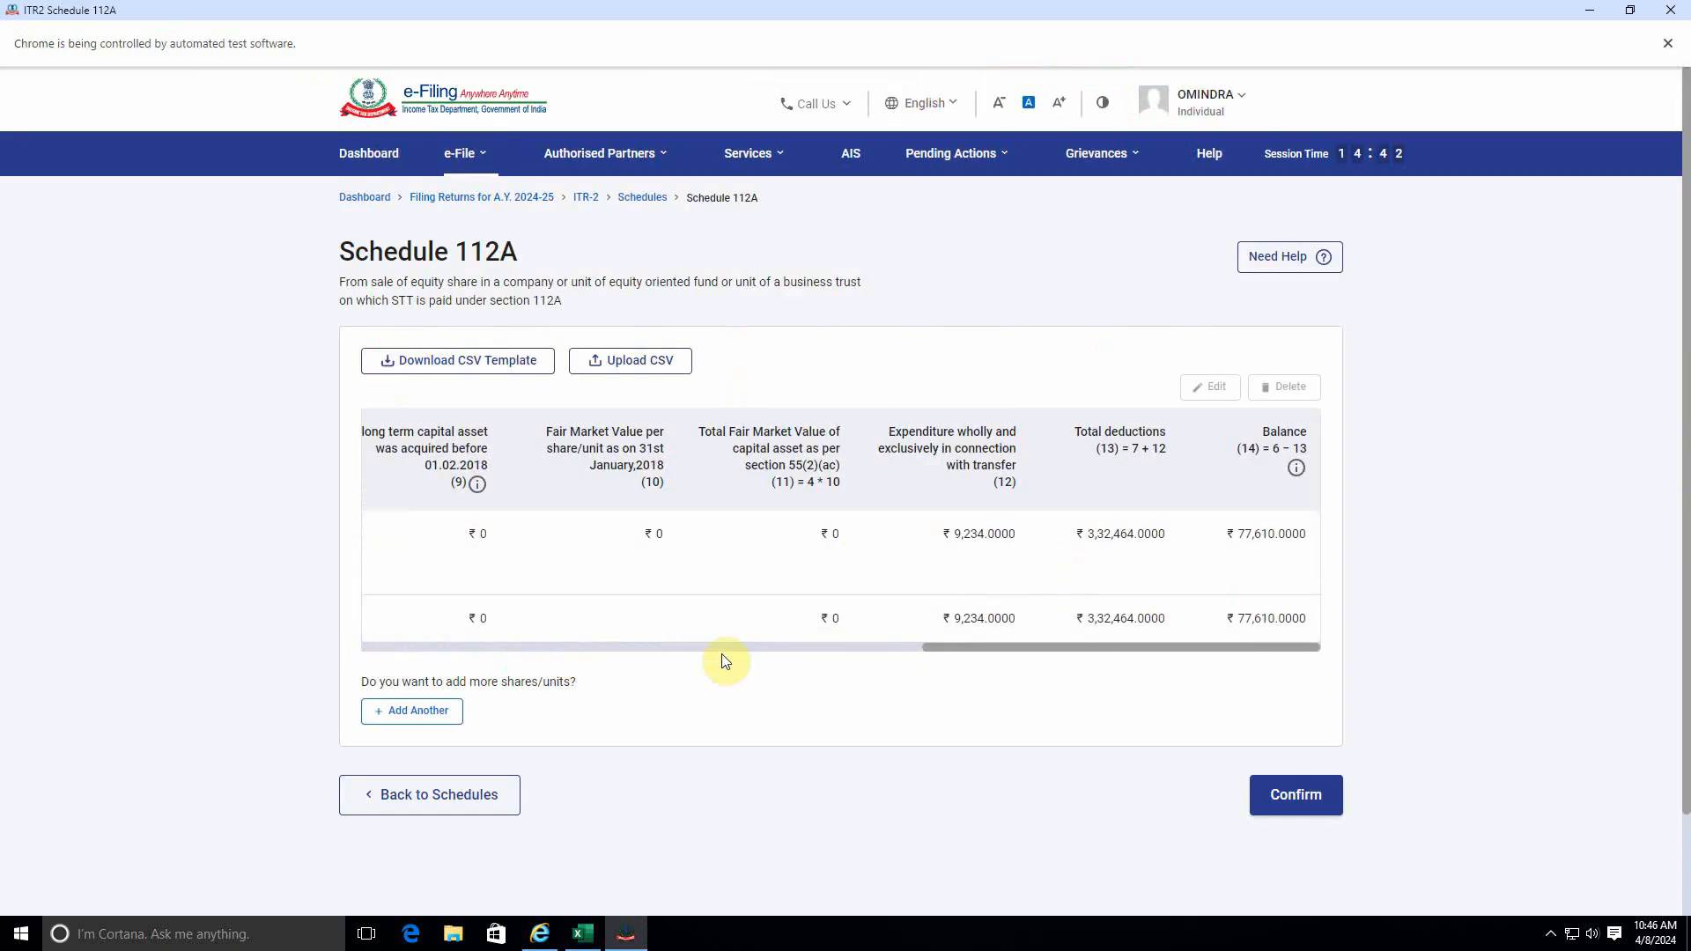
# Edit the consolidated share entry in Schedule 112A, set the expenditure in connection with transfer to 0 and save it.
pyautogui.moveTo(964, 652); pyautogui.dragTo(380, 659)
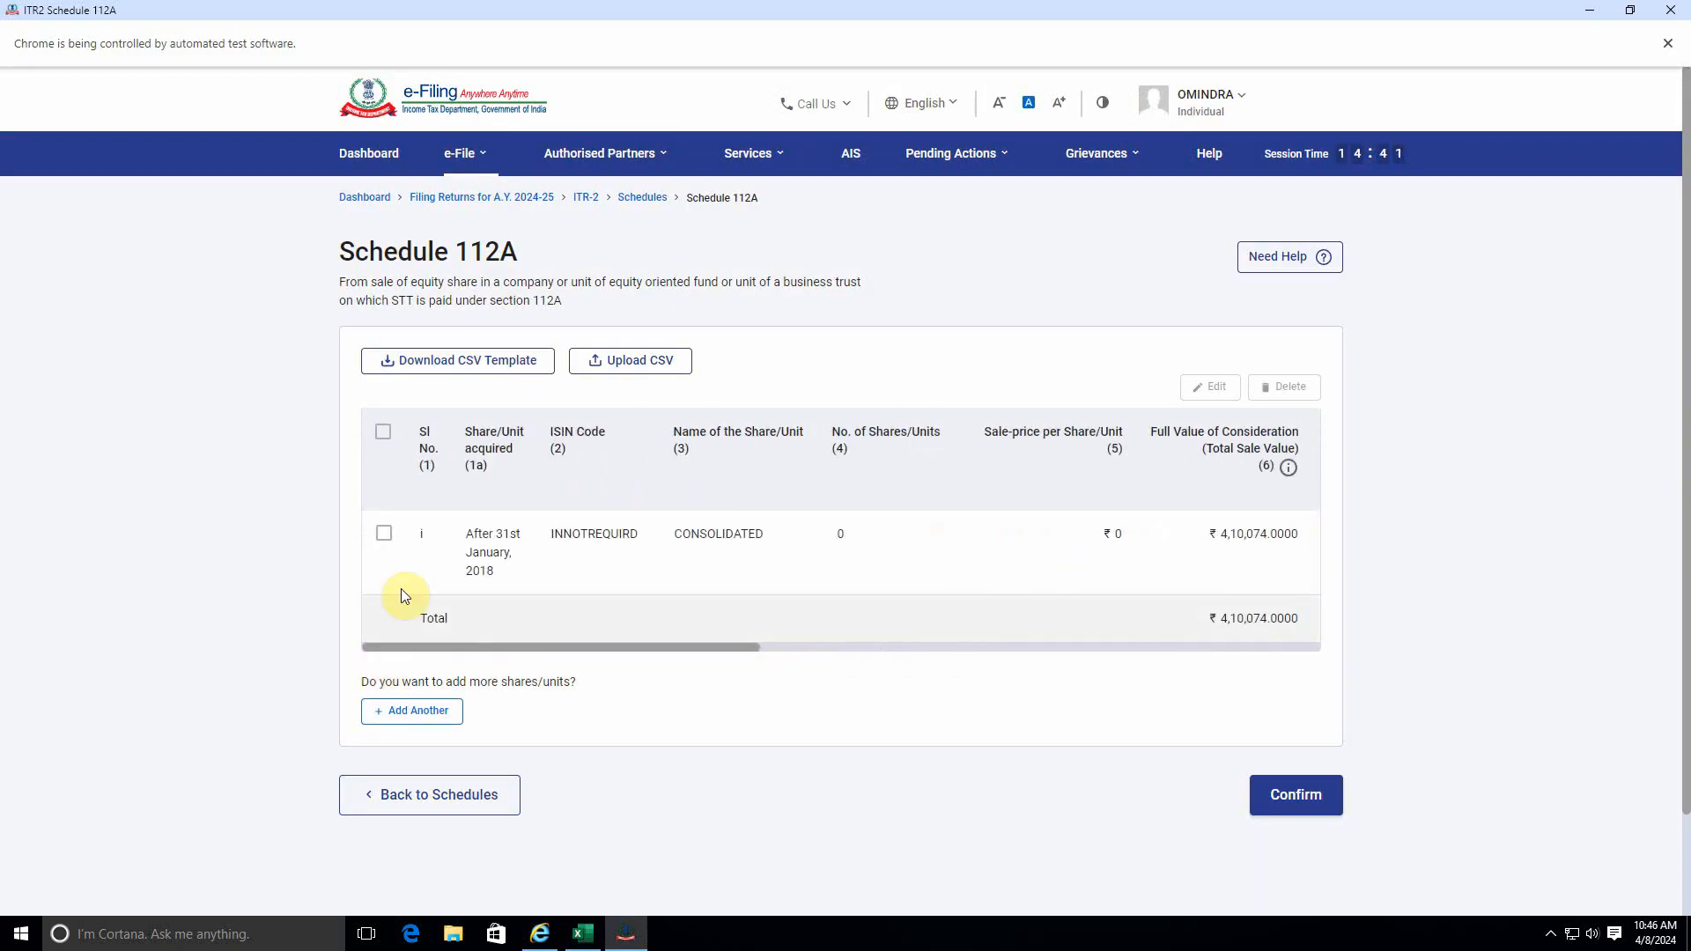
pyautogui.click(383, 434)
pyautogui.click(1212, 388)
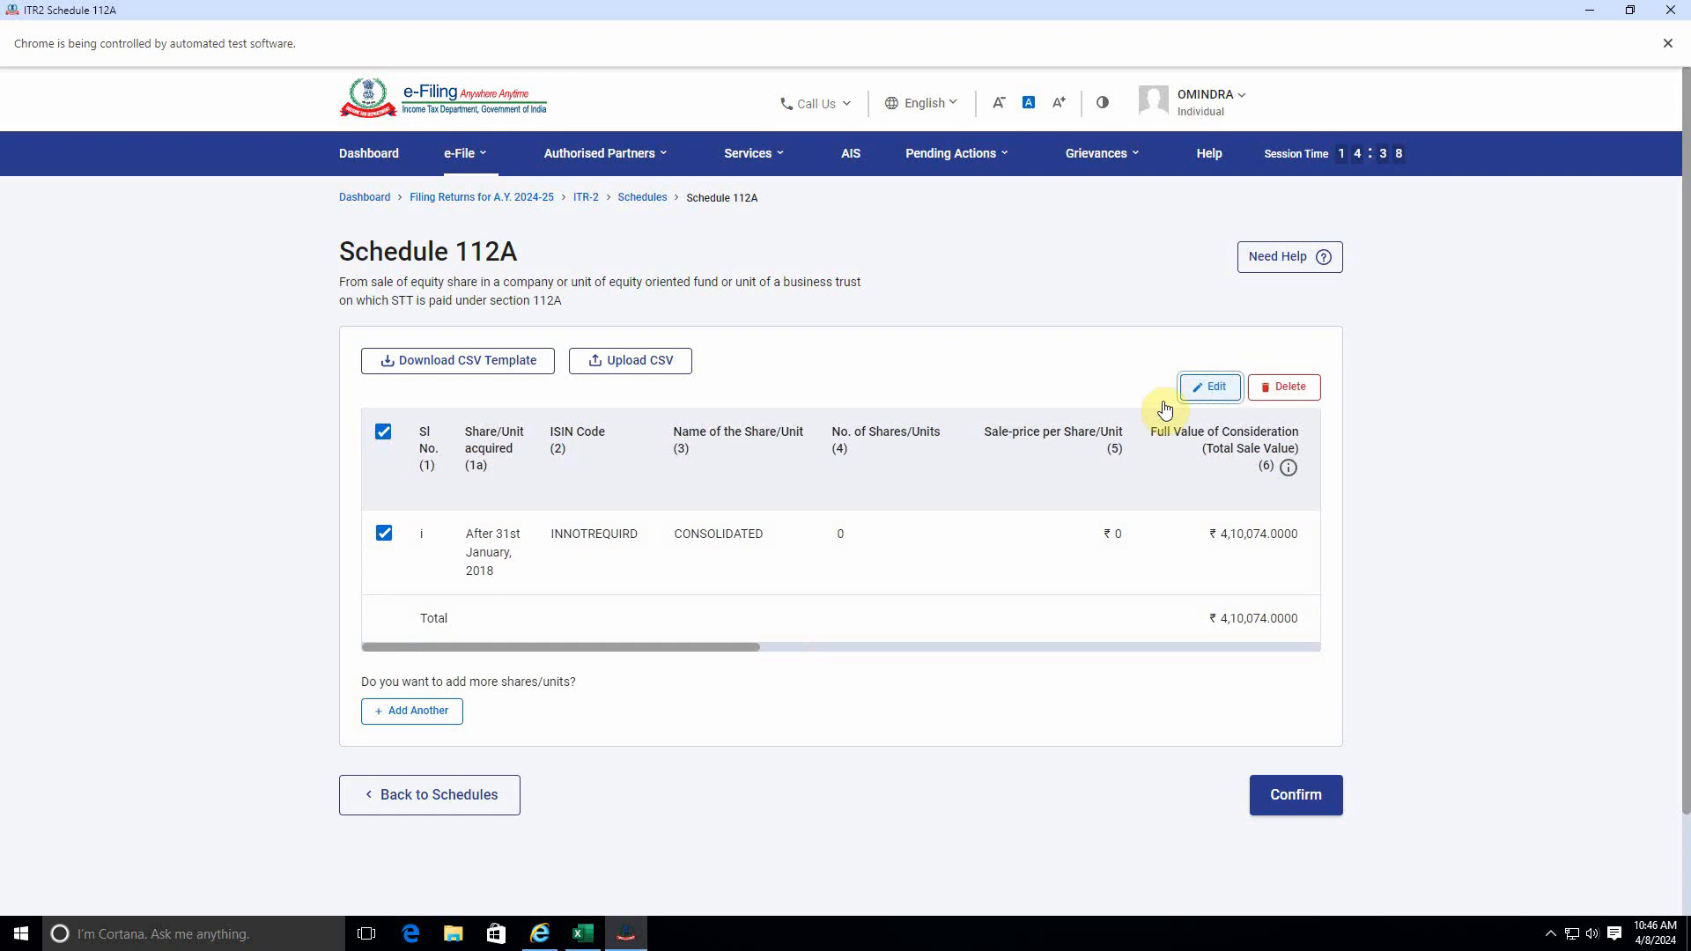
pyautogui.scroll(-1, 745, 725)
pyautogui.doubleClick(483, 691)
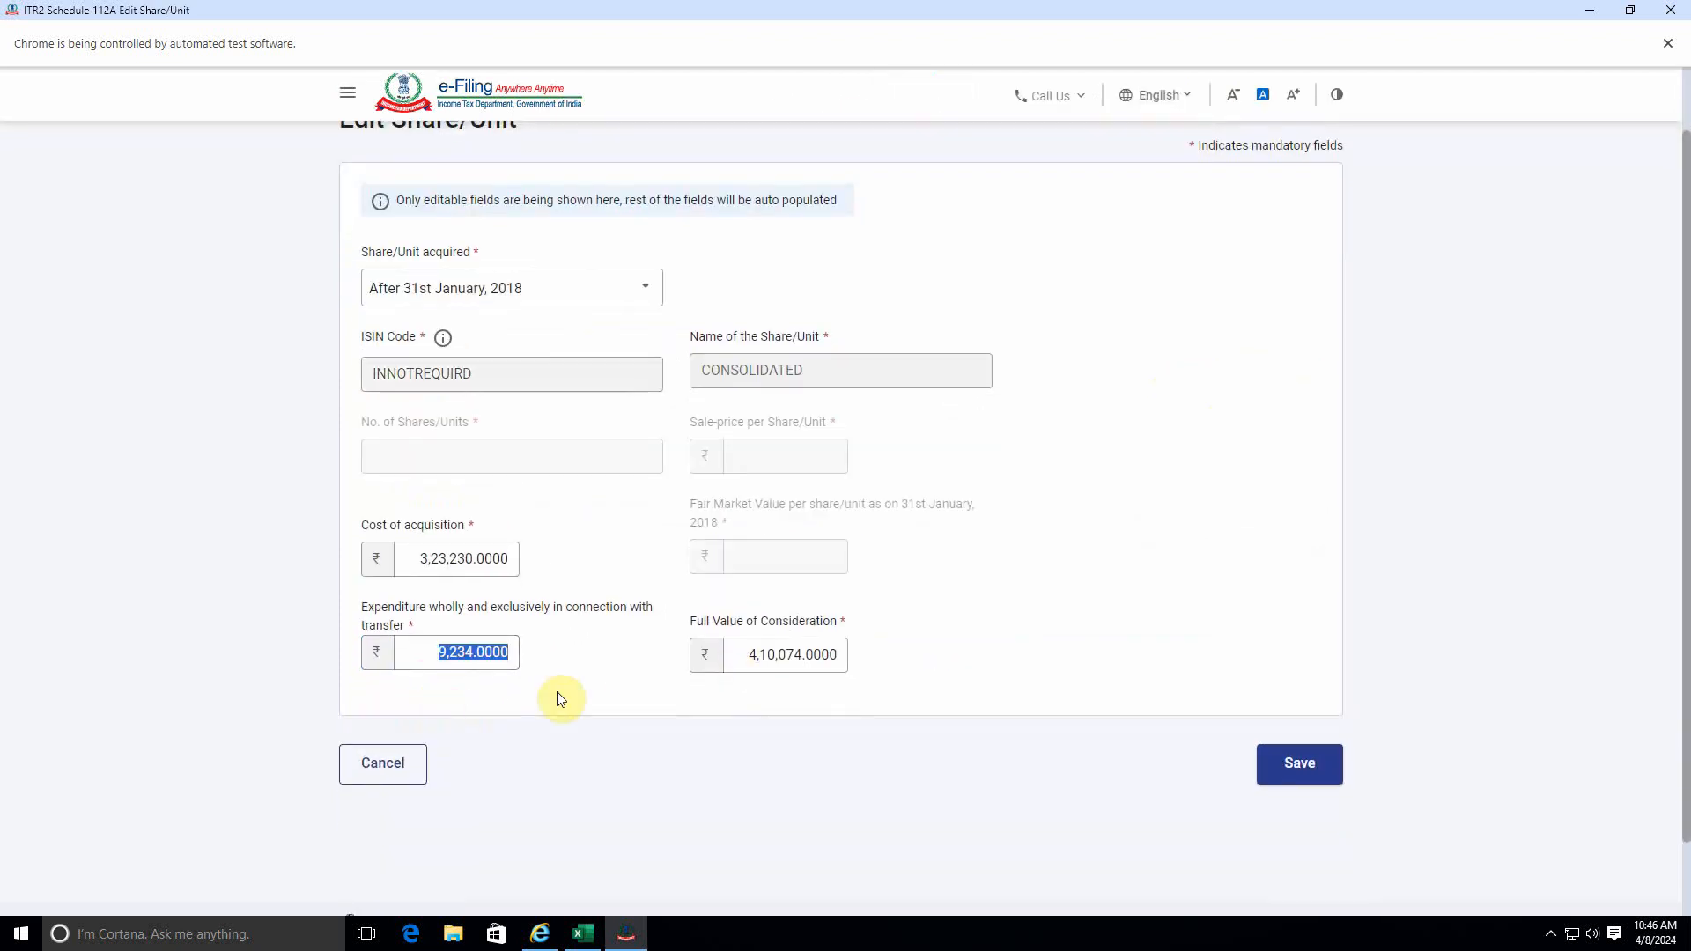
pyautogui.click(619, 682)
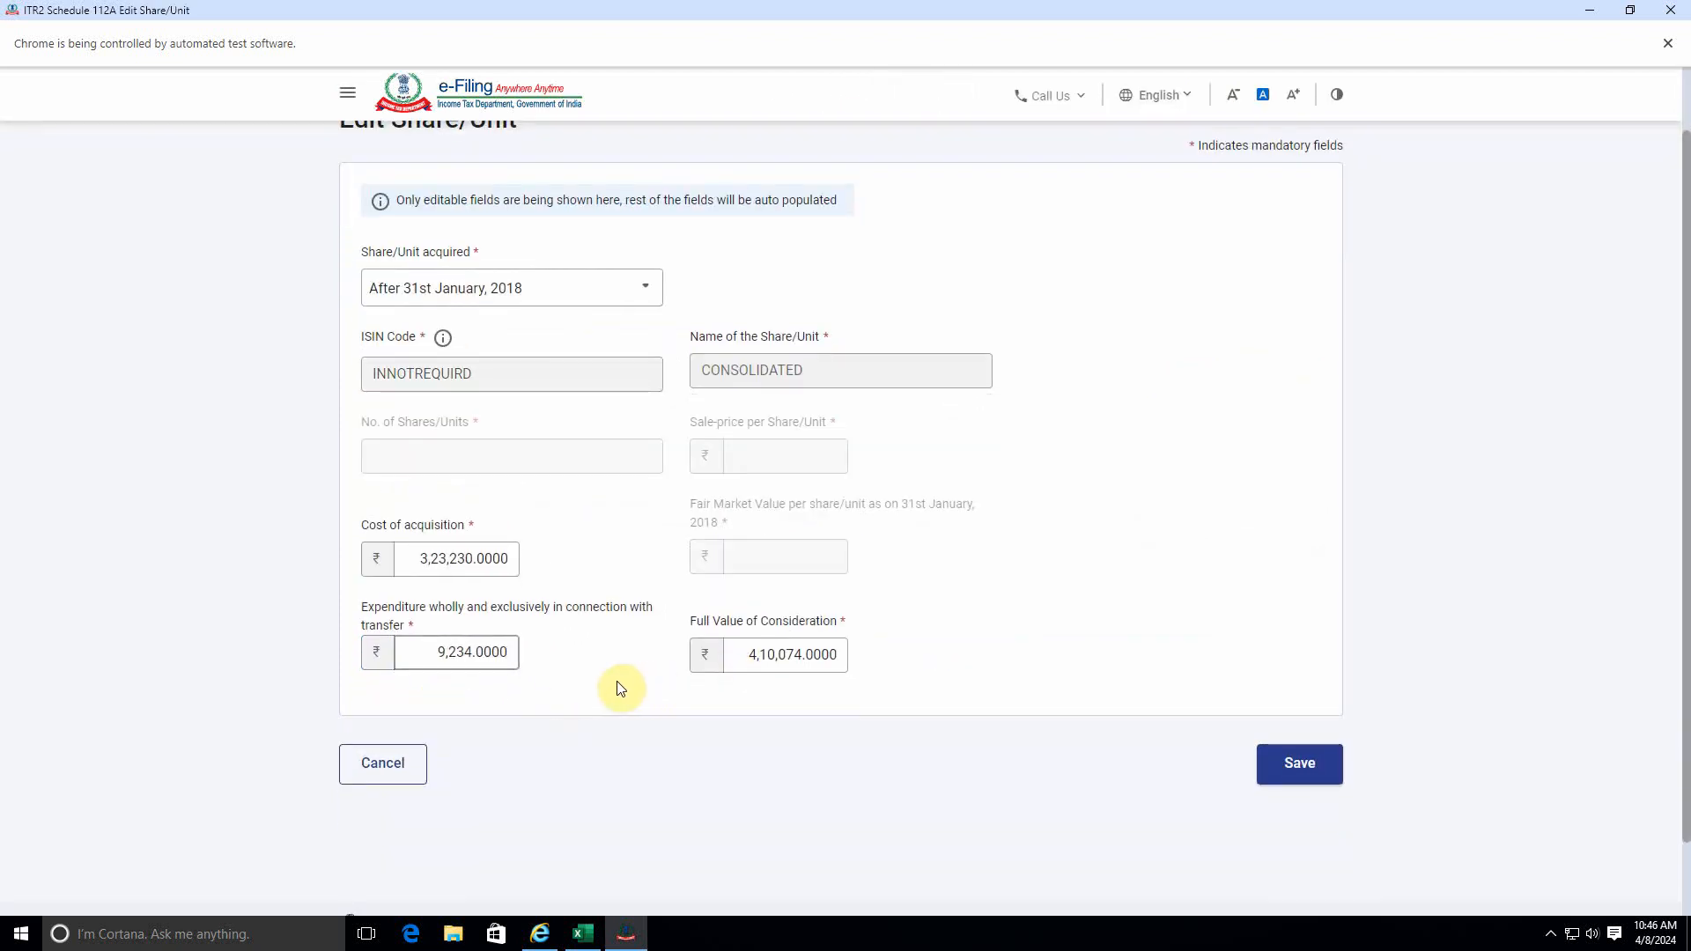
pyautogui.moveTo(435, 653); pyautogui.dragTo(536, 652)
pyautogui.write('0')
pyautogui.click(1300, 762)
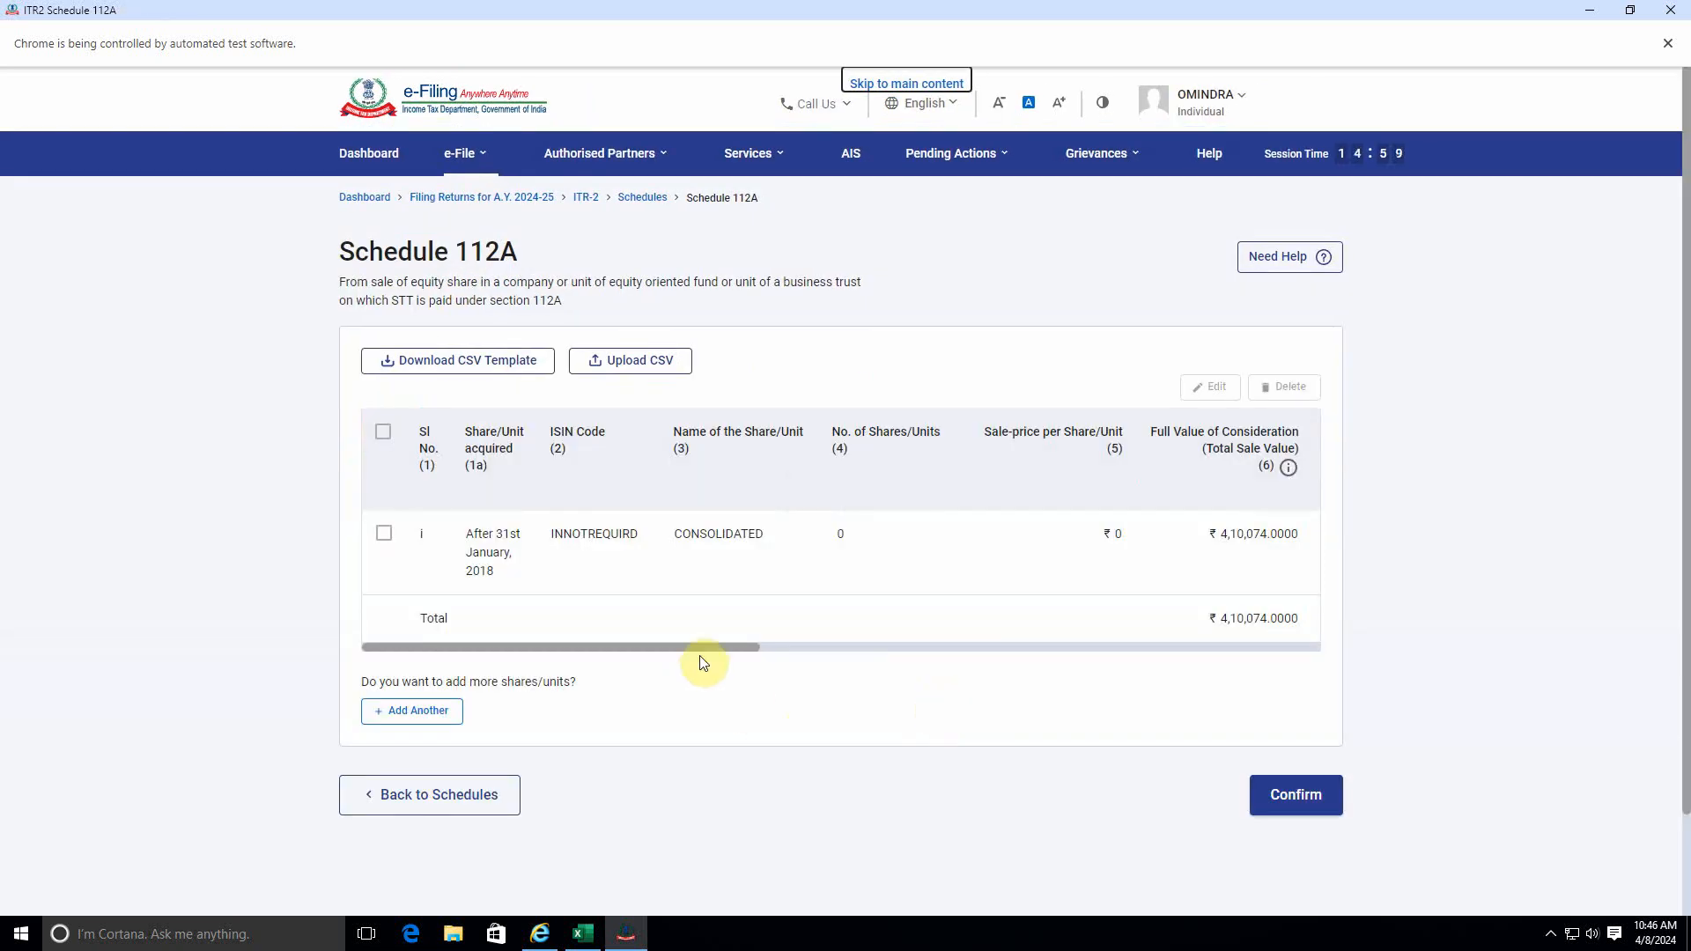
# Compare the balance of the edited Schedule 112A entry with the Long Term Trades' realized profit total in the workbook.
pyautogui.moveTo(700, 648); pyautogui.dragTo(1362, 653)
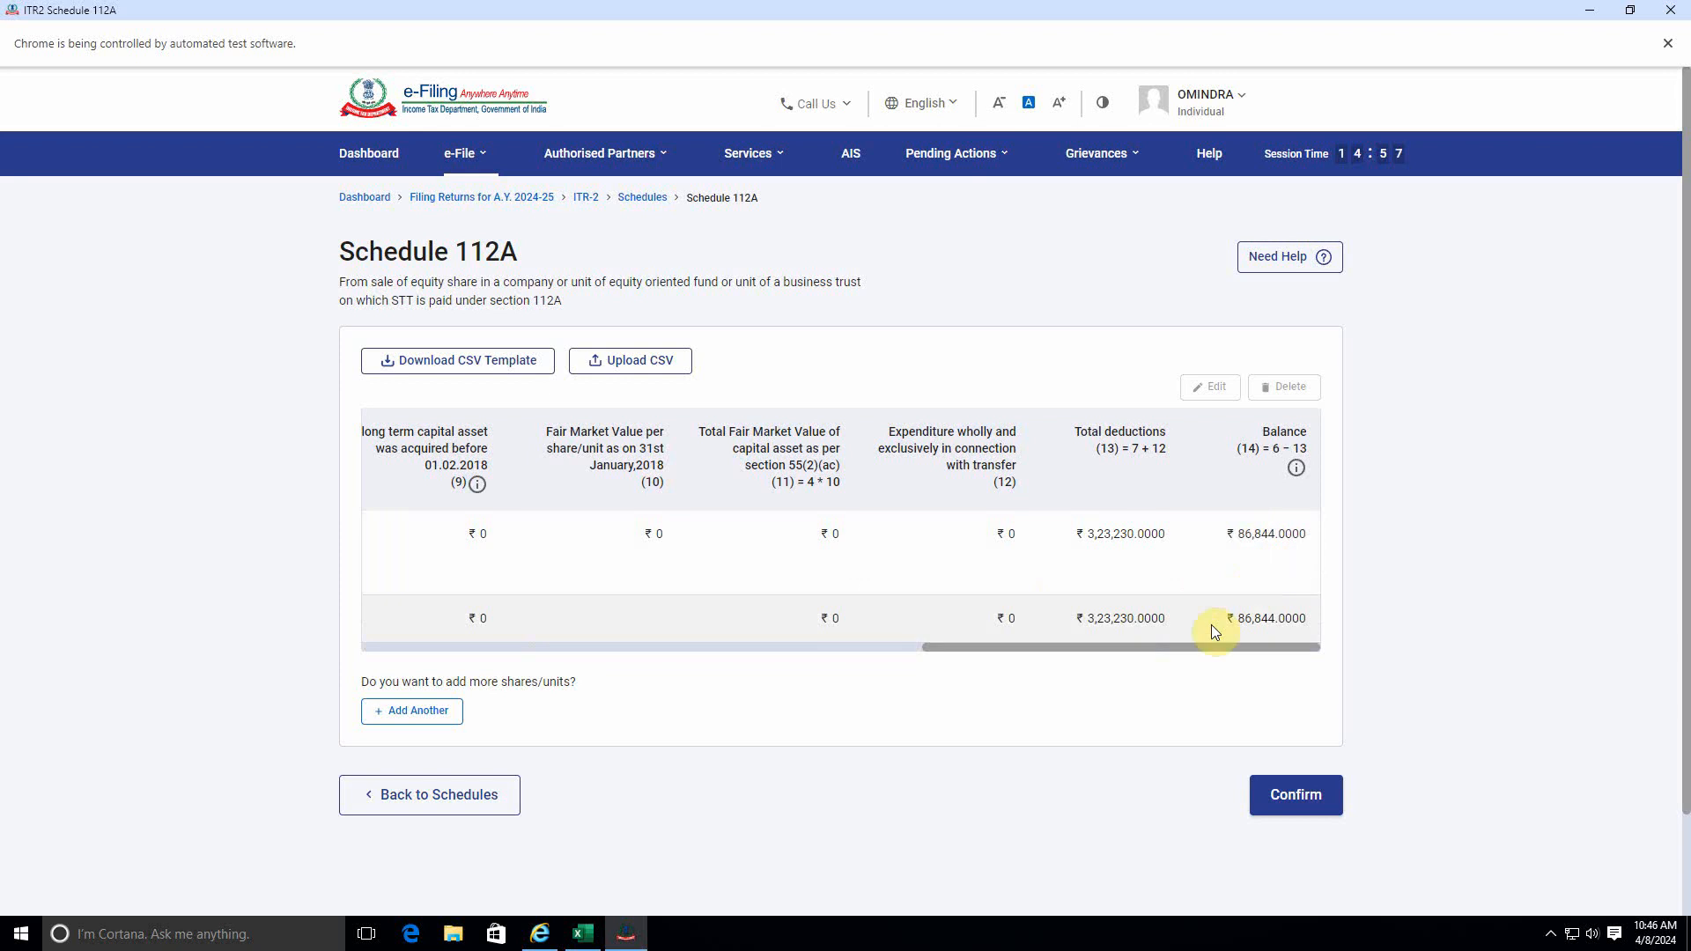
pyautogui.hotkey('alt', 'Tab')
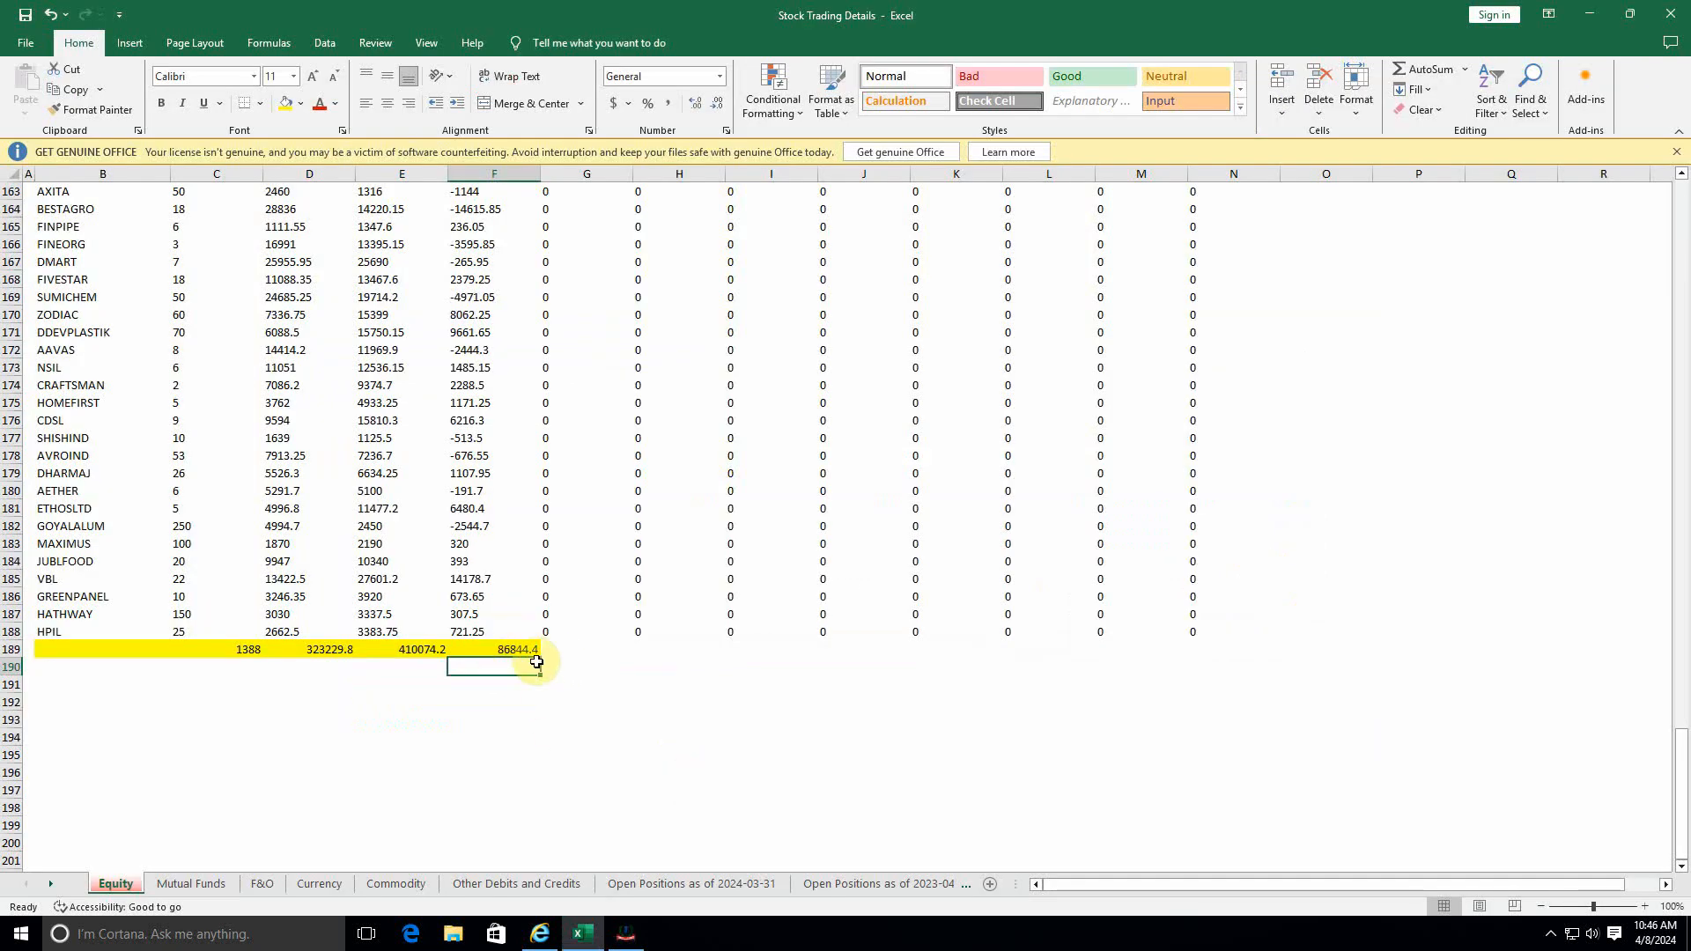
pyautogui.hotkey('alt', 'Tab')
# Reopen the consolidated share entry in Schedule 112A for editing, at its expenditure in connection with transfer.
pyautogui.moveTo(1172, 651); pyautogui.dragTo(320, 521)
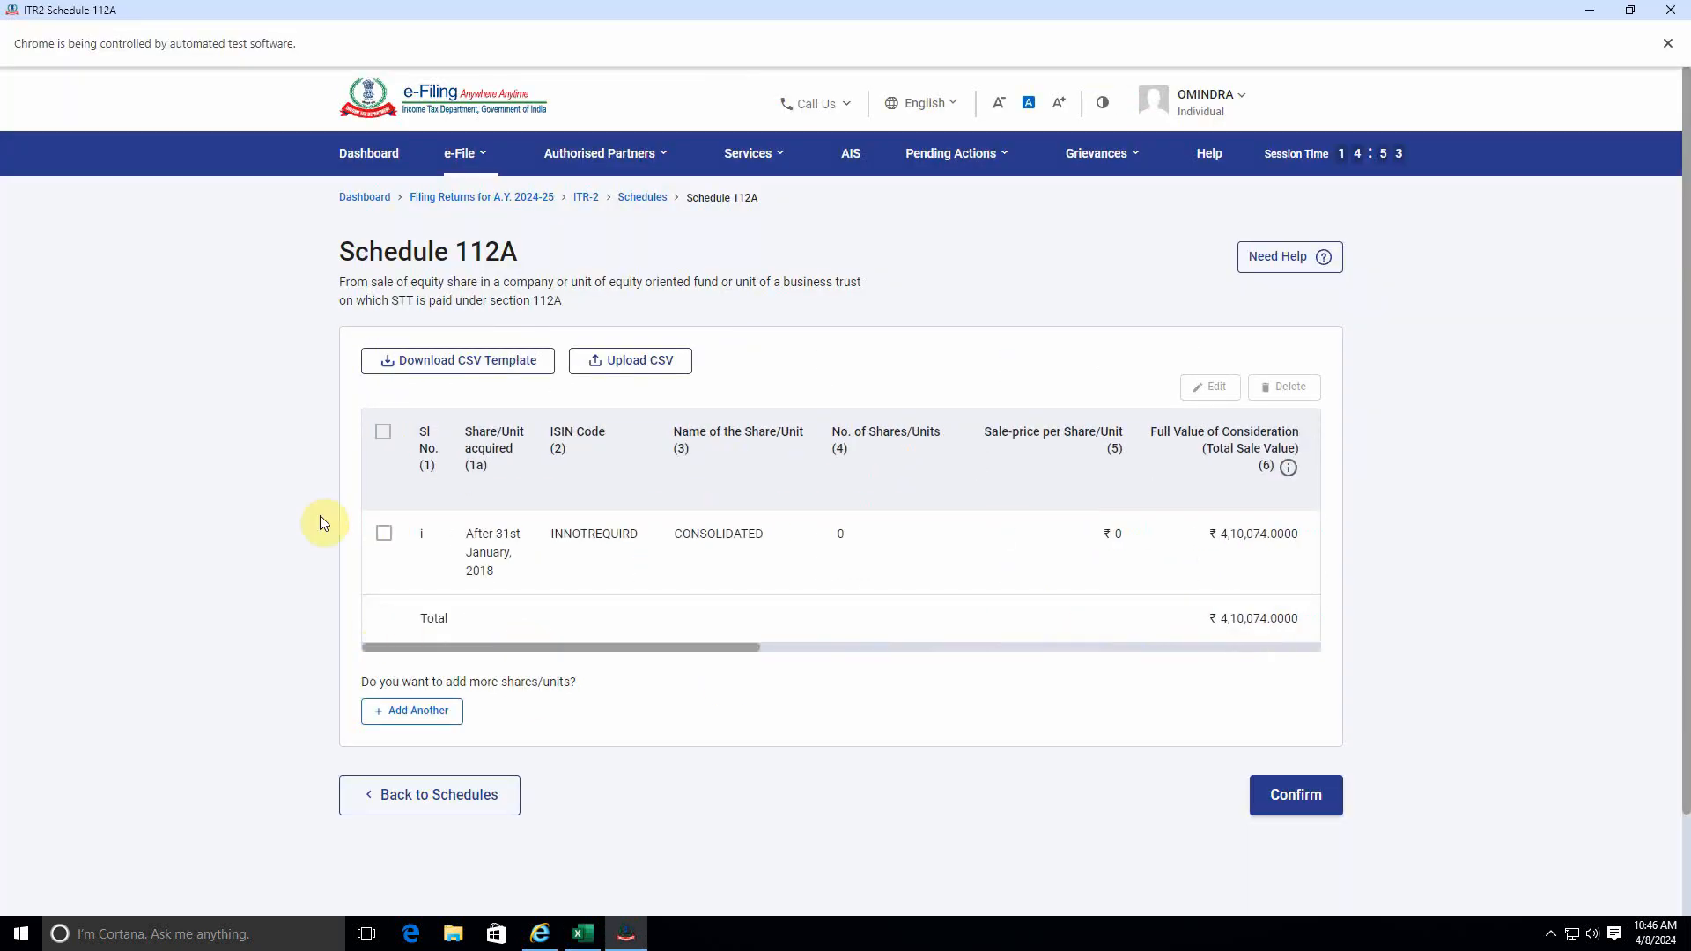
pyautogui.click(384, 433)
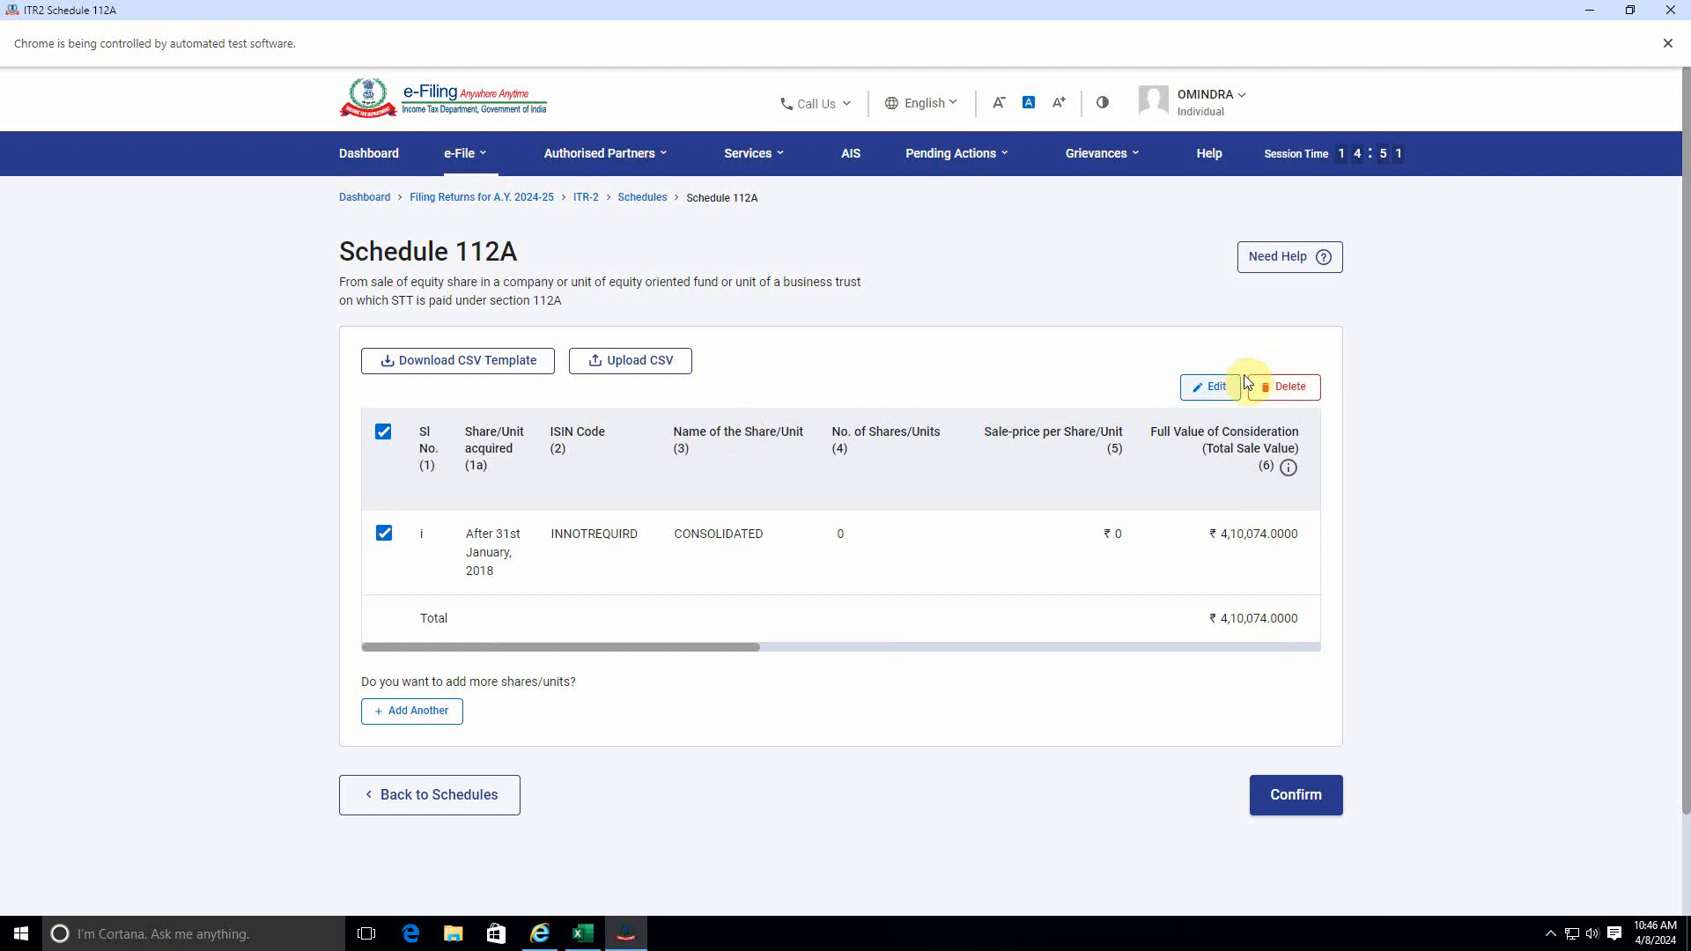
pyautogui.click(1213, 388)
pyautogui.scroll(-3, 553, 766)
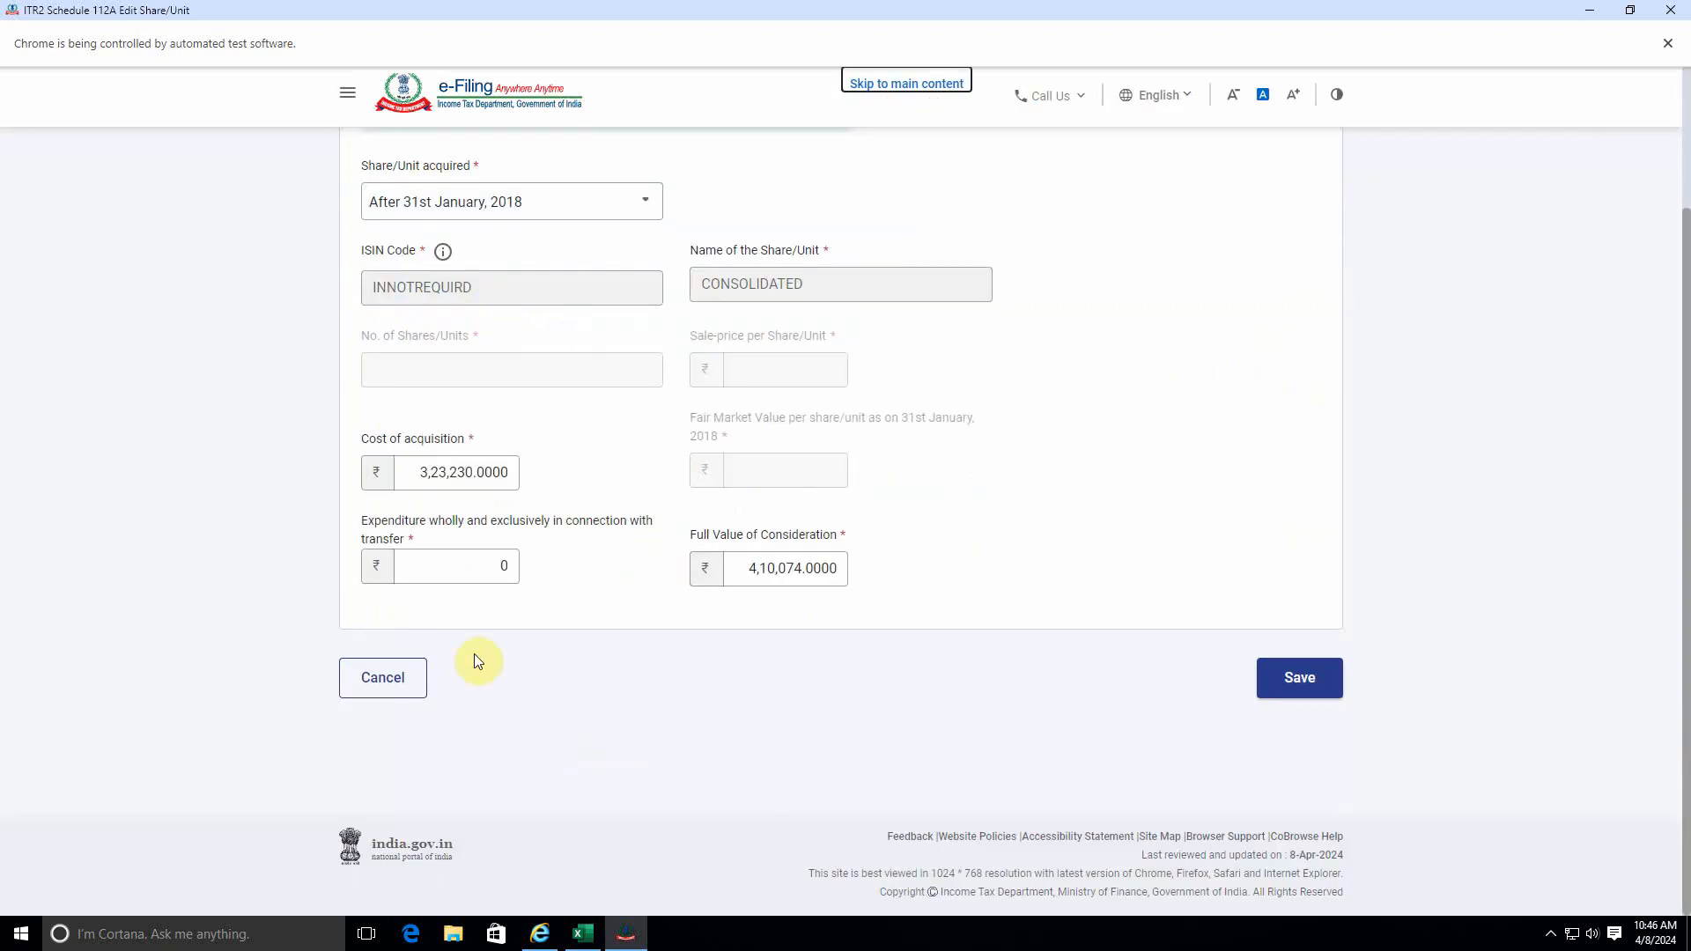
pyautogui.click(480, 566)
# Sum the charges on the Equity sheet and set the entry's expenditure in connection with transfer to 9,324.
pyautogui.hotkey('alt', 'Tab')
pyautogui.scroll(9, 561, 575)
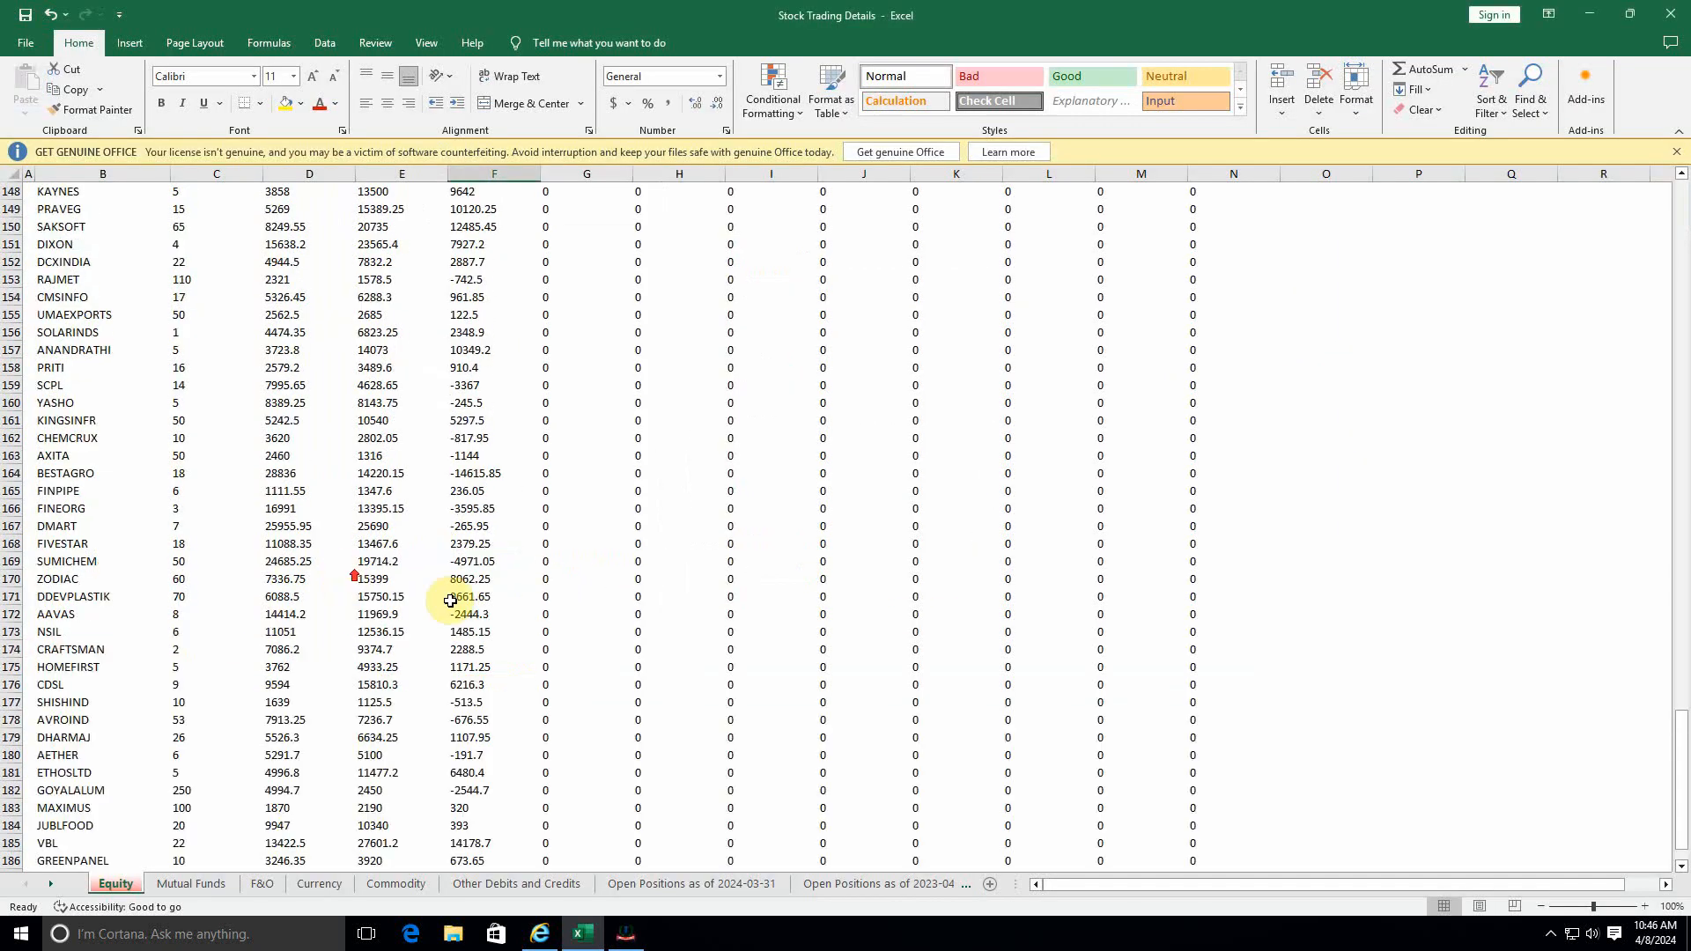
pyautogui.moveTo(1684, 764); pyautogui.dragTo(1678, 264)
pyautogui.scroll(-8, 577, 493)
pyautogui.scroll(3, 578, 502)
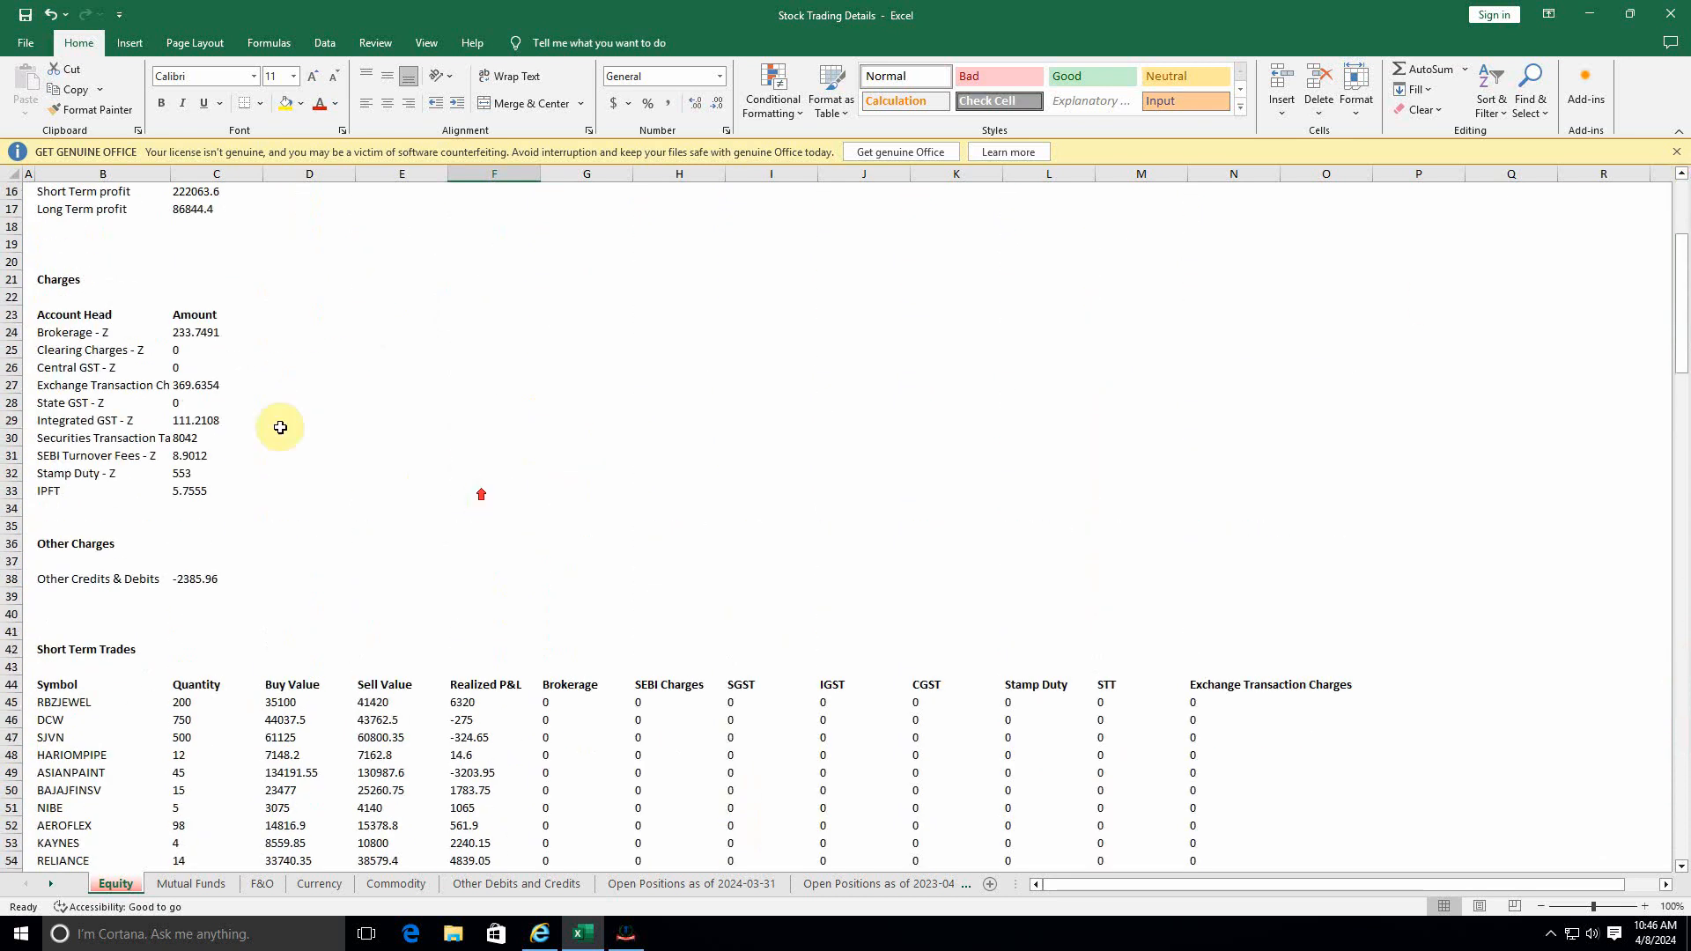
pyautogui.moveTo(196, 332); pyautogui.dragTo(205, 480)
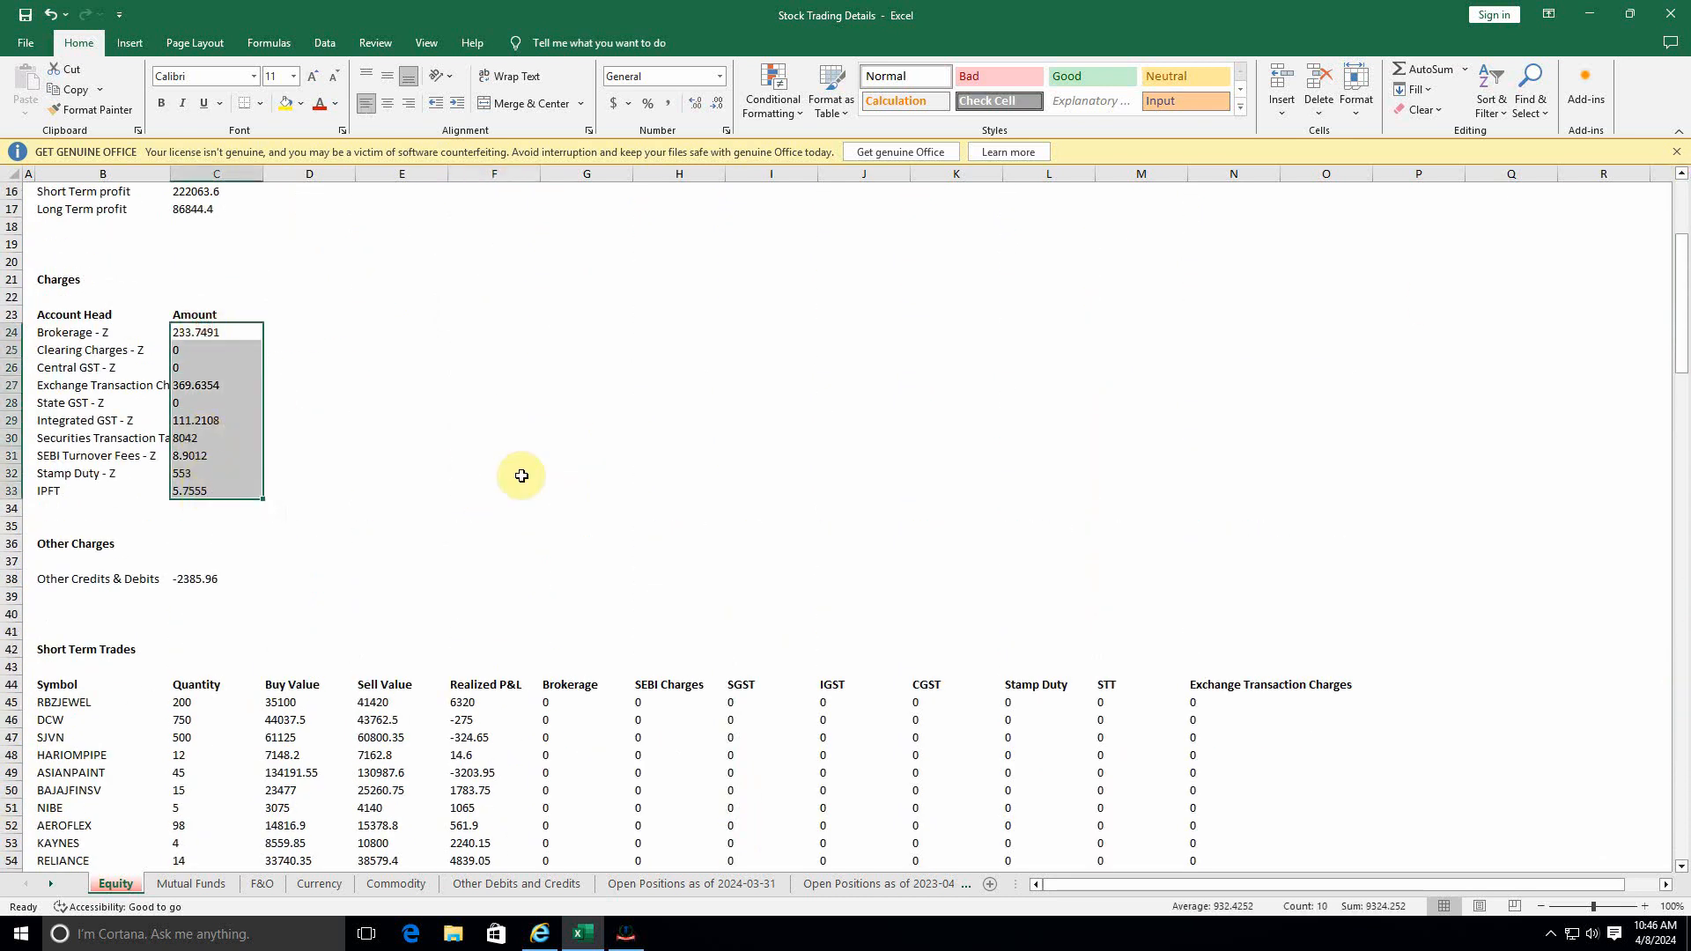
pyautogui.hotkey('alt', 'Tab')
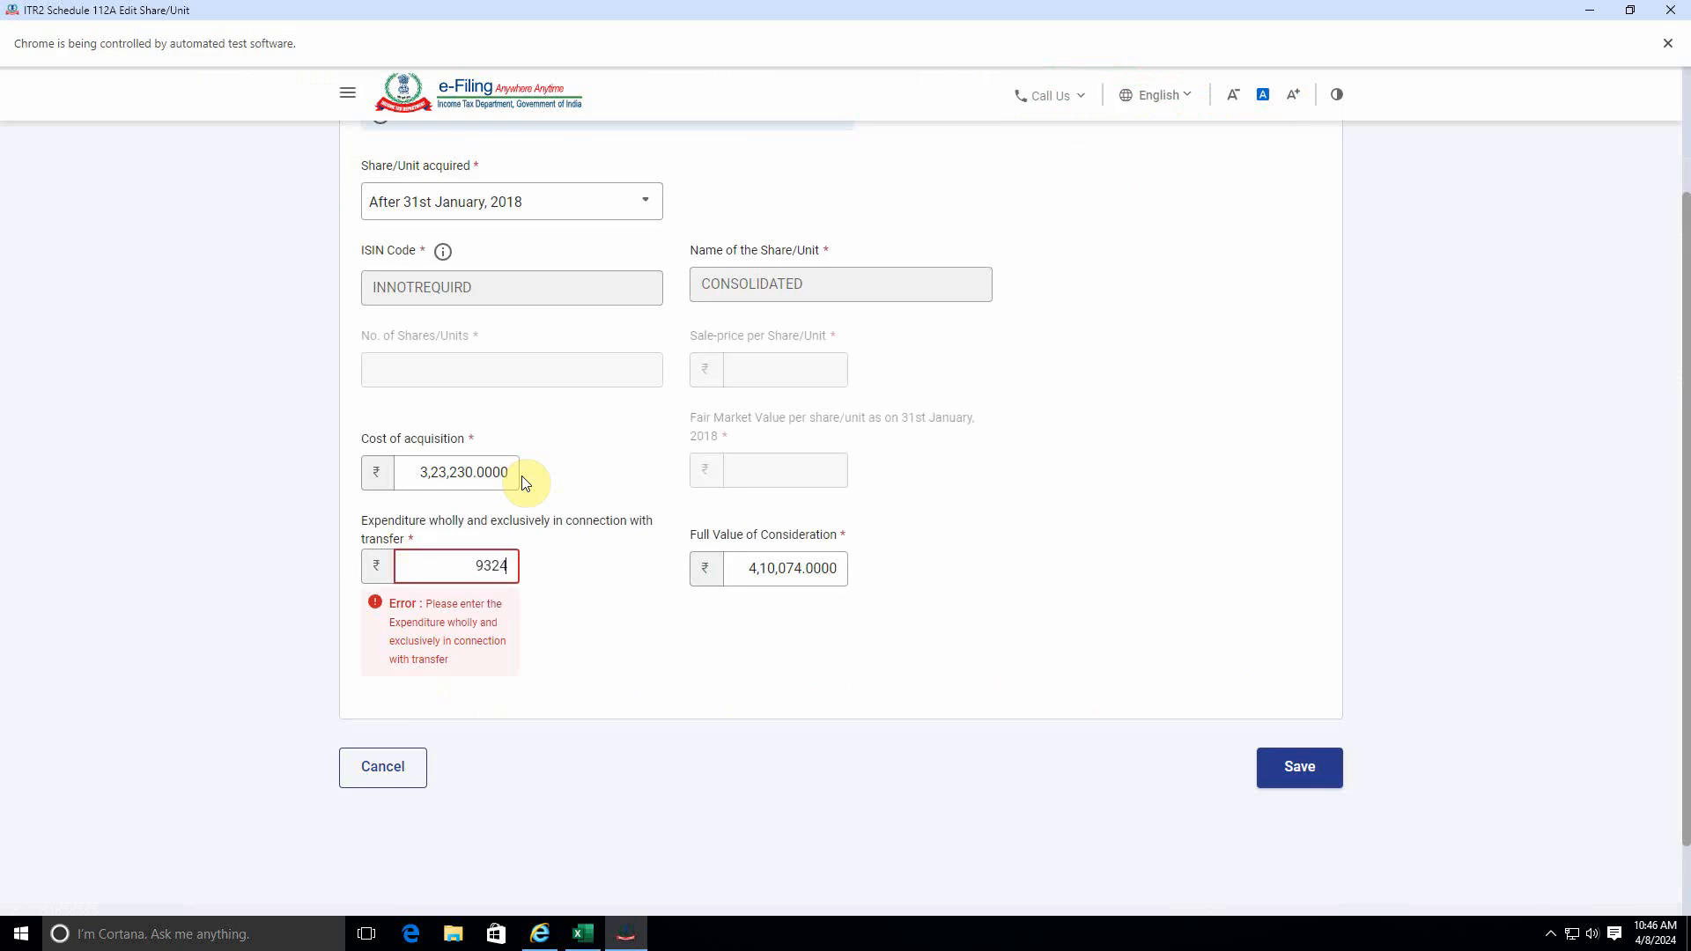
pyautogui.click(586, 605)
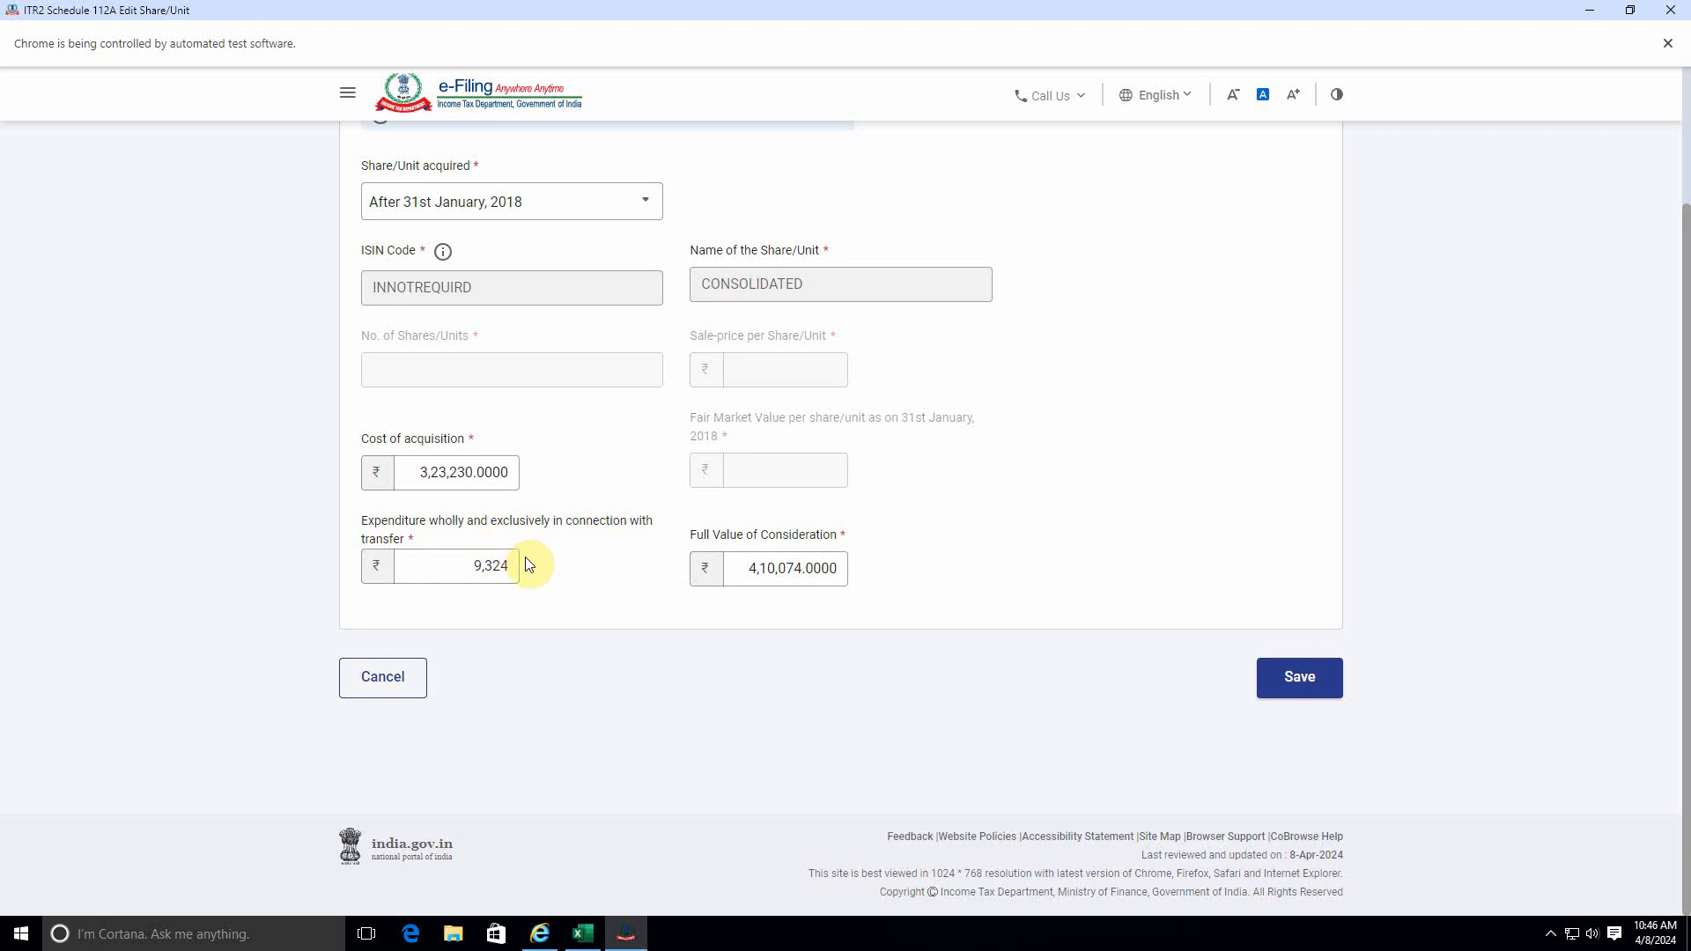
# Save the edited share entry, check its balance and confirm Schedule 112A.
pyautogui.click(1310, 684)
pyautogui.moveTo(462, 647); pyautogui.dragTo(1040, 621)
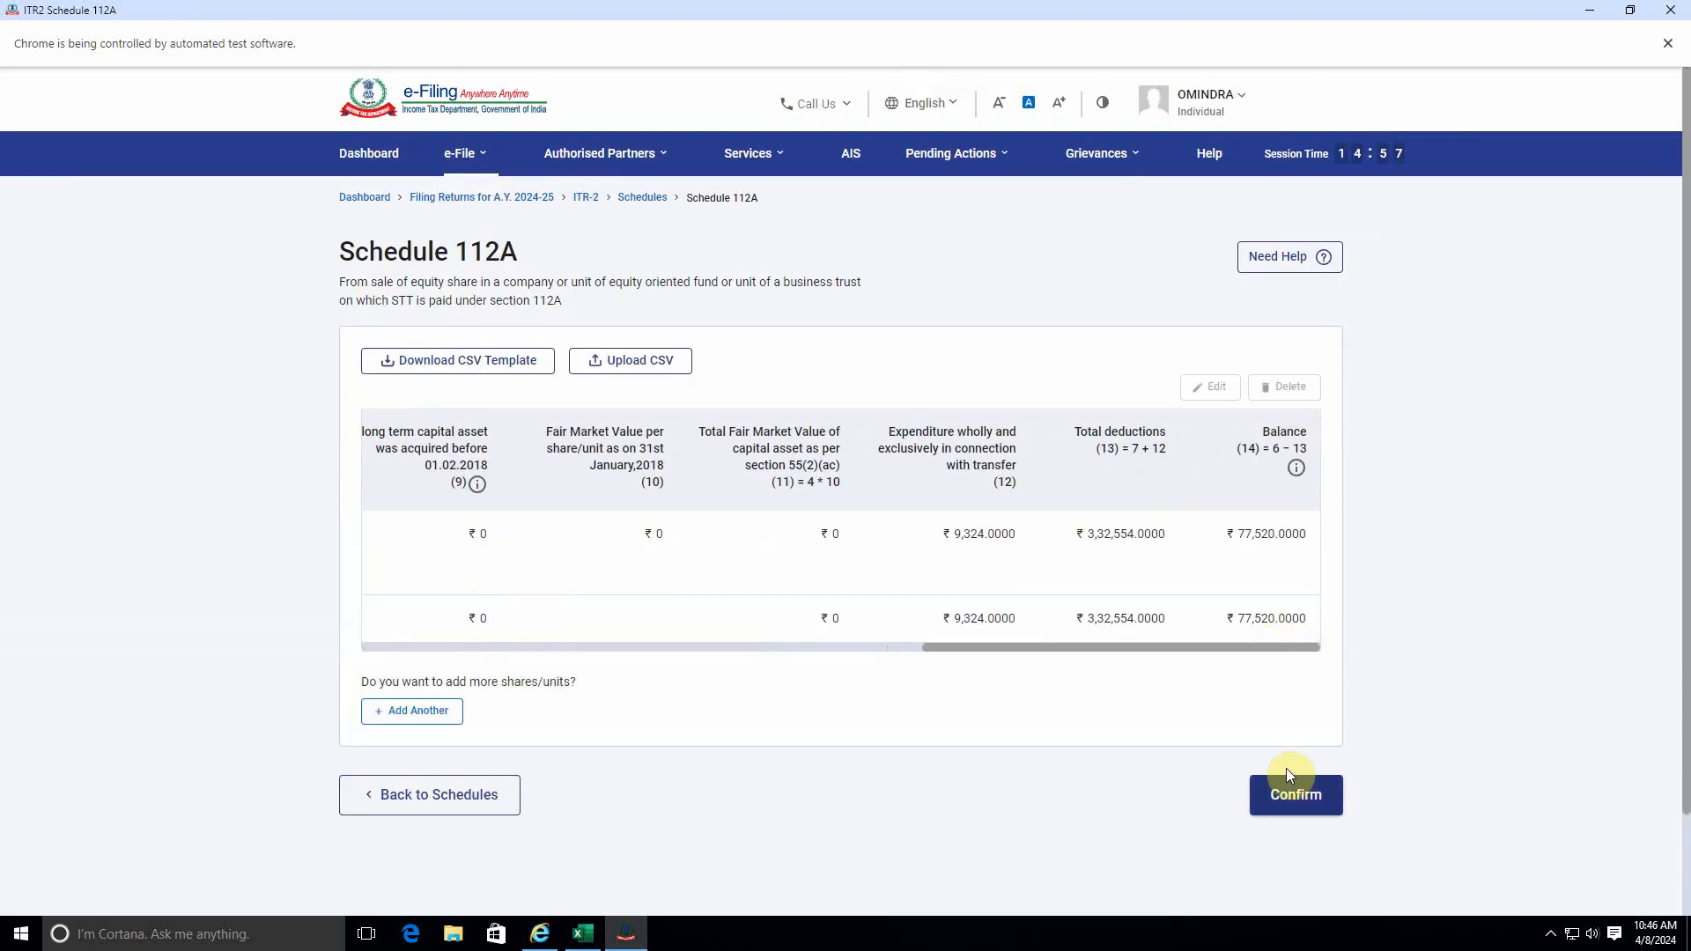
pyautogui.click(1282, 786)
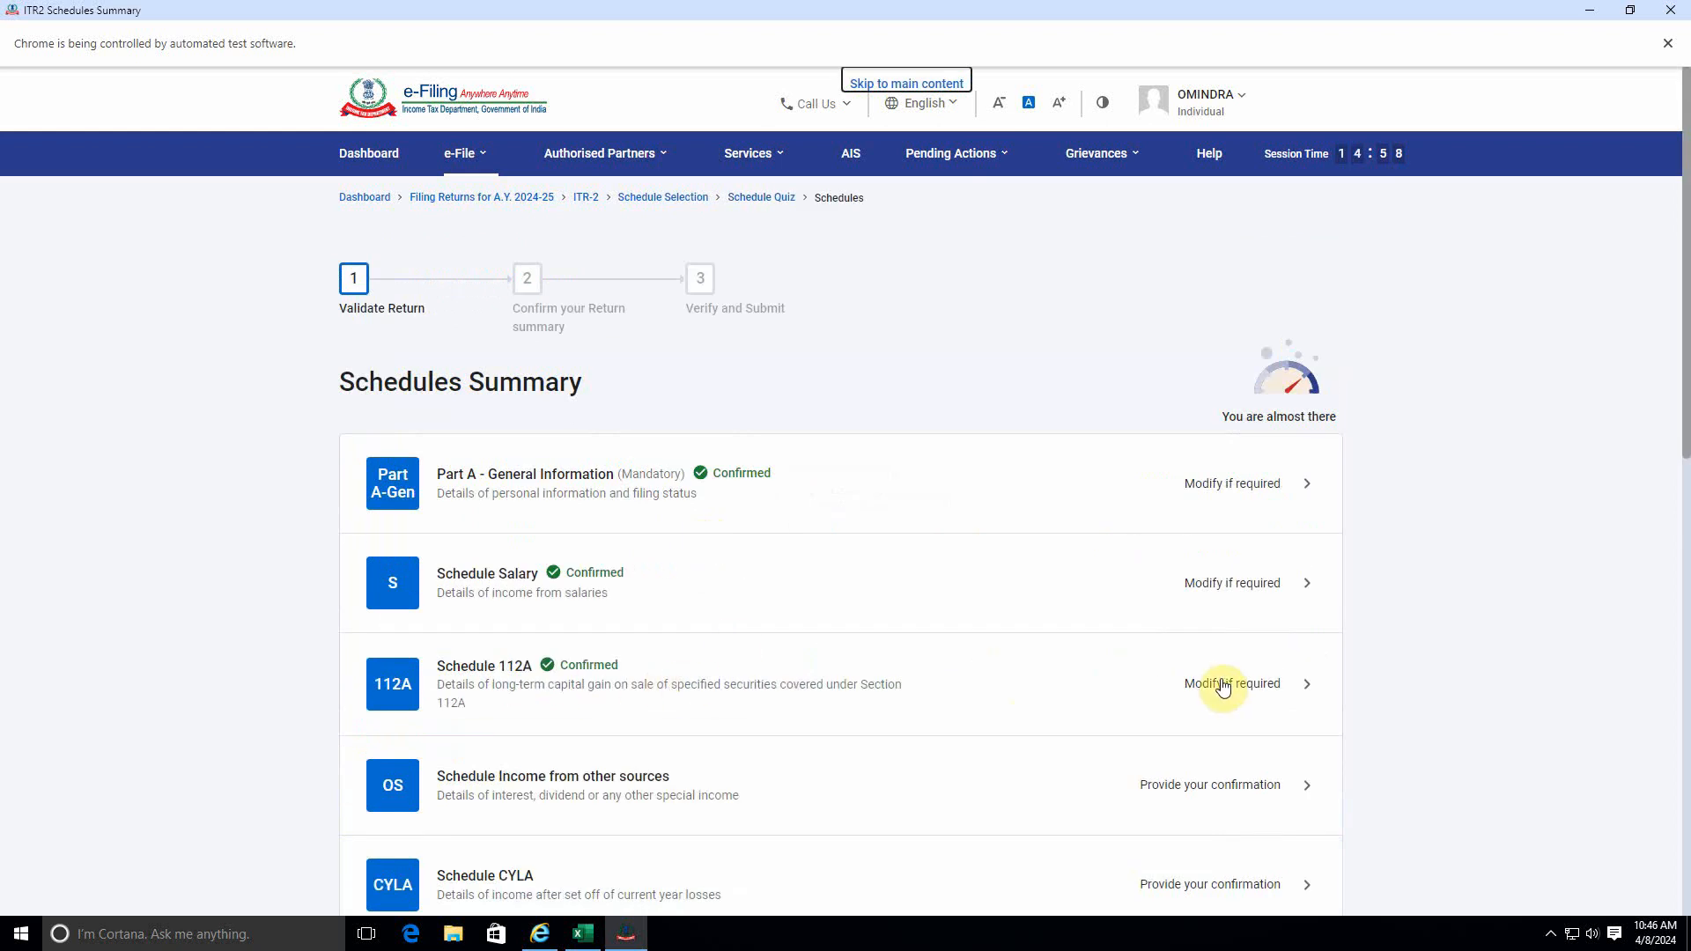
# Review Schedule Income from other sources and confirm it without adding any income details.
pyautogui.scroll(-3, 896, 634)
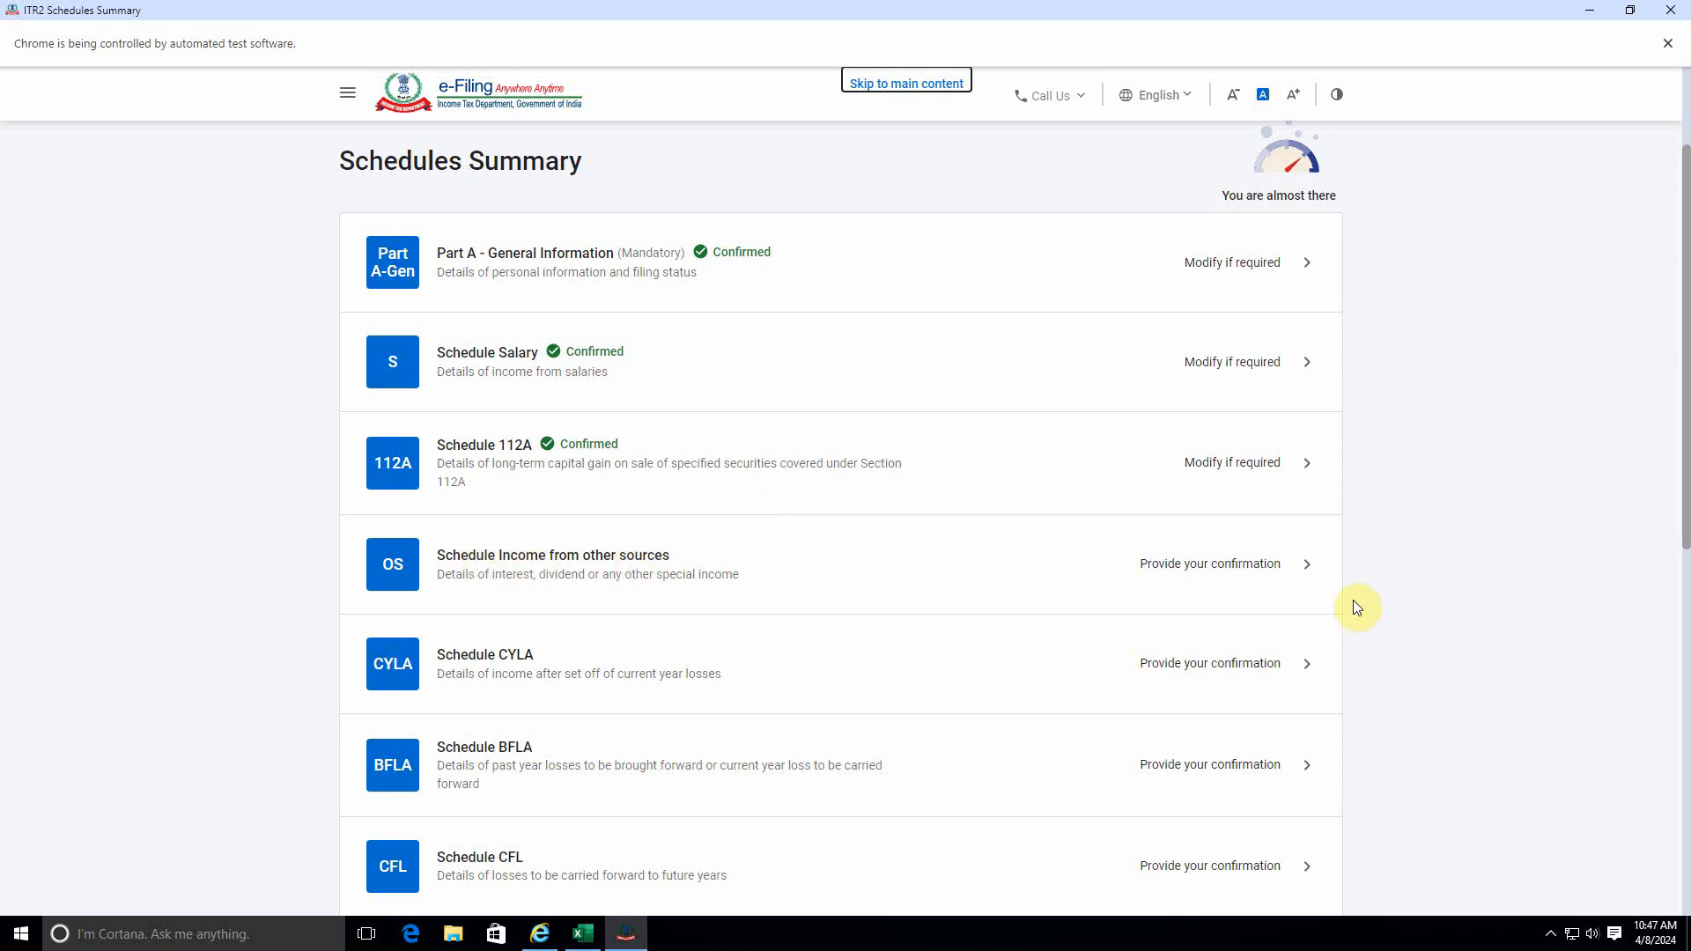
pyautogui.click(1202, 564)
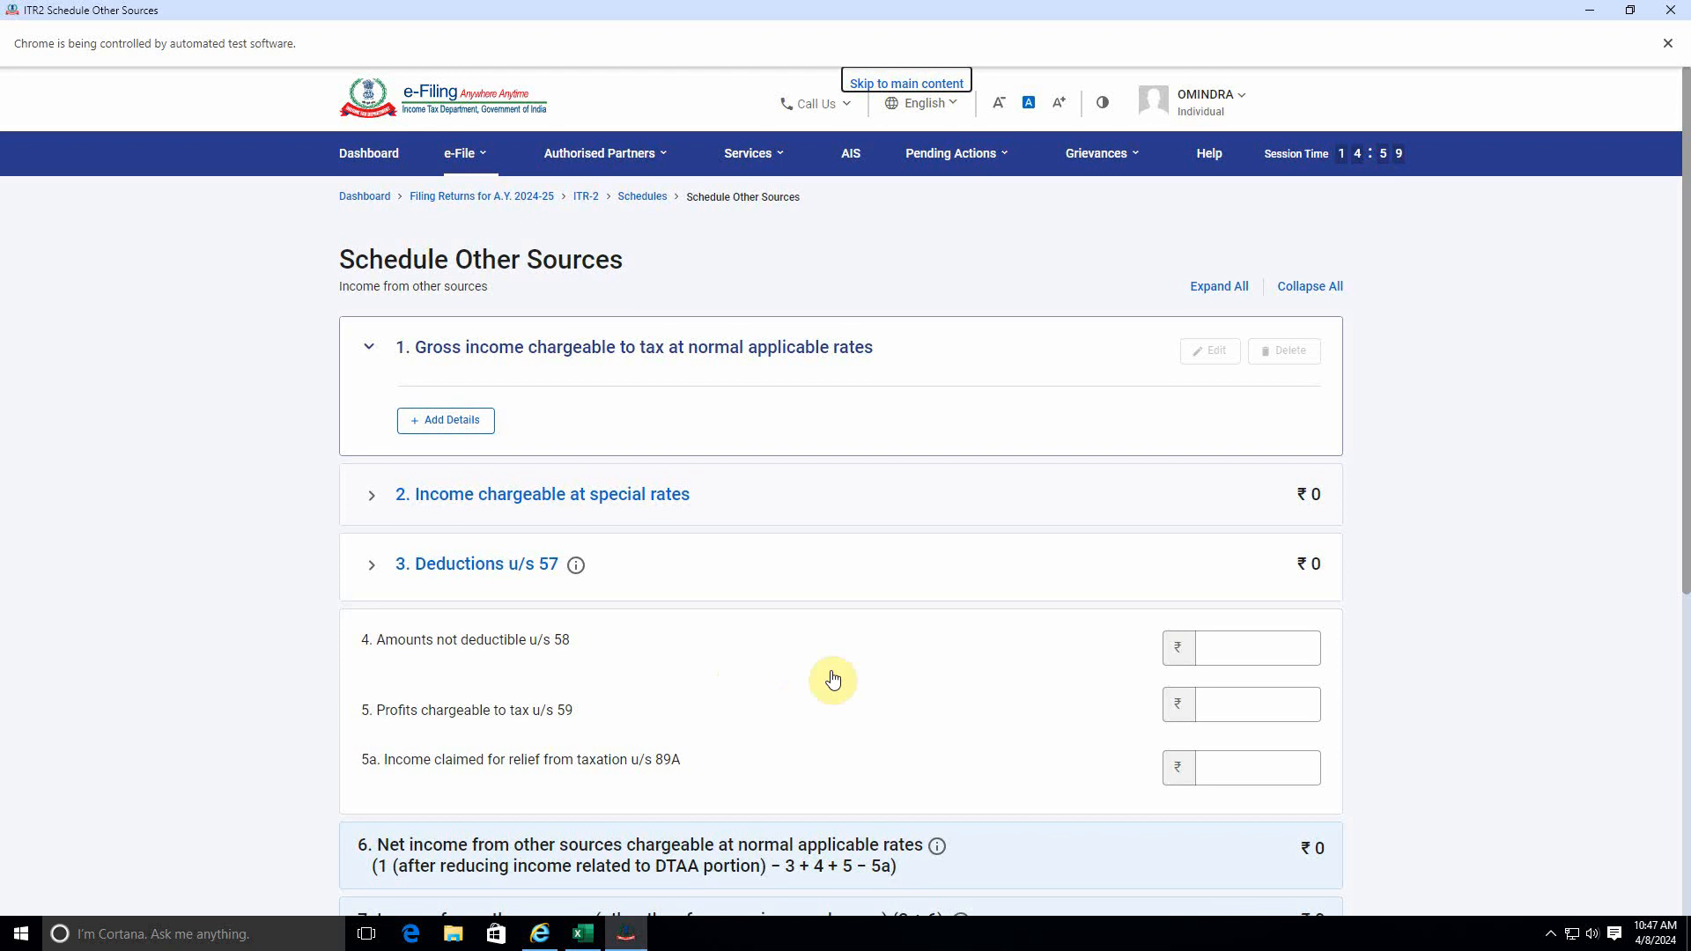
pyautogui.scroll(-4, 834, 679)
pyautogui.scroll(-1, 848, 611)
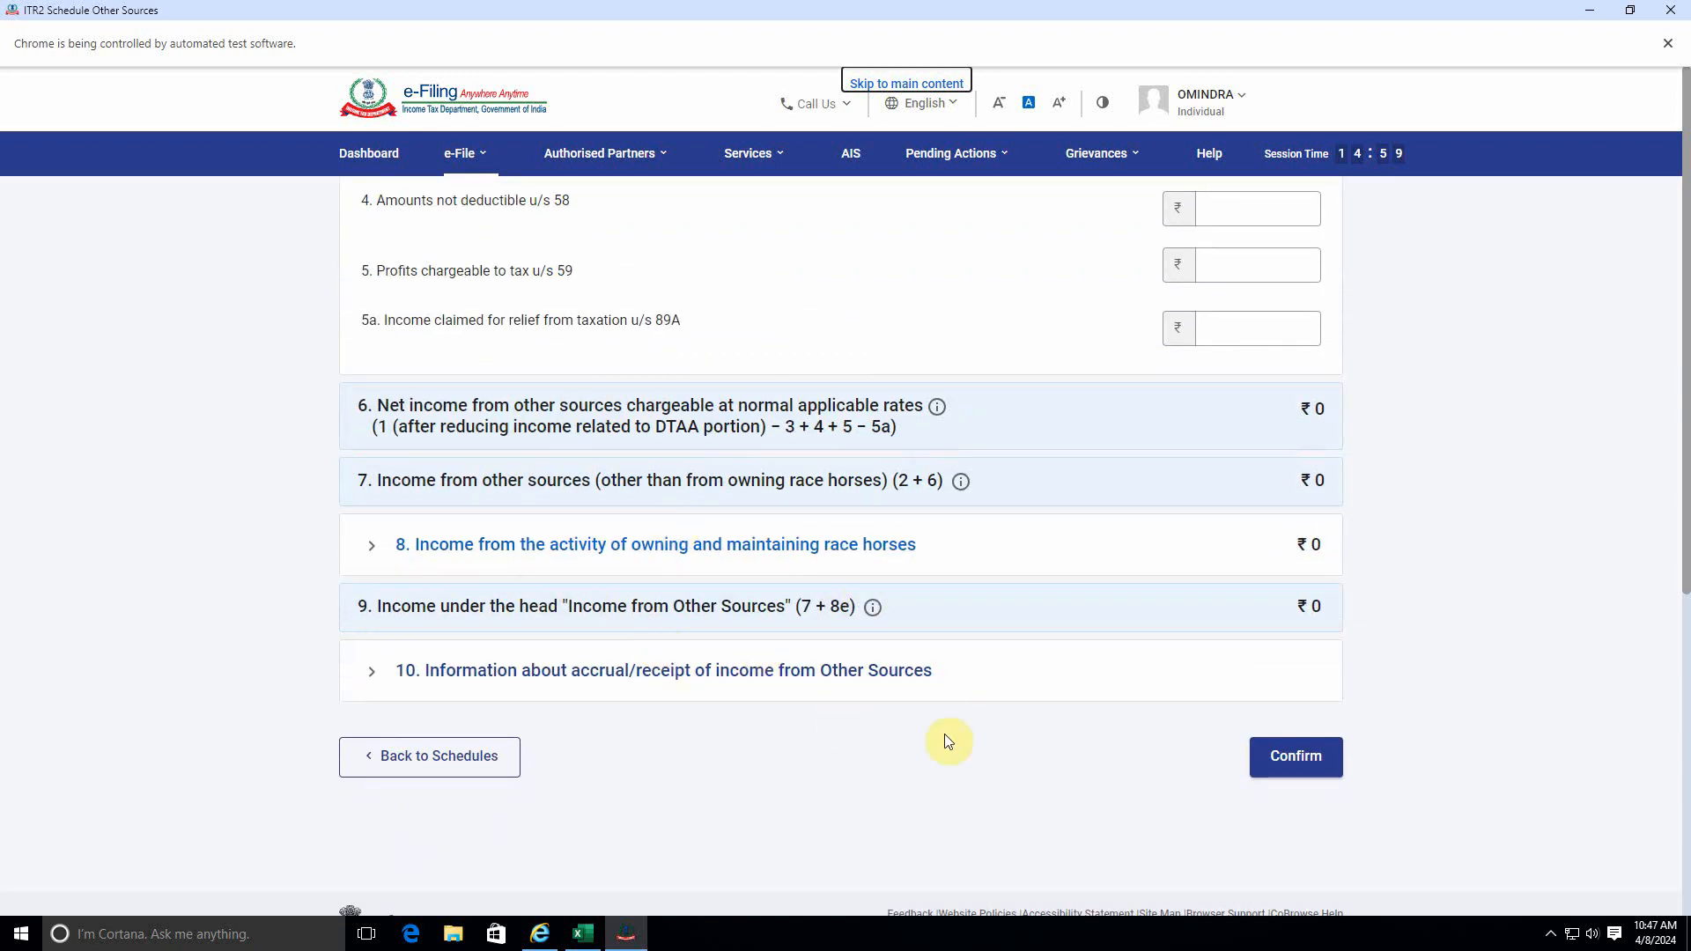
pyautogui.scroll(-1, 946, 738)
pyautogui.click(1325, 720)
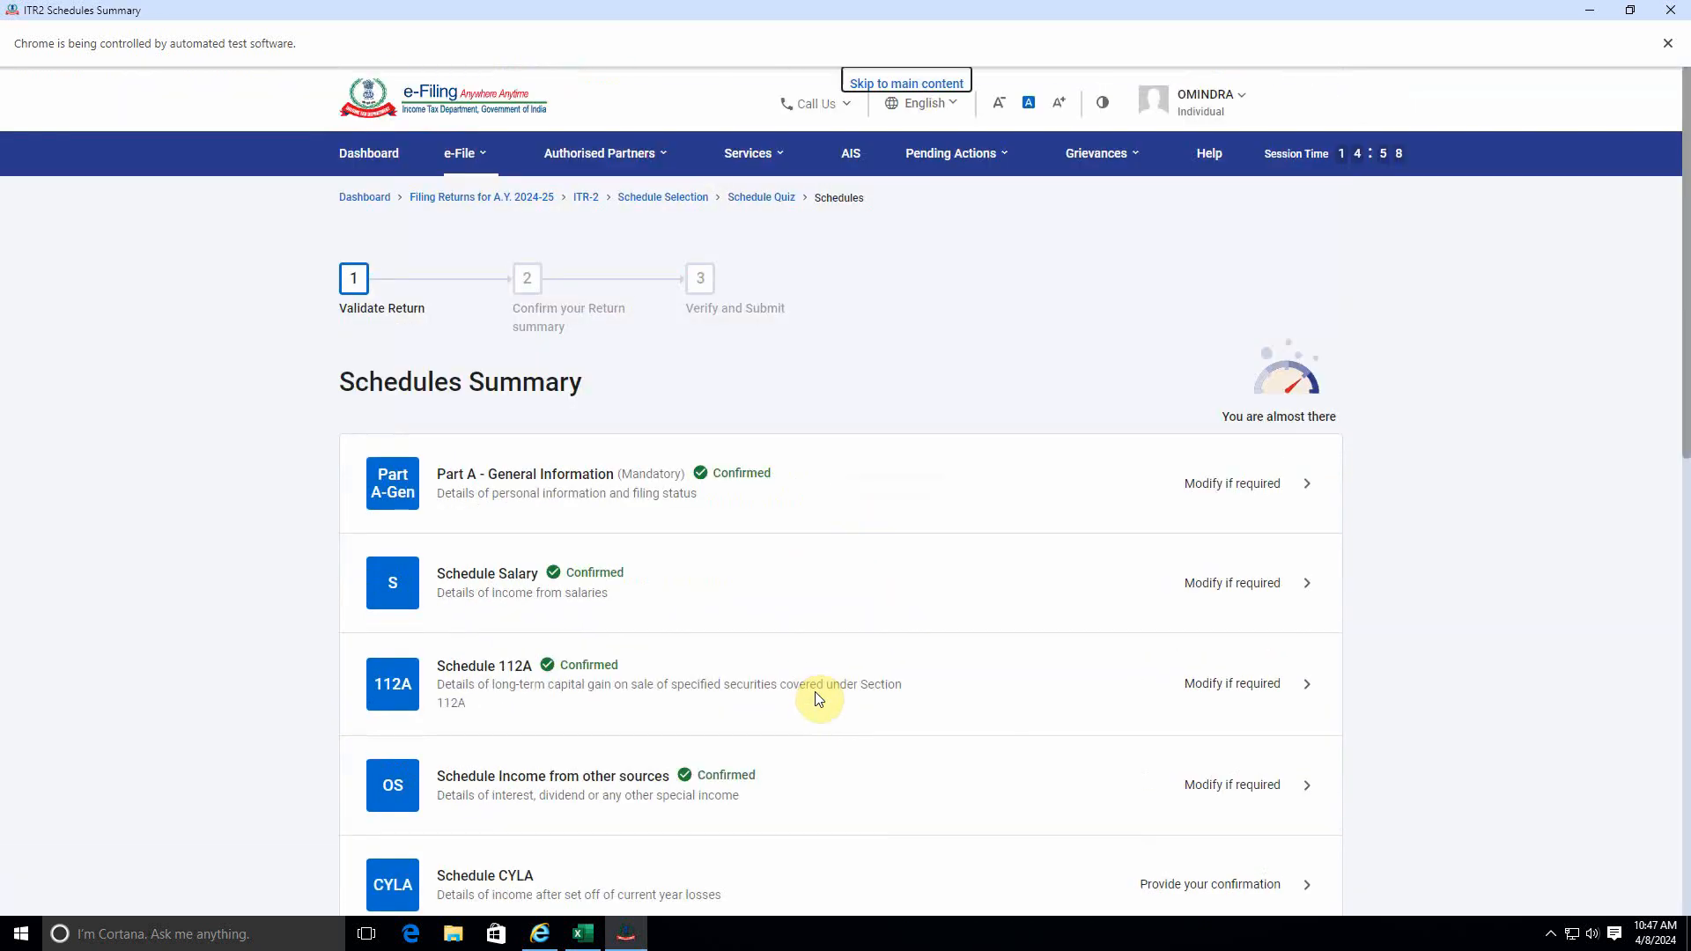
# Go back to the schedule selection and add Schedule Capital Gains from the Income category.
pyautogui.scroll(-3, 818, 698)
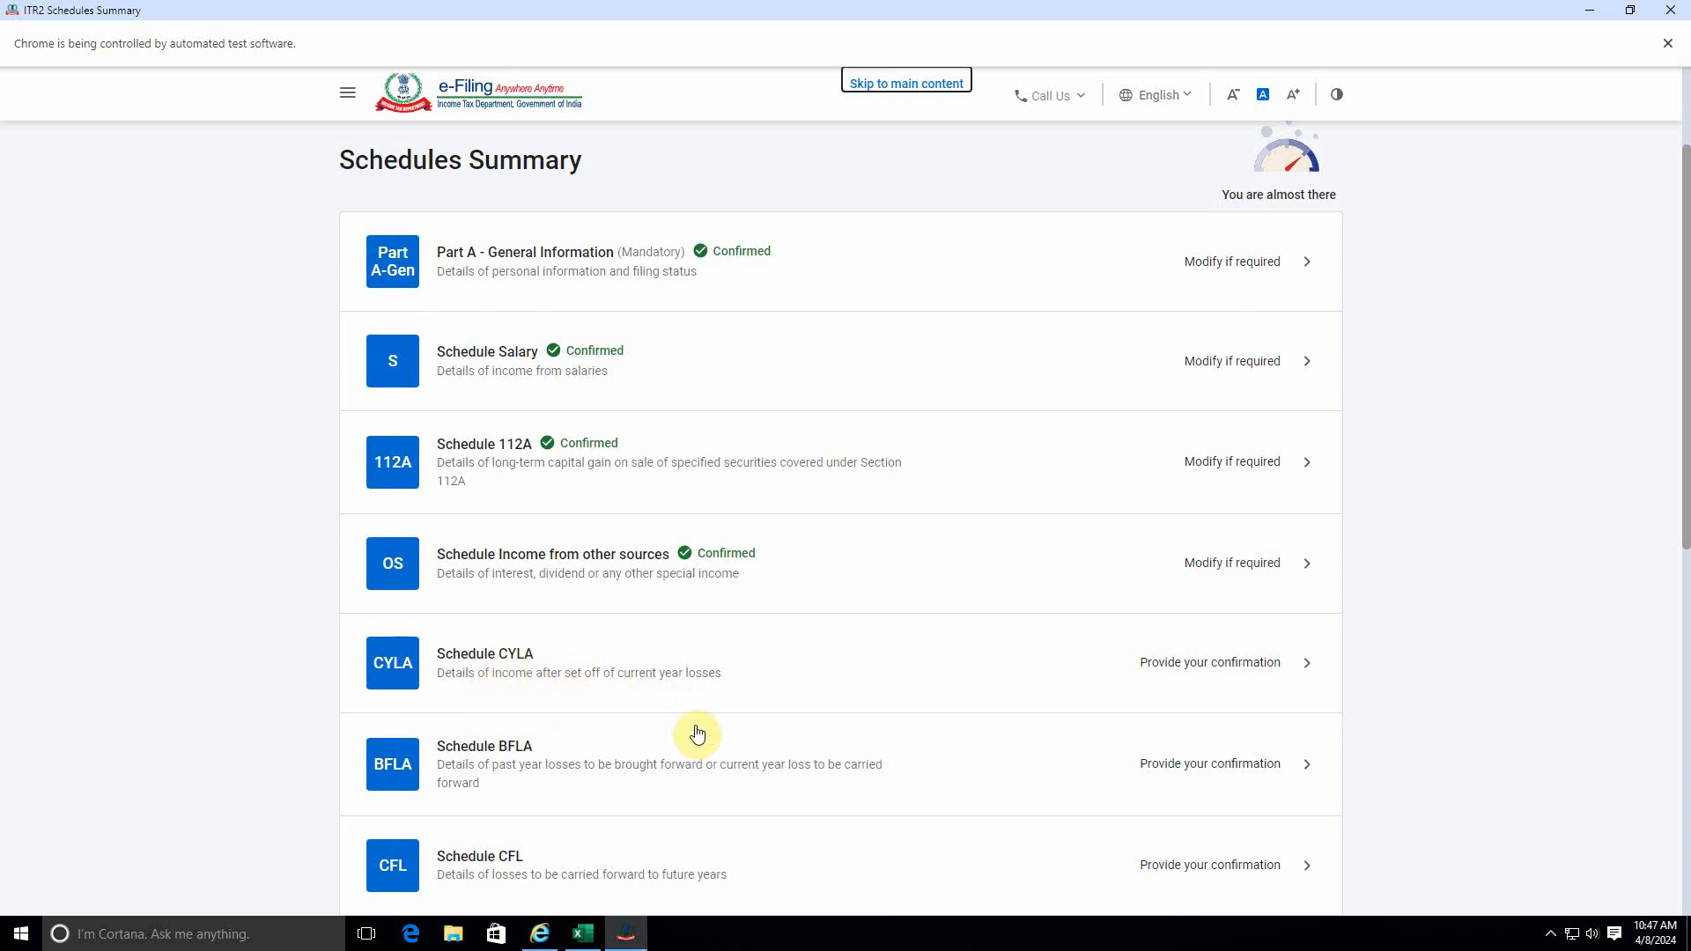
pyautogui.scroll(-7, 634, 704)
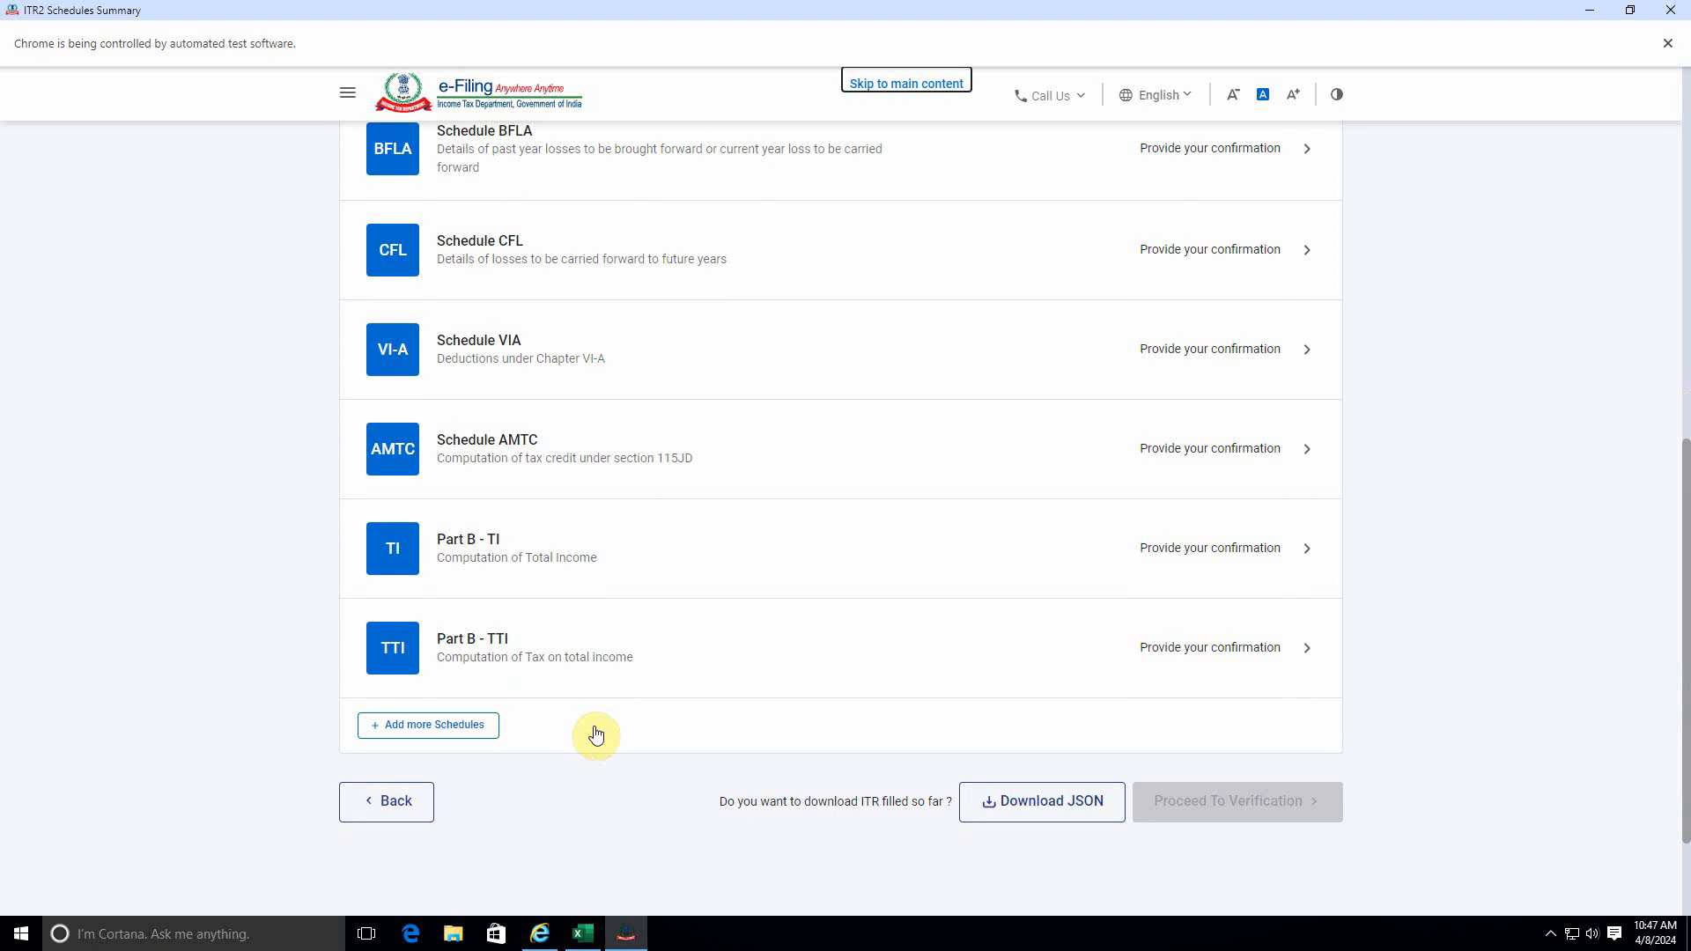
pyautogui.scroll(5, 591, 734)
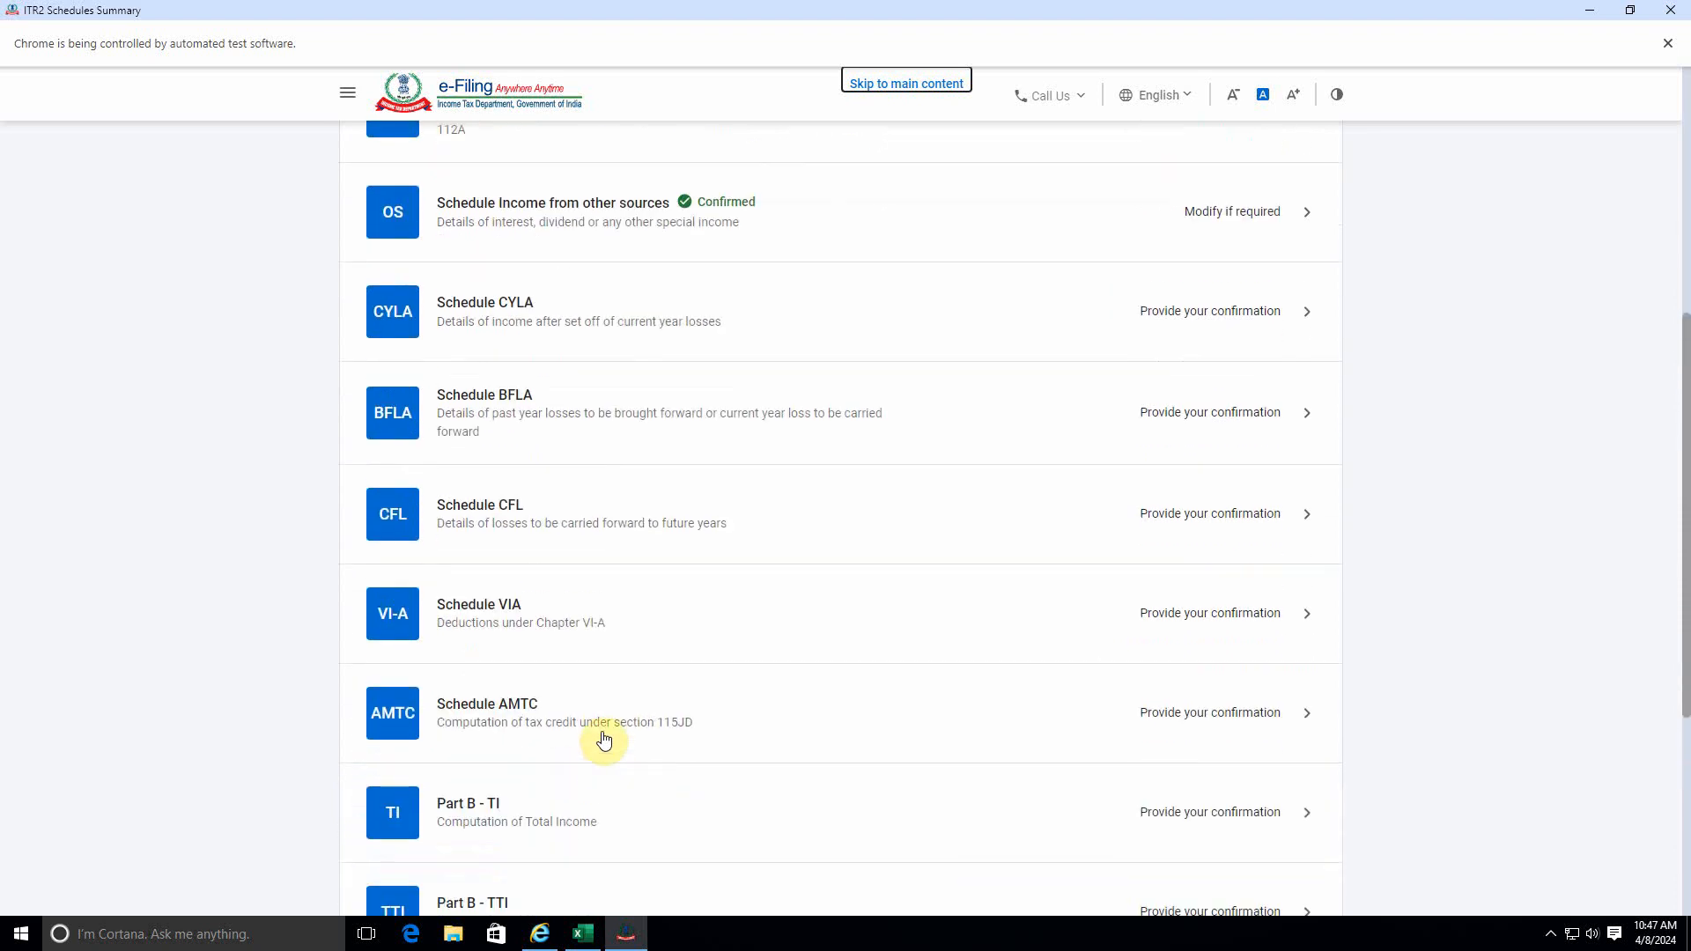
pyautogui.scroll(-5, 596, 738)
pyautogui.click(415, 727)
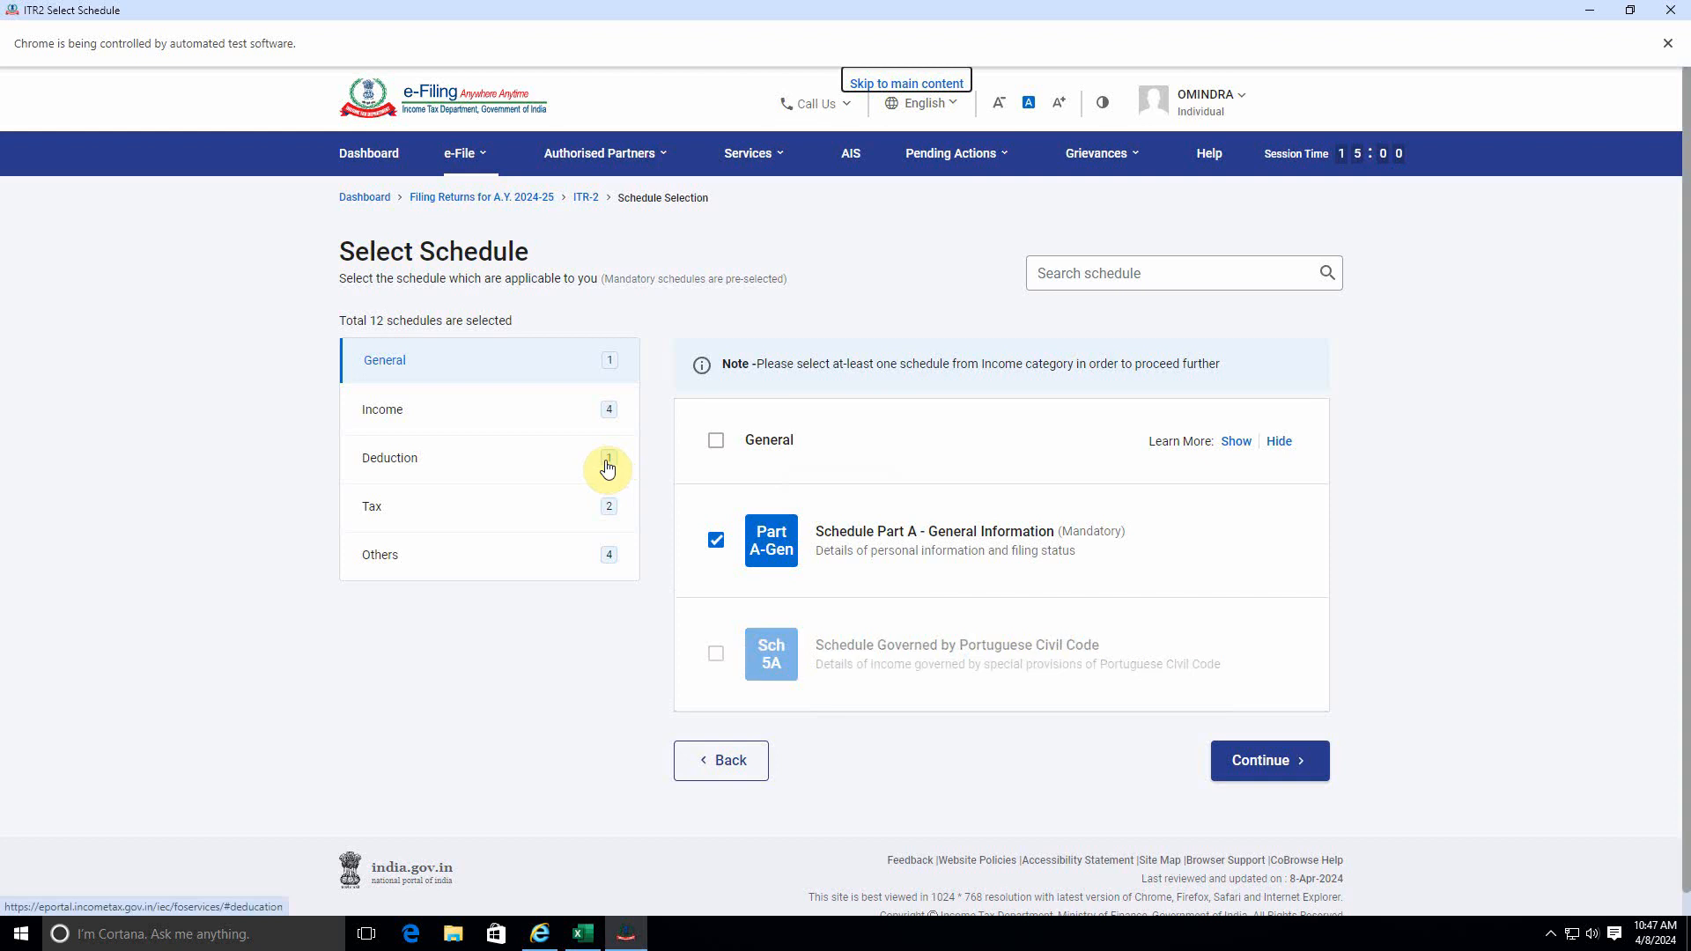
pyautogui.click(560, 407)
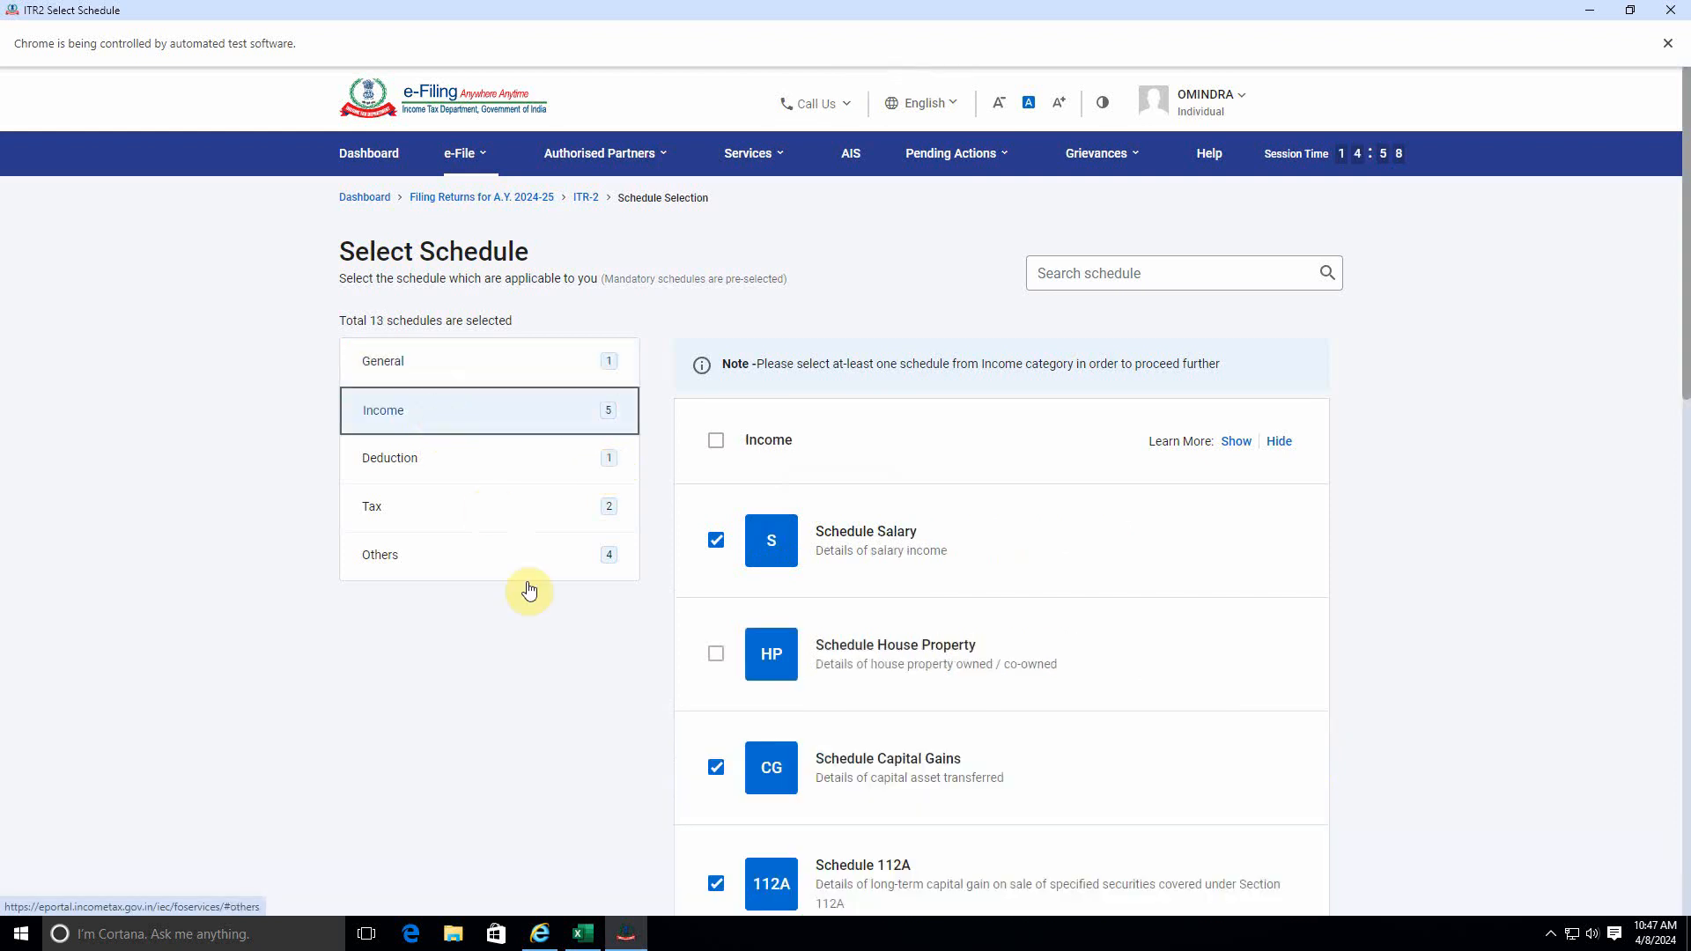
# Review the schedules selected under the Income category and continue to the Schedules Summary.
pyautogui.scroll(-3, 704, 634)
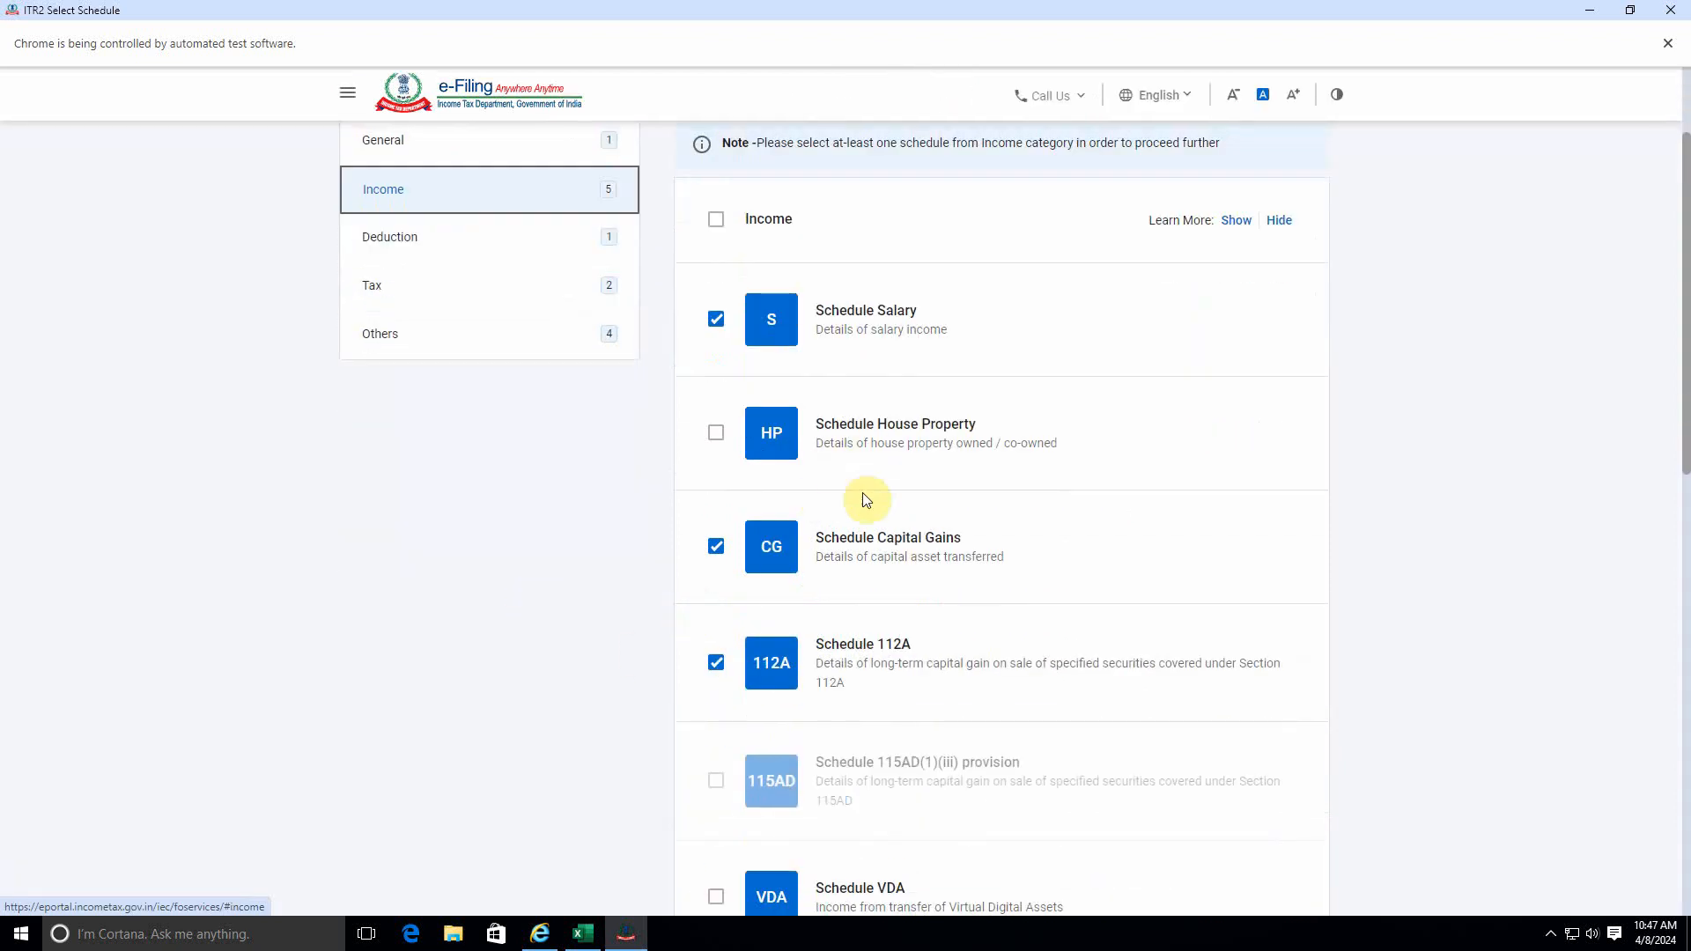
pyautogui.scroll(-2, 872, 520)
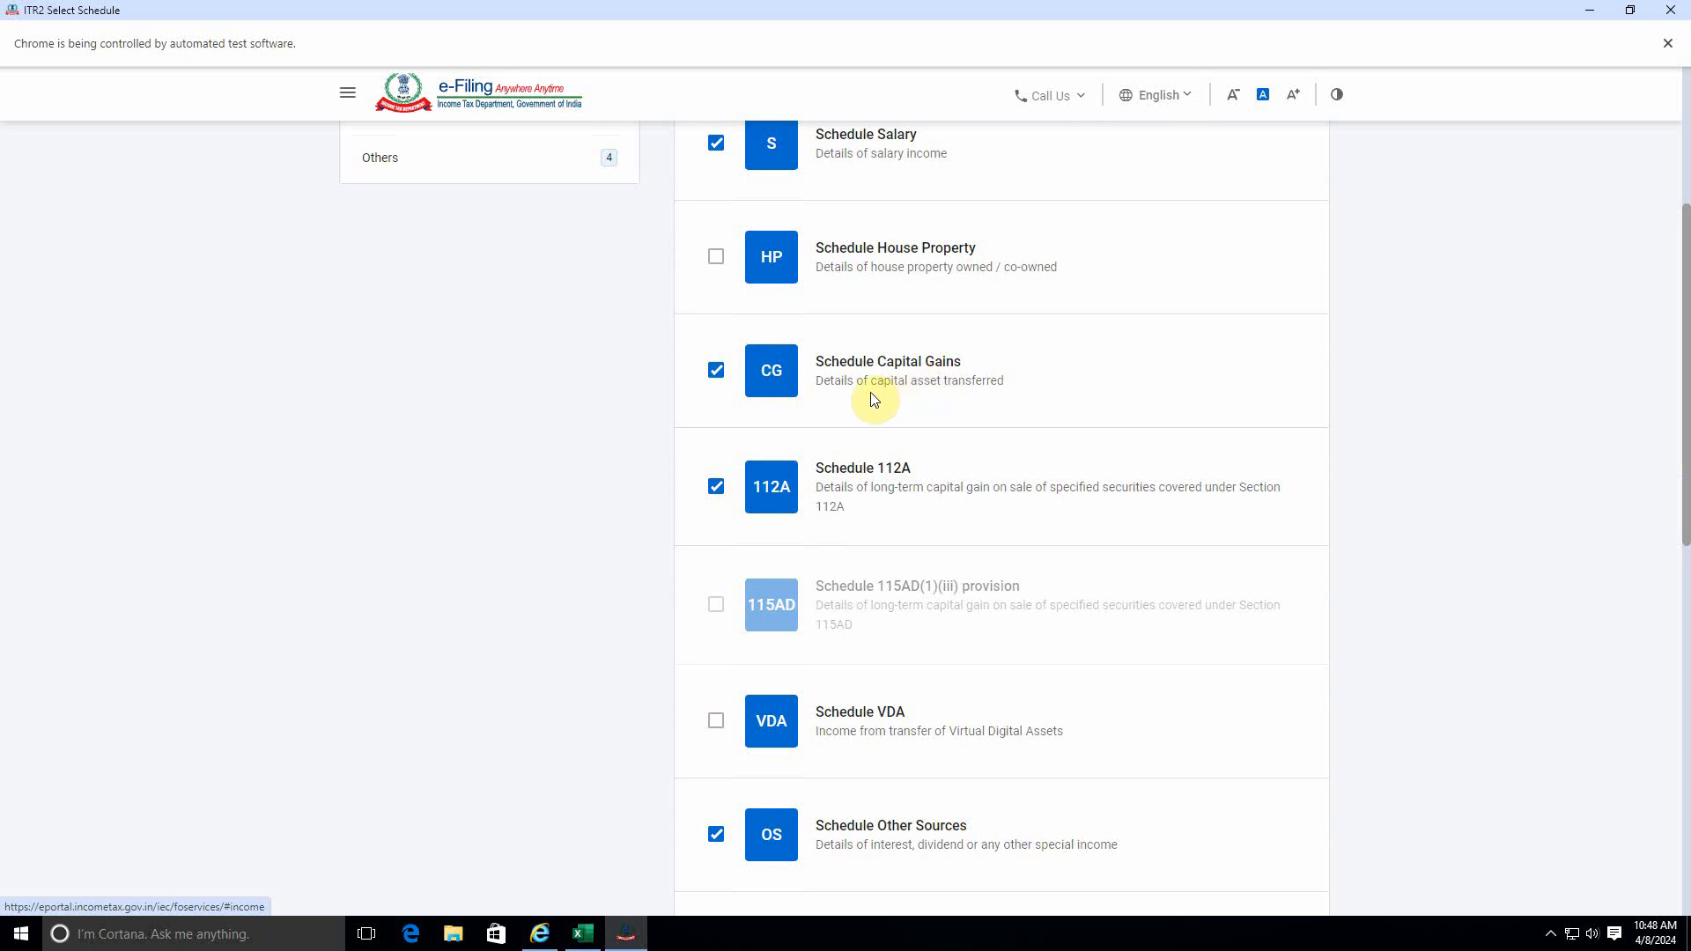
pyautogui.scroll(2, 850, 431)
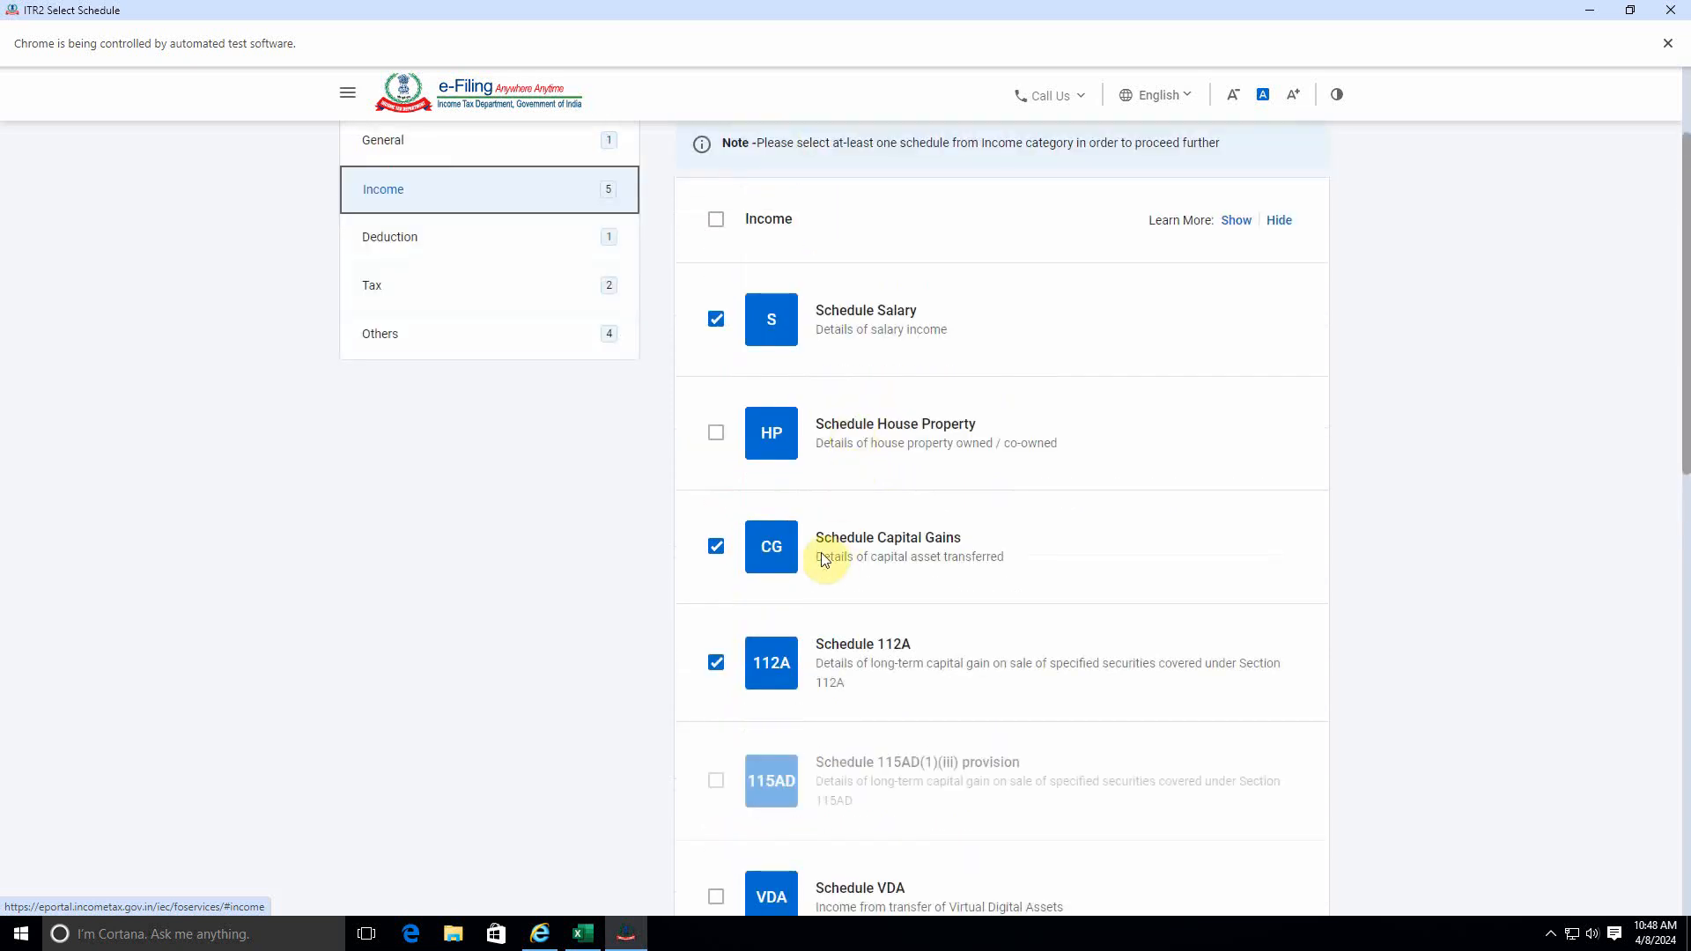
pyautogui.scroll(-4, 833, 558)
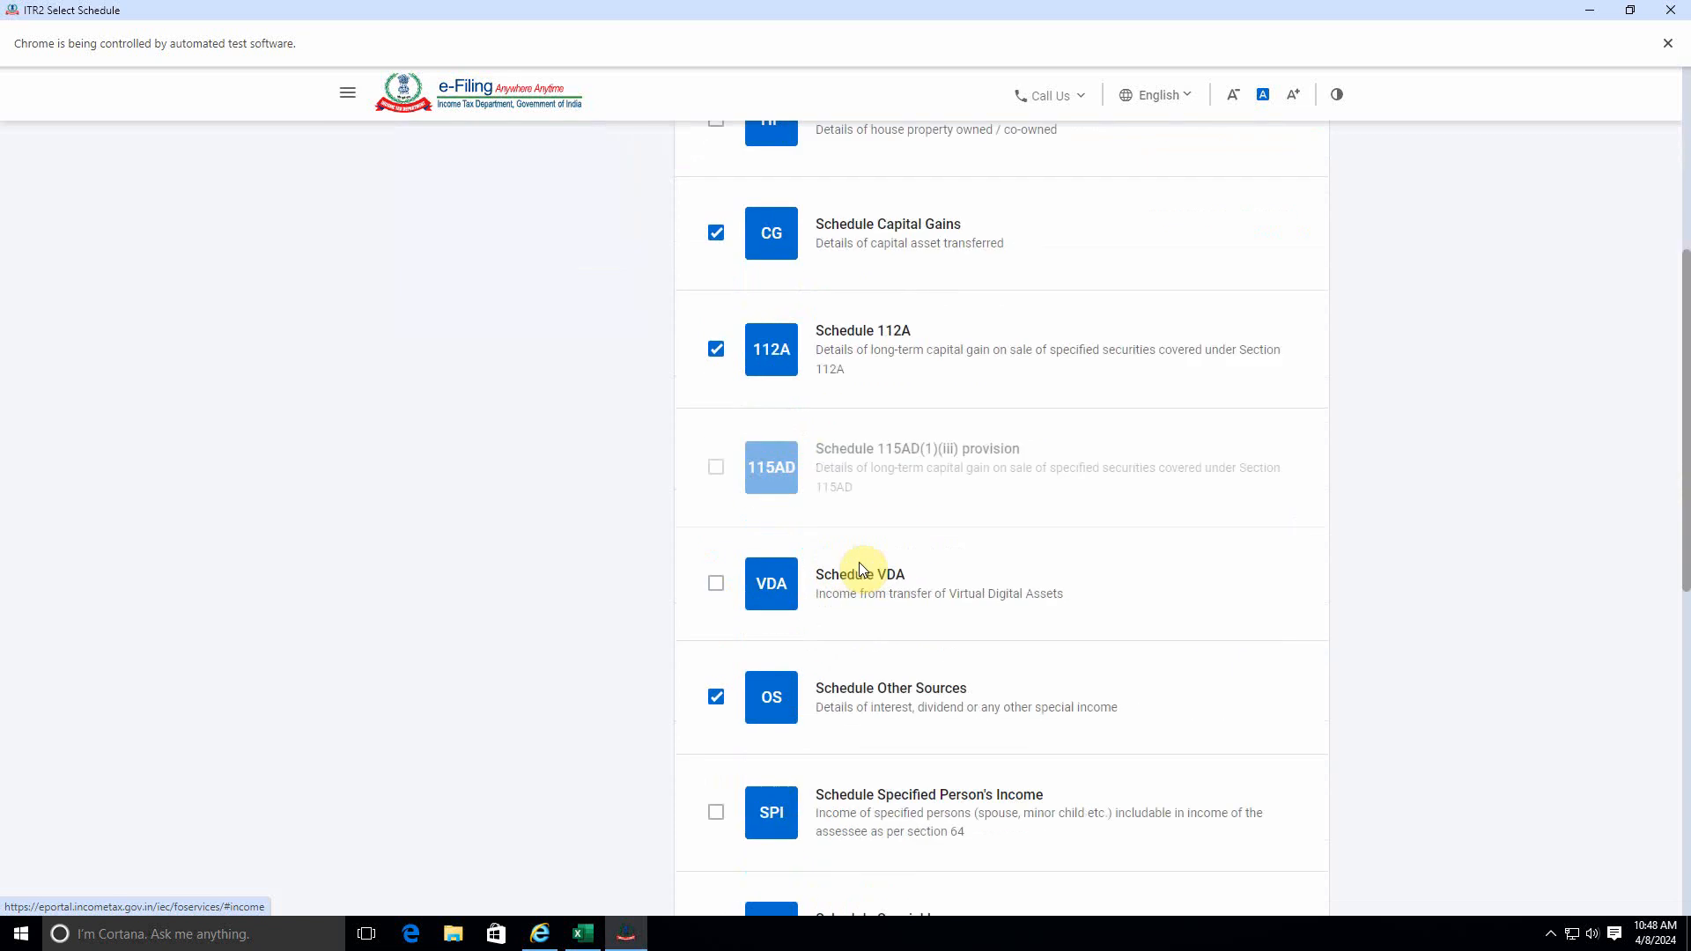
pyautogui.scroll(-6, 862, 555)
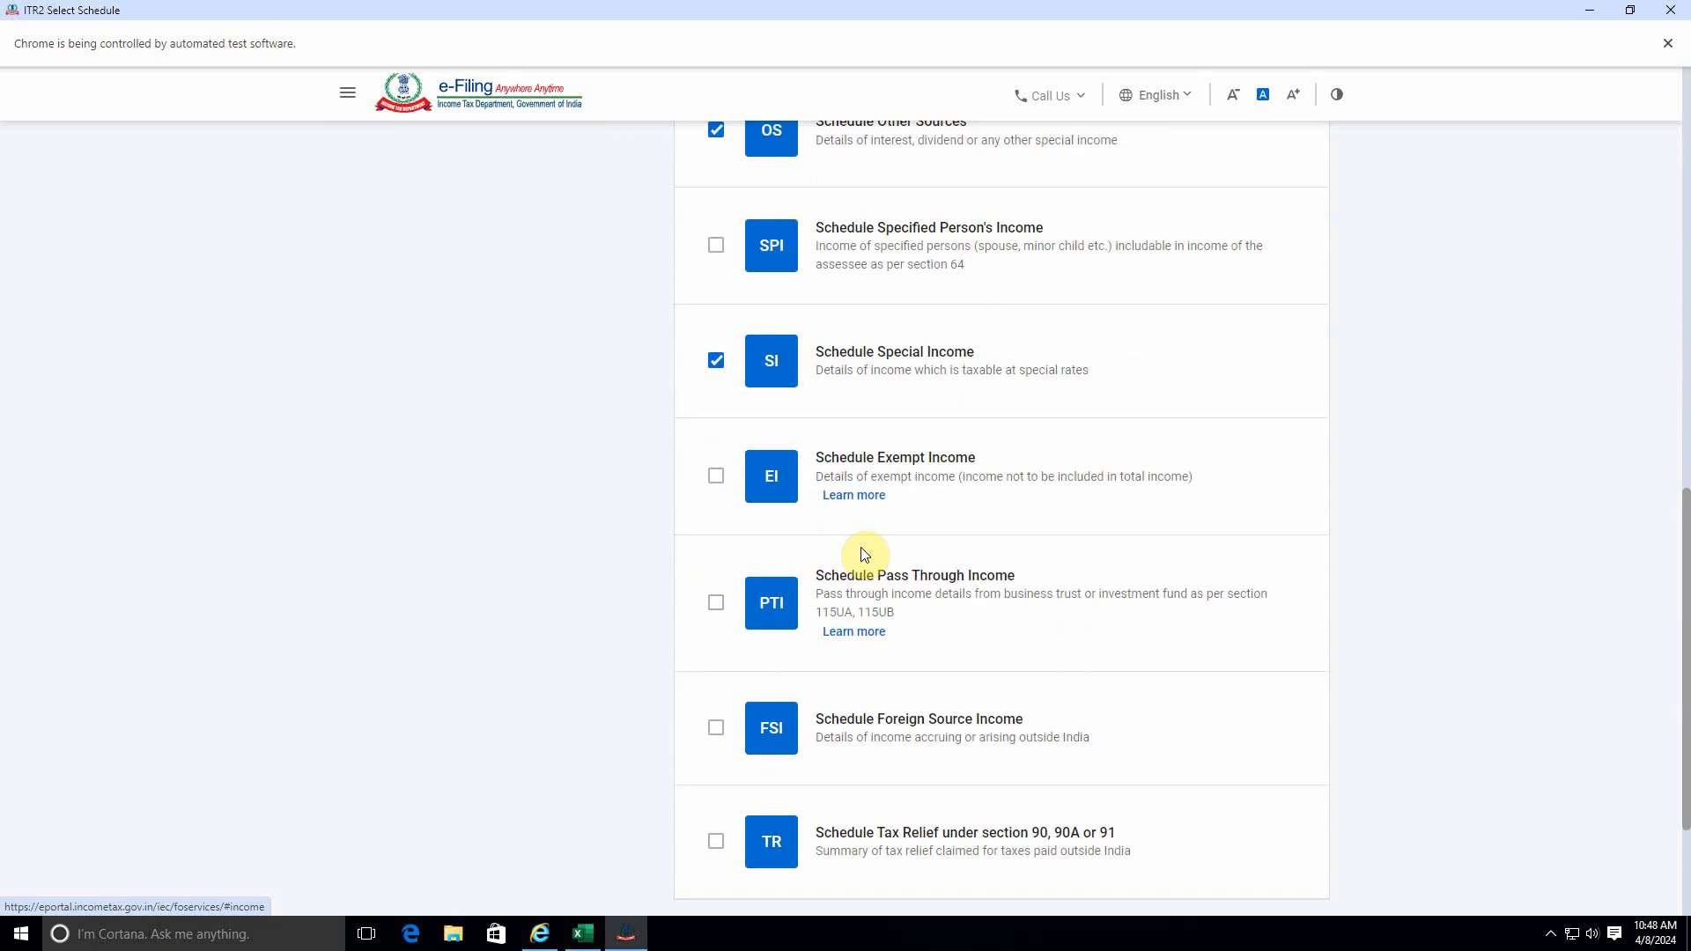
pyautogui.scroll(10, 864, 553)
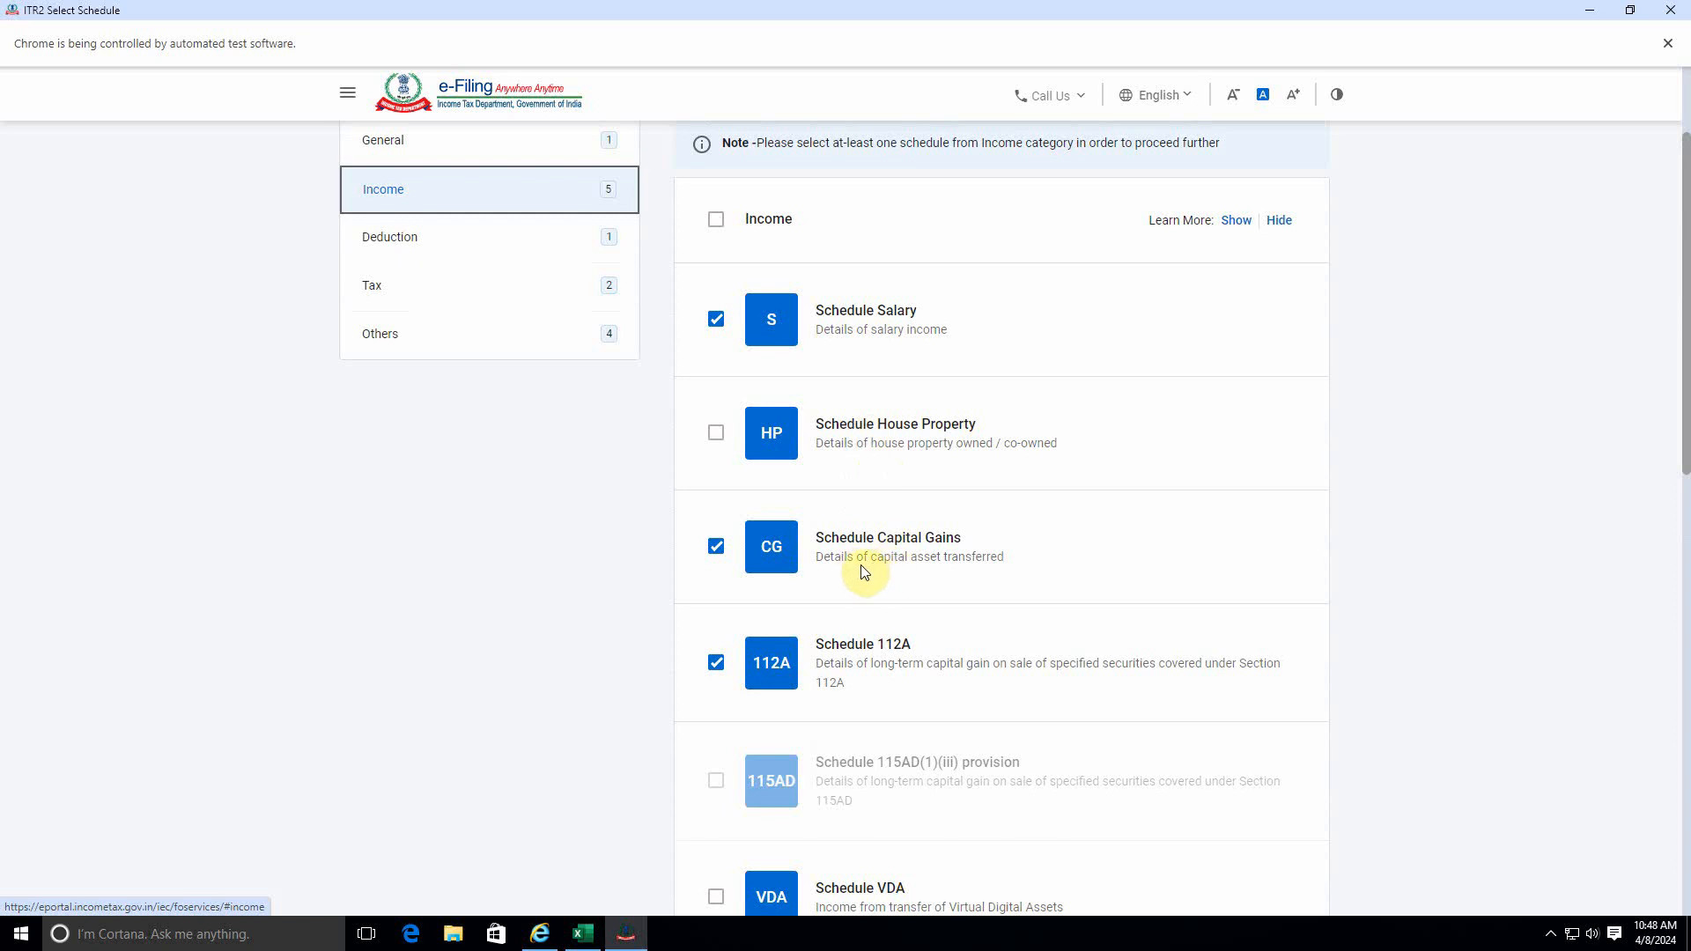
pyautogui.scroll(-2, 939, 663)
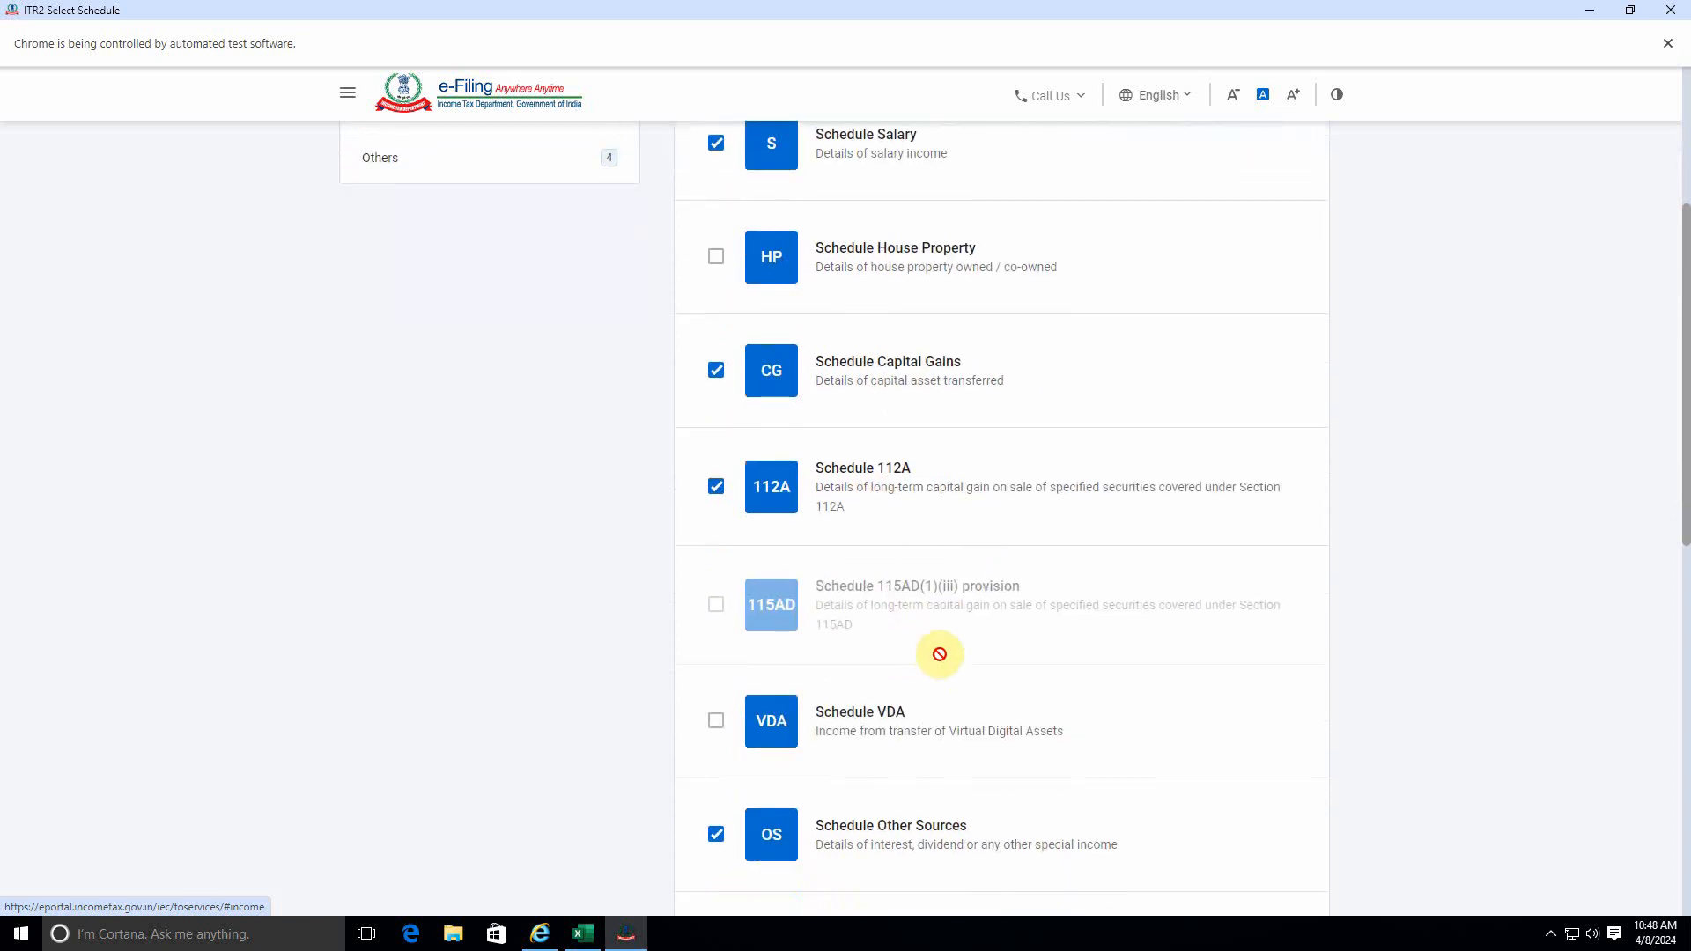
pyautogui.scroll(-6, 939, 651)
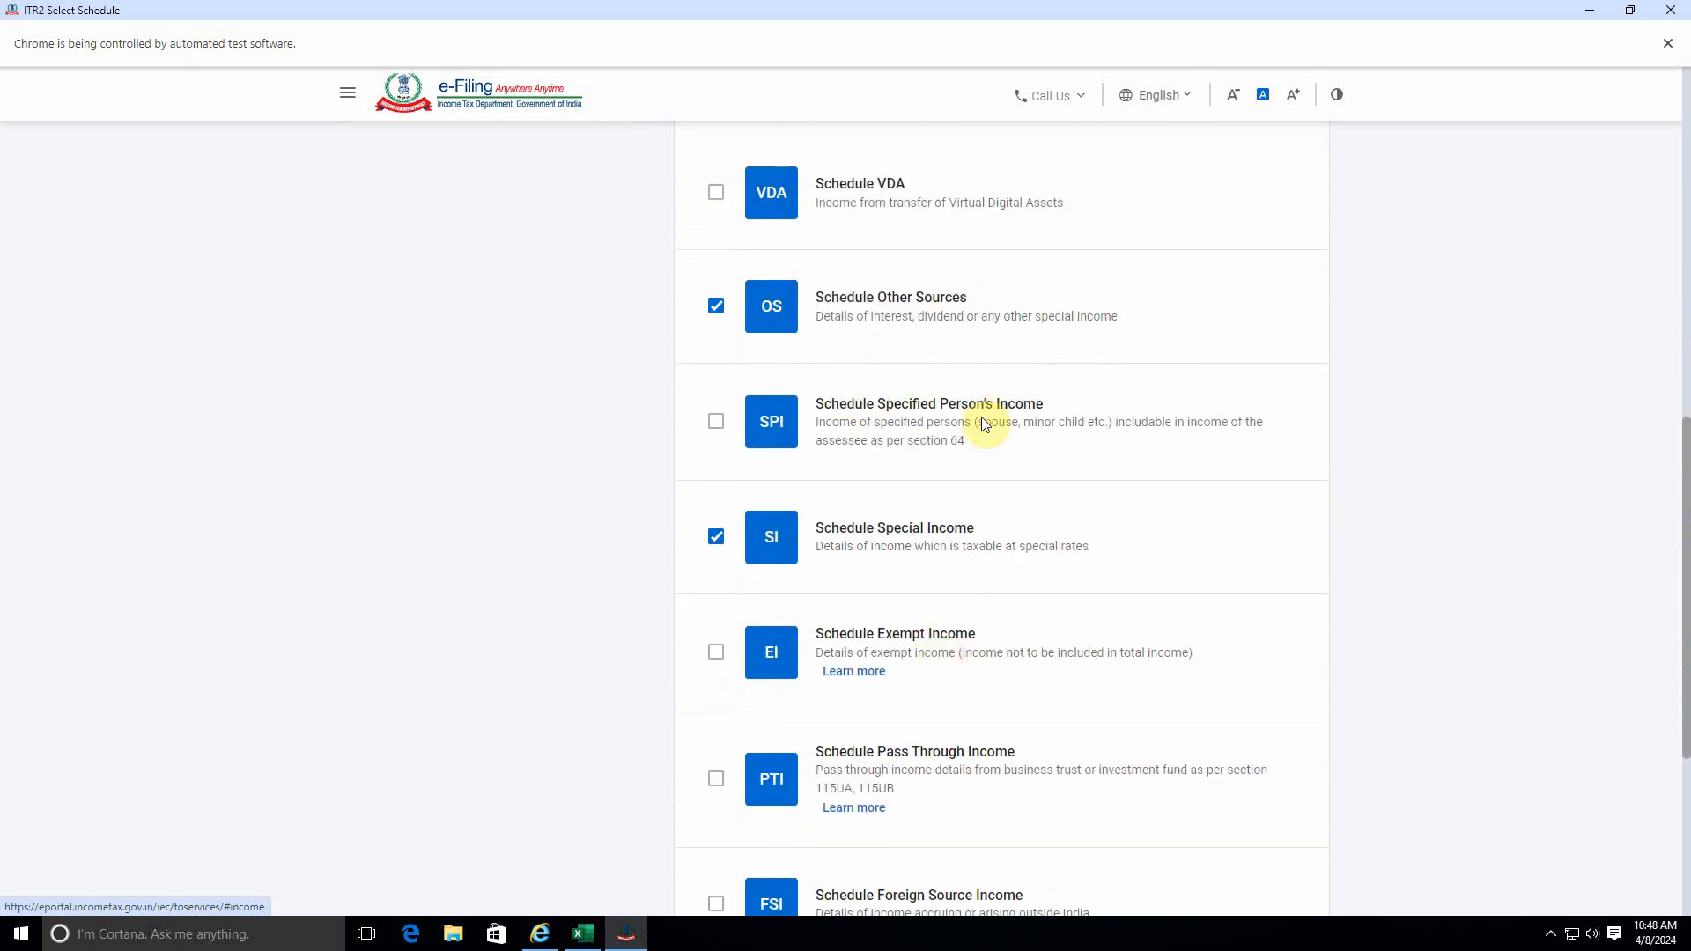
pyautogui.scroll(-3, 952, 660)
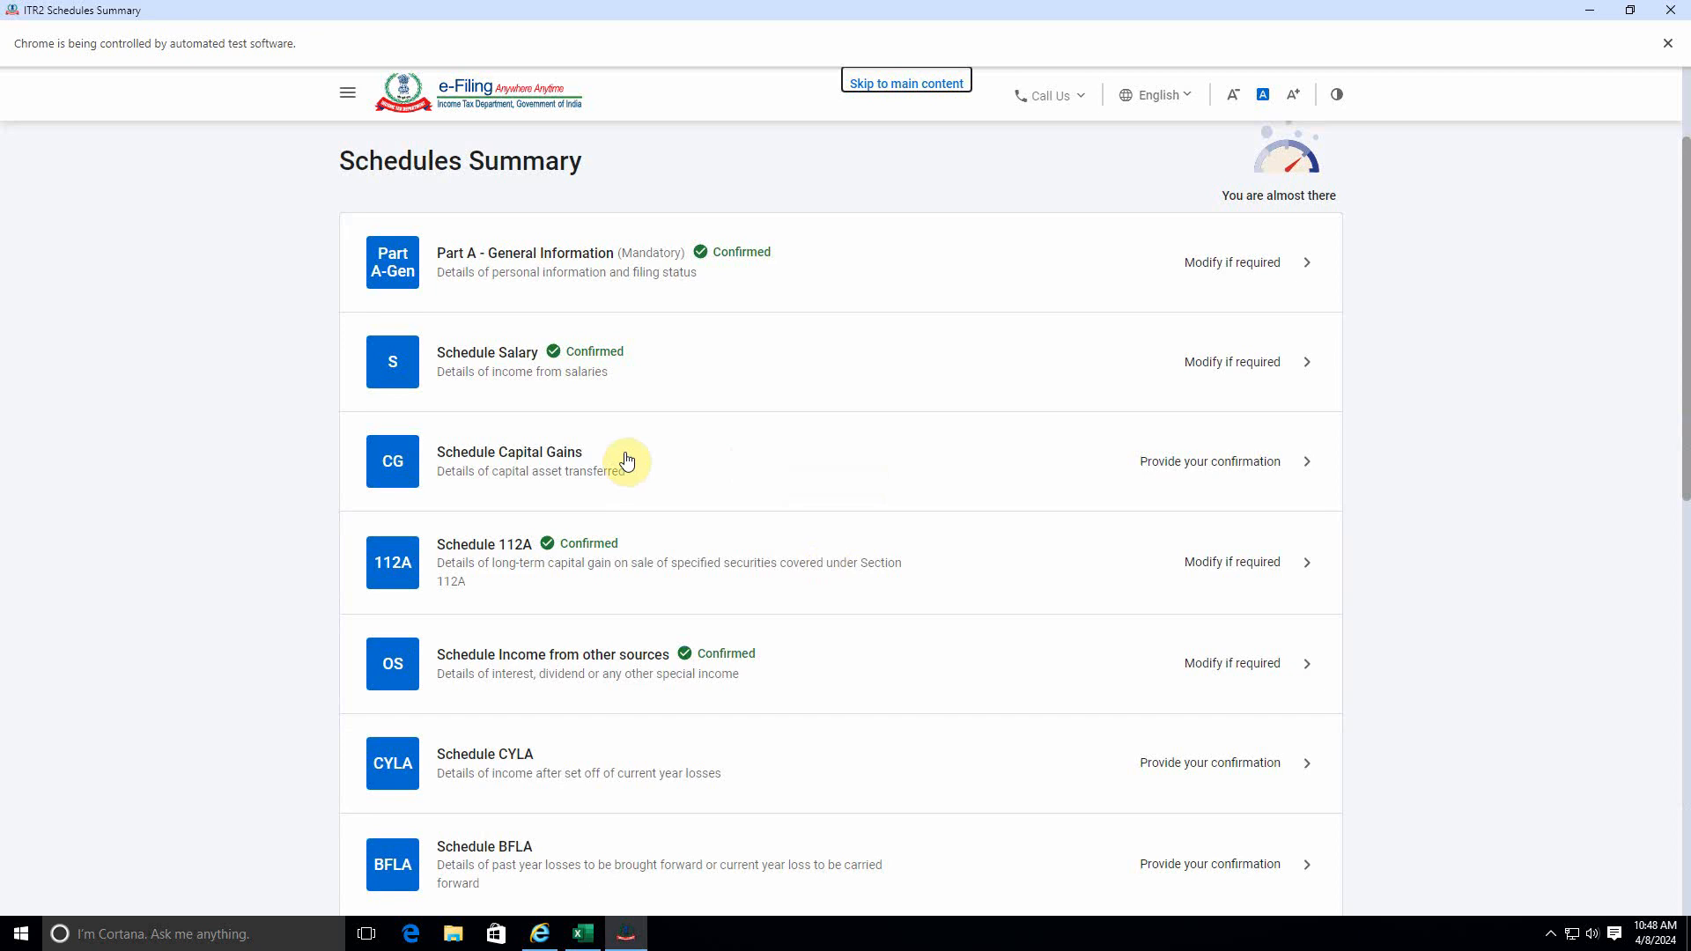
# Open Schedule Capital Gains, additionally select equity shares with STT paid under section 111A as assets sold, and continue.
pyautogui.scroll(1, 651, 461)
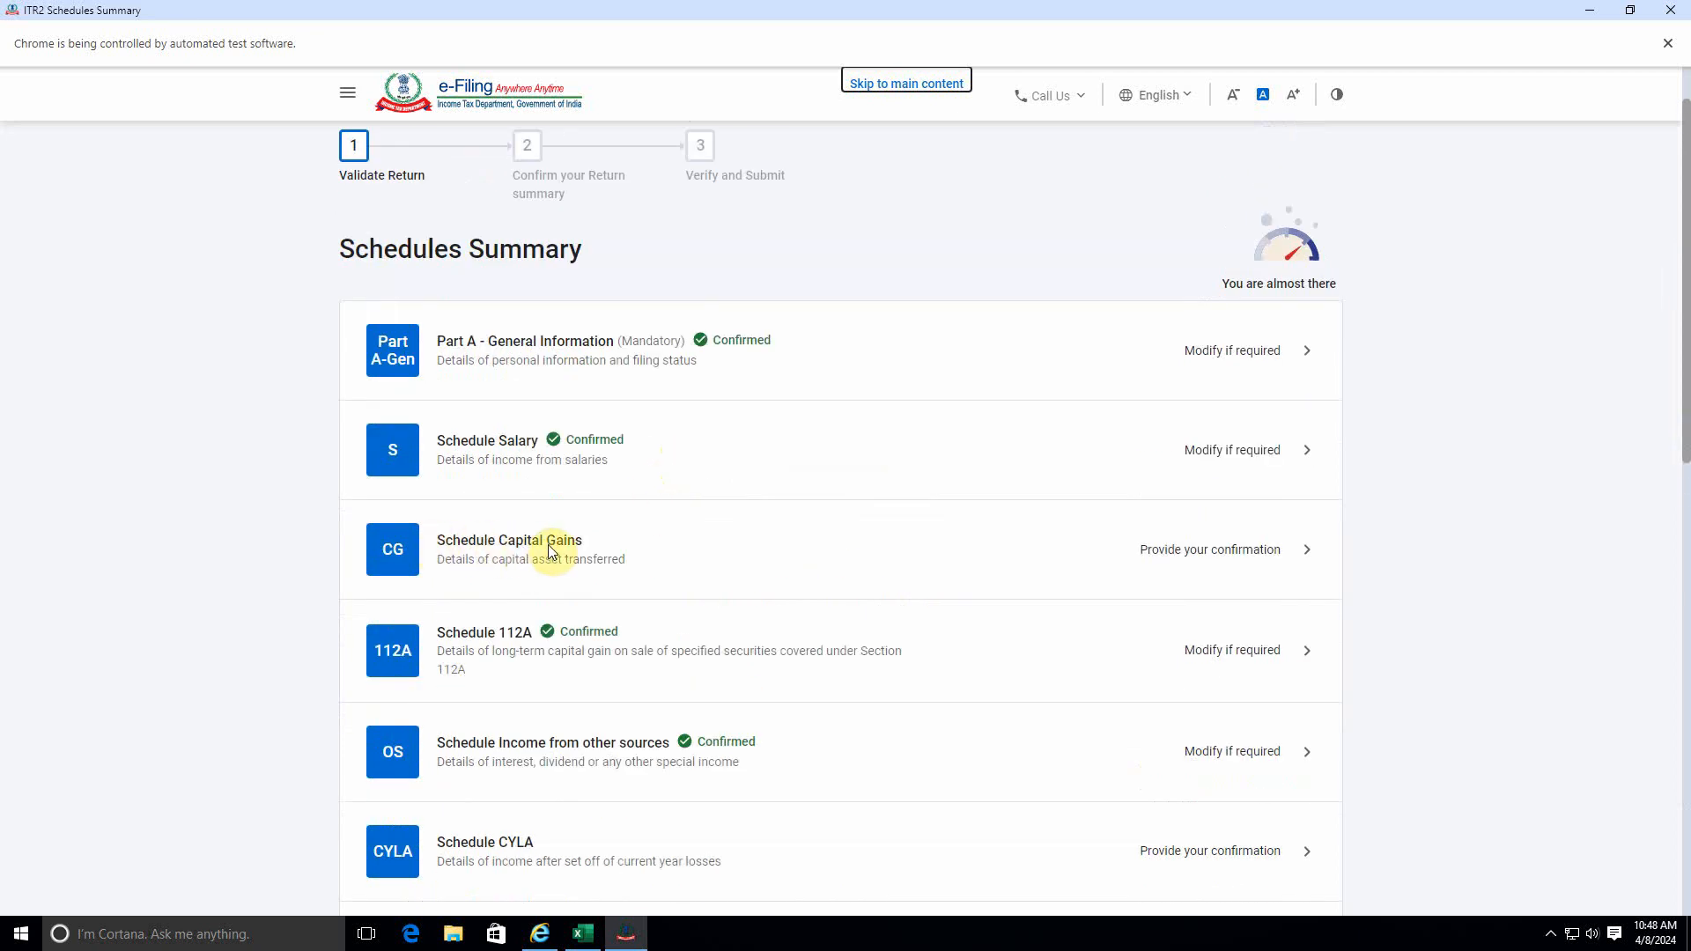
pyautogui.click(1230, 556)
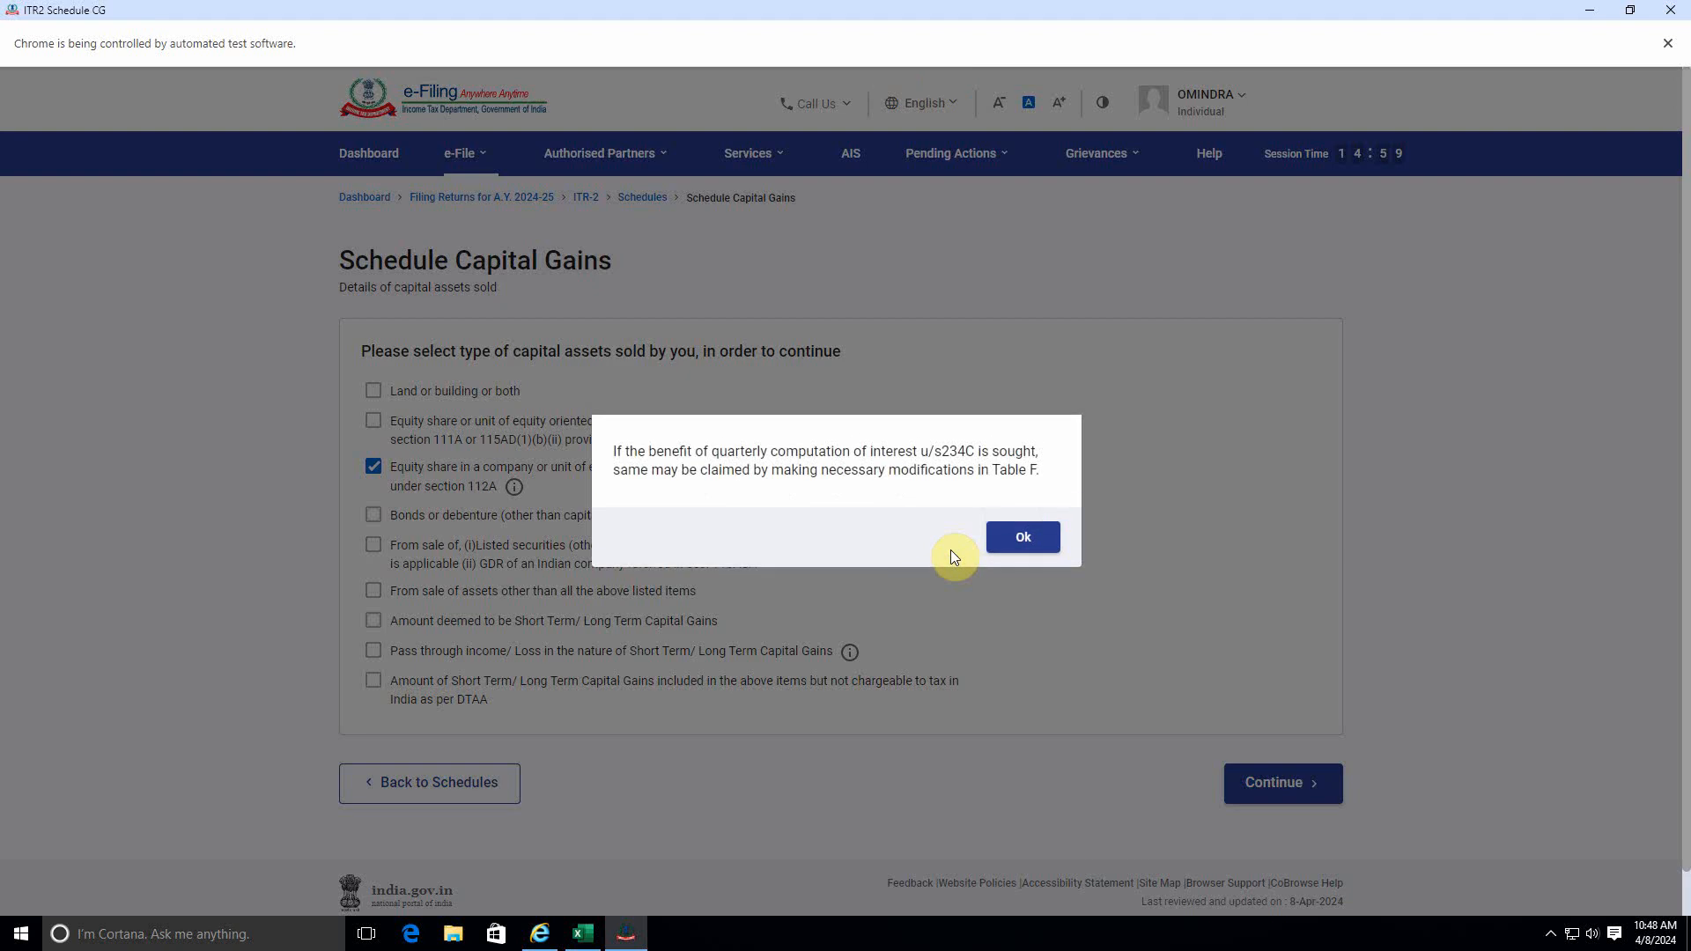
pyautogui.click(1022, 537)
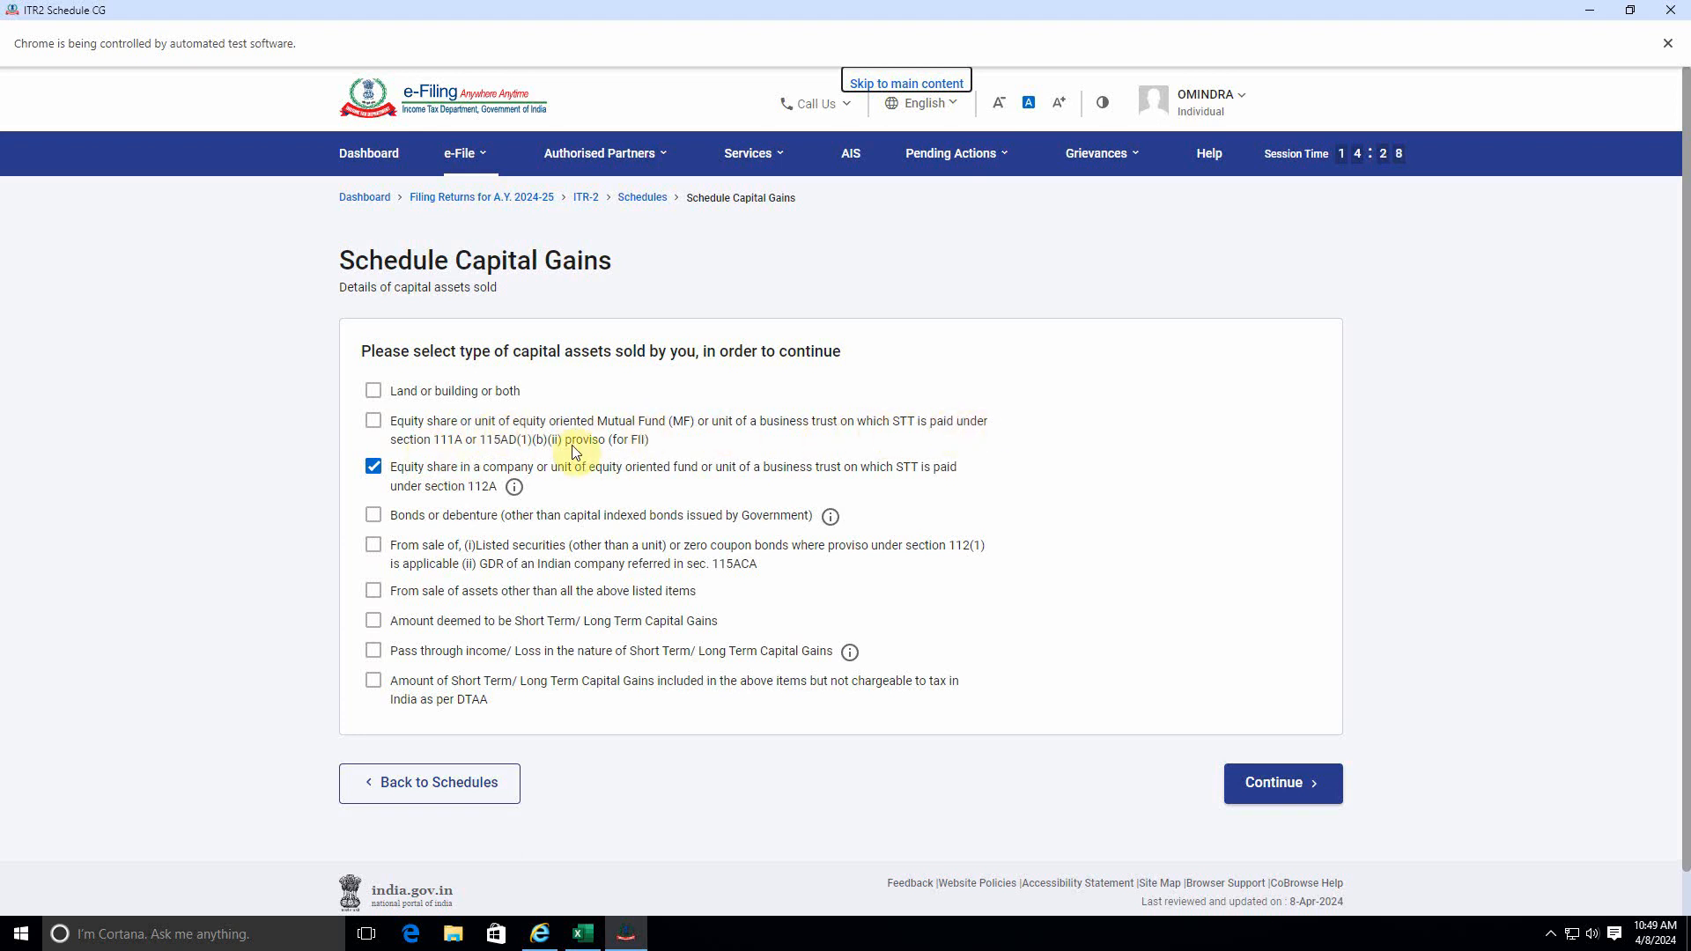
pyautogui.moveTo(519, 490)
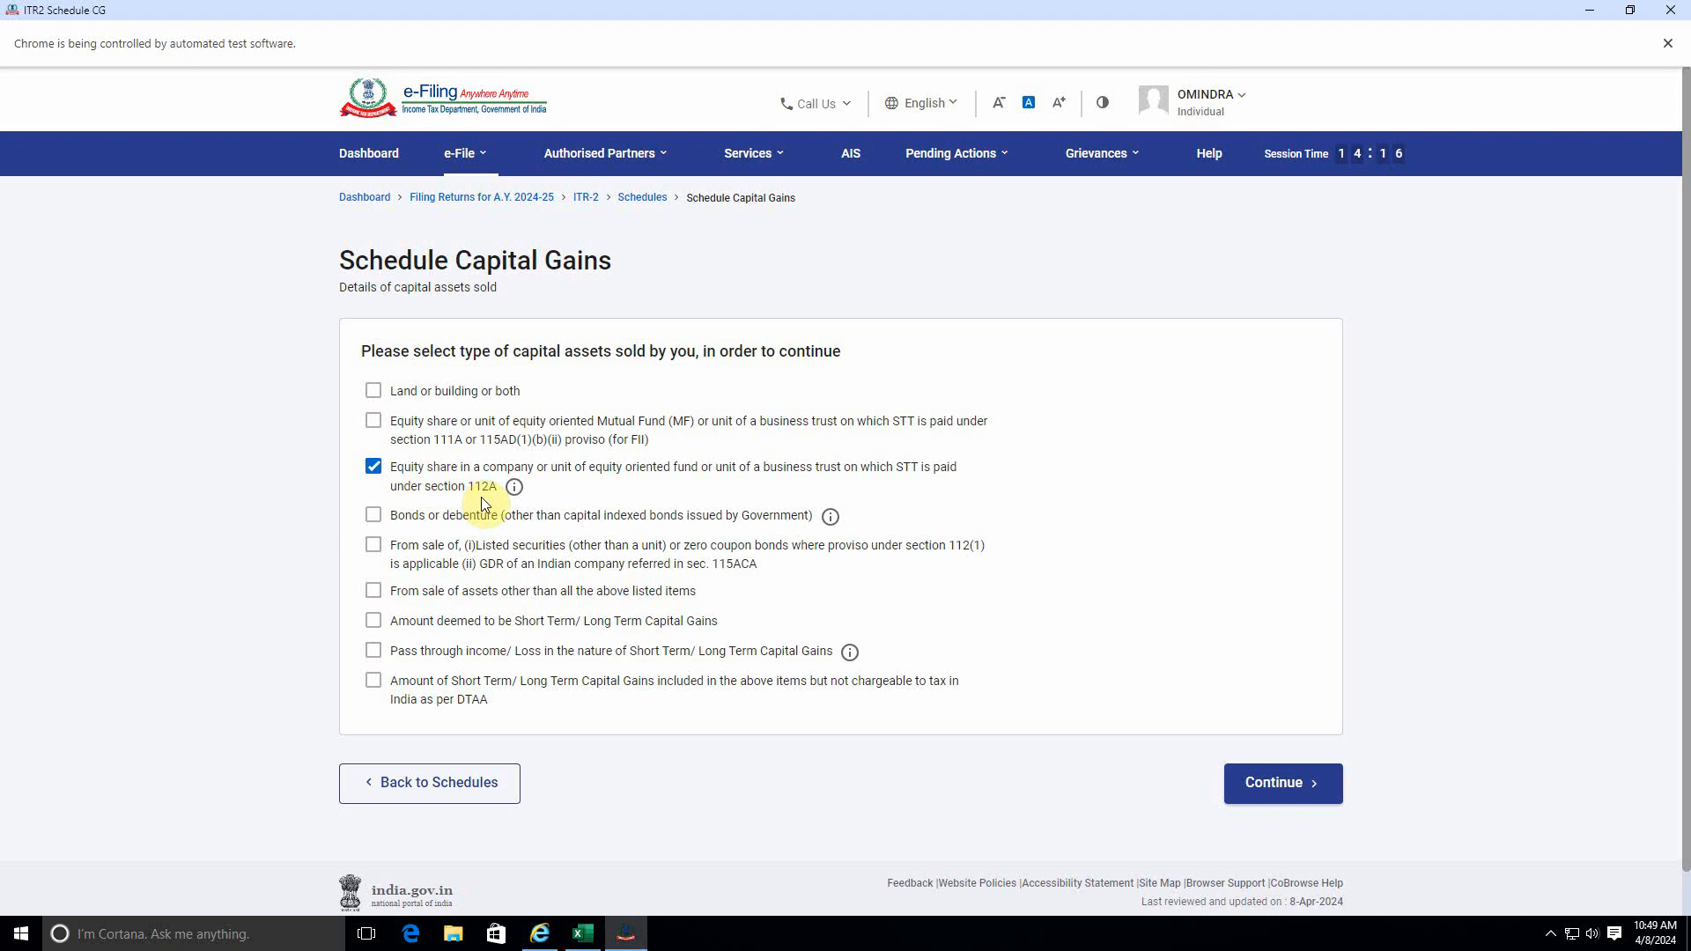
pyautogui.click(373, 423)
pyautogui.click(1276, 782)
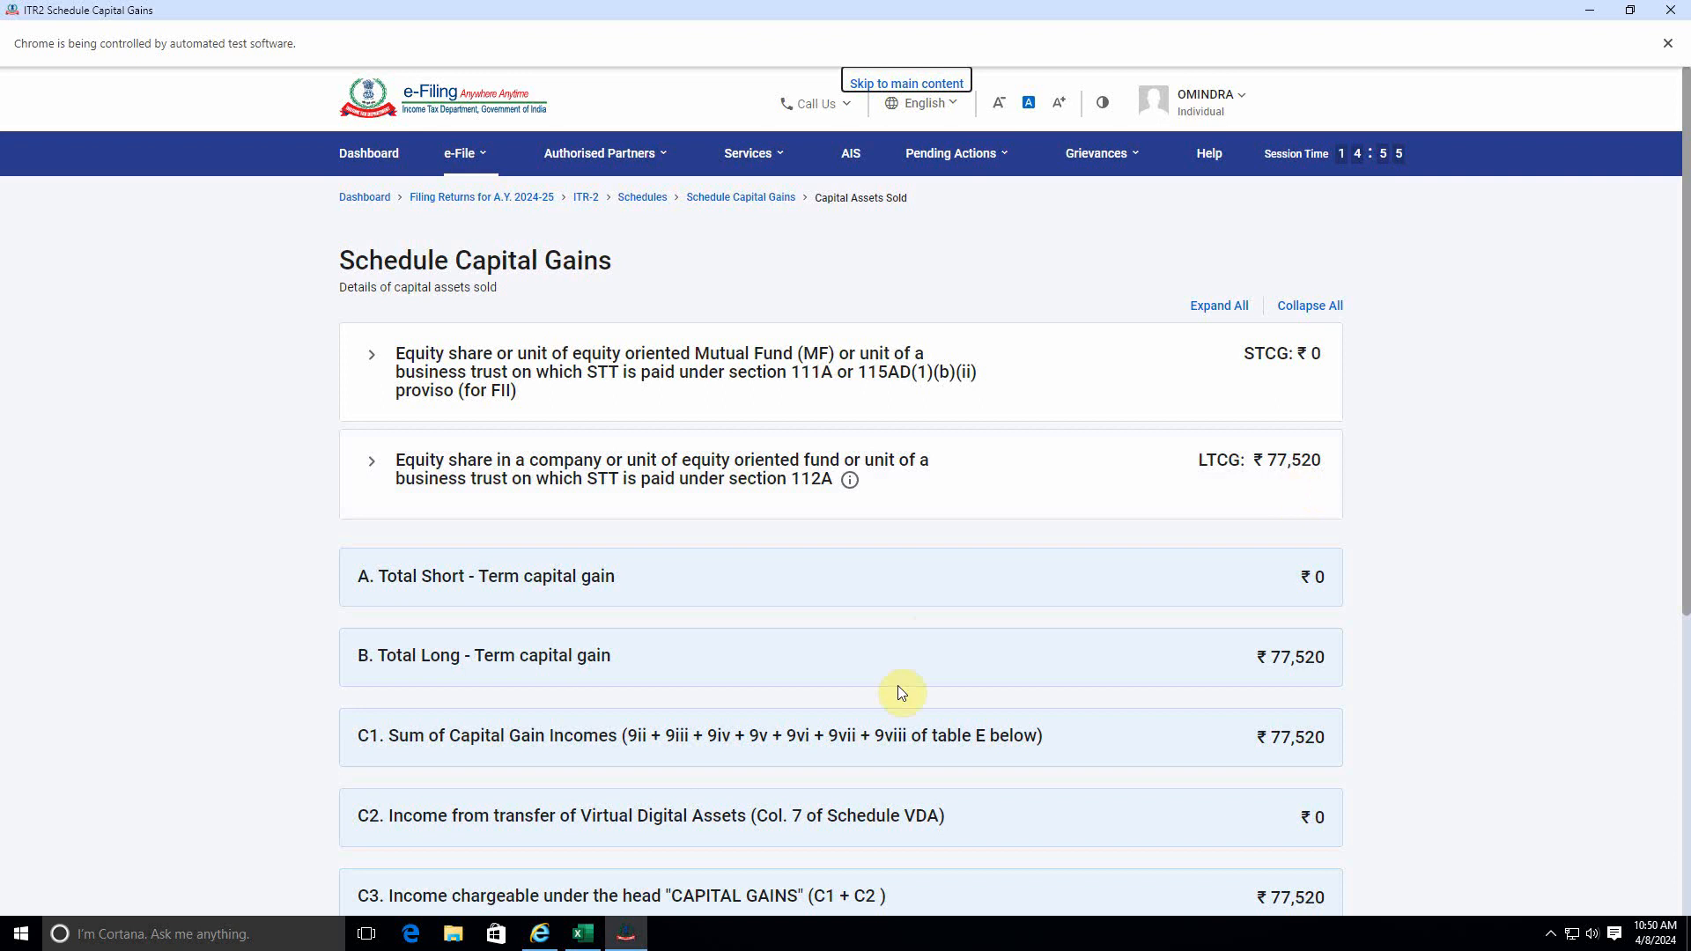
# Switch to the Stock Trading Details workbook in Excel and enter 9324 in F190, below the long term profit total.
pyautogui.hotkey('alt', 'Tab')
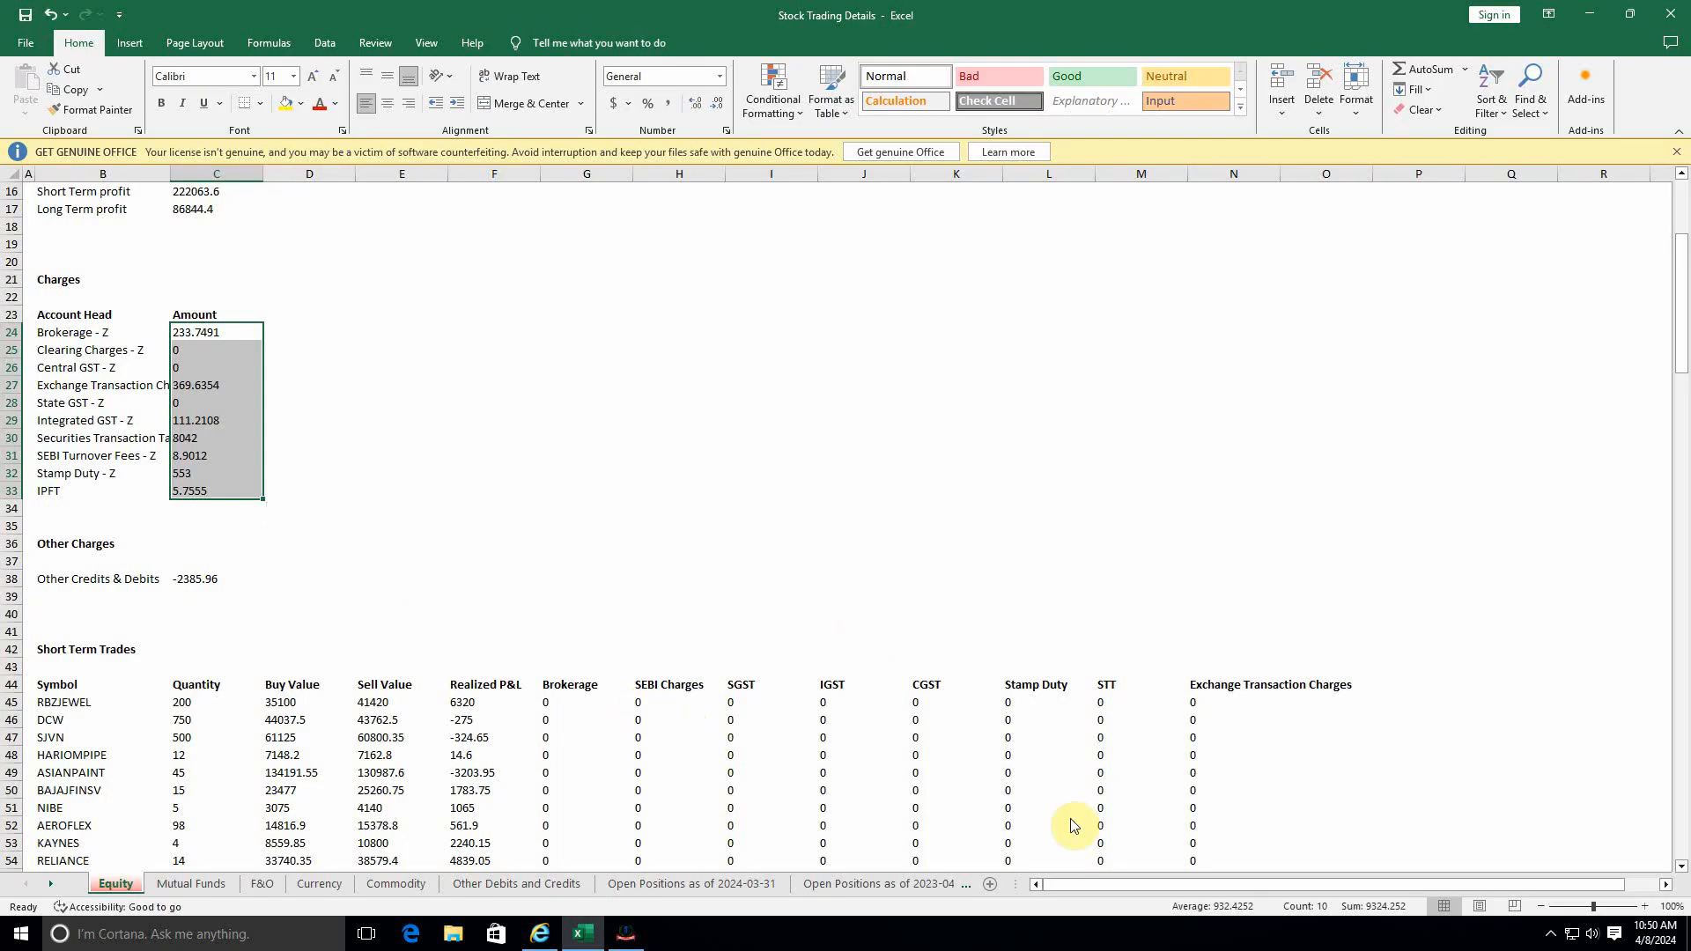
pyautogui.scroll(-20, 841, 647)
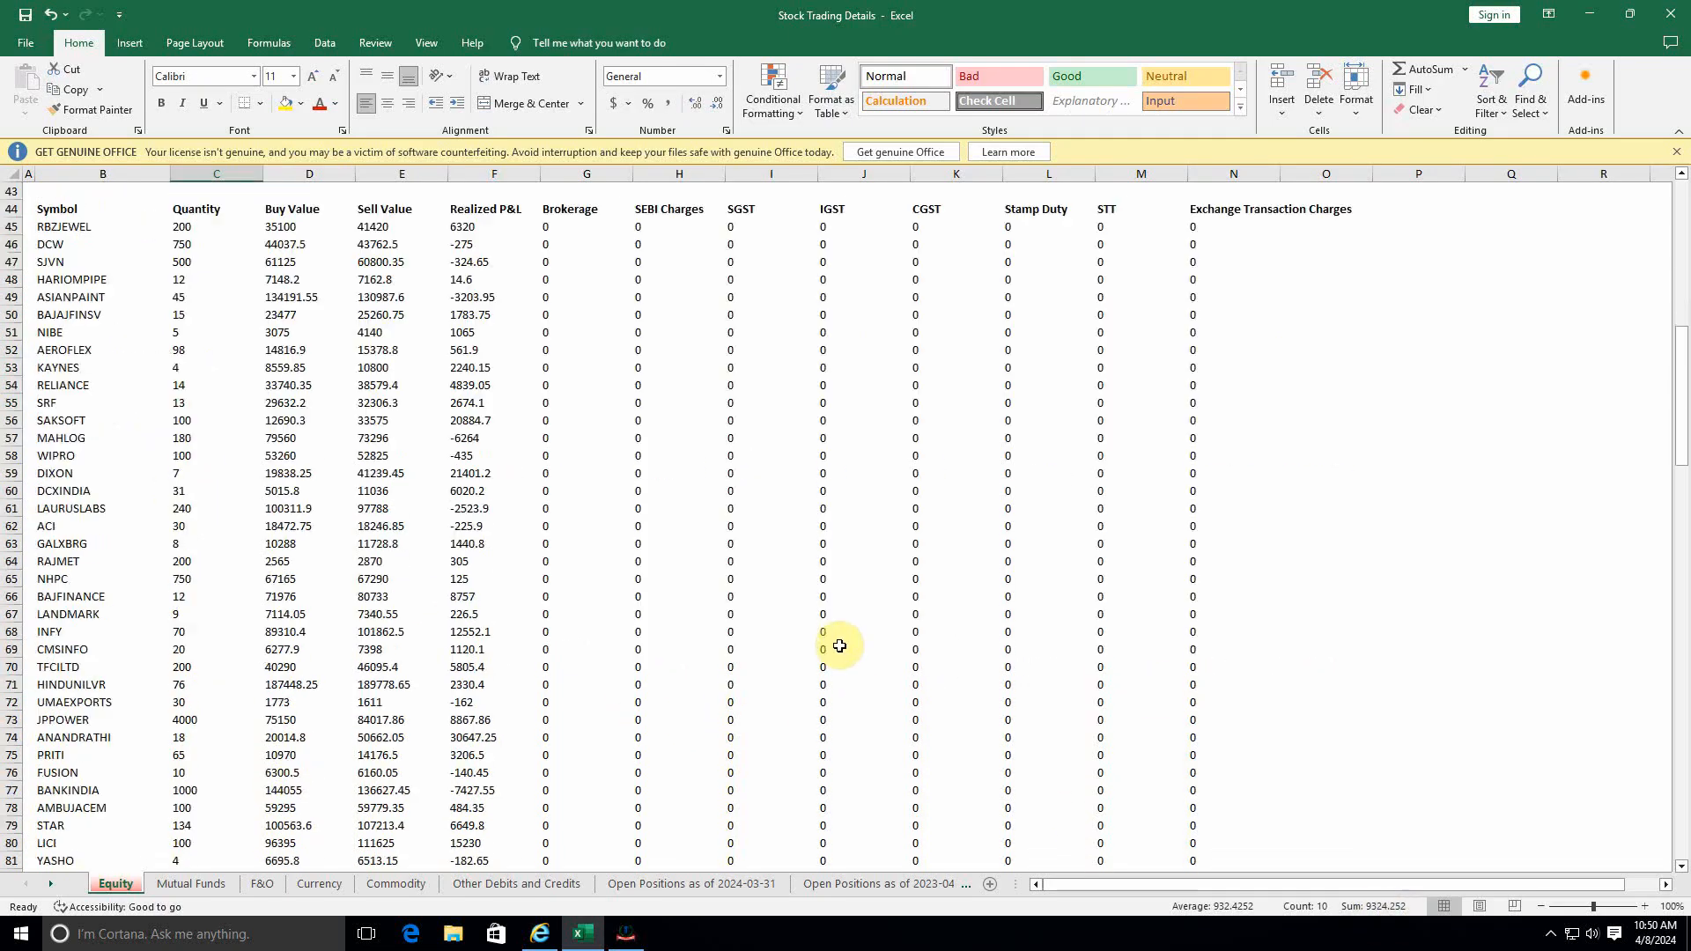
pyautogui.scroll(10, 841, 648)
pyautogui.scroll(-20, 841, 648)
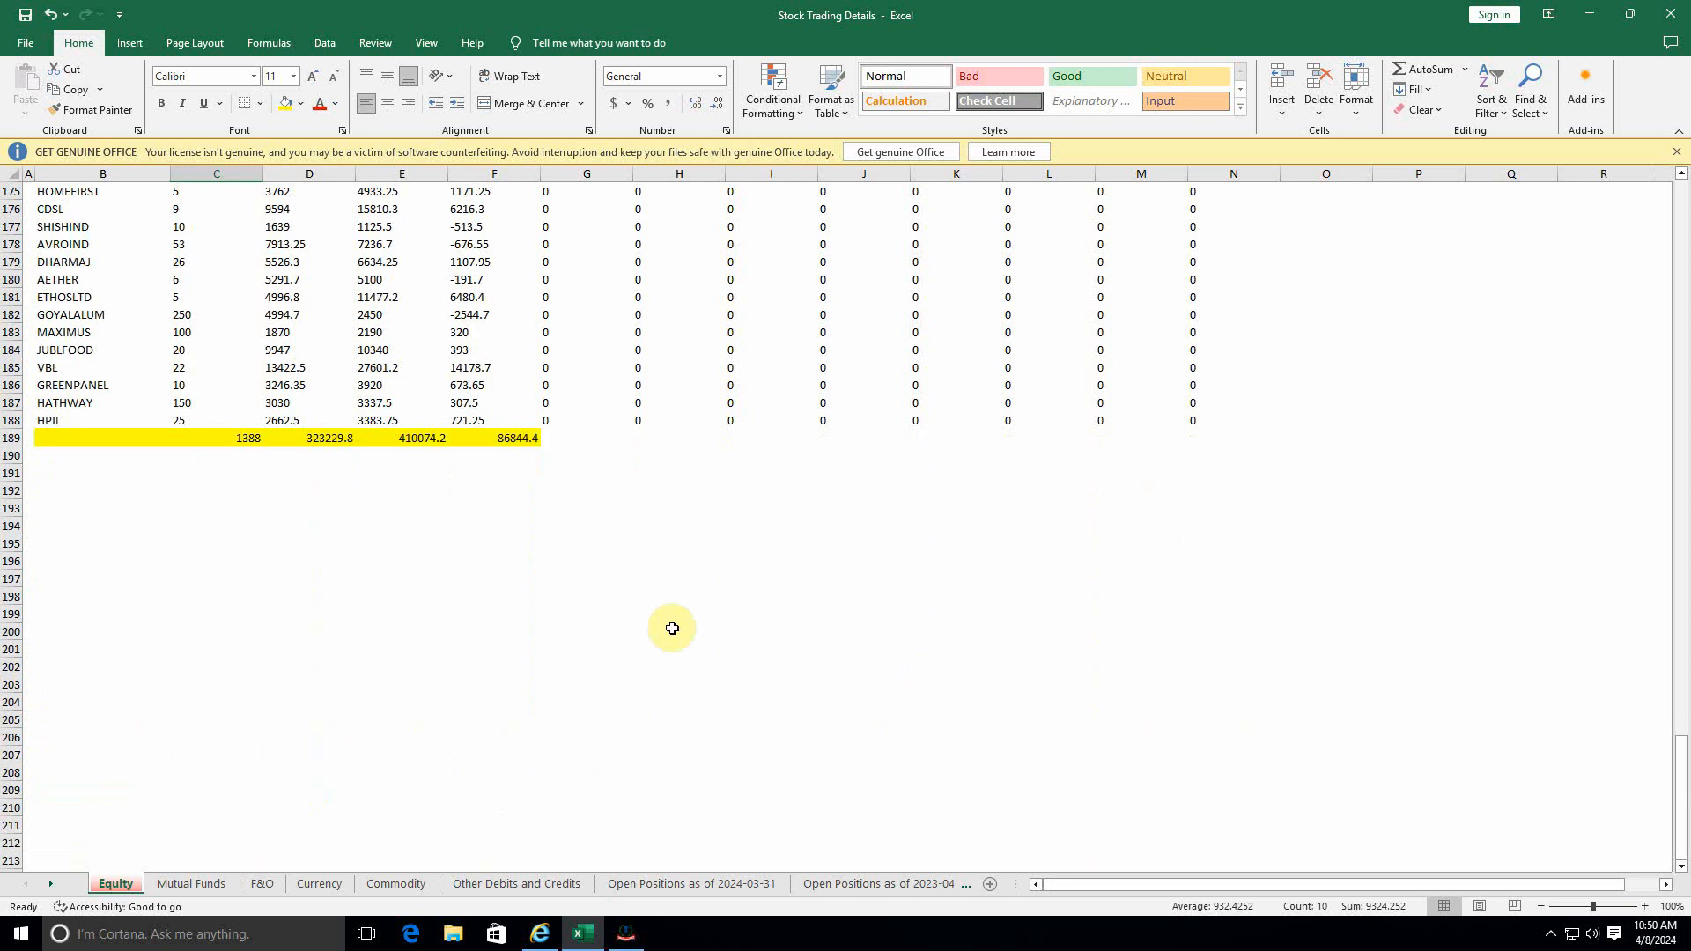
pyautogui.click(516, 462)
pyautogui.write('93')
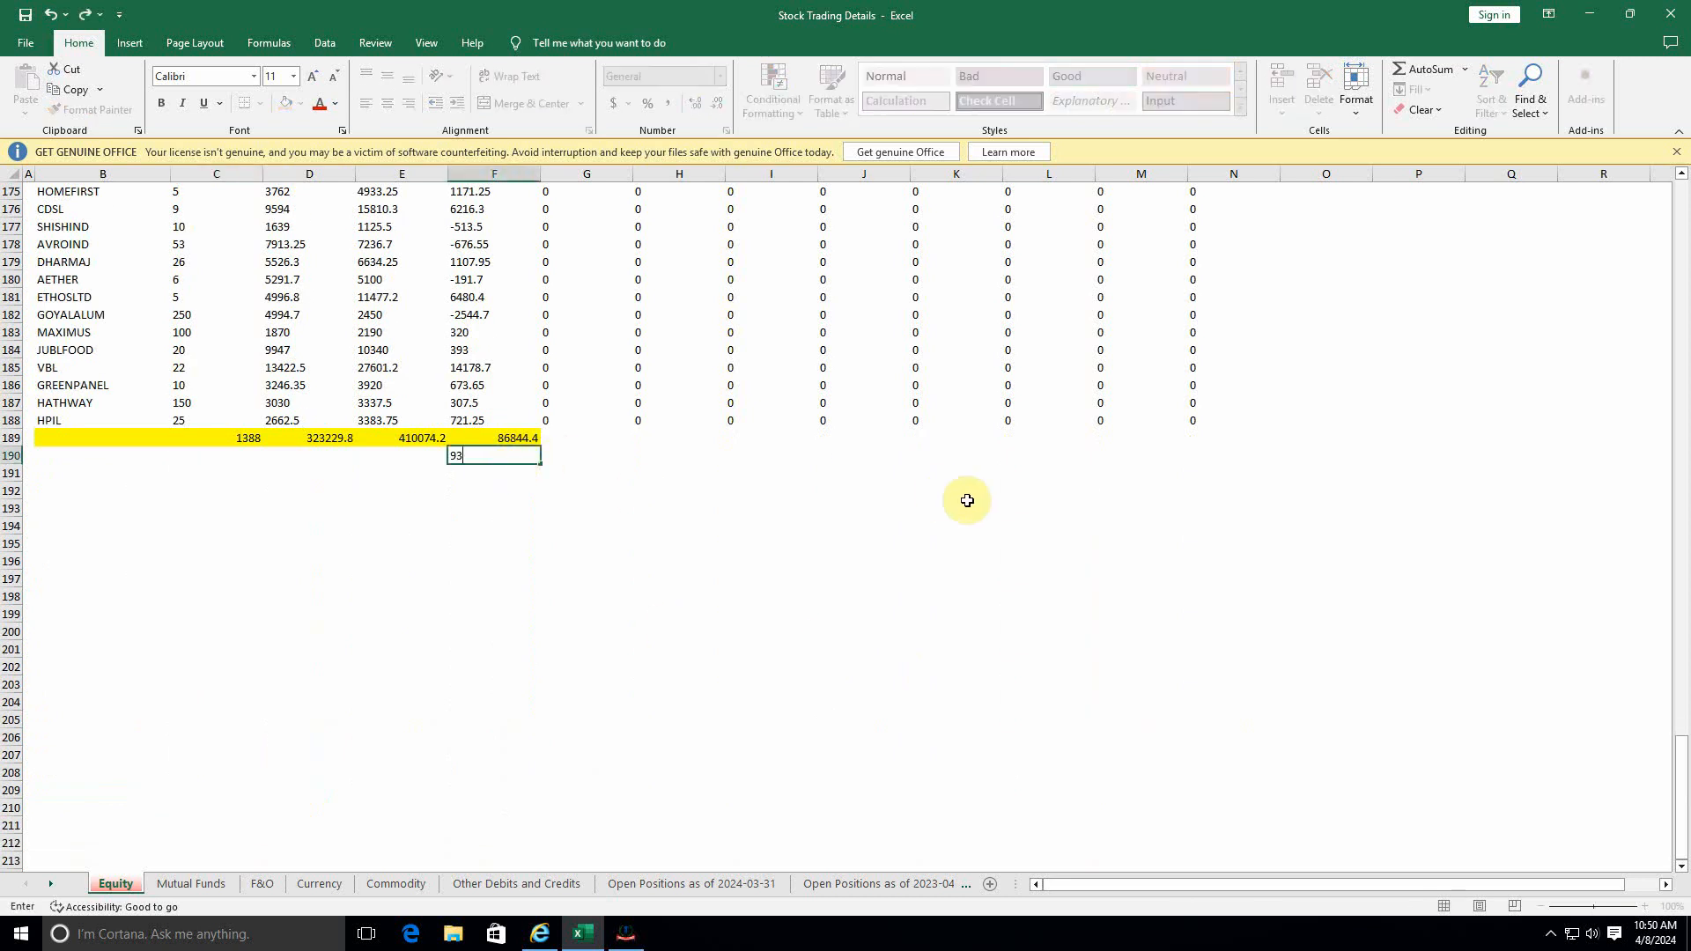
pyautogui.press('Return')
# In cell F191, subtract the charges in F190 from the long term profit total in F189.
pyautogui.write('+')
pyautogui.press('Up')
pyautogui.press('Up')
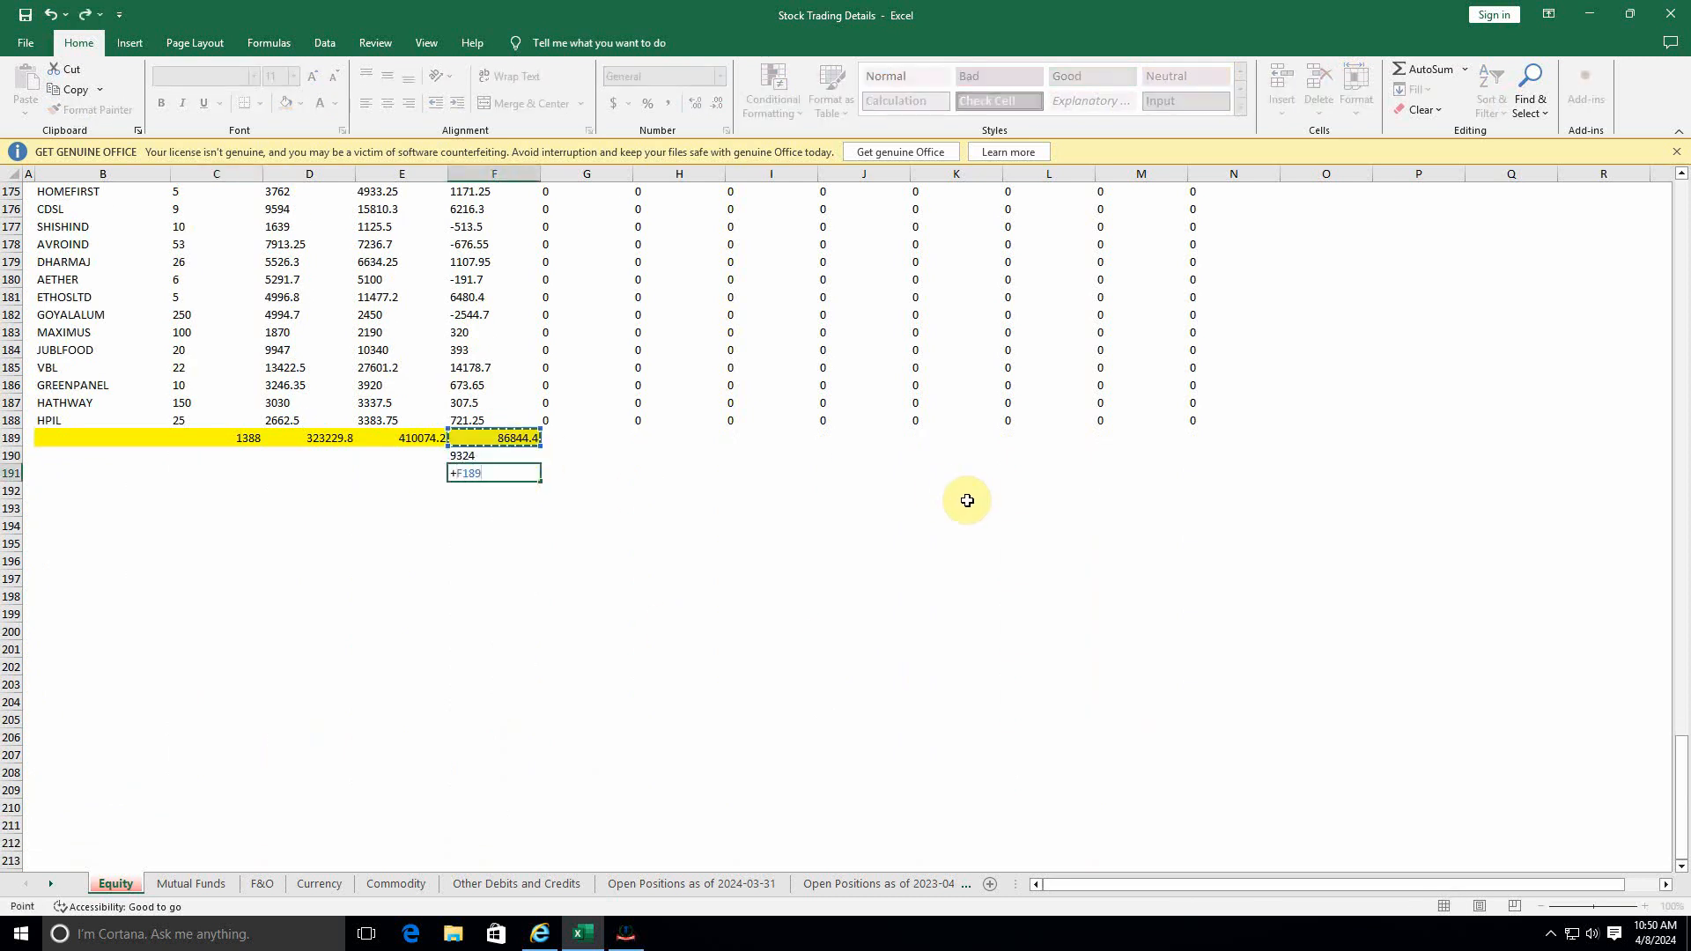
pyautogui.write('-')
pyautogui.press('Up')
pyautogui.press('Return')
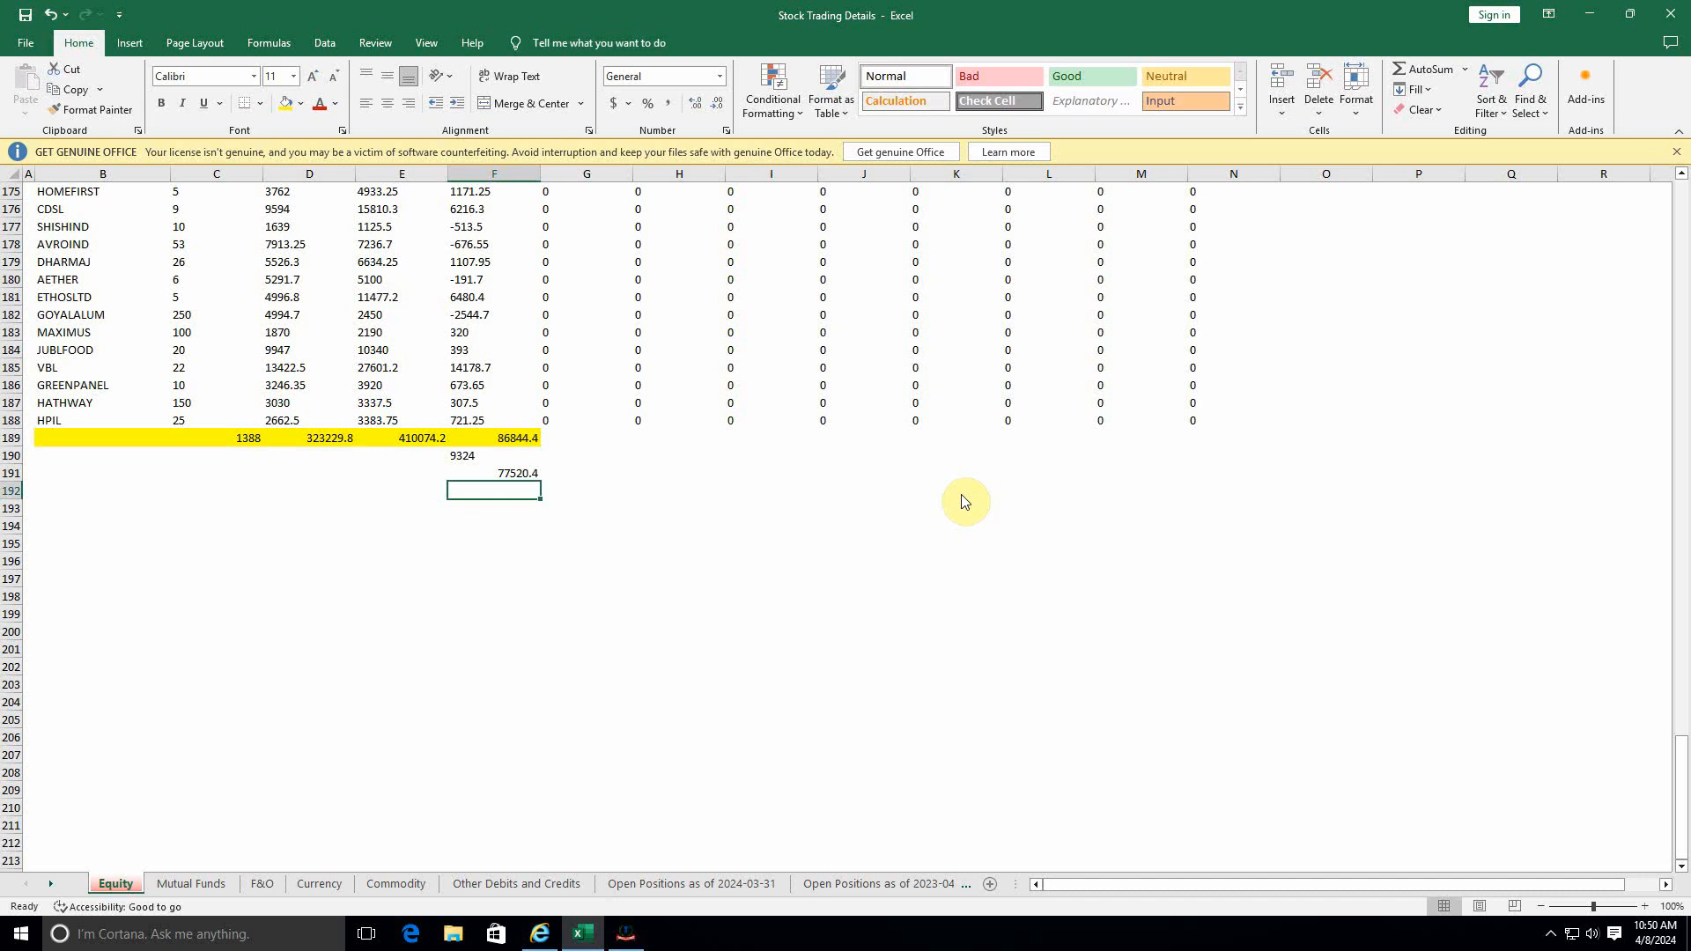
# Return to Schedule Capital Gains in the browser, start adding STT-paid equity share sale details, and select Section 111A.
pyautogui.hotkey('alt', 'Tab')
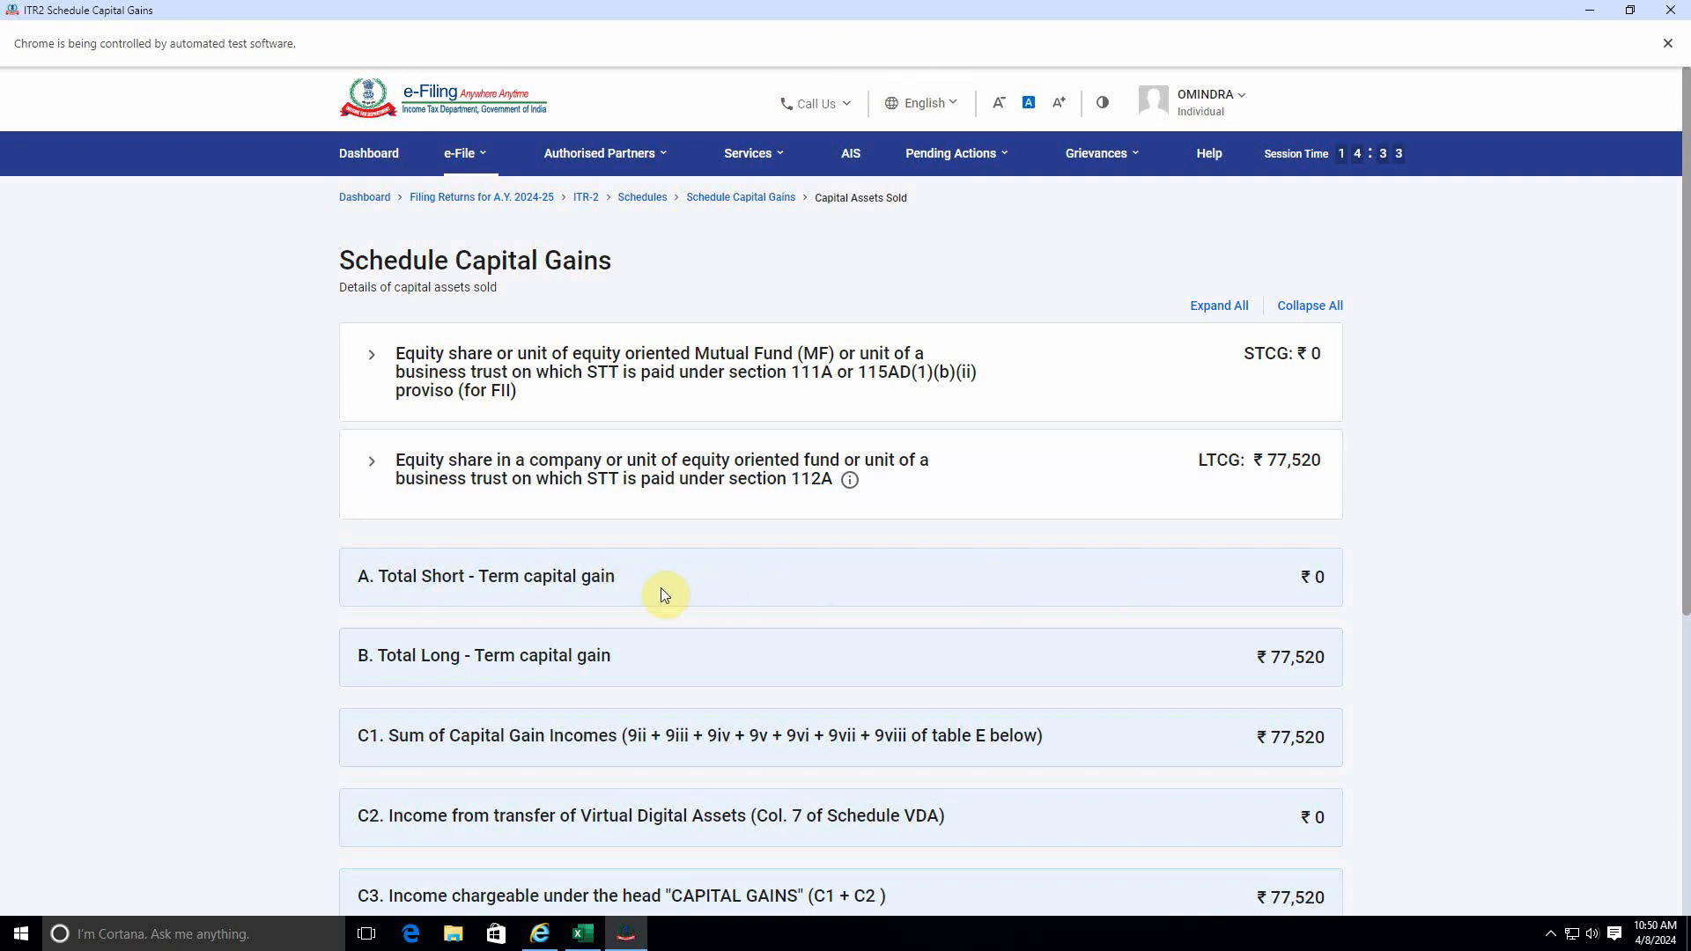
pyautogui.scroll(-5, 1119, 632)
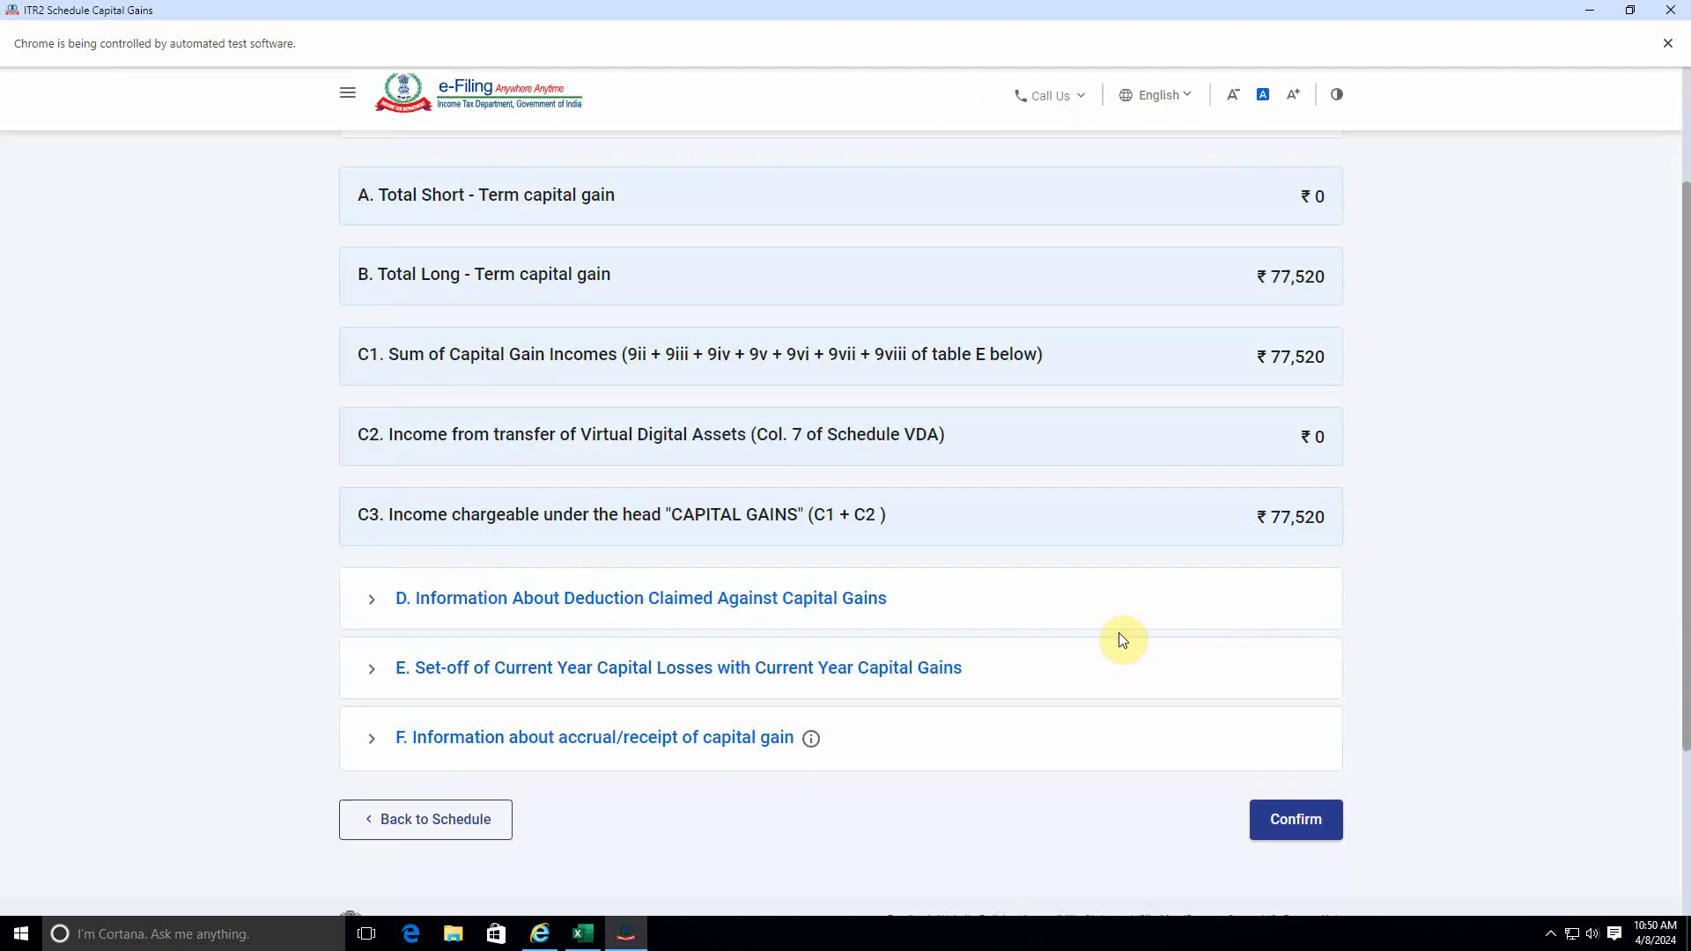
pyautogui.scroll(5, 1113, 617)
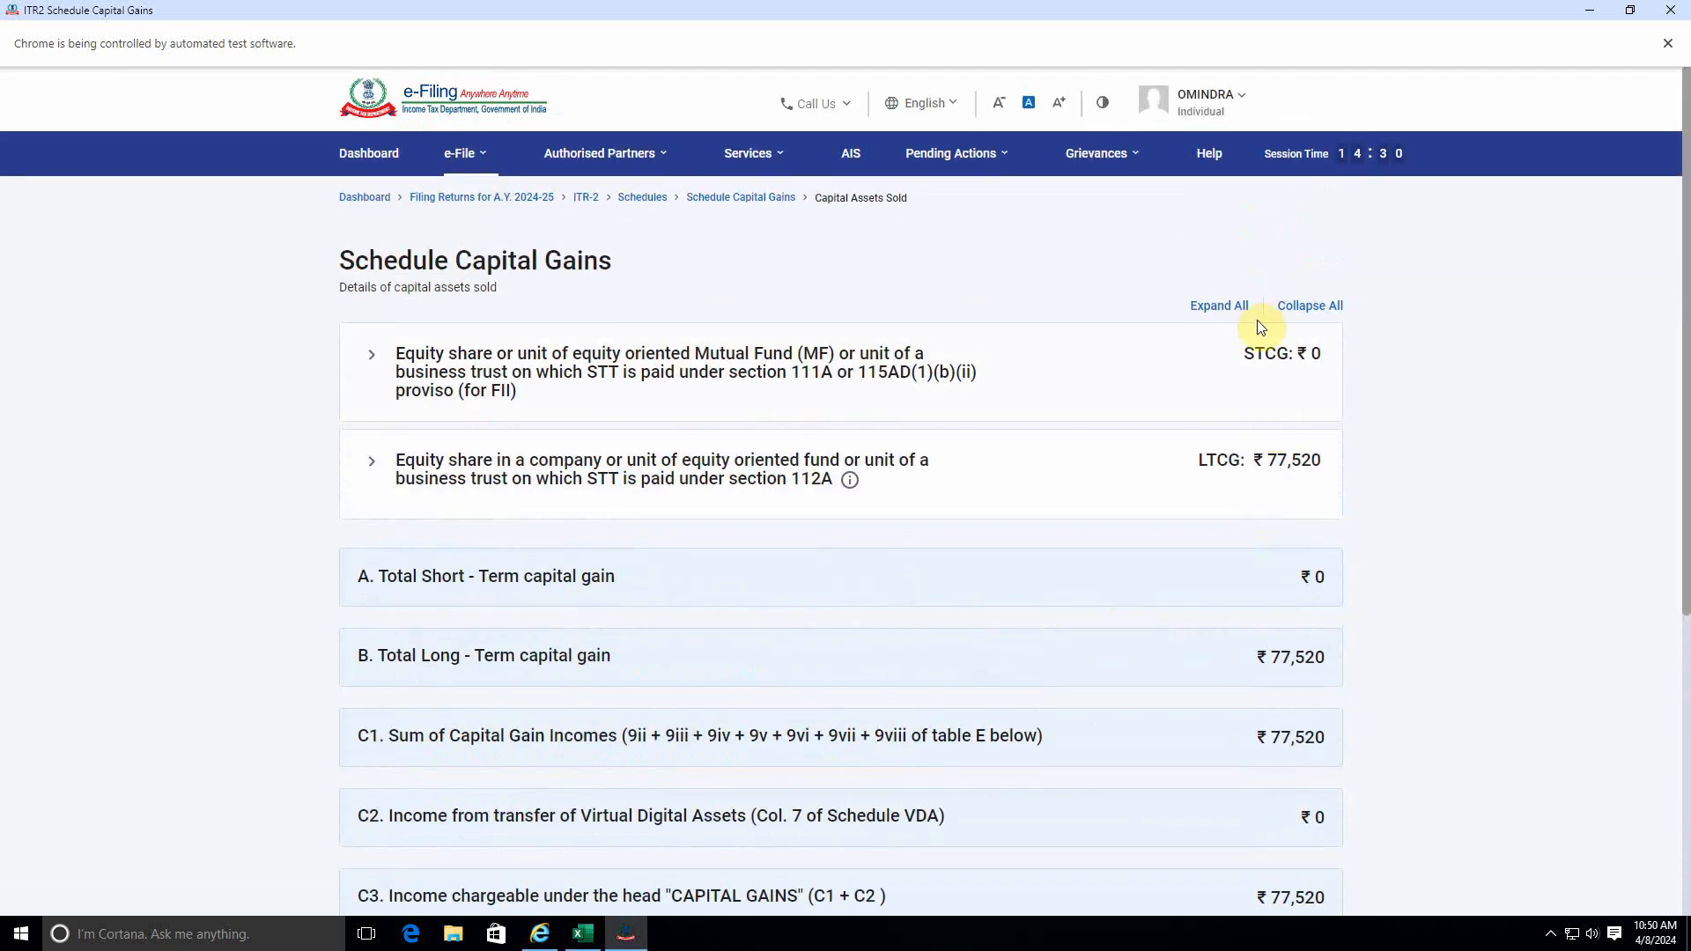
pyautogui.click(1227, 357)
pyautogui.click(456, 488)
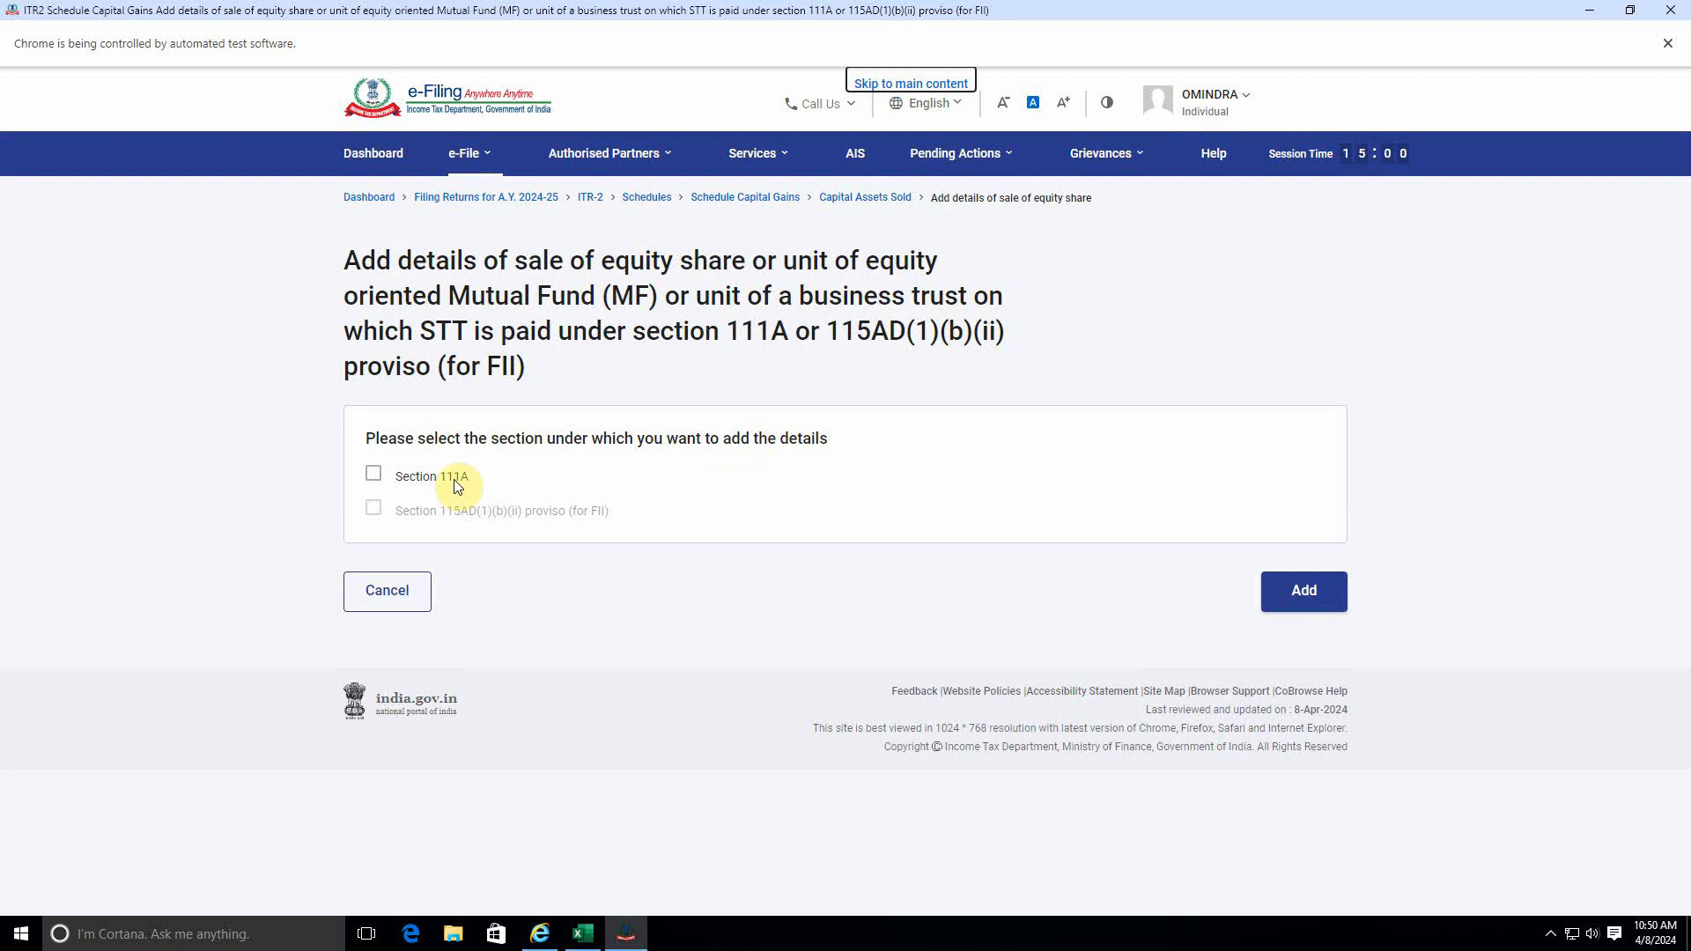
pyautogui.click(371, 477)
pyautogui.click(371, 476)
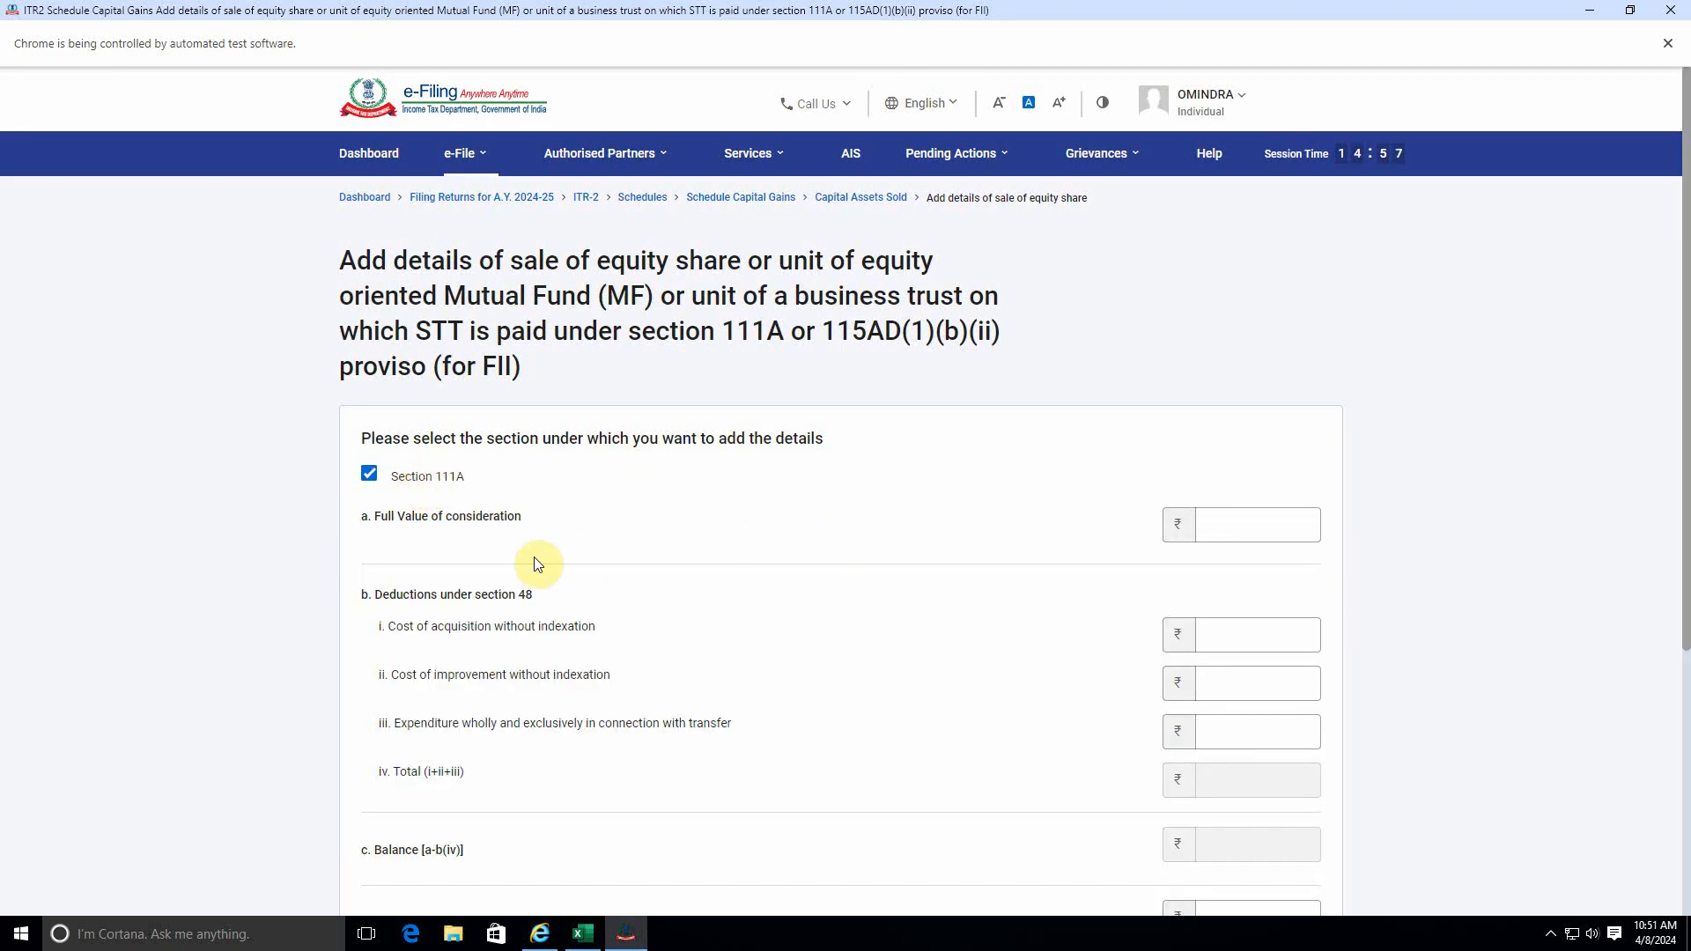
# Look up the short term trades' total sell value in Excel and enter 3960710 as the full value of consideration.
pyautogui.scroll(-3, 1029, 608)
pyautogui.scroll(2, 1028, 606)
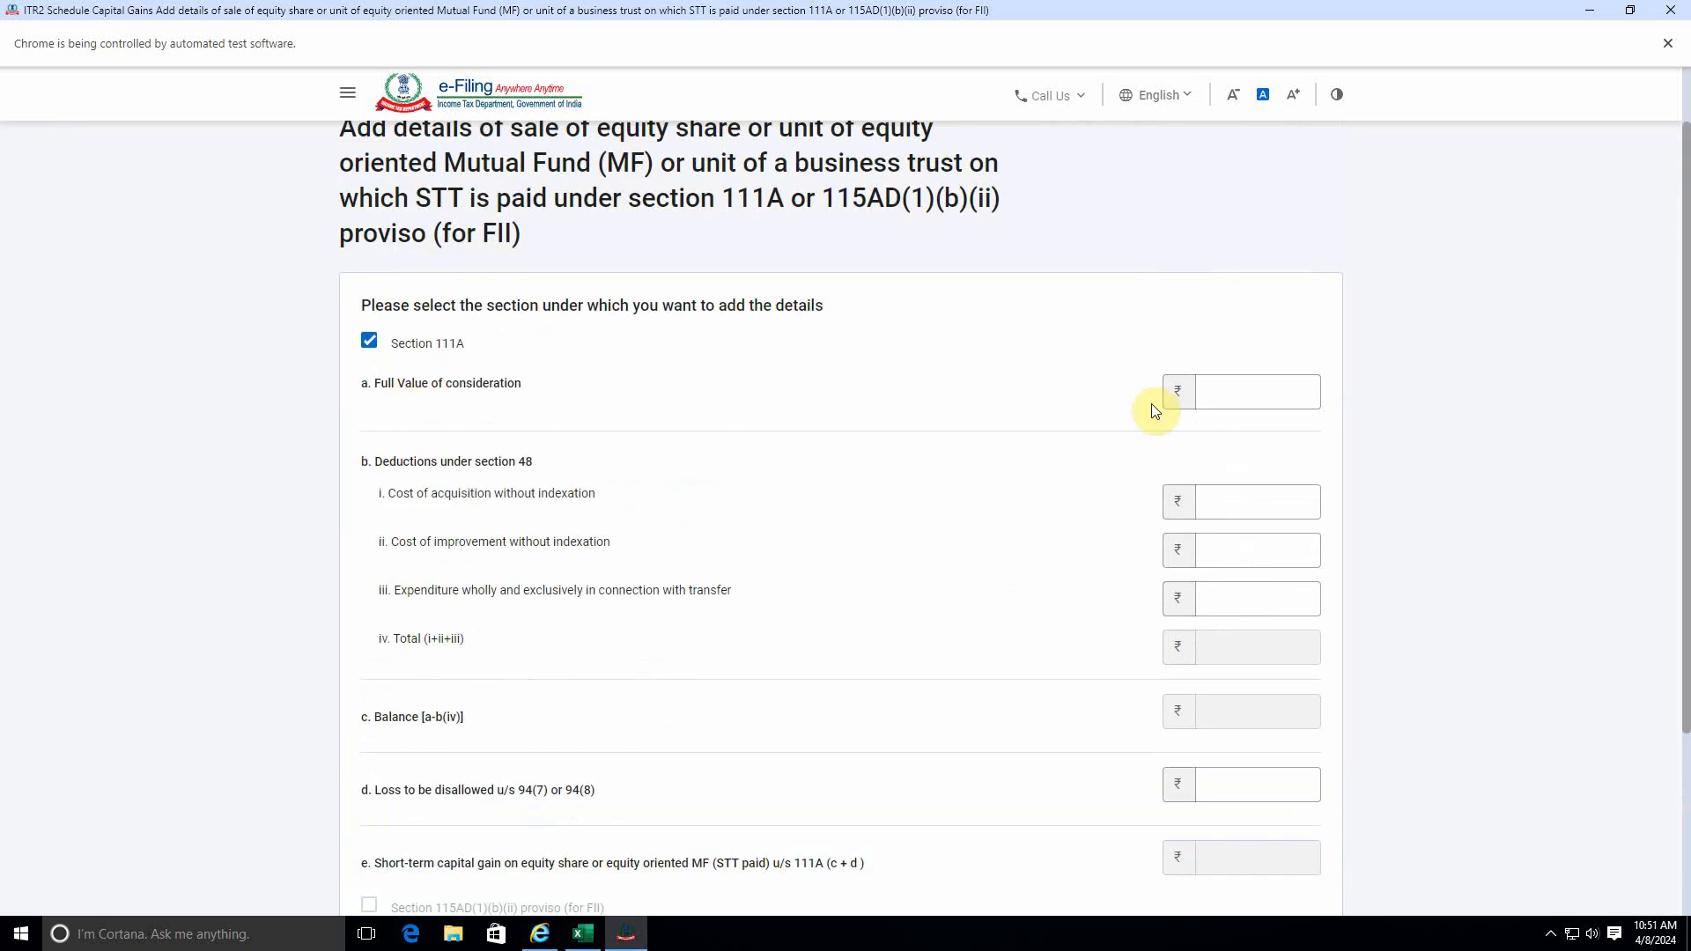
pyautogui.click(1244, 395)
pyautogui.hotkey('alt', 'Tab')
pyautogui.scroll(10, 486, 593)
pyautogui.scroll(8, 486, 593)
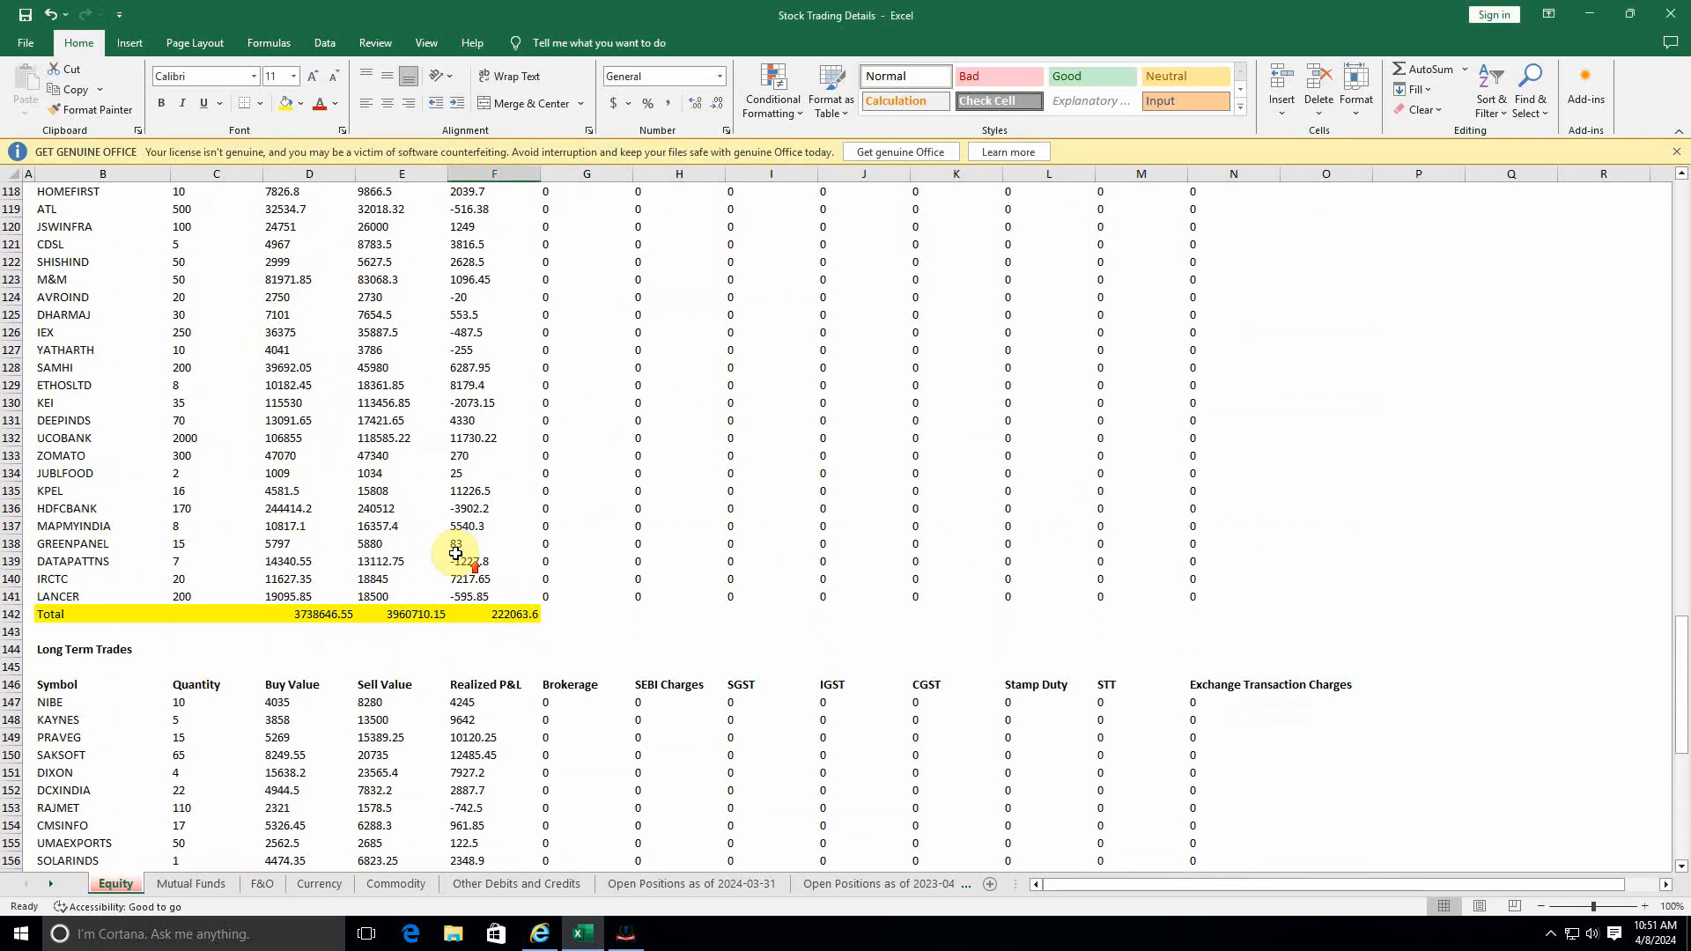
pyautogui.click(426, 573)
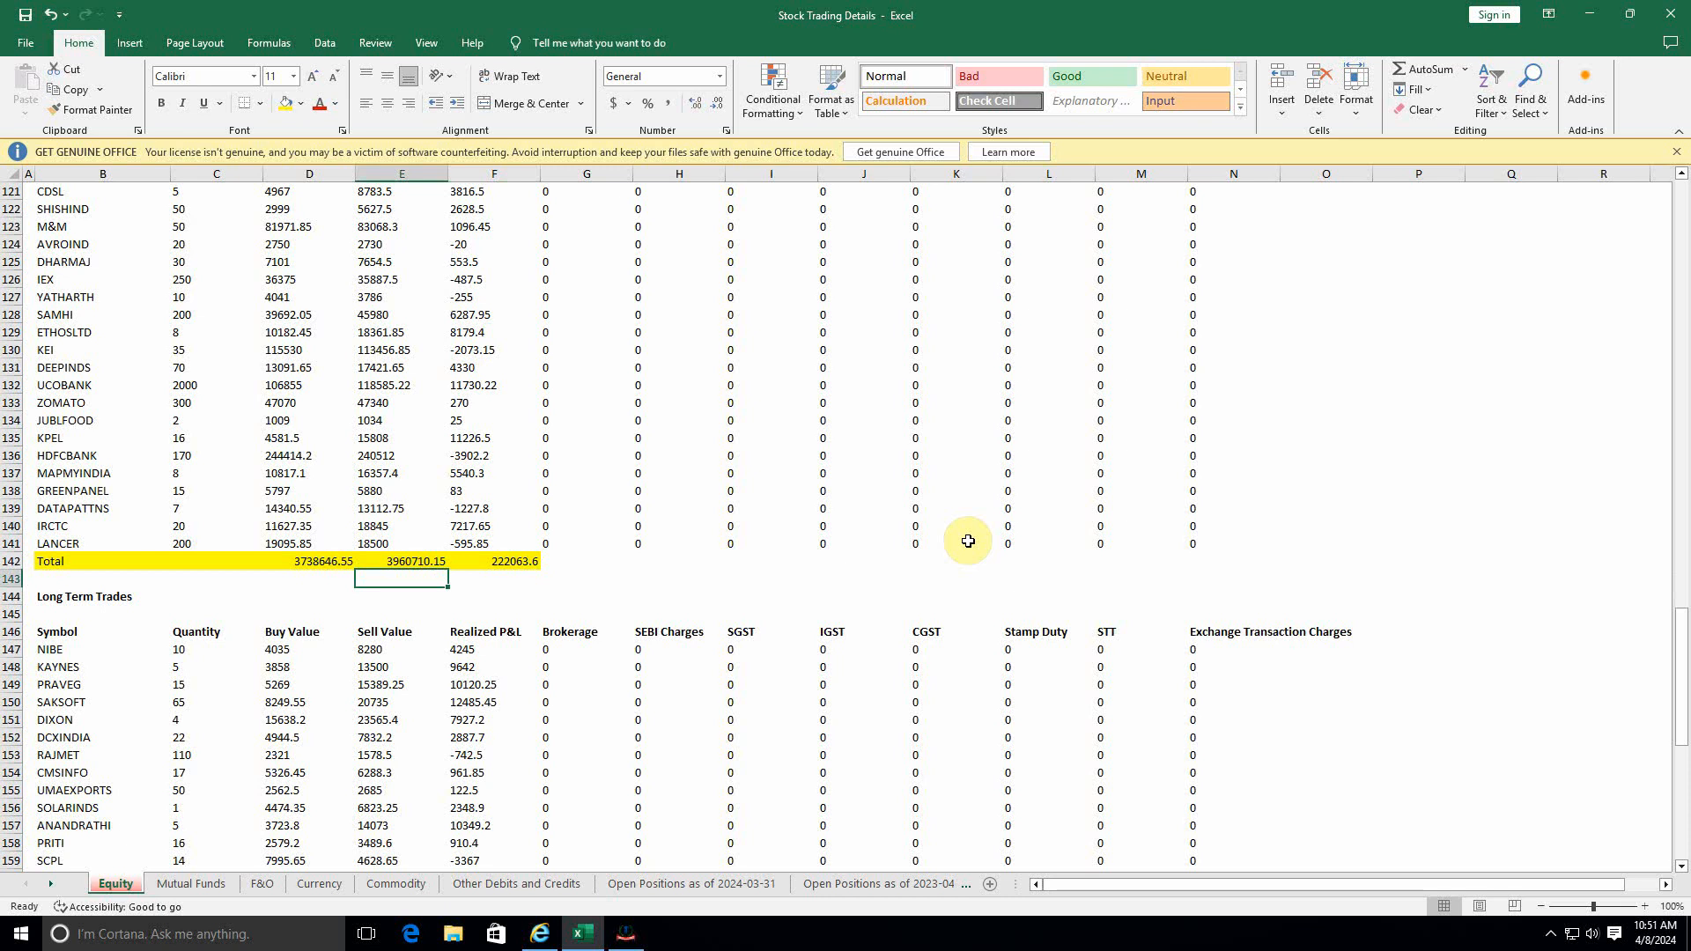
pyautogui.hotkey('alt', 'Tab')
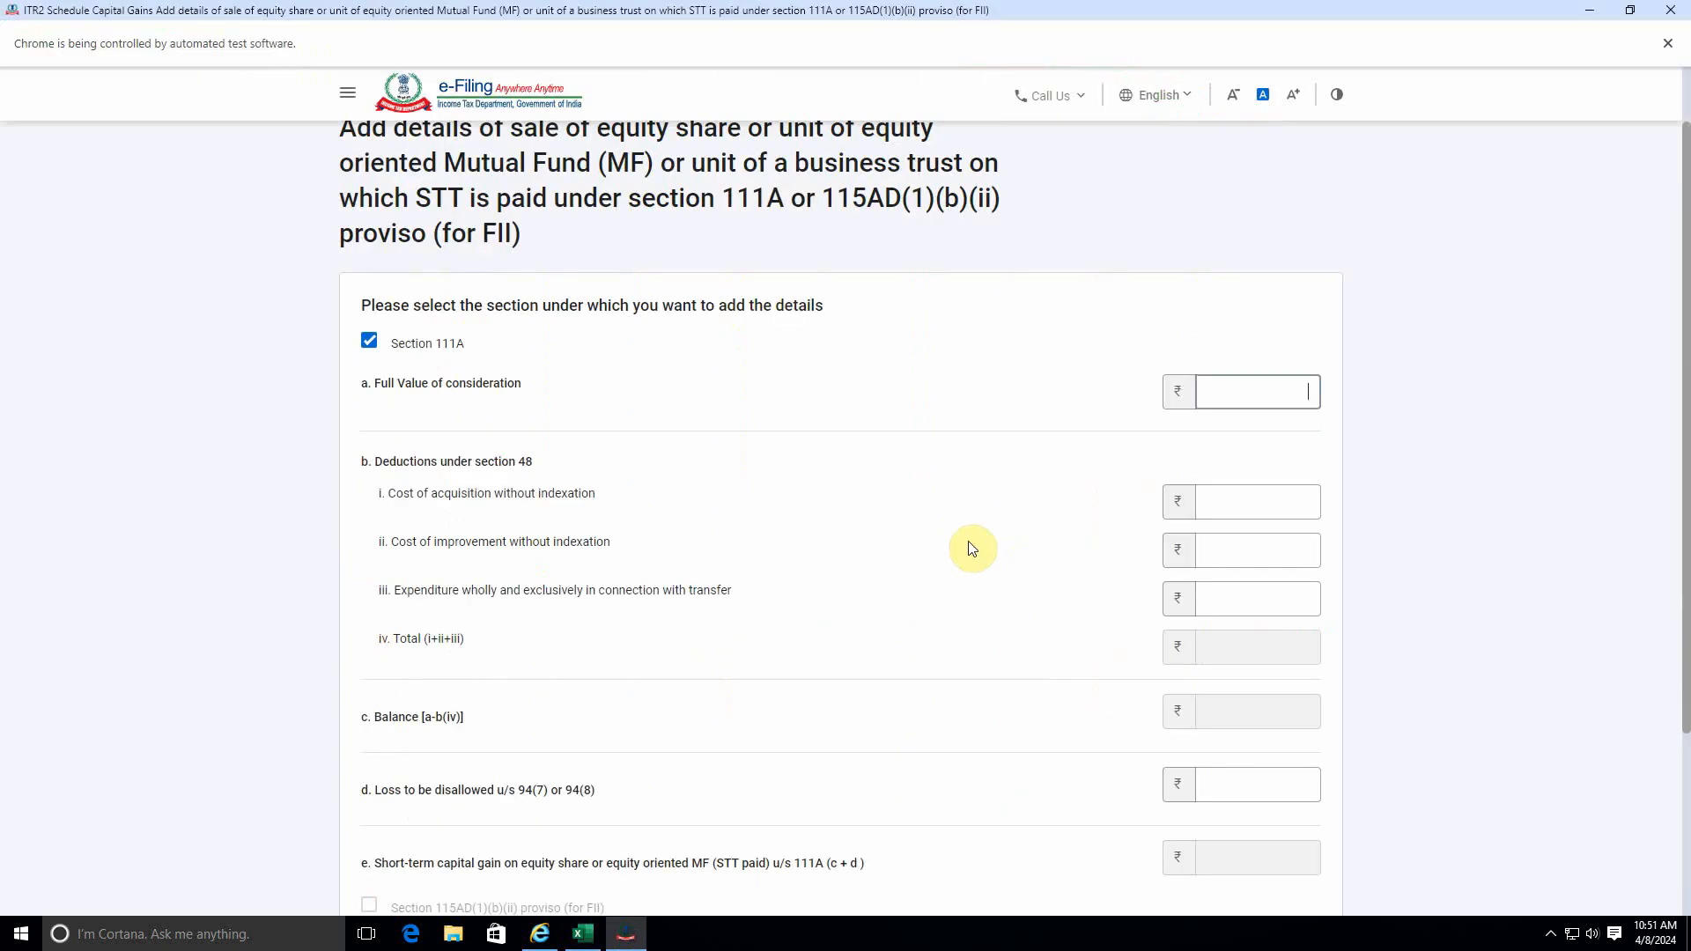
pyautogui.write('39')
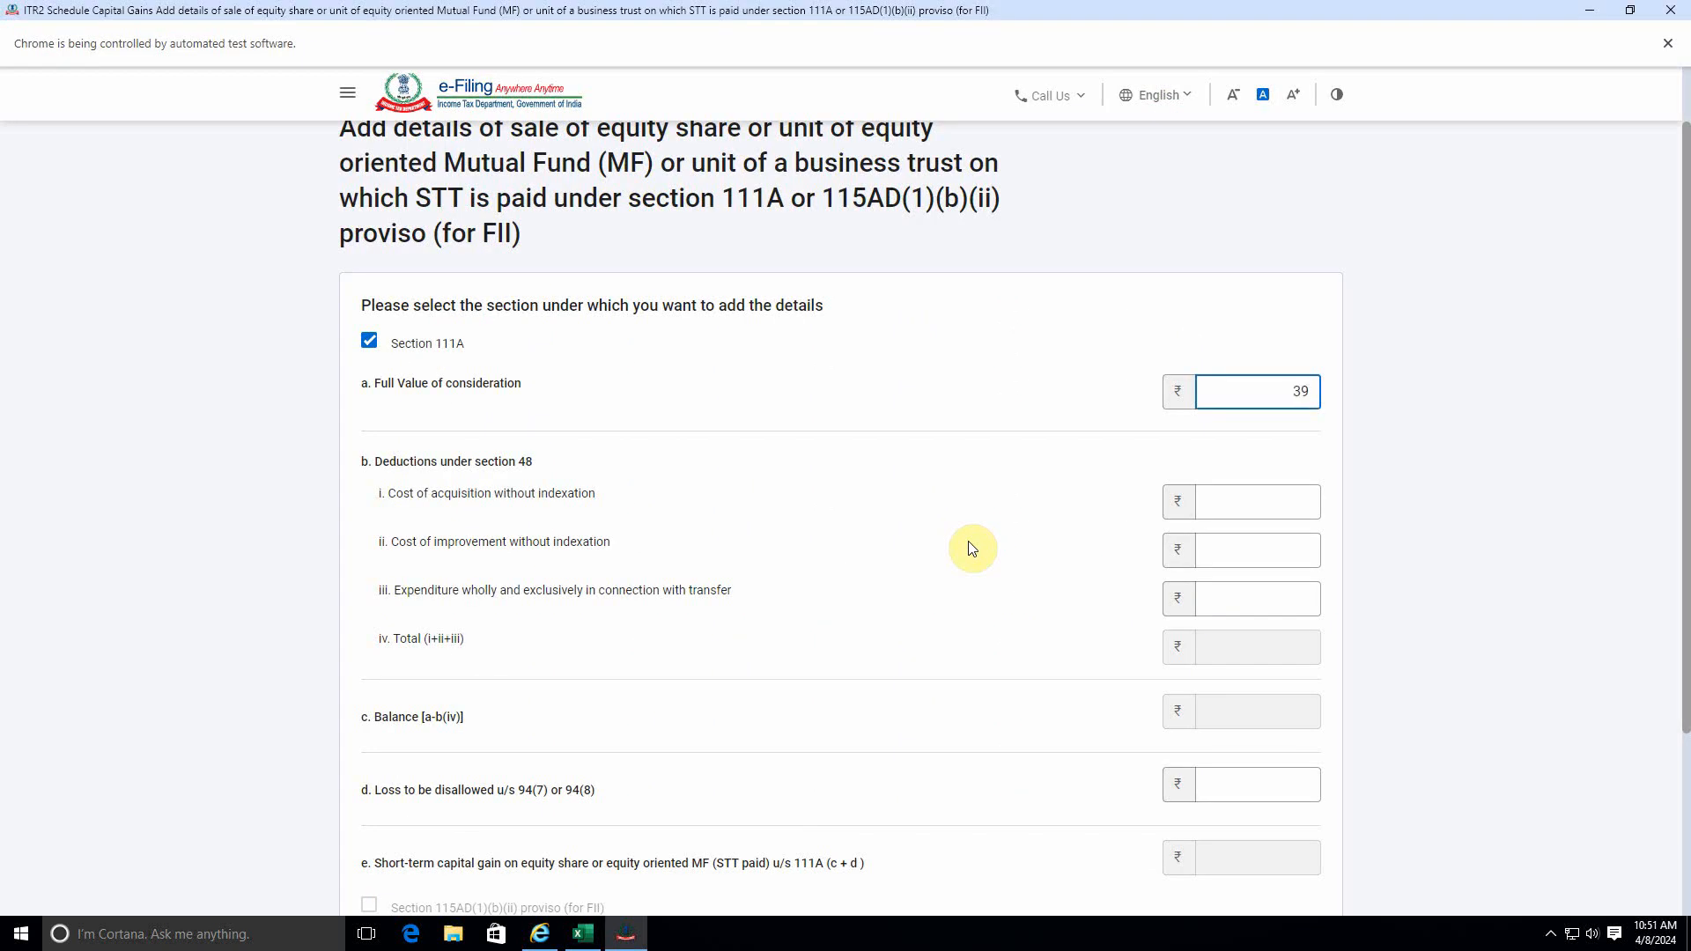
pyautogui.write('60710')
pyautogui.press('Tab')
# Look up the short term trades' total buy value in Excel and enter 3738646 as the cost of acquisition without indexation.
pyautogui.hotkey('alt', 'Tab')
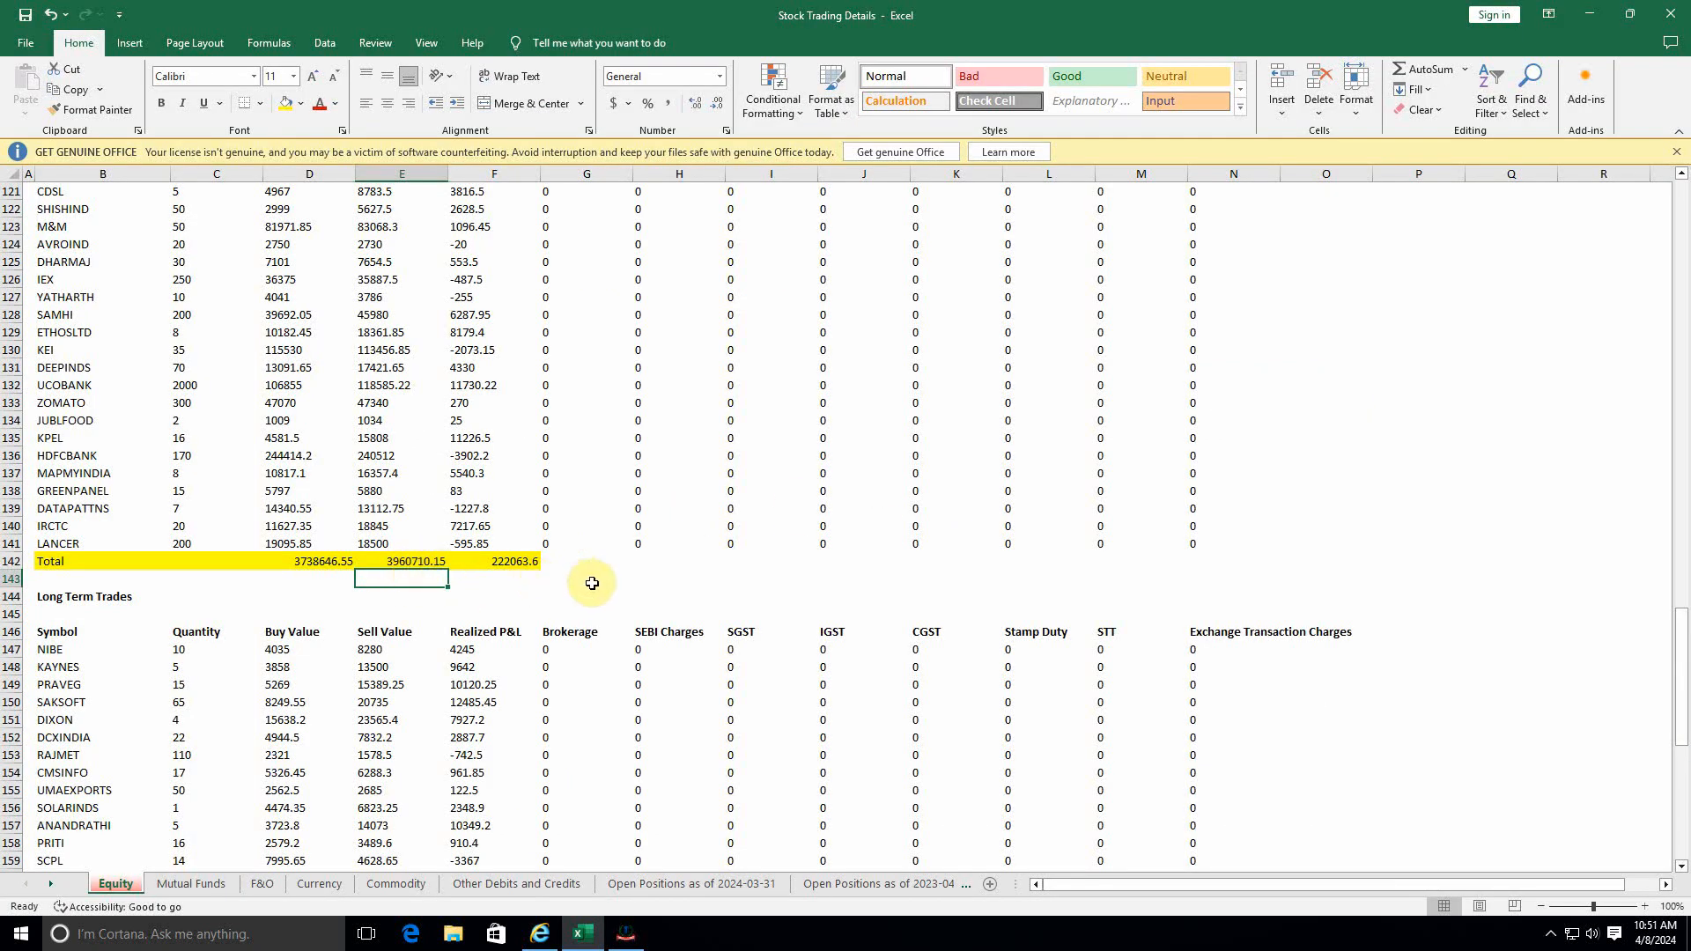
pyautogui.hotkey('alt', 'Tab')
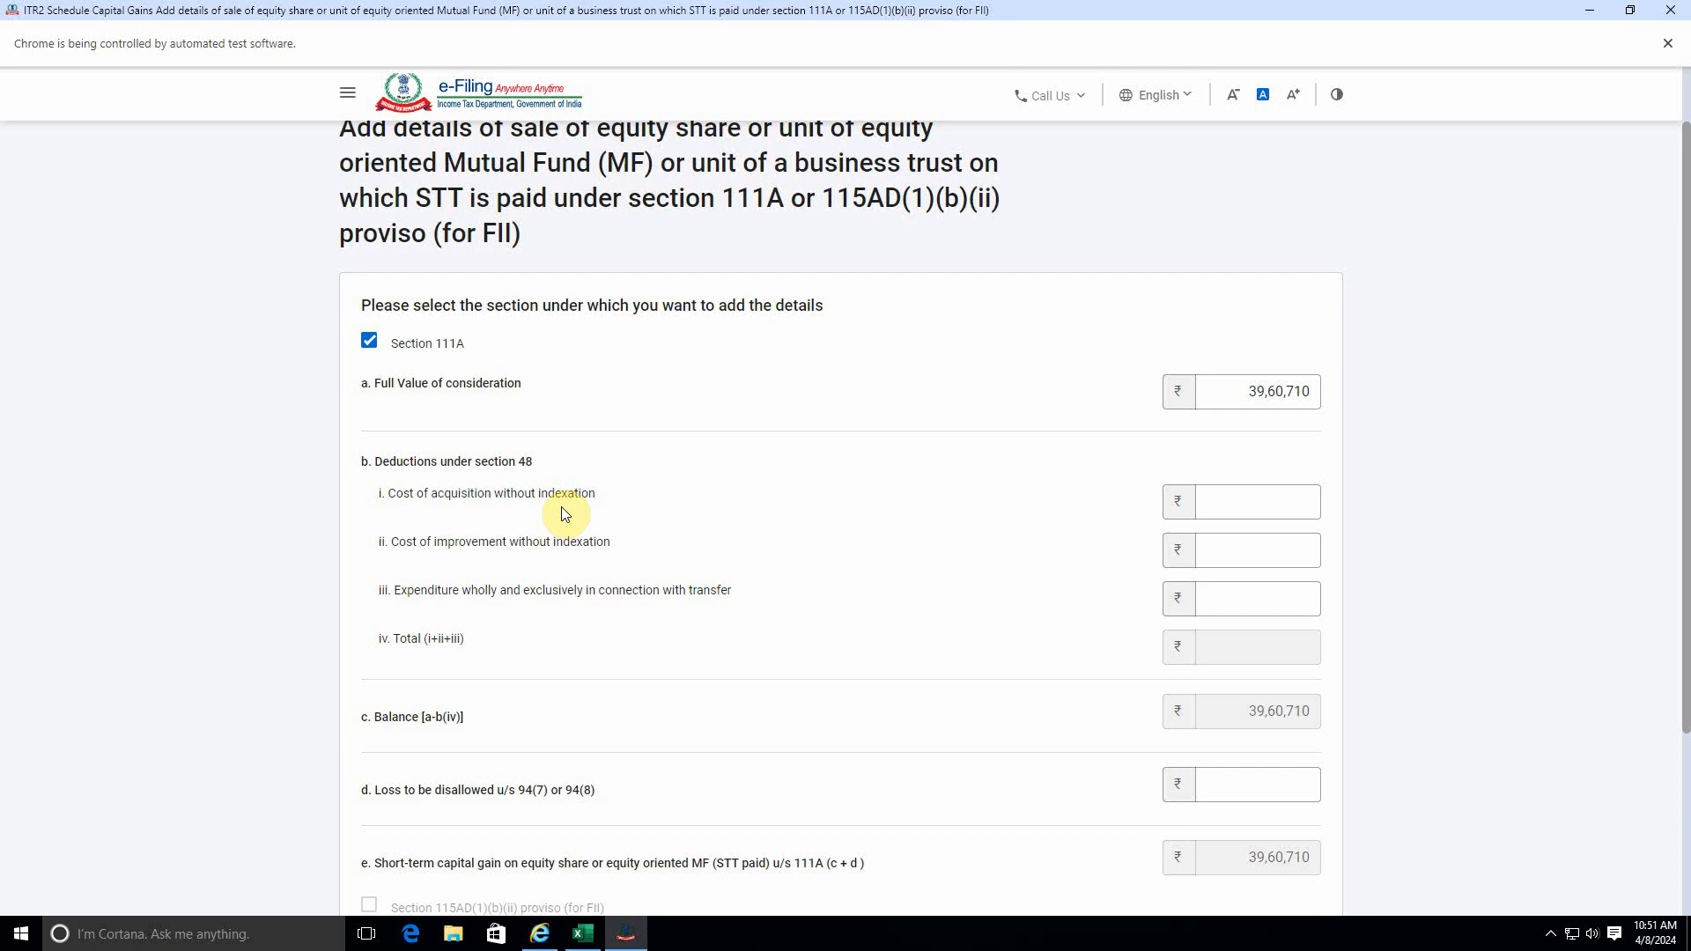
pyautogui.click(1242, 501)
pyautogui.hotkey('alt', 'Tab')
pyautogui.click(321, 577)
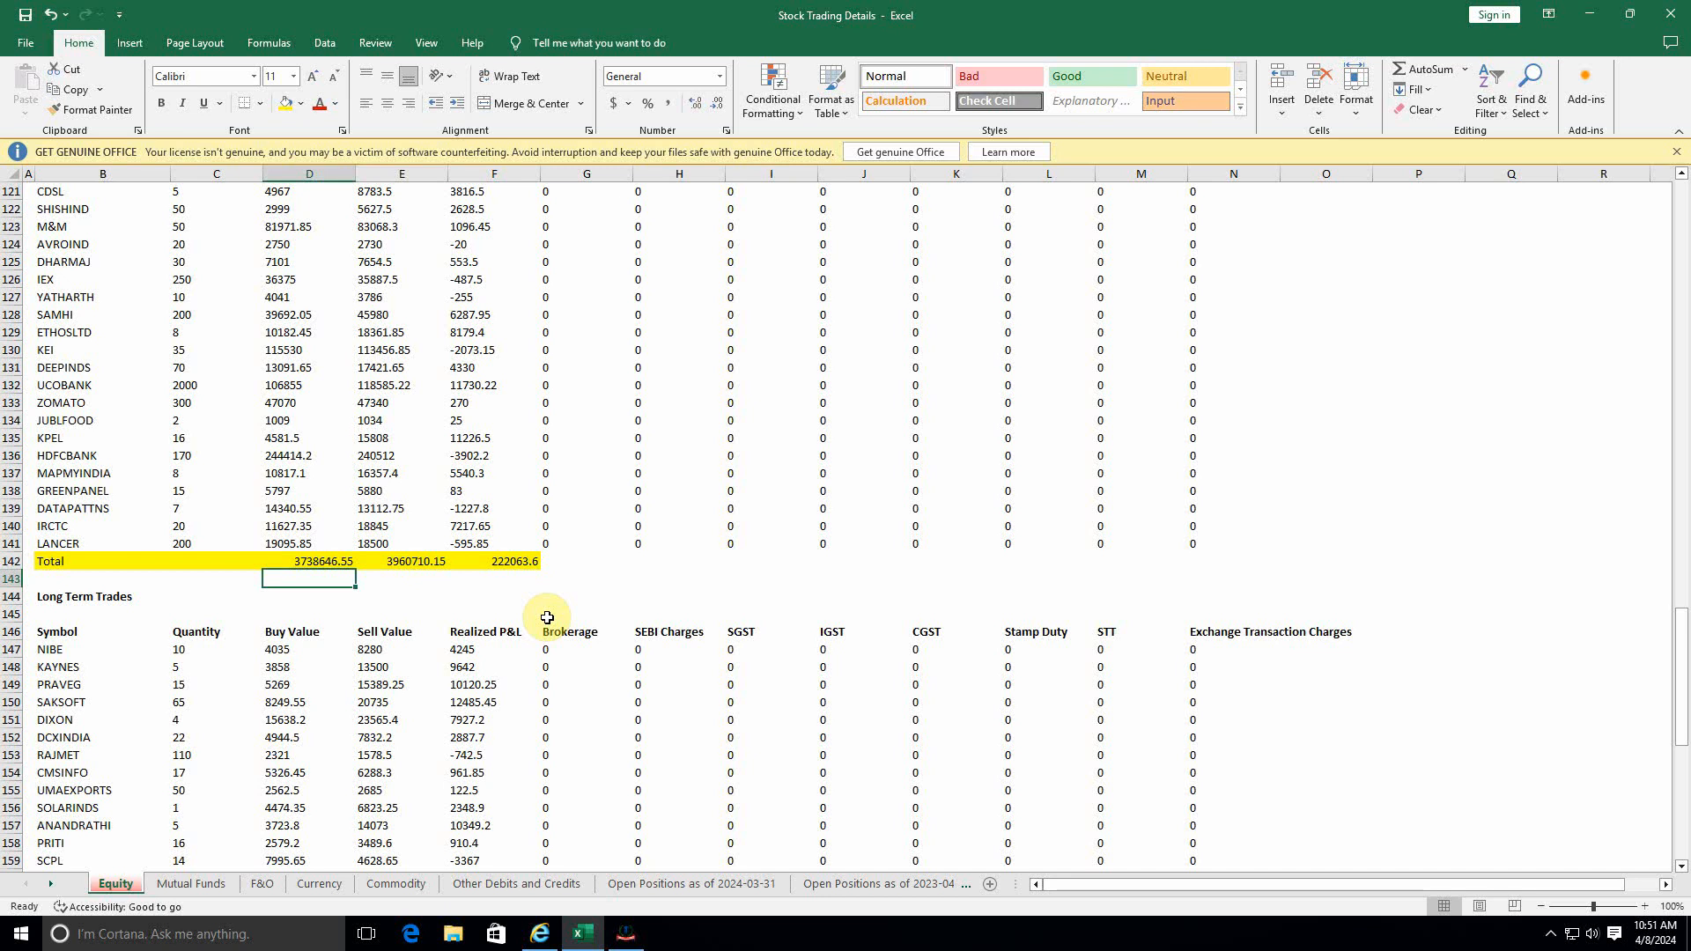
pyautogui.hotkey('alt', 'Tab')
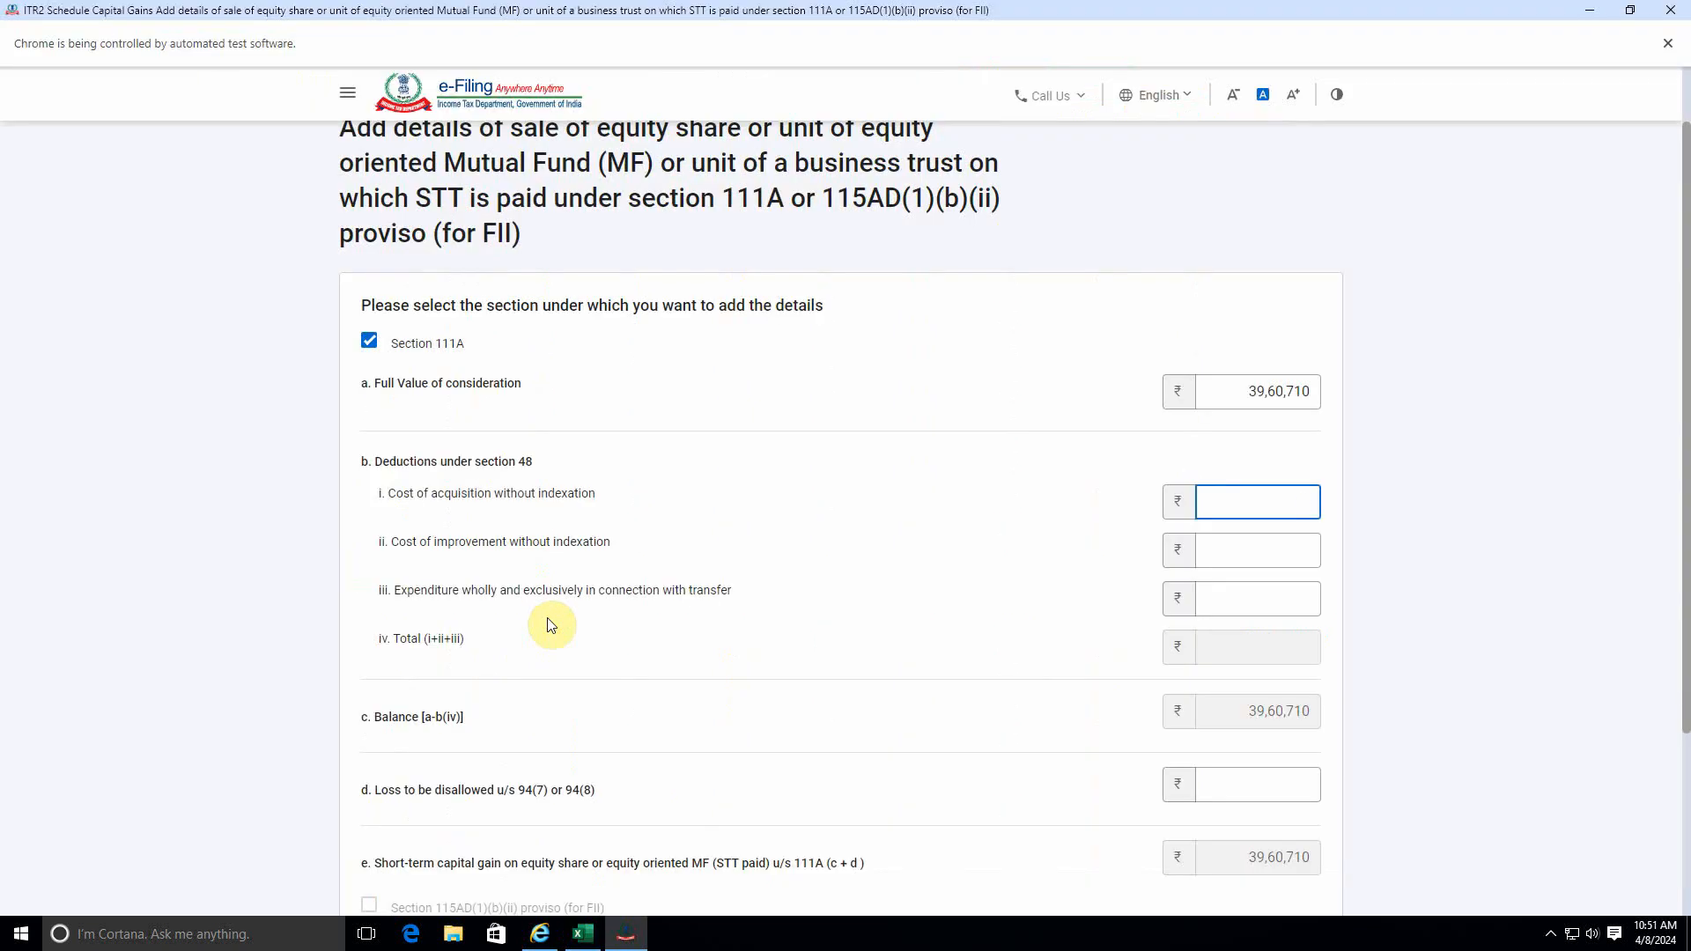
pyautogui.write('3738646')
pyautogui.click(664, 590)
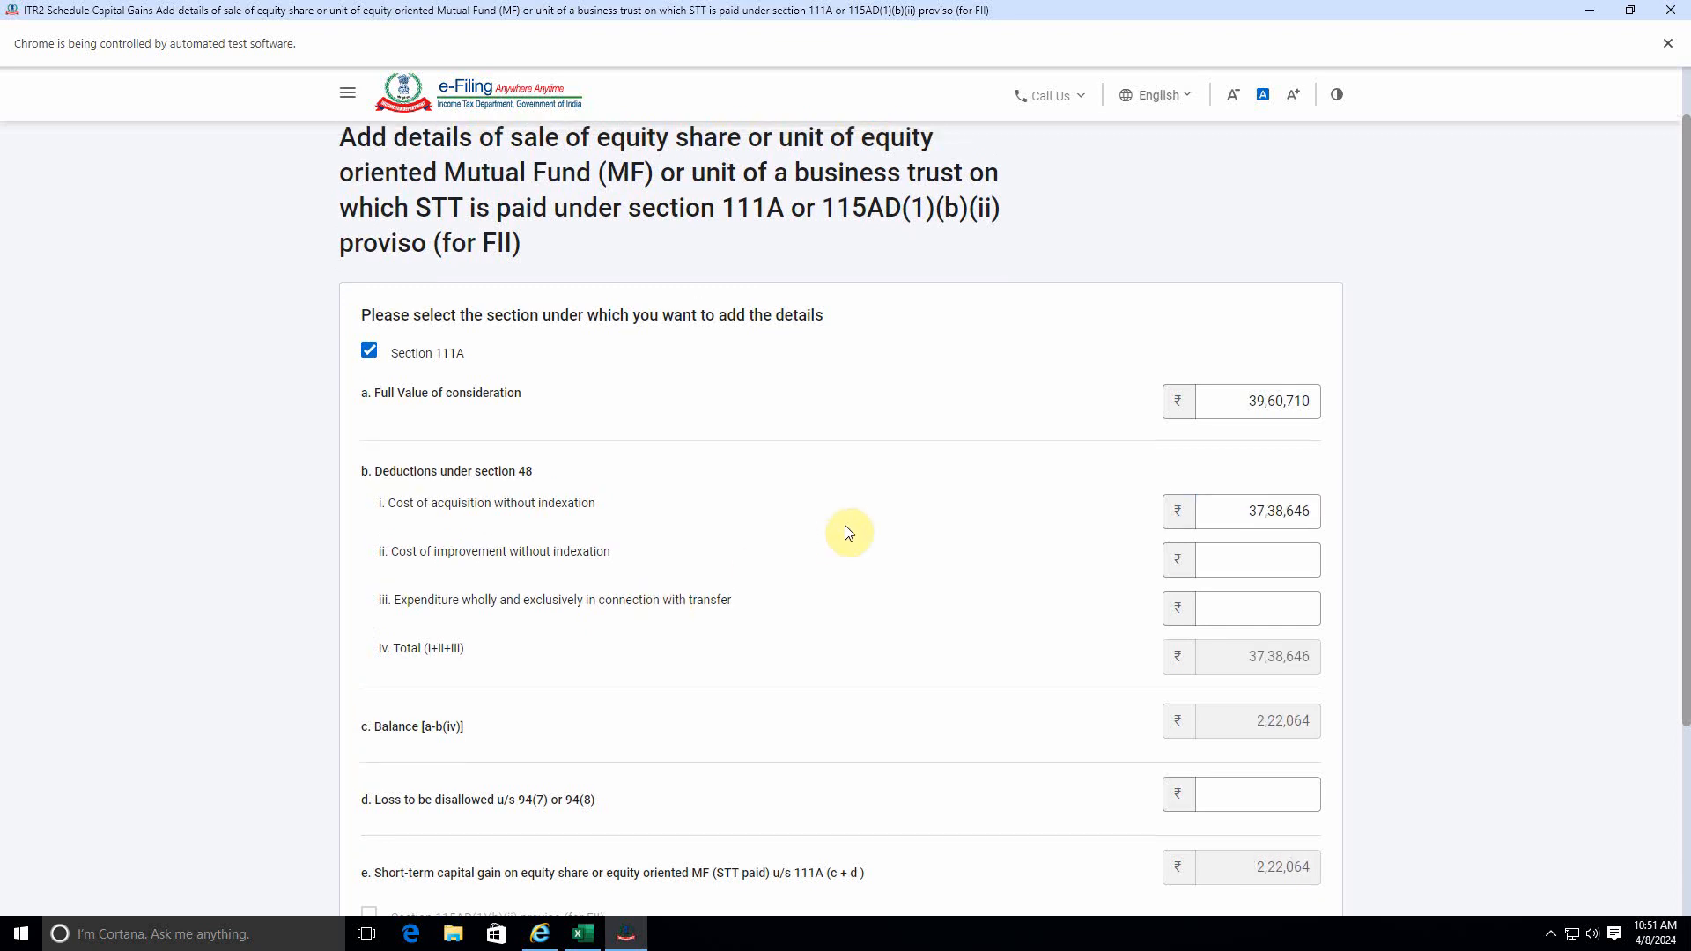
# Compare the calculated section 111A short-term capital gain with the short term trades' total Realized P&L in Excel.
pyautogui.scroll(2, 616, 400)
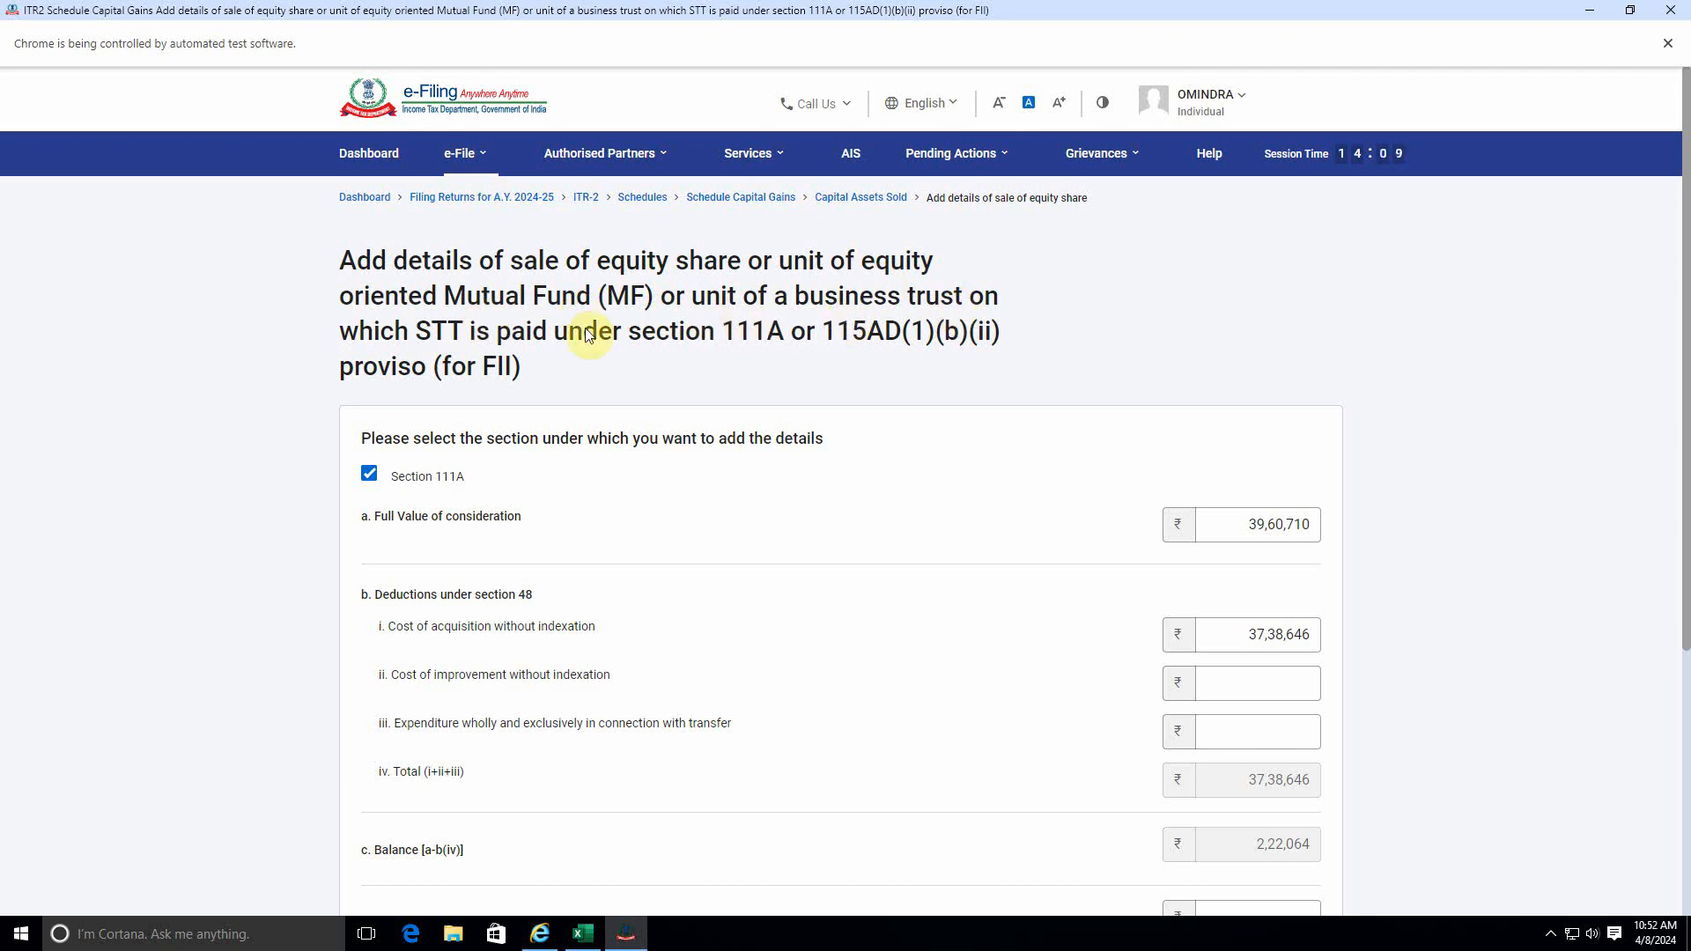
pyautogui.scroll(-2, 852, 486)
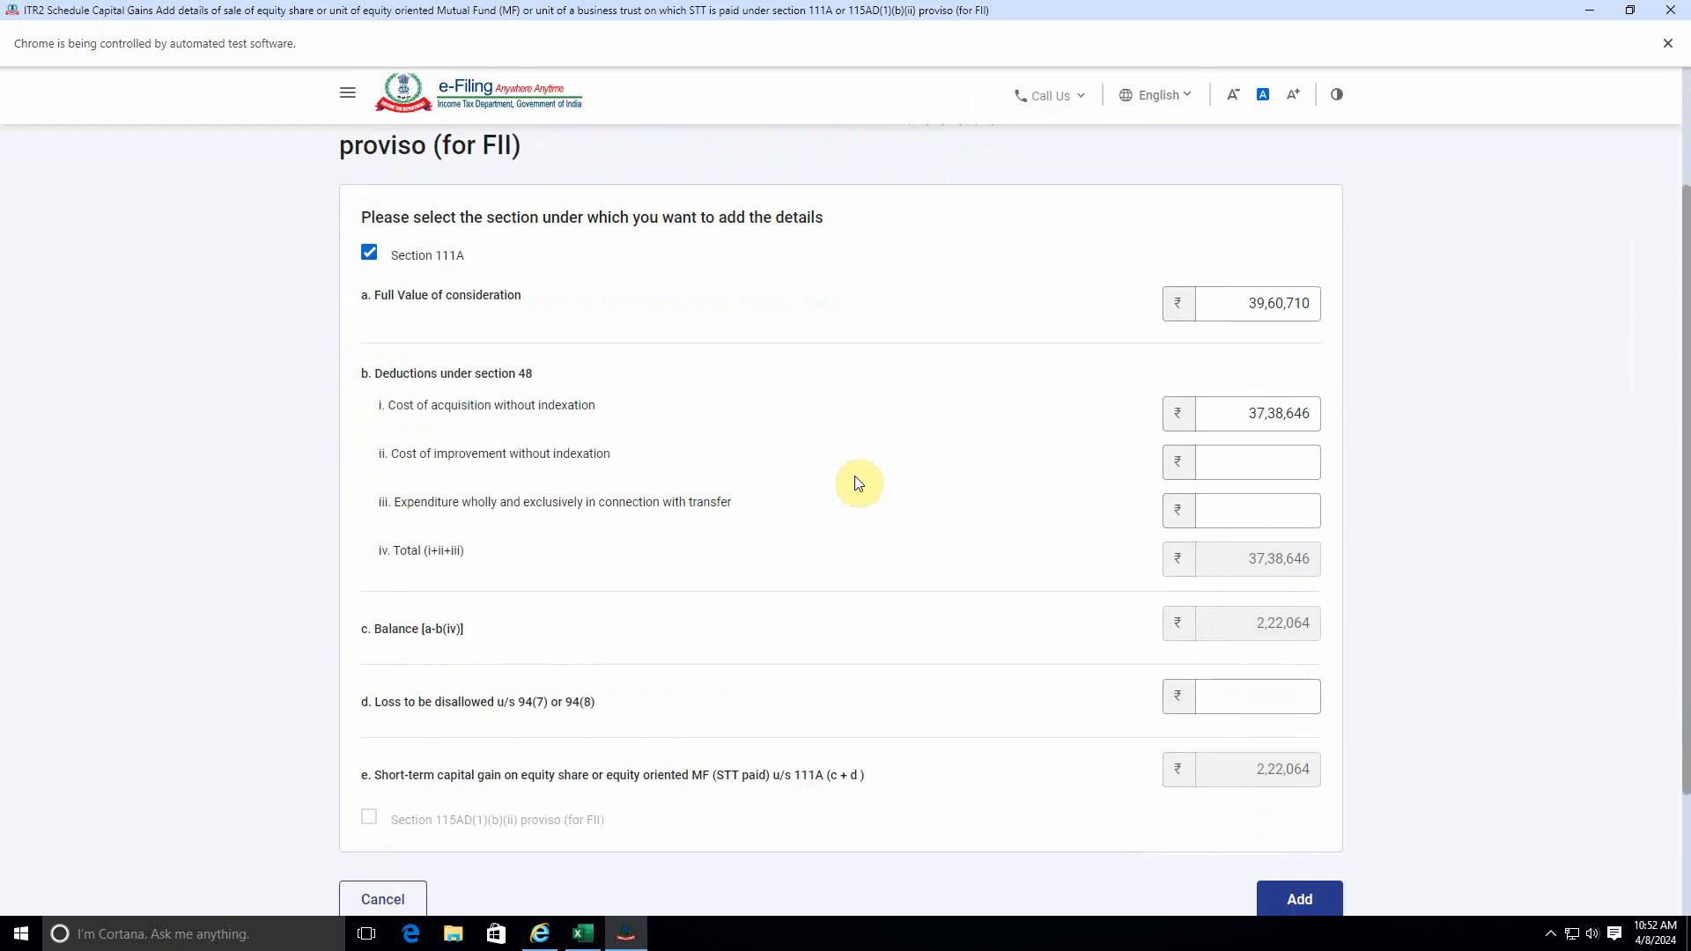
pyautogui.scroll(3, 860, 415)
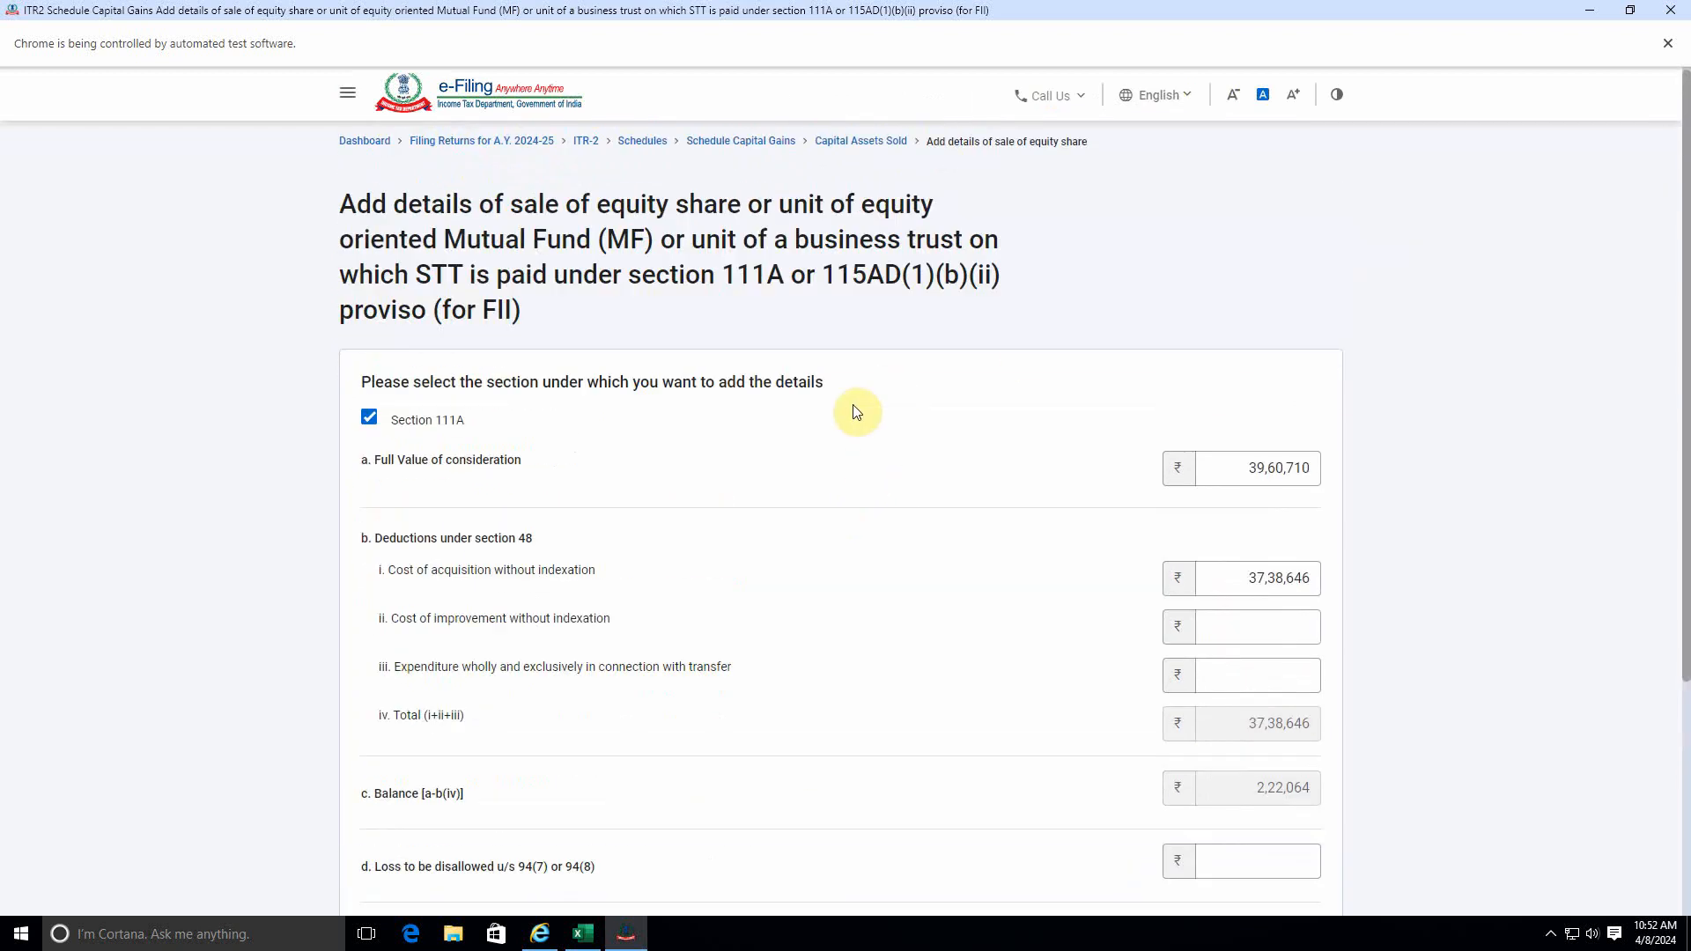
pyautogui.scroll(-3, 1095, 475)
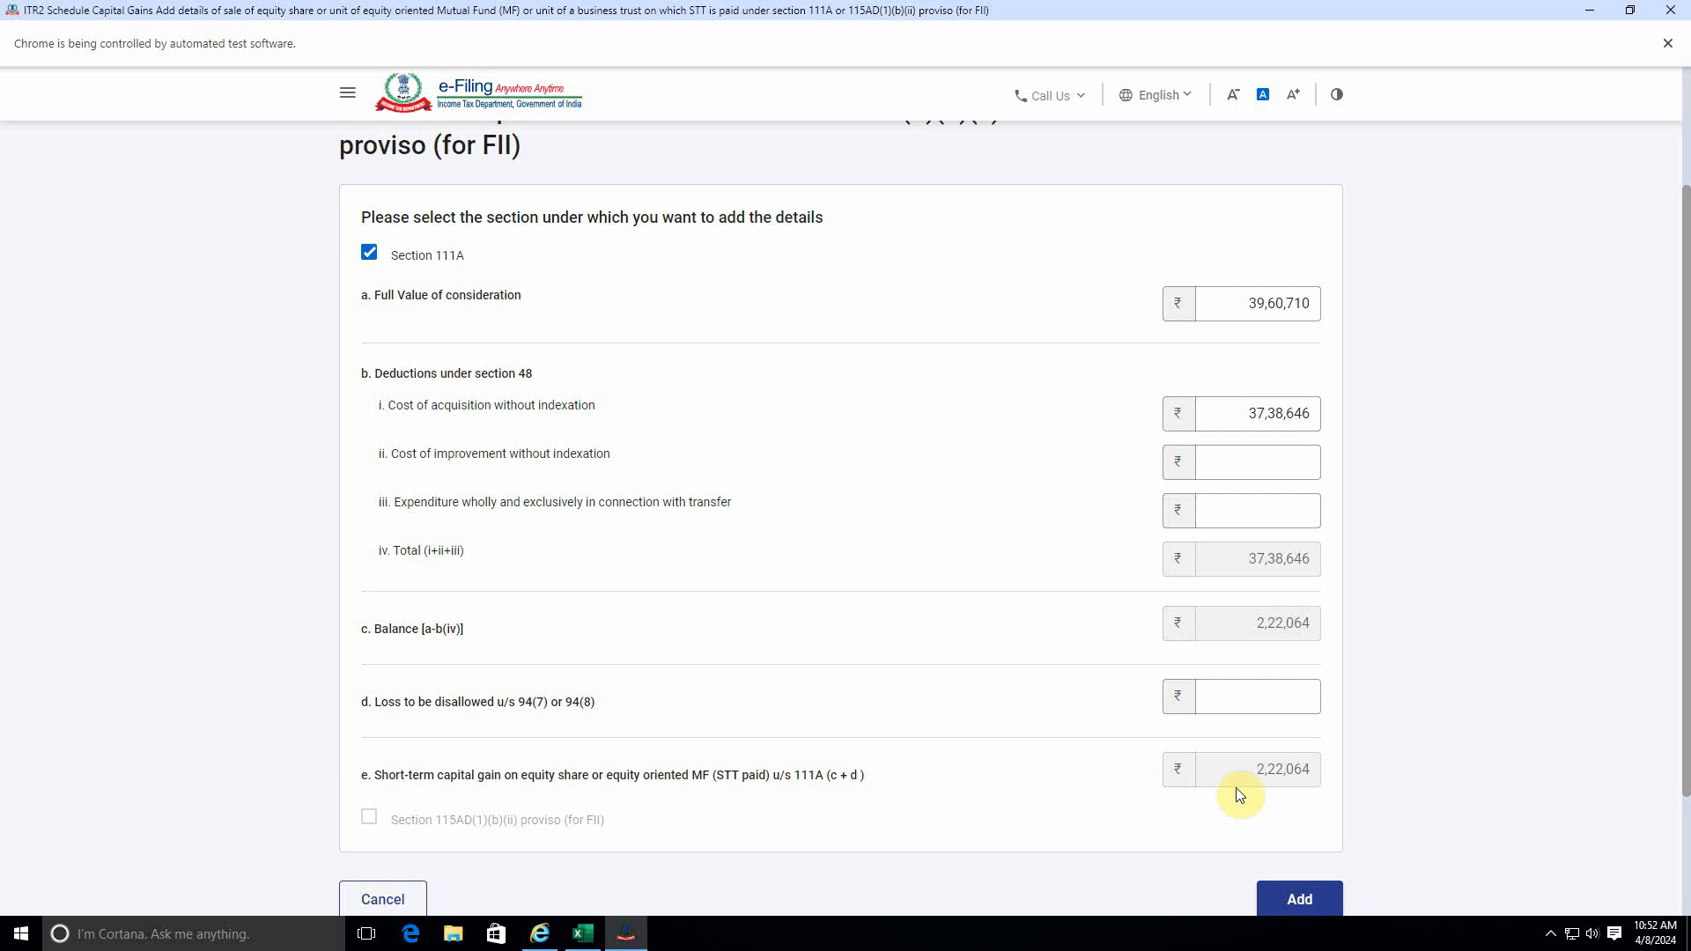
pyautogui.hotkey('alt', 'Tab')
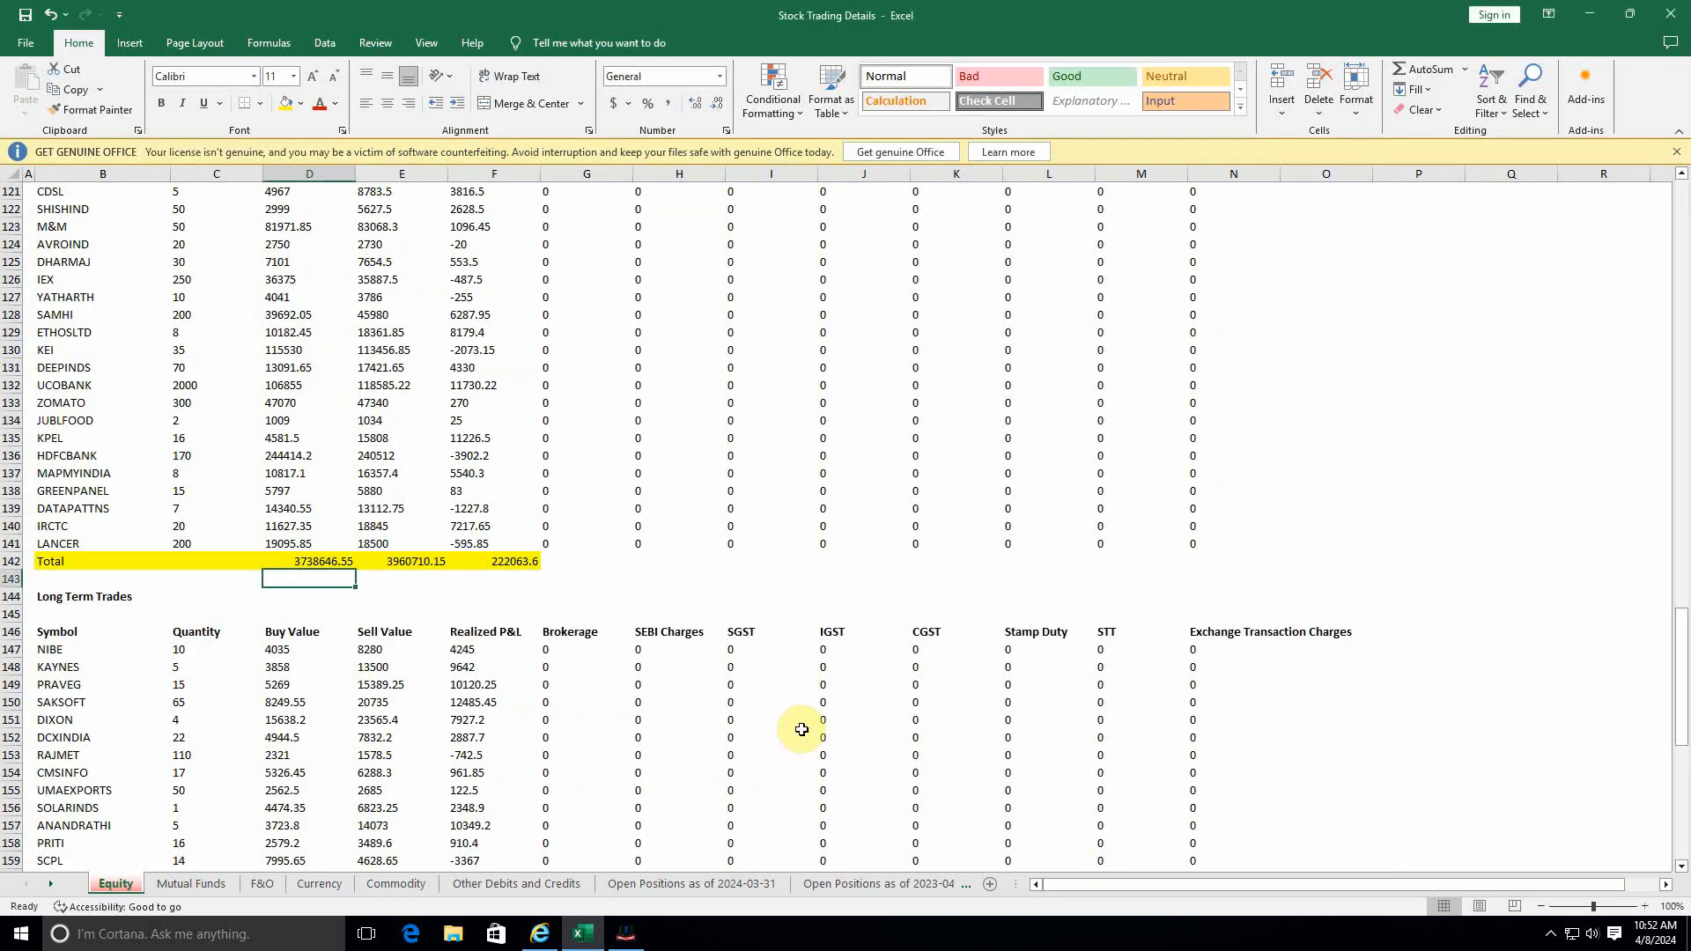
pyautogui.click(511, 581)
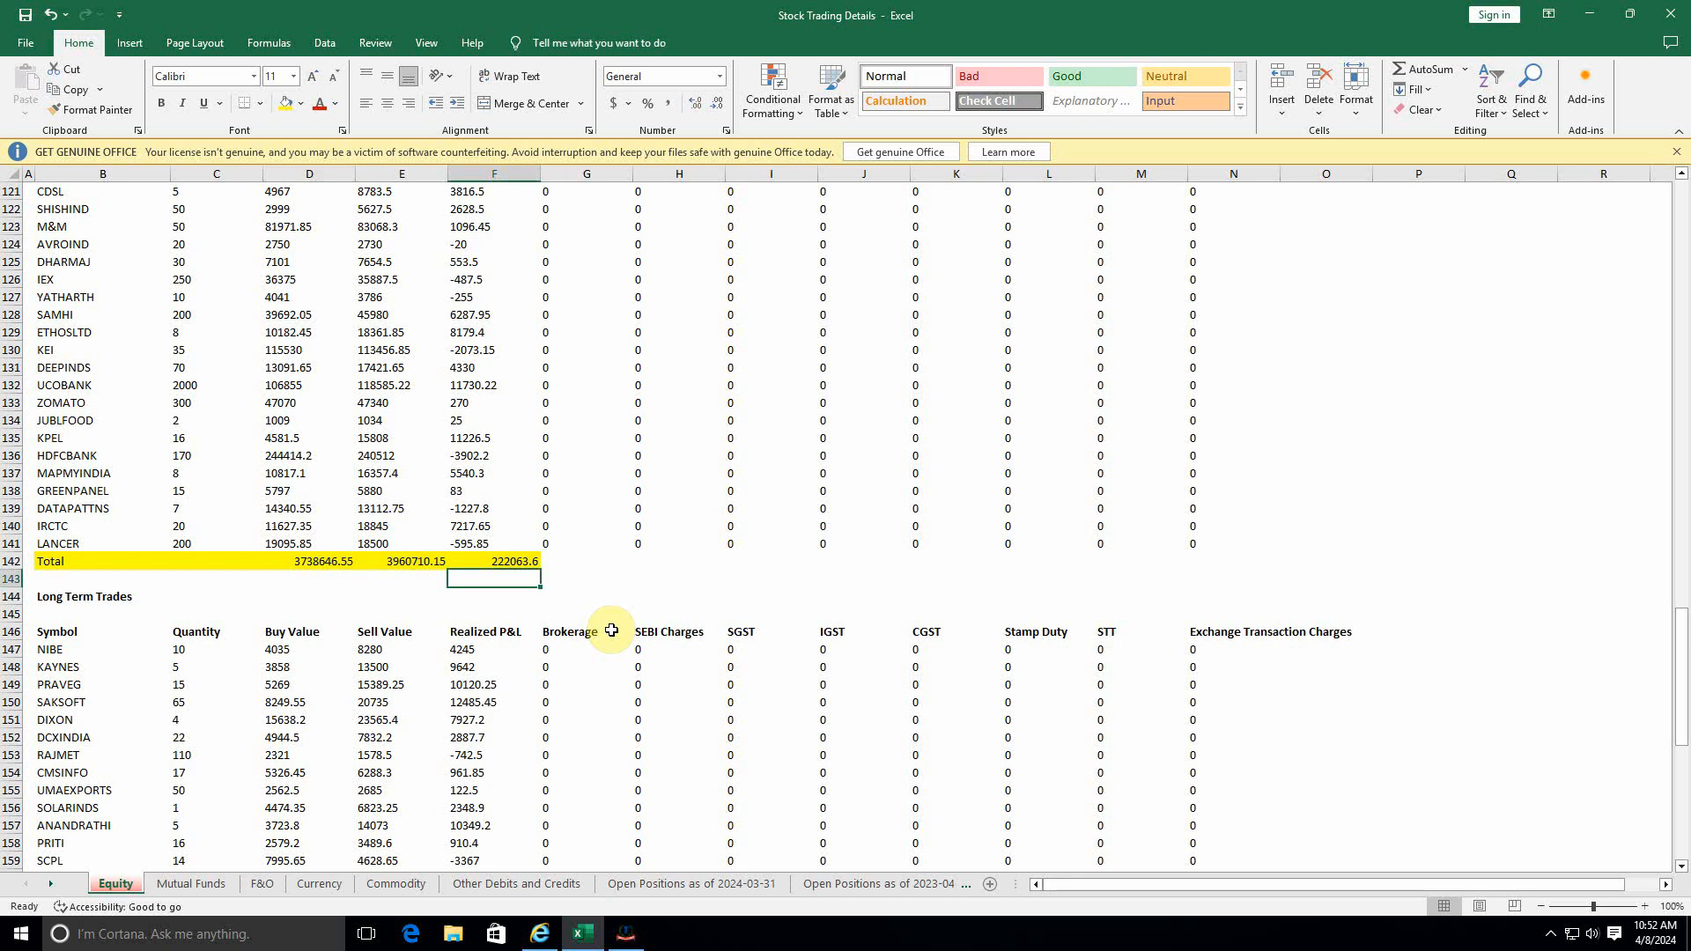
pyautogui.hotkey('alt', 'Tab')
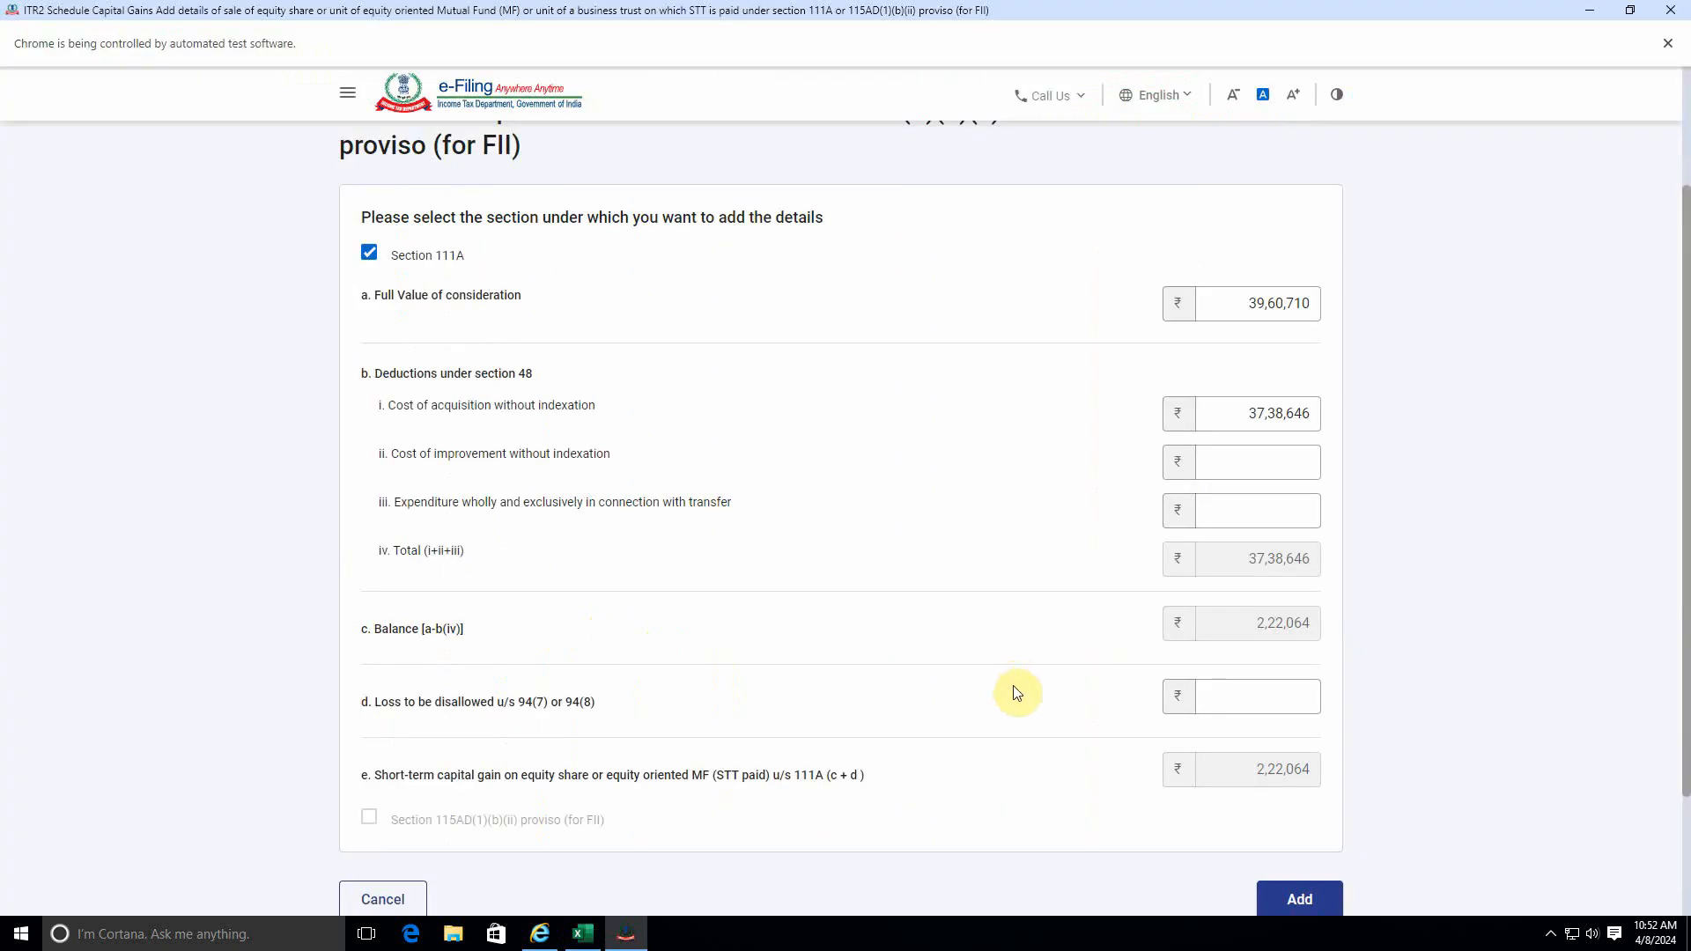
# Add the section 111A sale details and confirm Schedule Capital Gains.
pyautogui.scroll(-3, 1012, 685)
pyautogui.click(1276, 731)
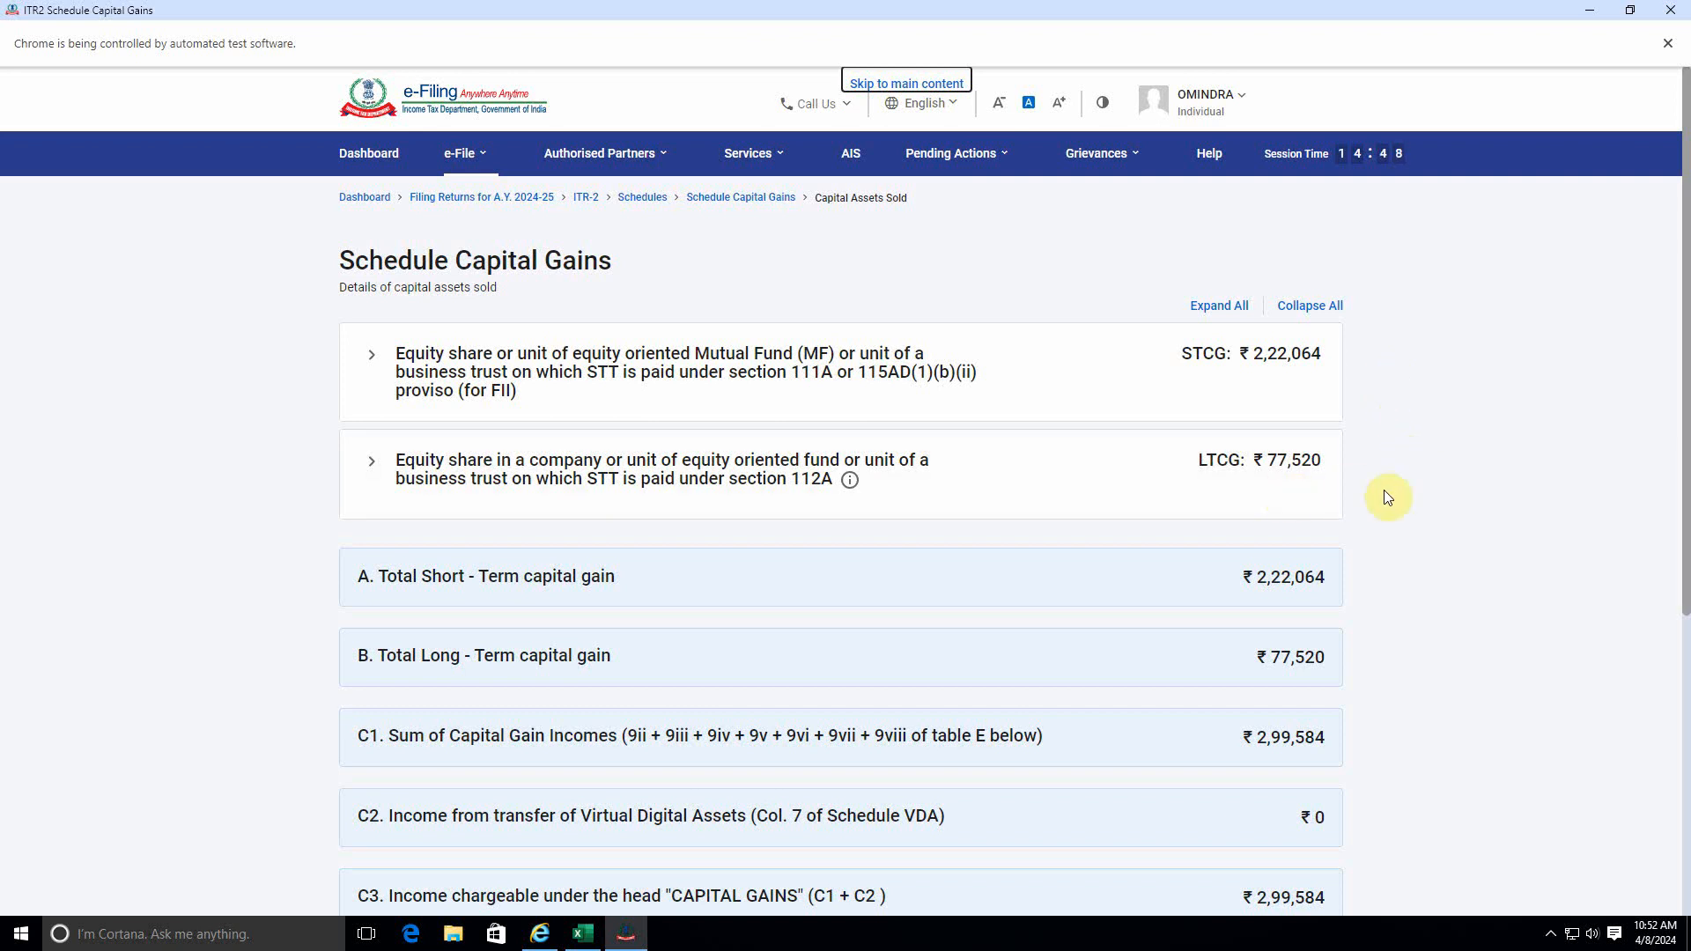
pyautogui.scroll(-5, 1351, 590)
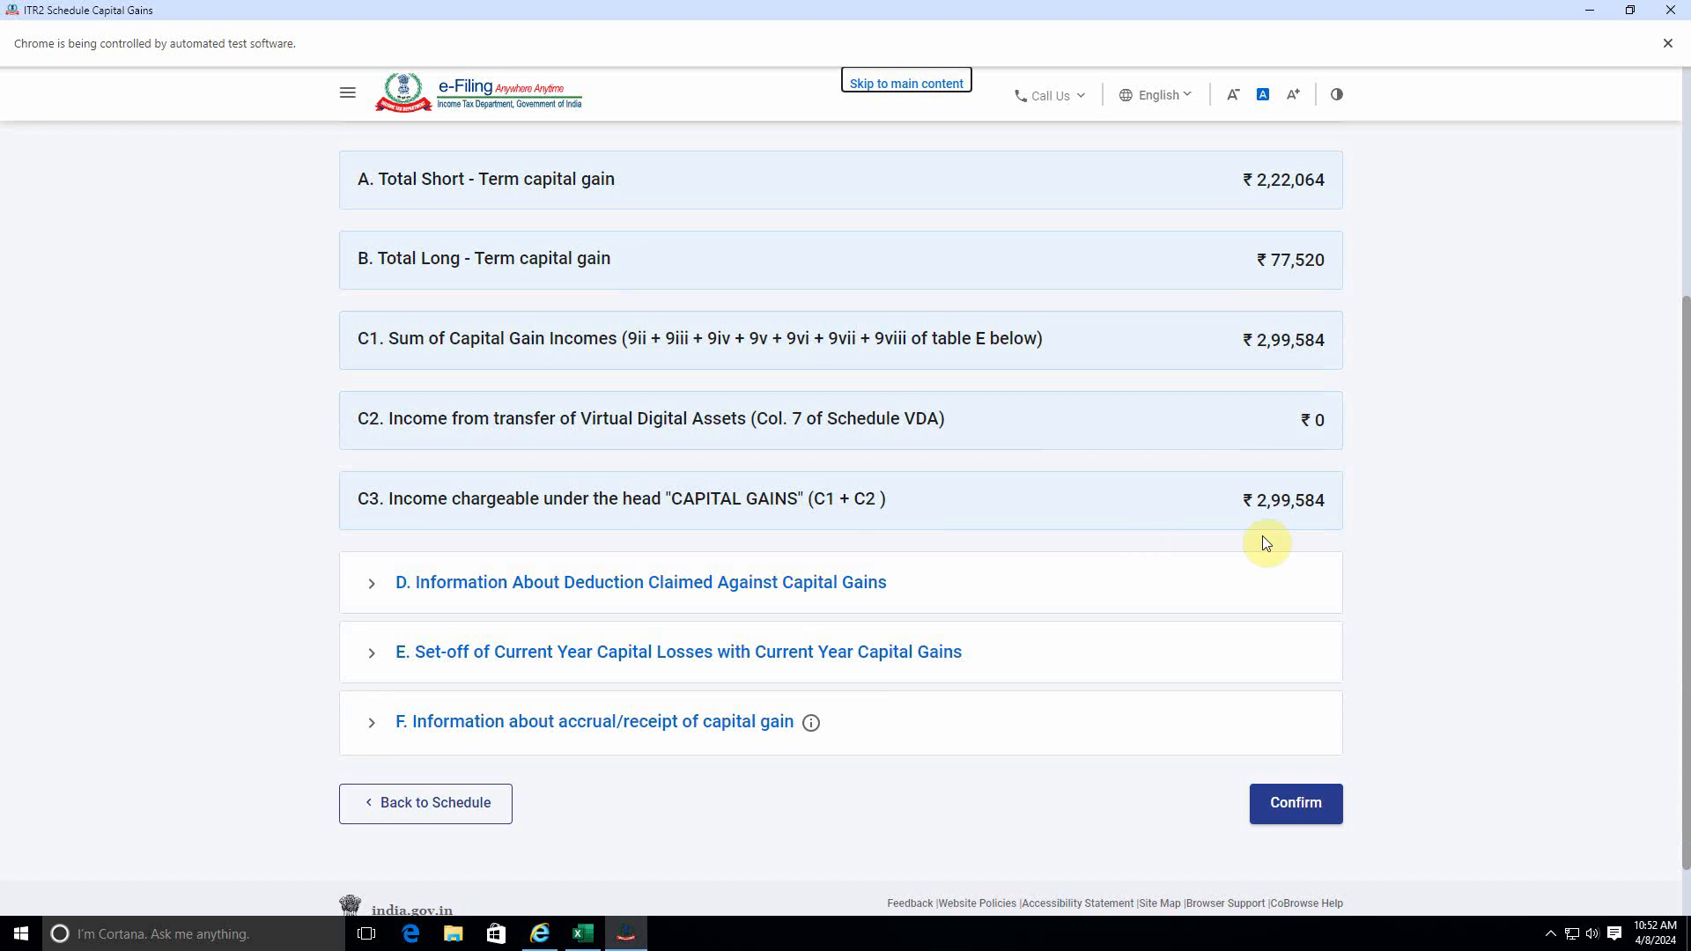
pyautogui.click(1301, 803)
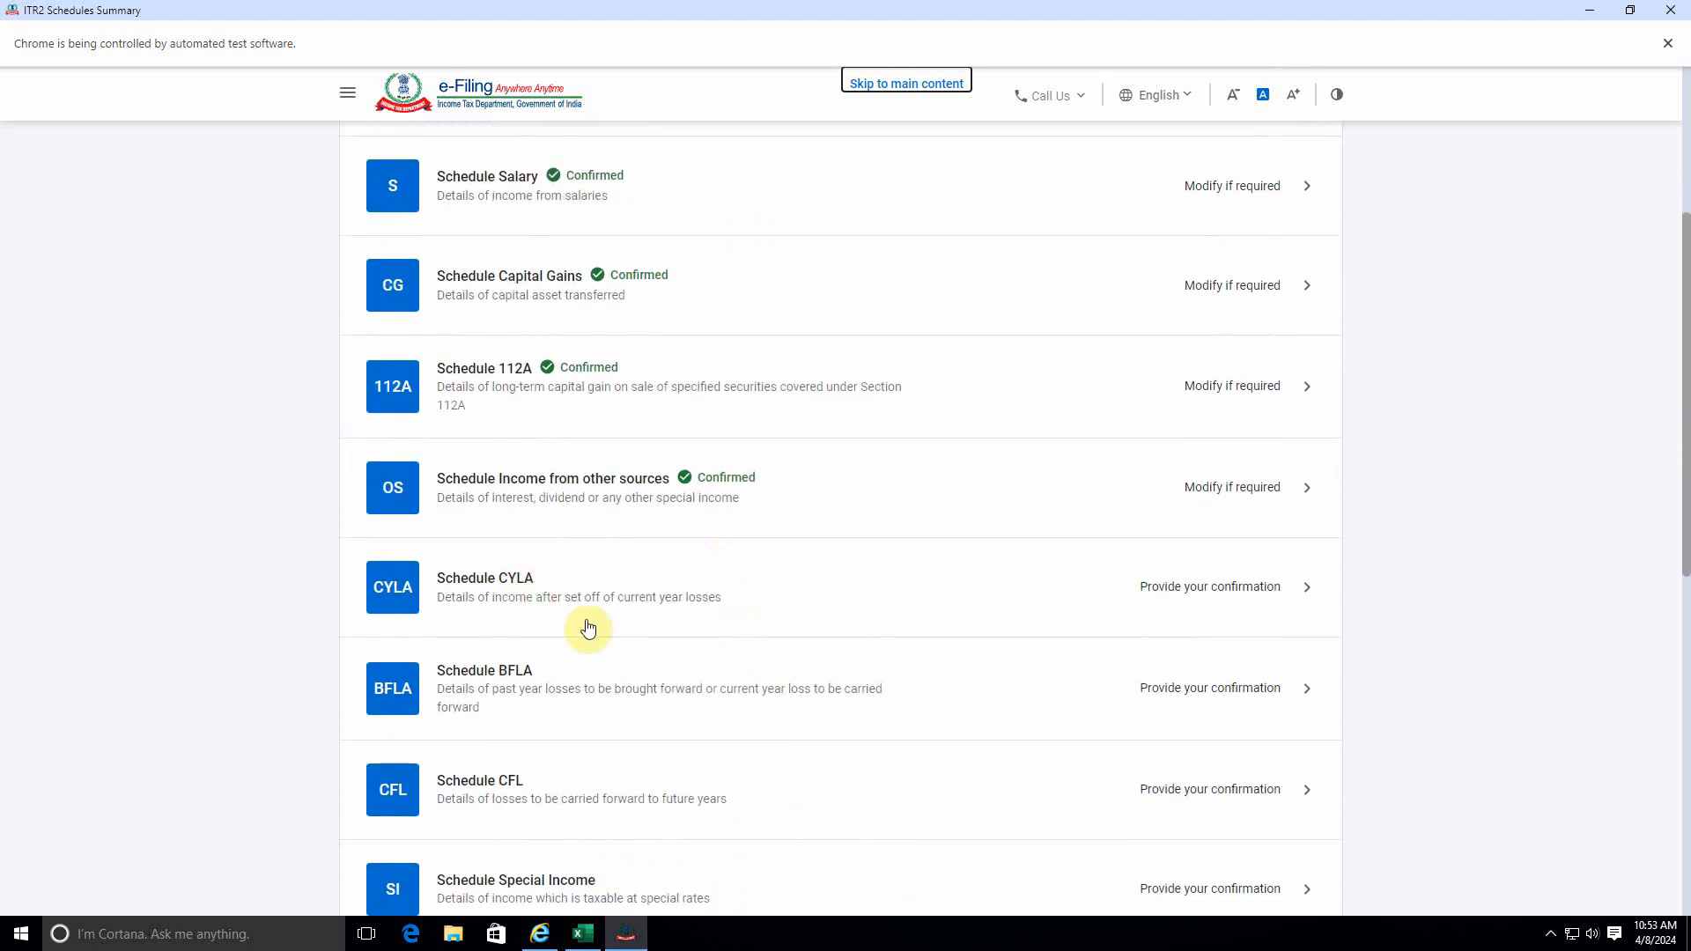
# Open Schedule CYLA, review the current year loss set-off table, and confirm it without editing the auto-populated details.
pyautogui.click(1226, 586)
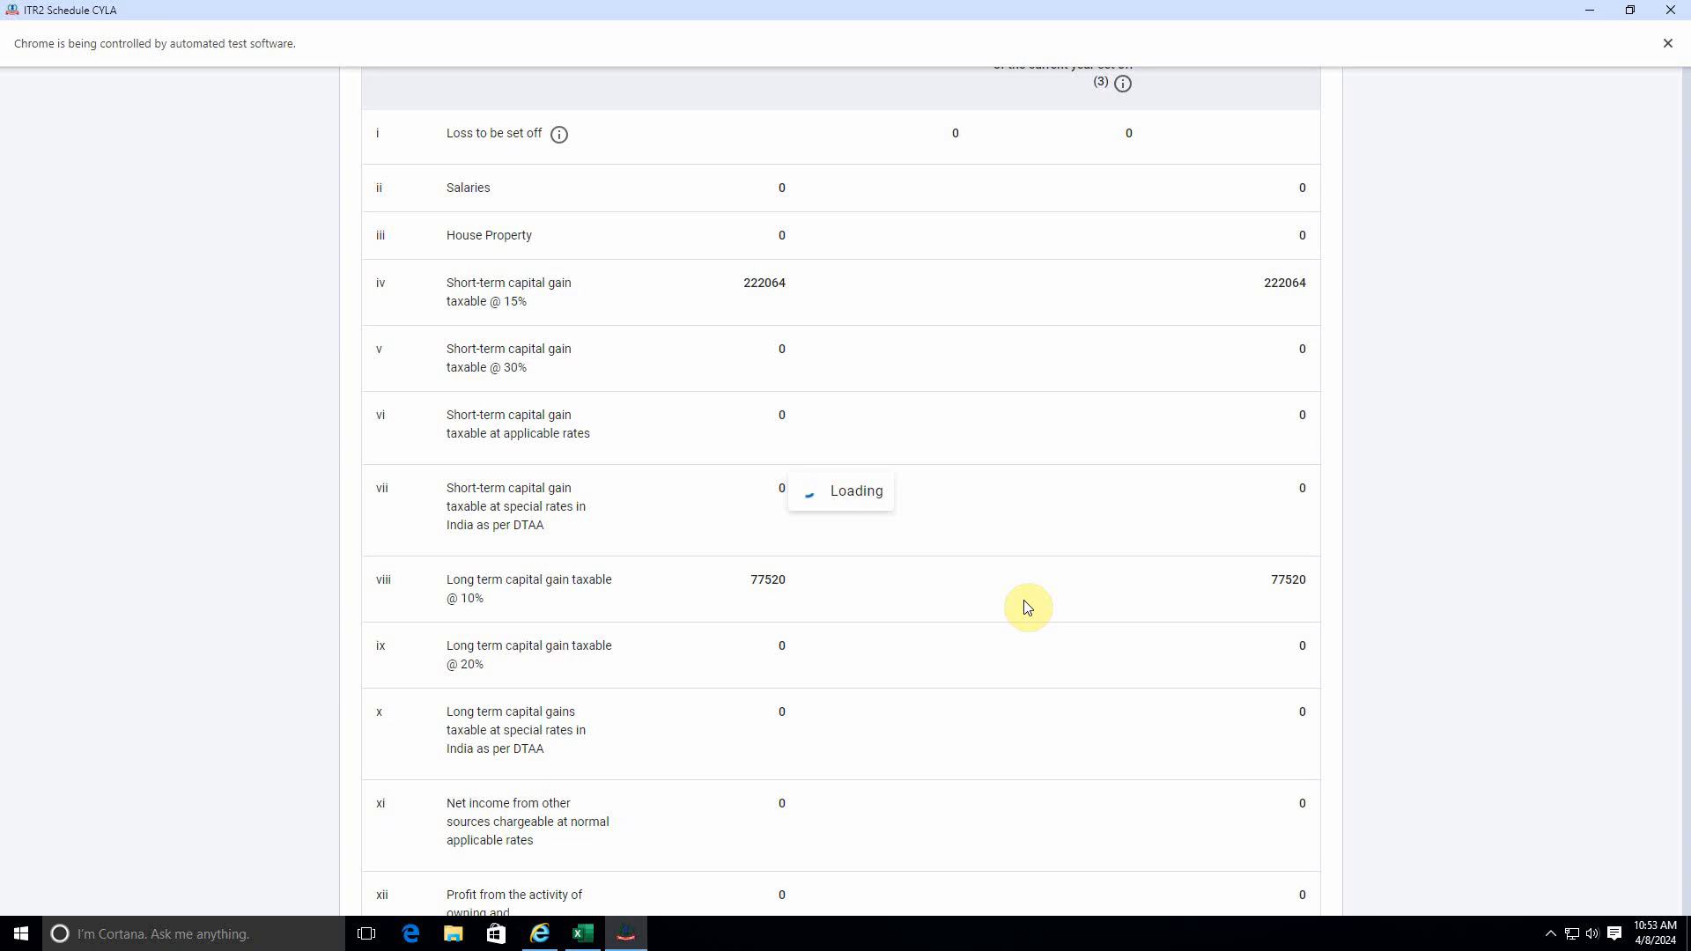
pyautogui.scroll(-15, 1023, 600)
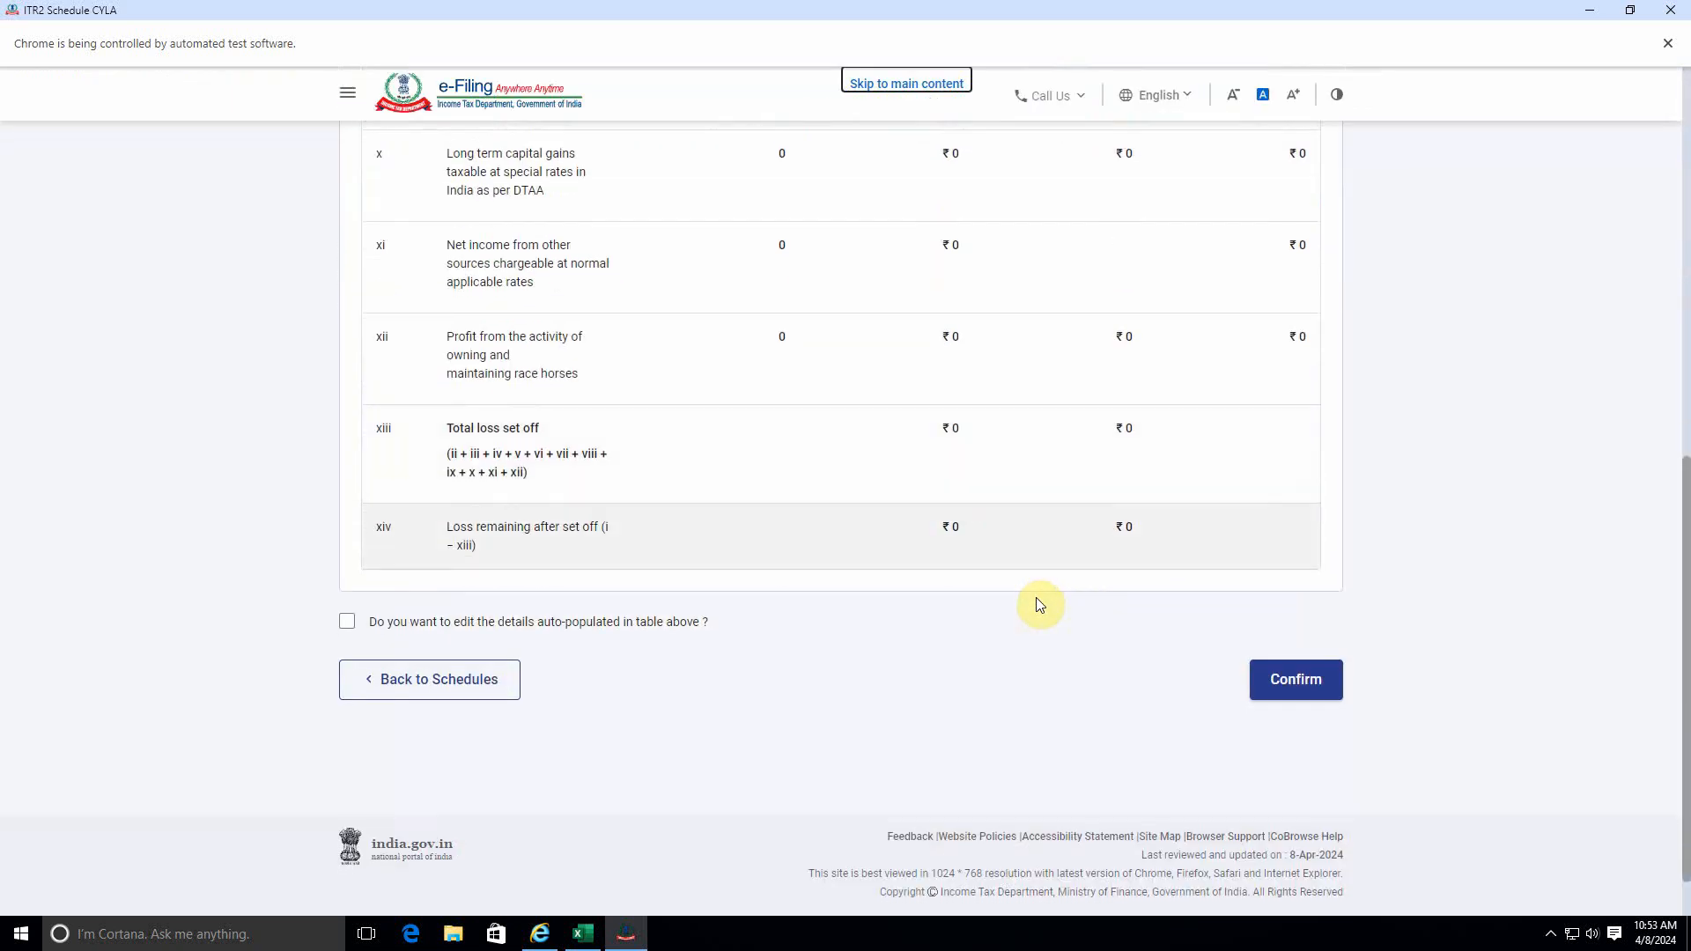
pyautogui.scroll(7, 1038, 600)
pyautogui.scroll(-7, 1039, 600)
pyautogui.click(1292, 688)
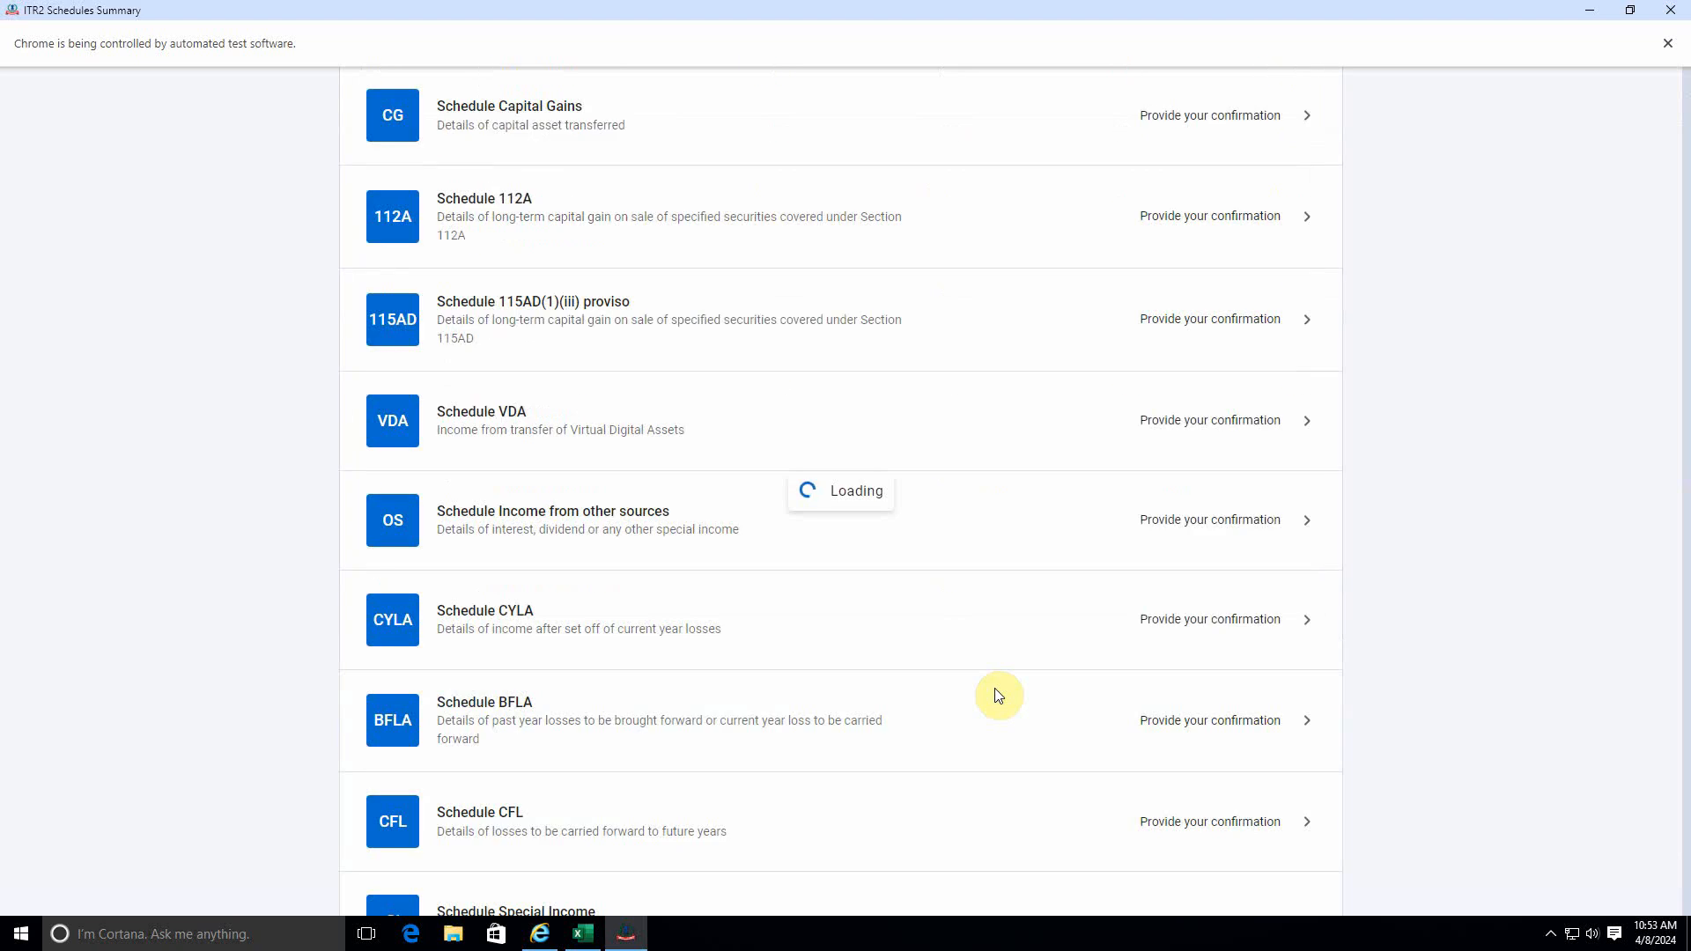
pyautogui.scroll(-7, 998, 697)
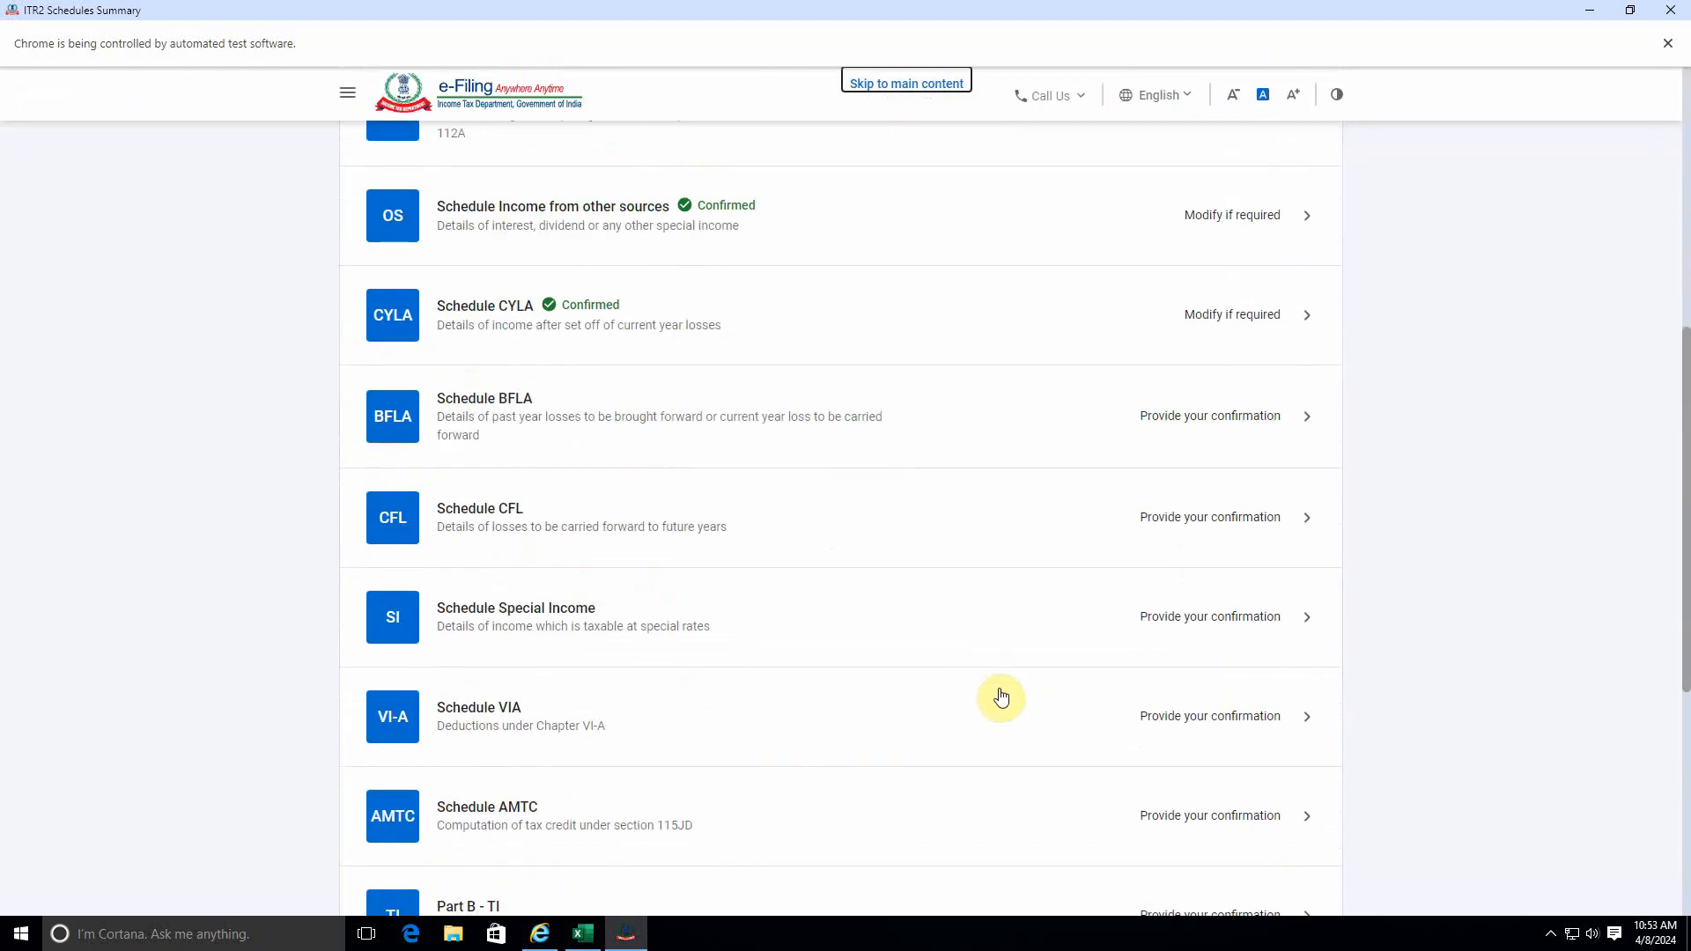
# Open Schedule BFLA and confirm the brought forward loss set-off details without making any edits.
pyautogui.click(1232, 420)
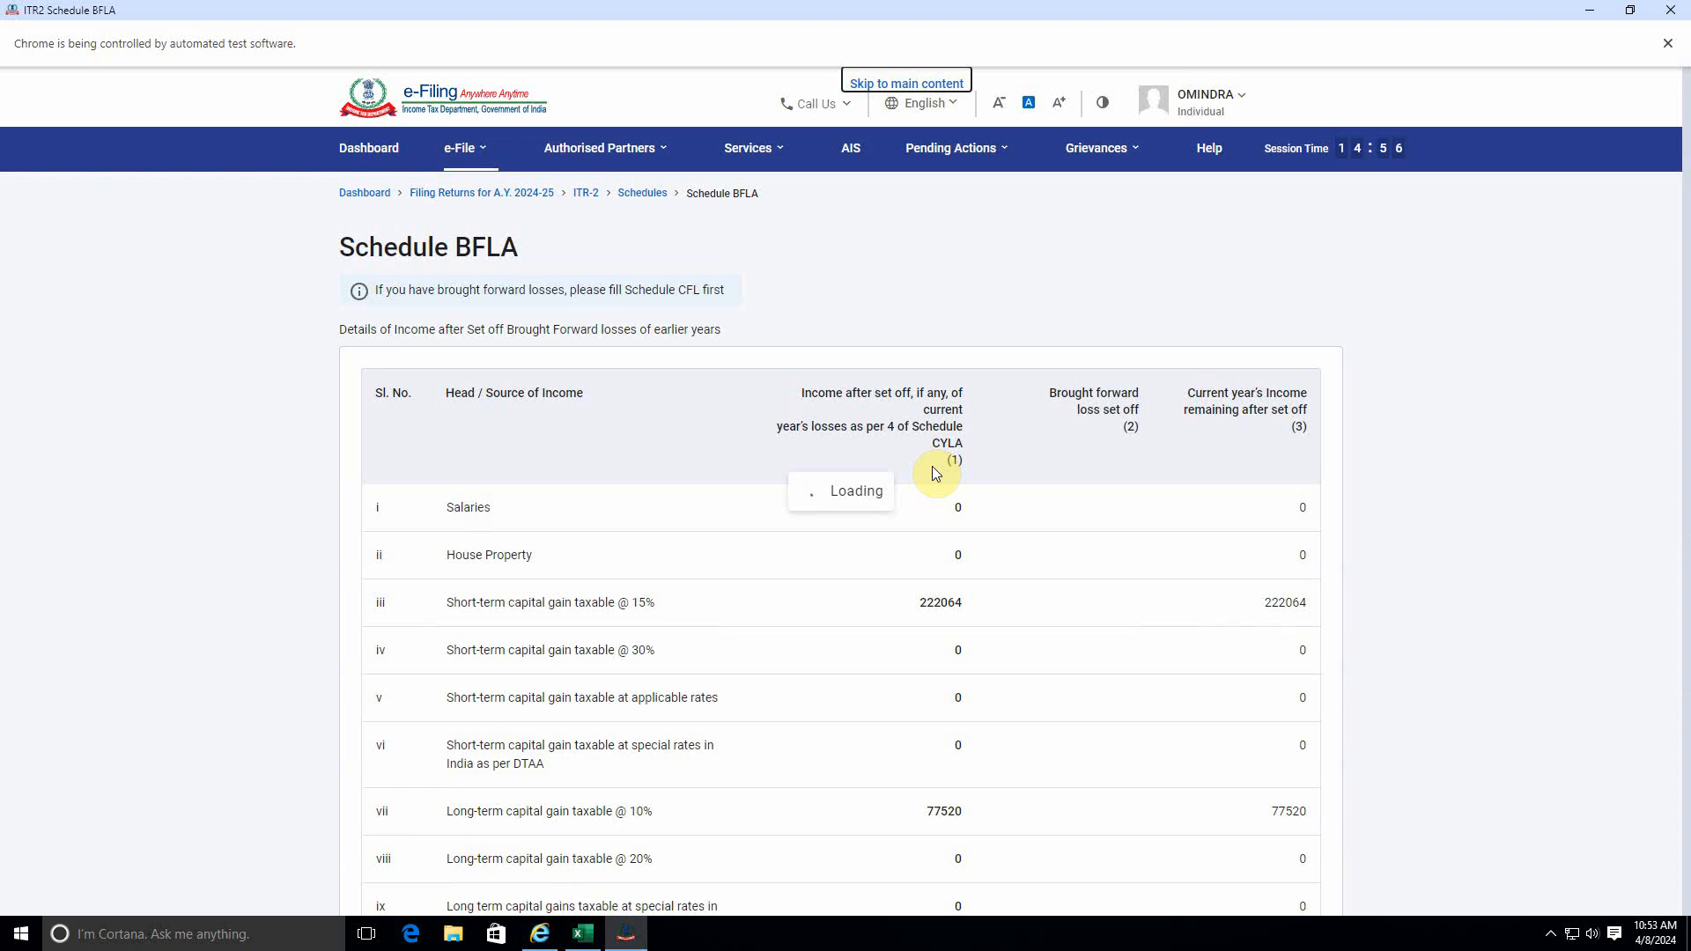
pyautogui.click(1265, 684)
pyautogui.click(1030, 550)
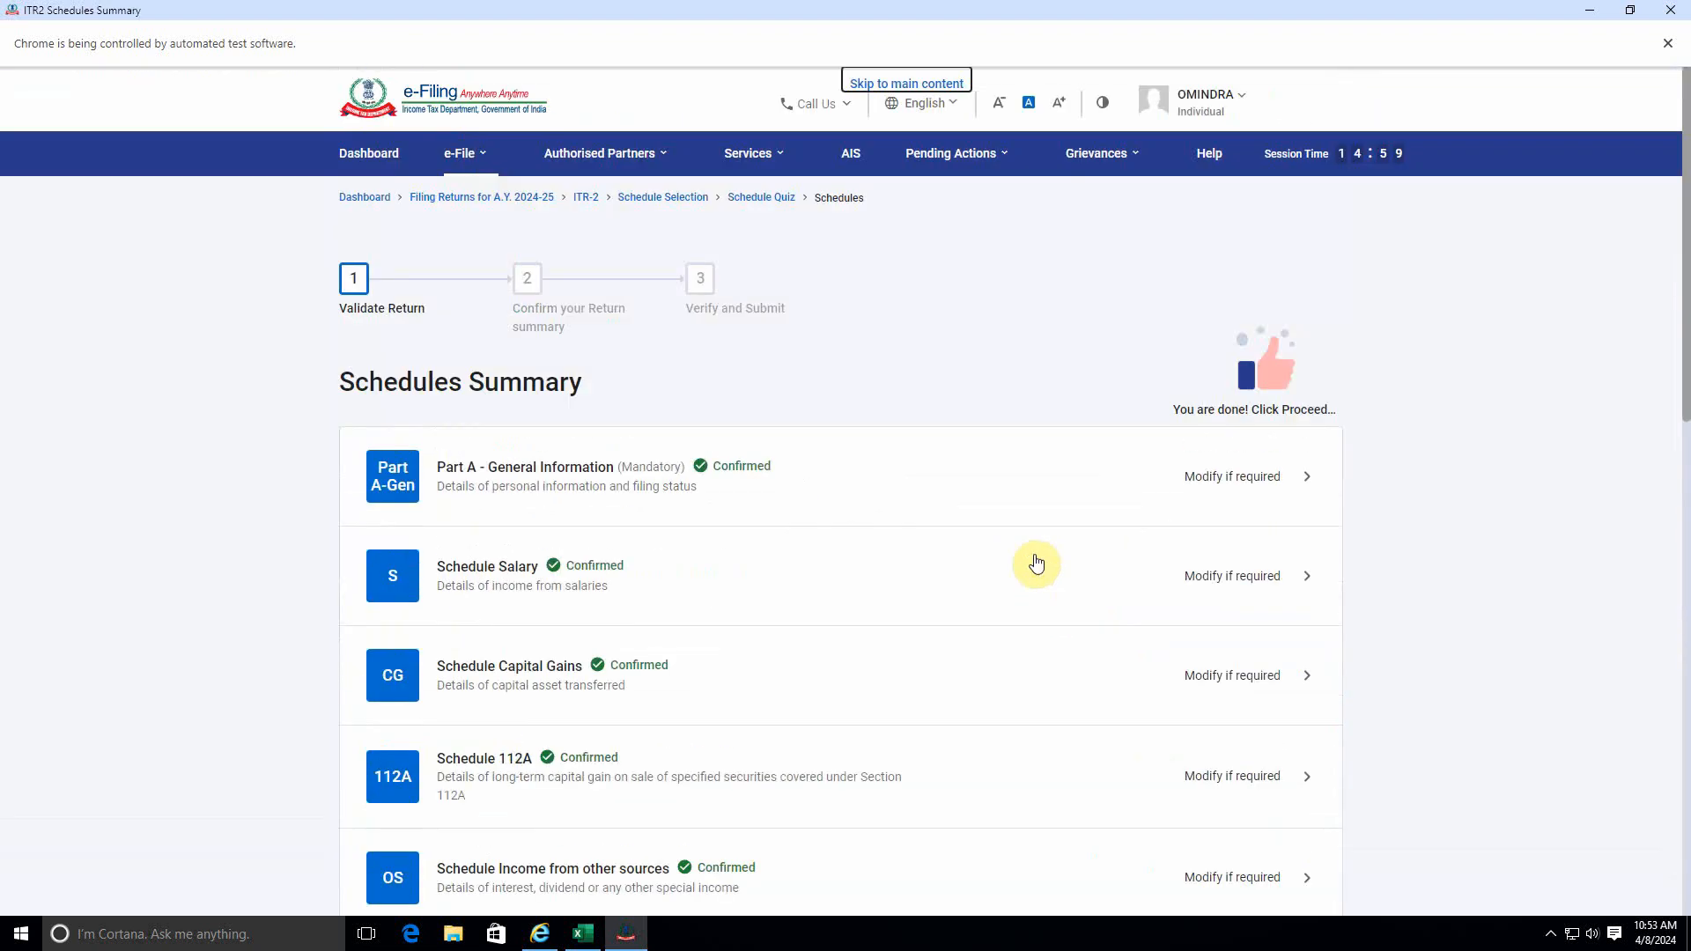
# Open Schedule CFL, review the losses to be carried forward to future years, and confirm it without edits.
pyautogui.scroll(-8, 1036, 564)
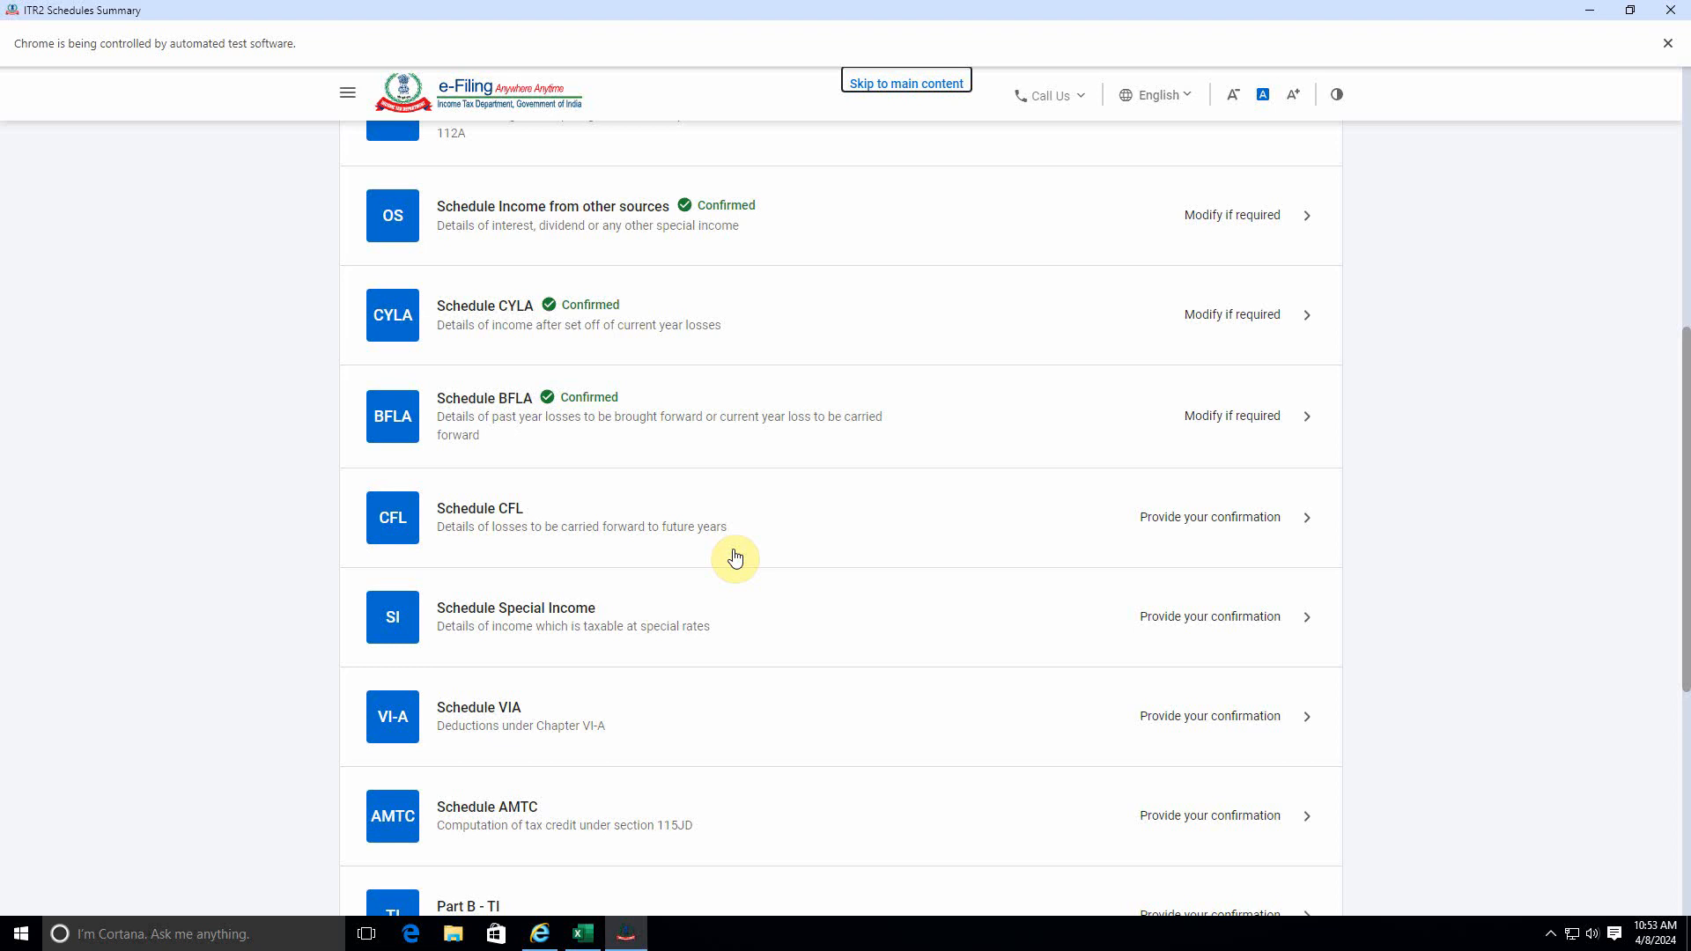
pyautogui.click(1260, 521)
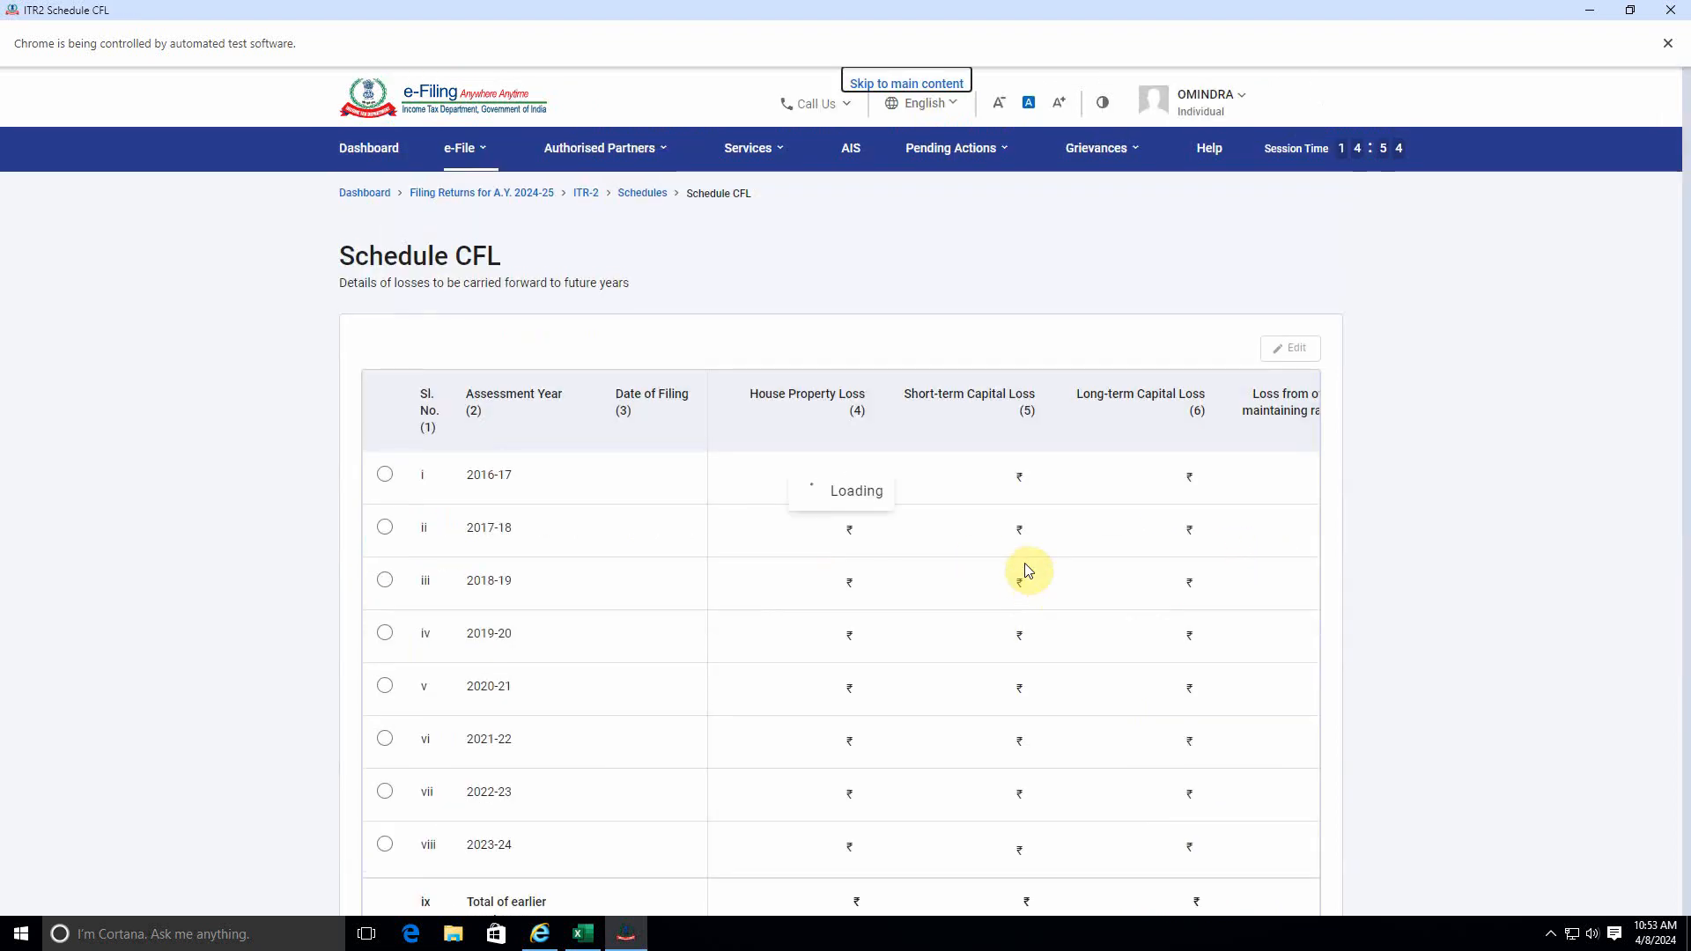
pyautogui.scroll(-2, 1027, 571)
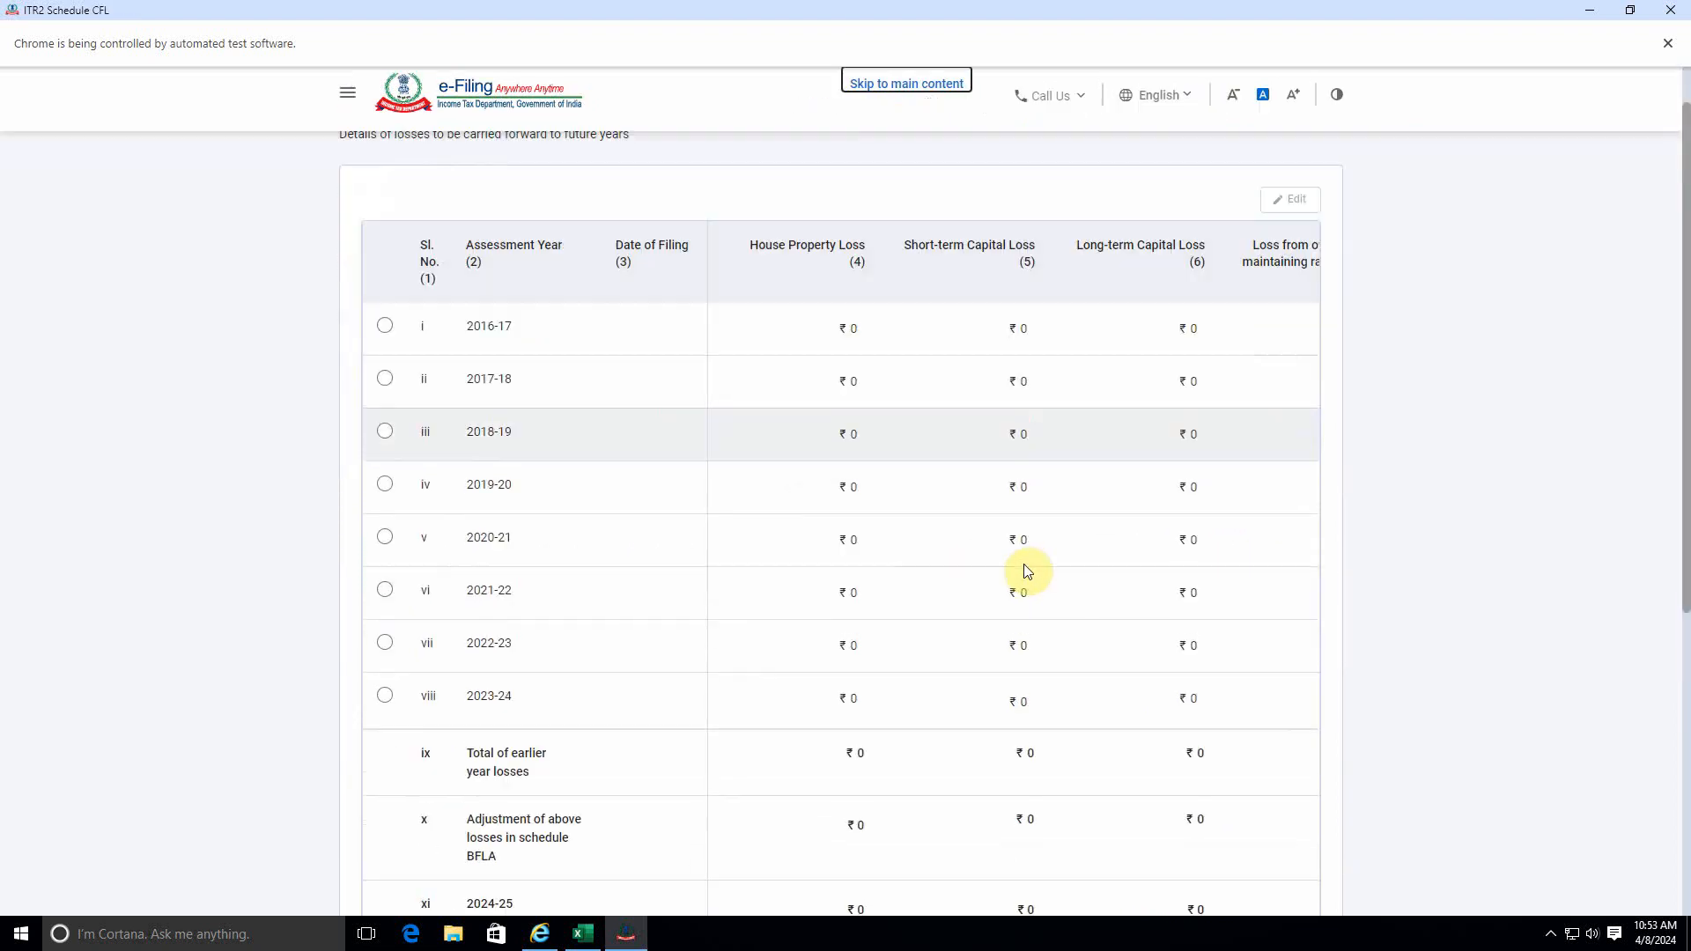
pyautogui.scroll(-5, 1027, 572)
pyautogui.click(1272, 696)
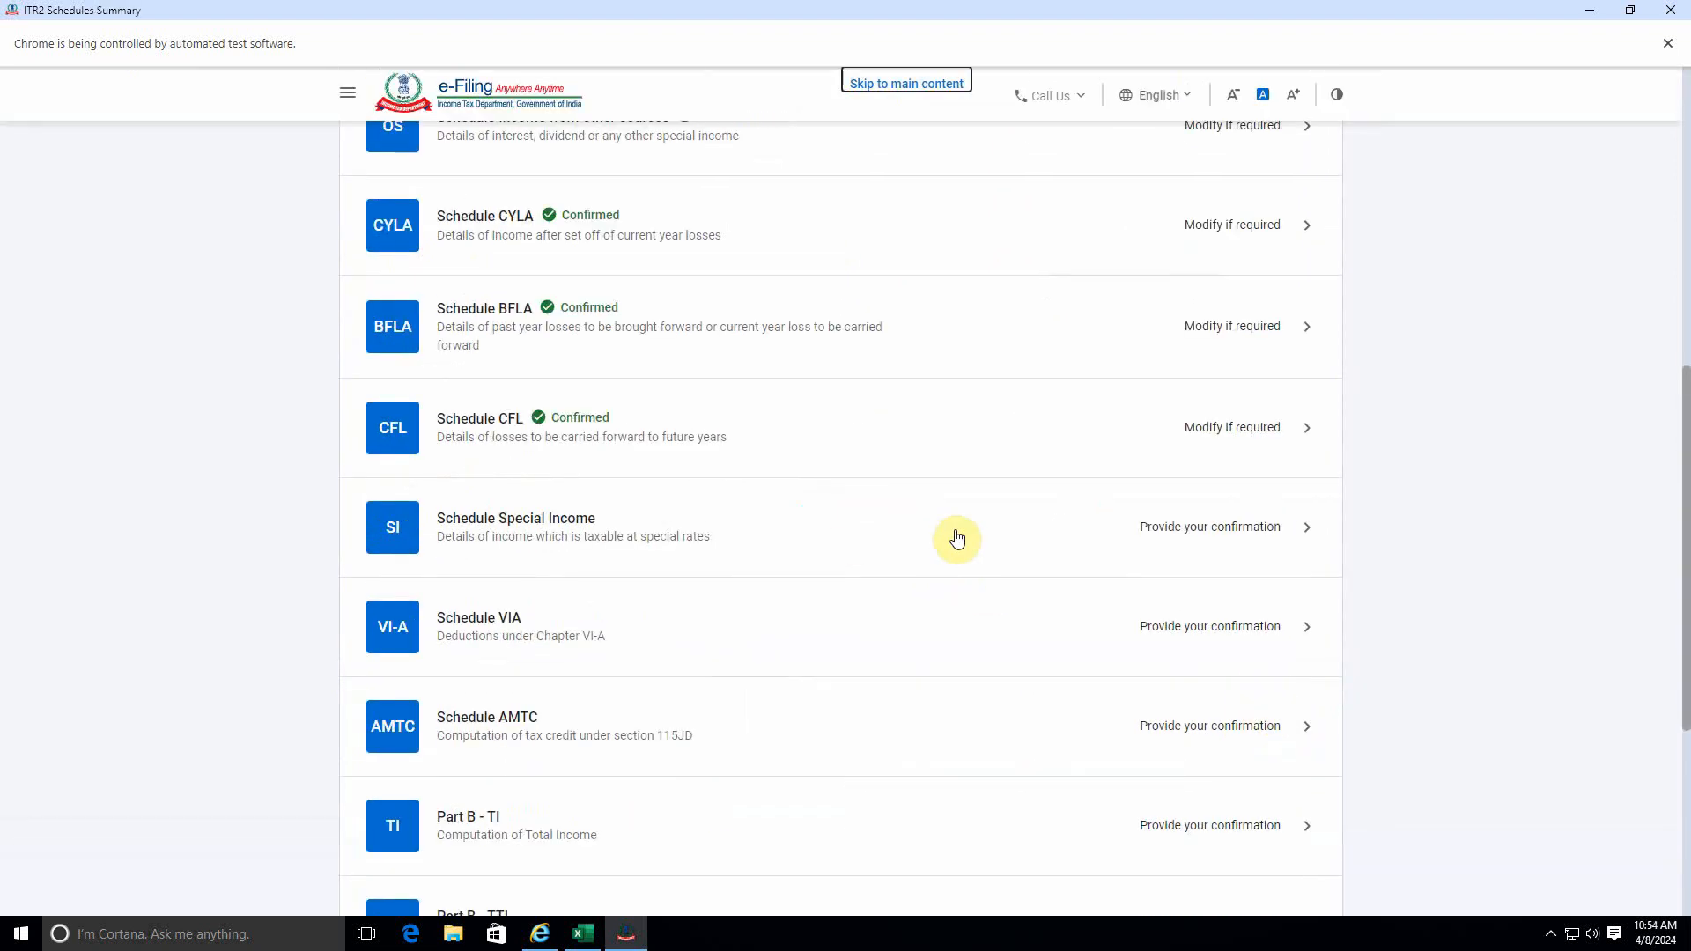
# Open Schedule Special Income and review the special-rate income table from section 111 down to the total row.
pyautogui.click(1256, 531)
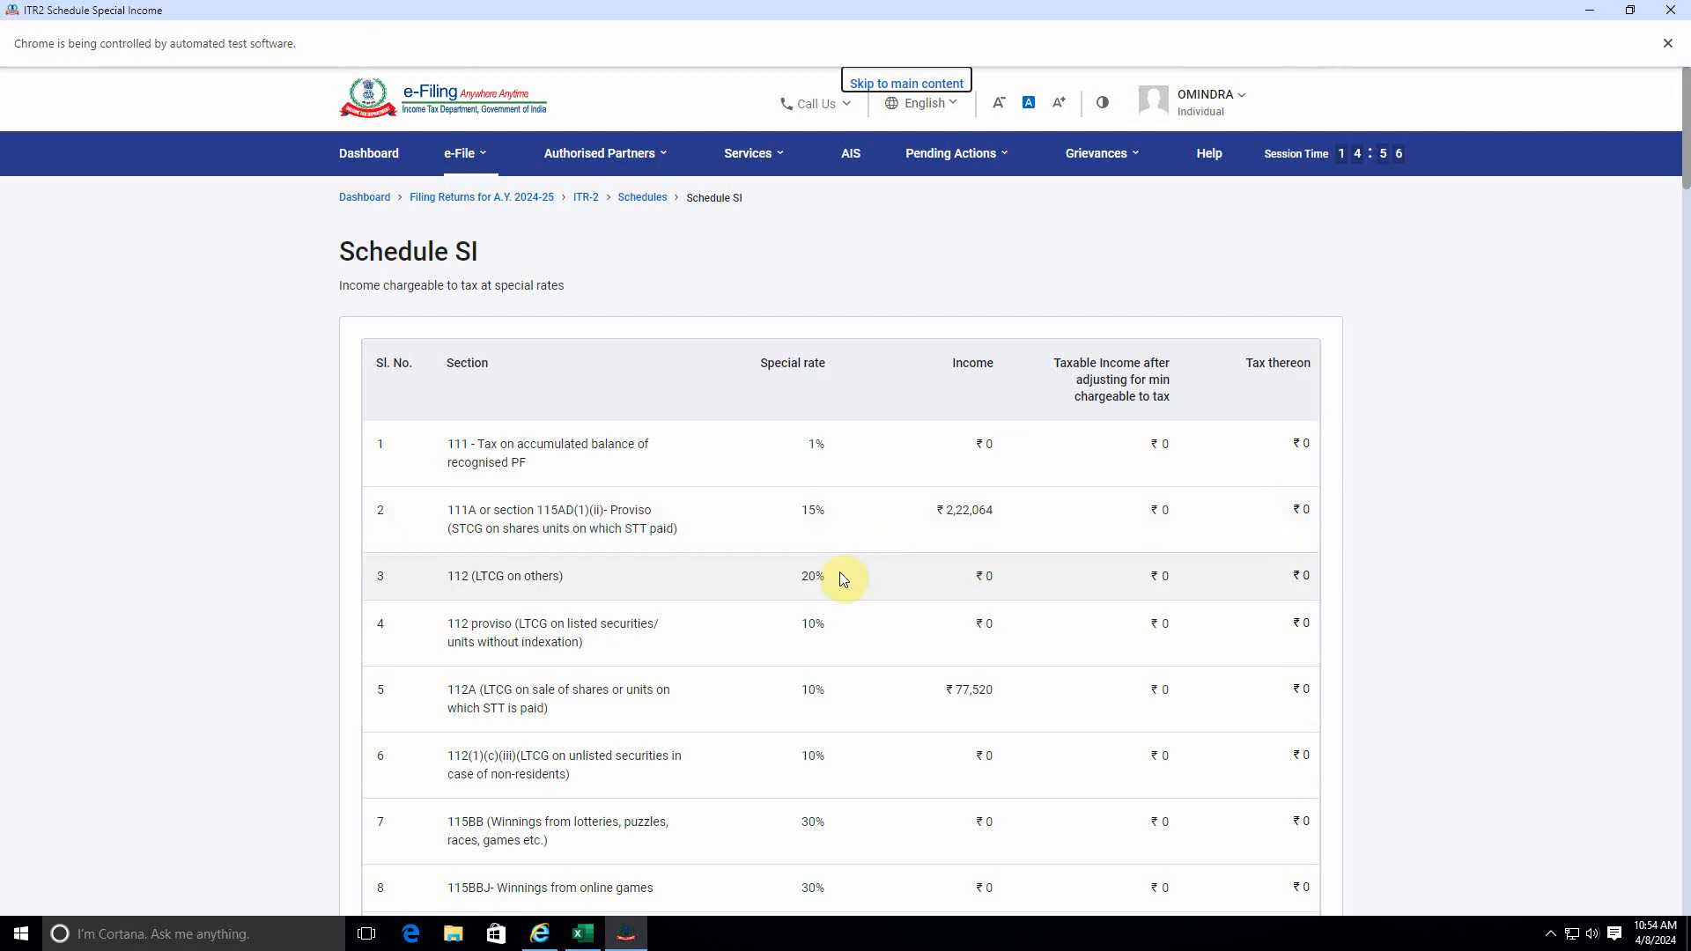
pyautogui.scroll(-8, 750, 638)
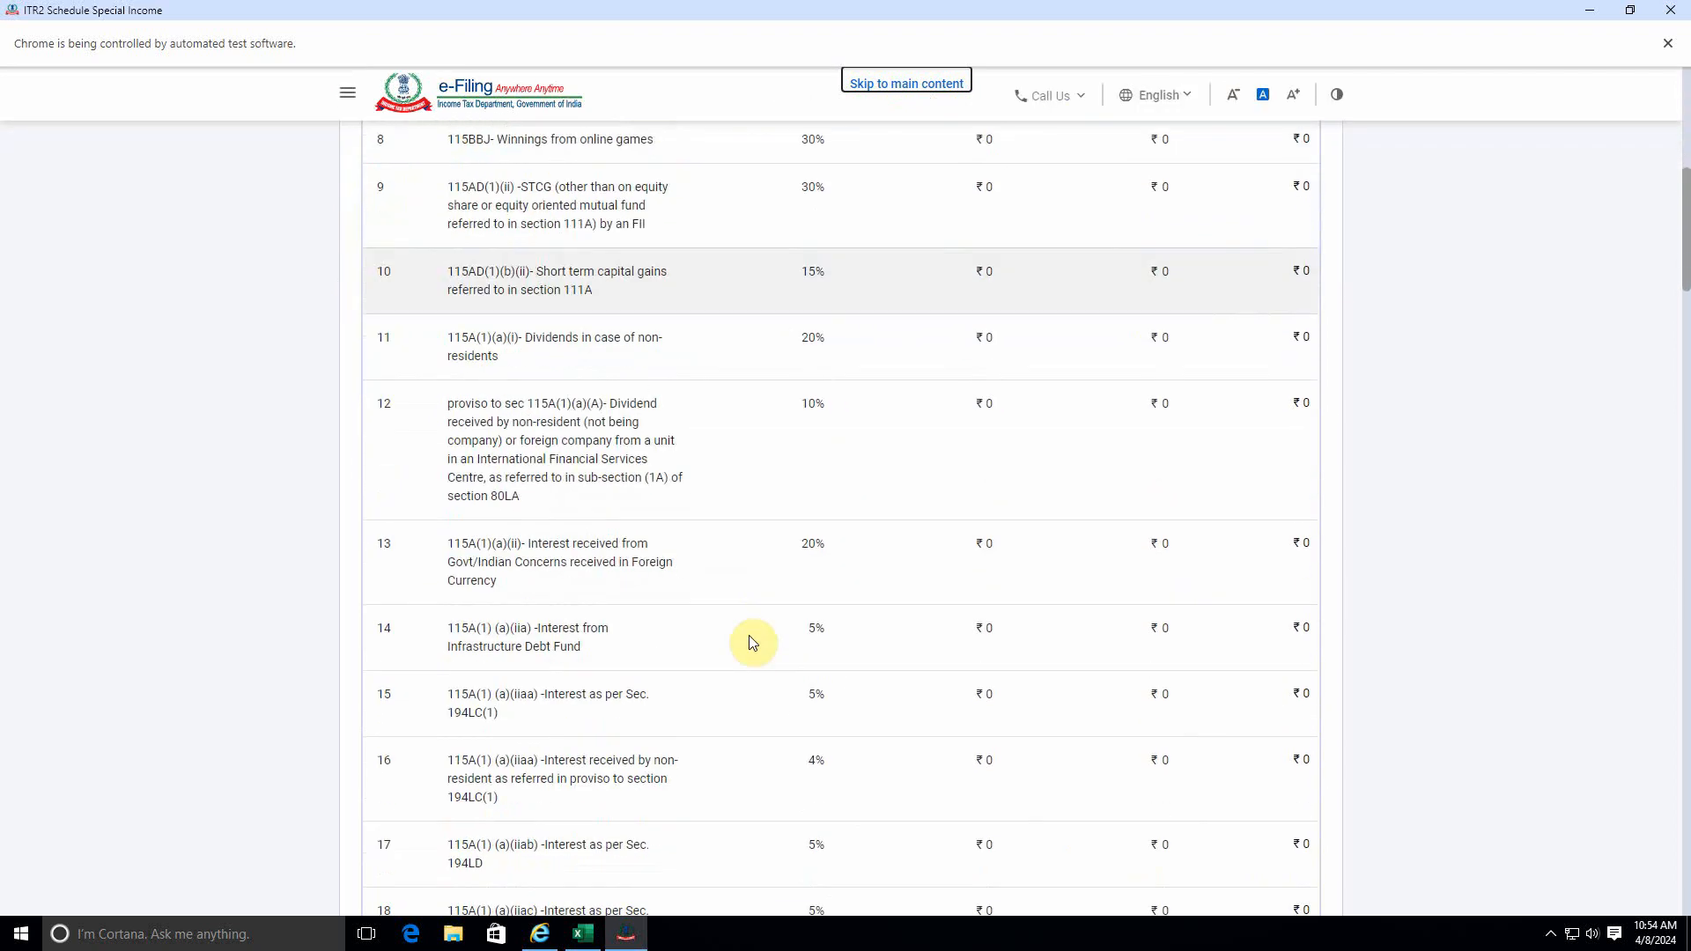
pyautogui.scroll(-8, 752, 641)
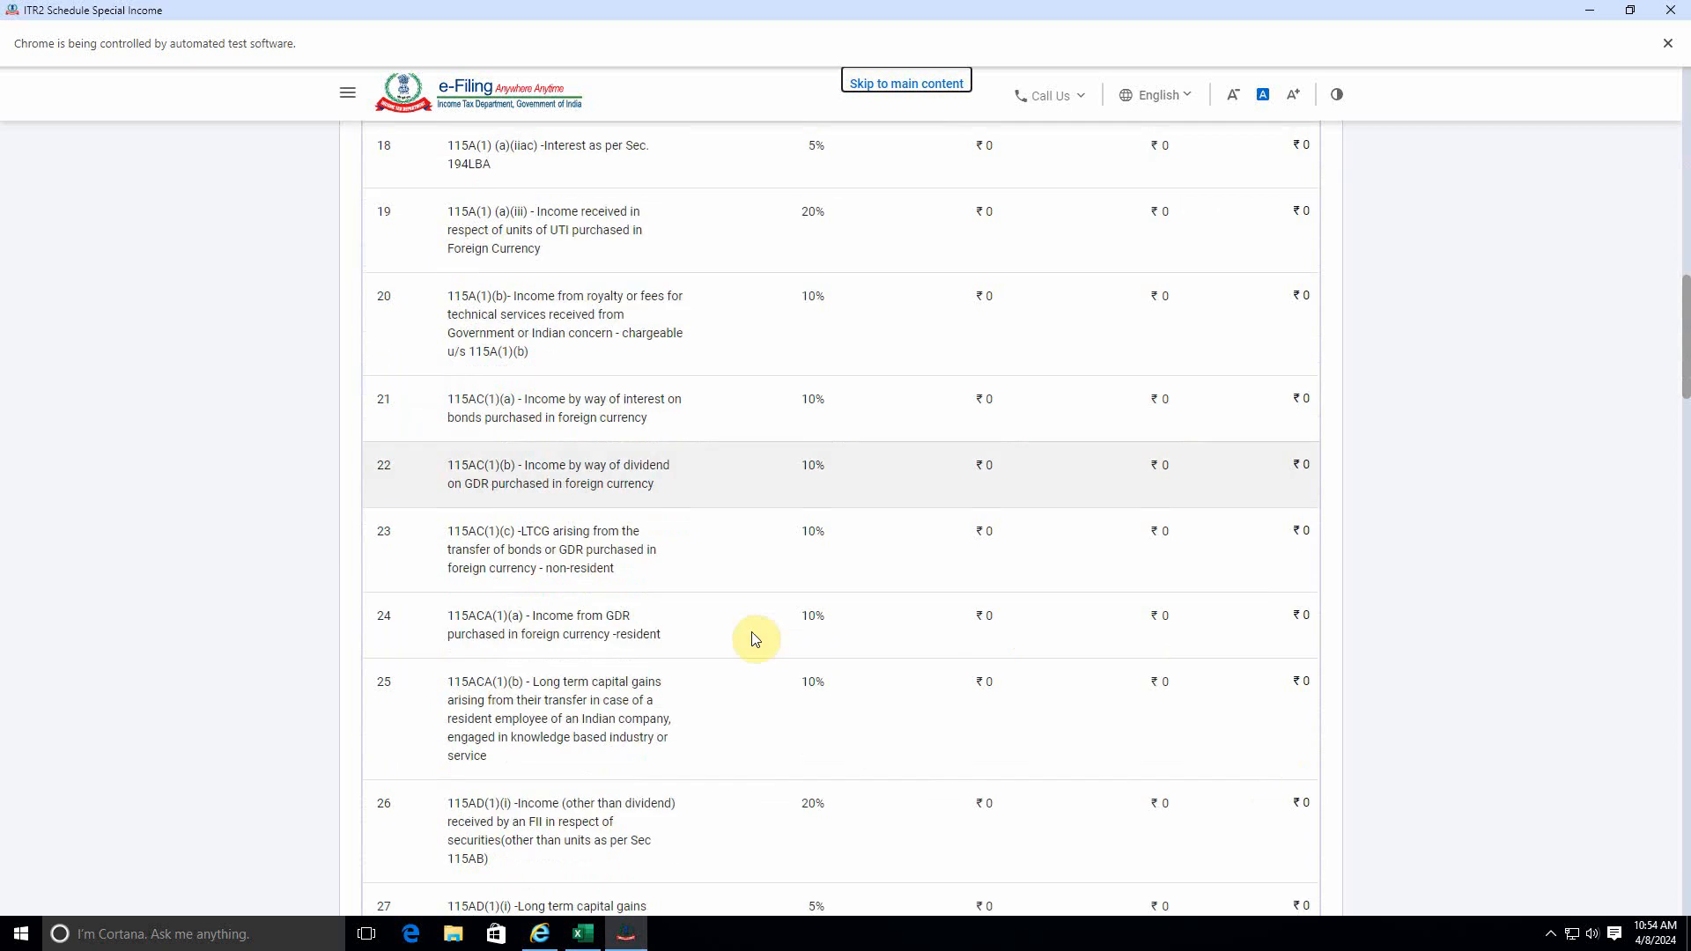
pyautogui.scroll(-6, 755, 639)
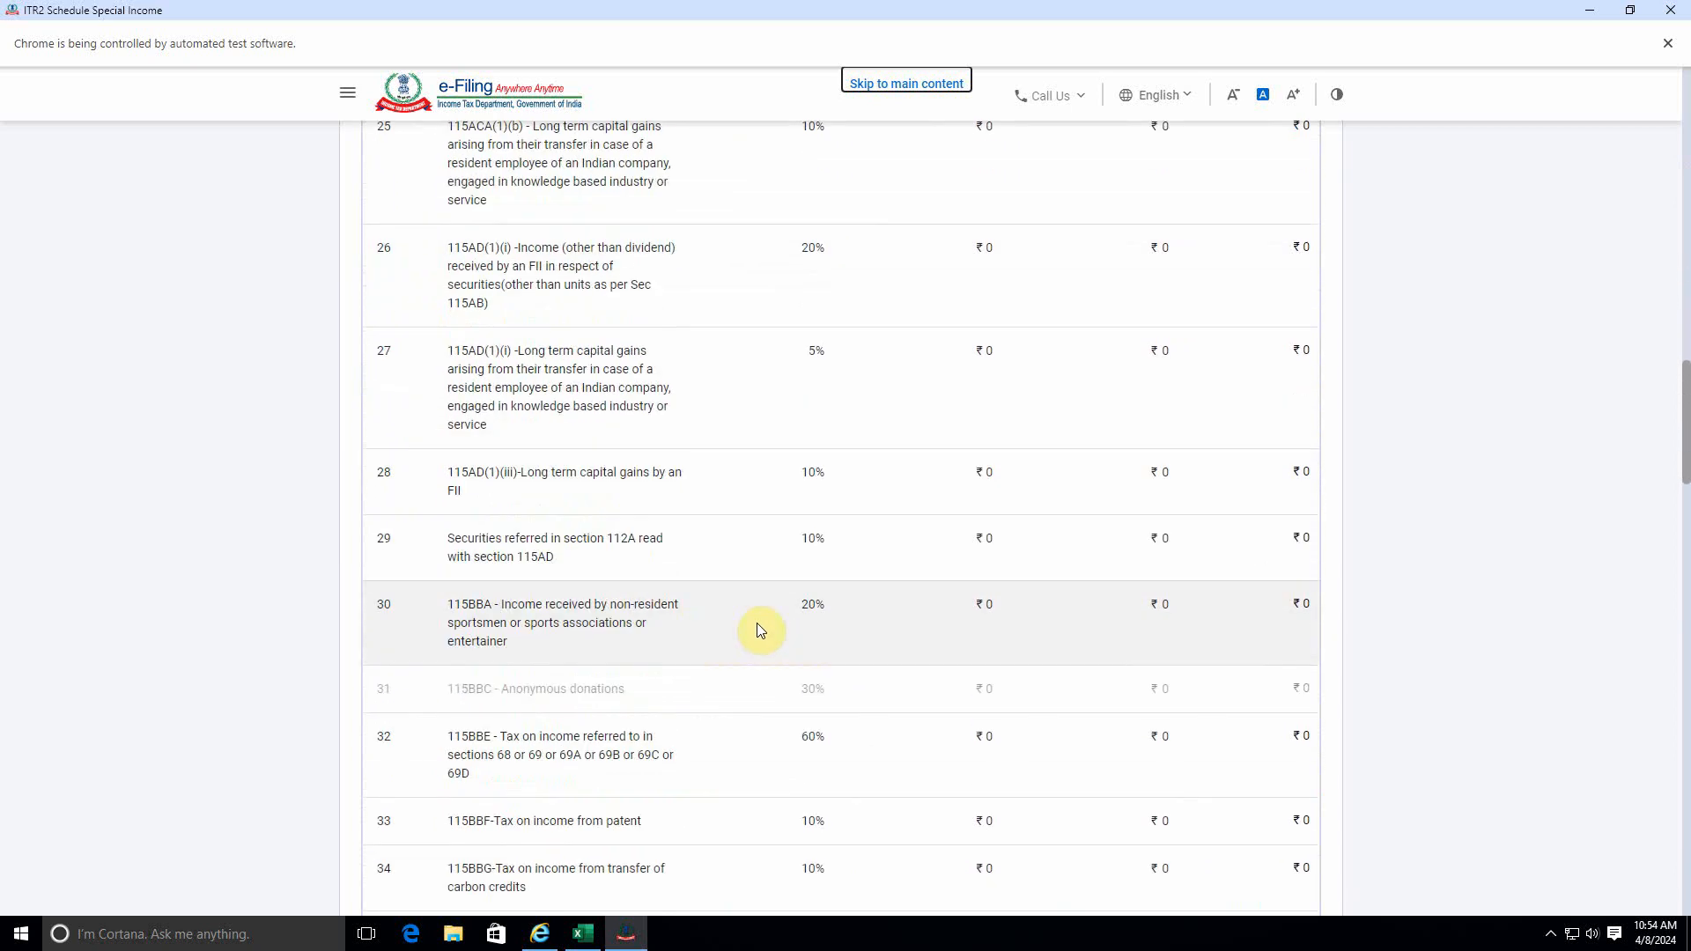
pyautogui.scroll(-5, 758, 625)
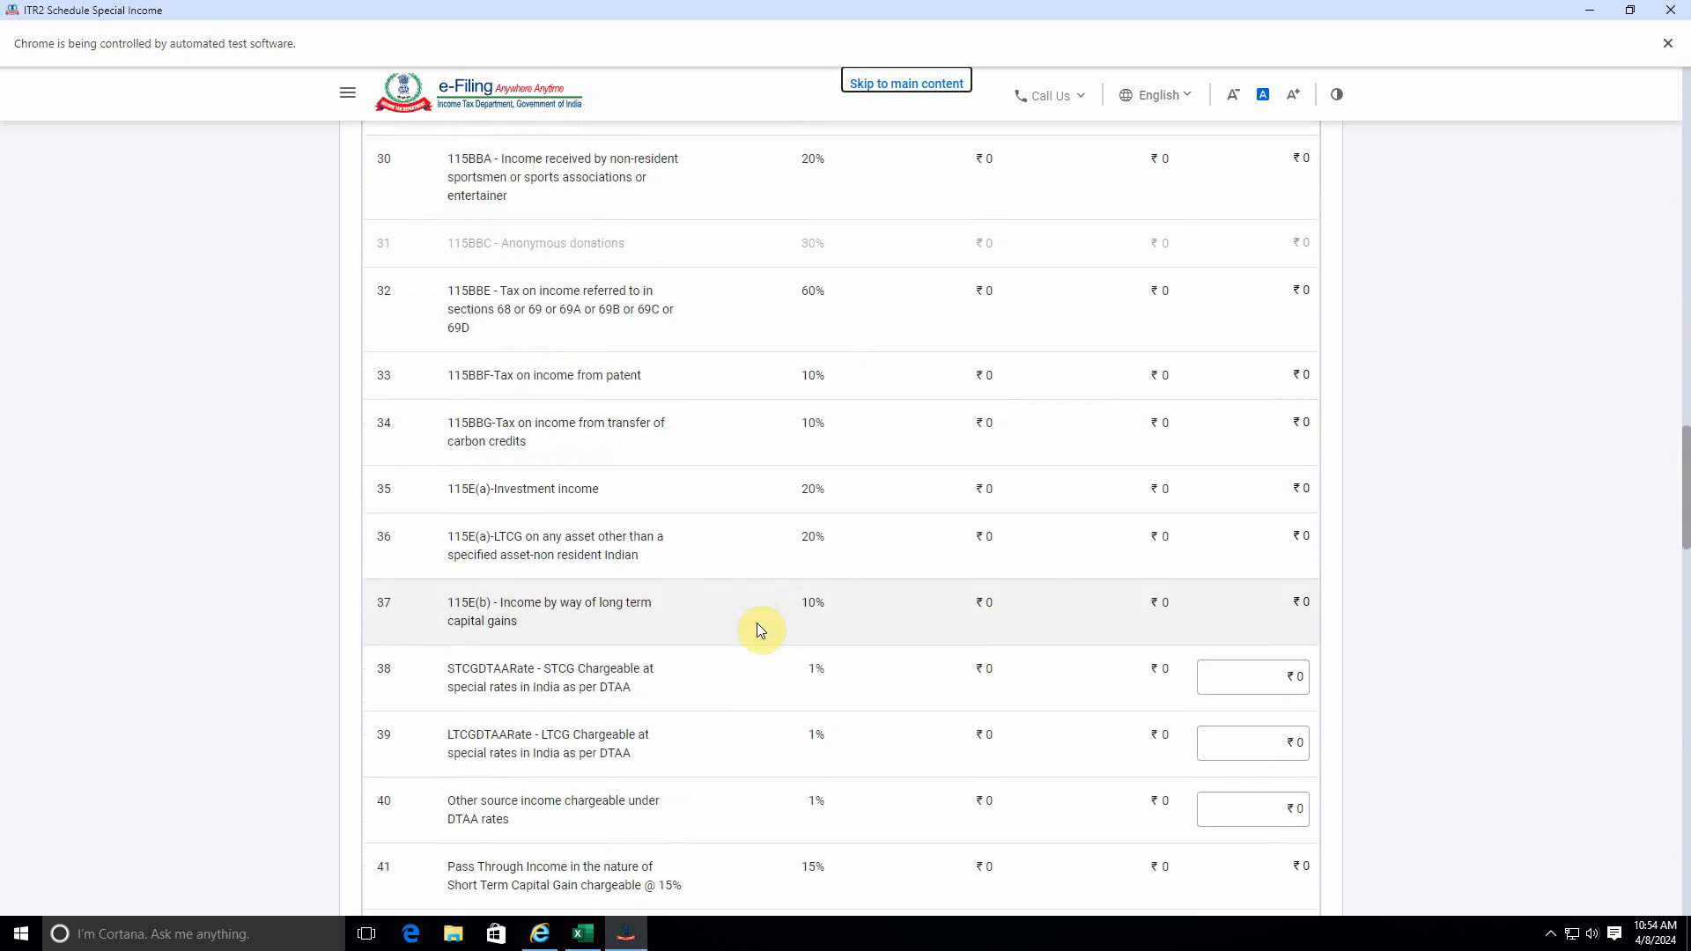
pyautogui.scroll(-10, 759, 628)
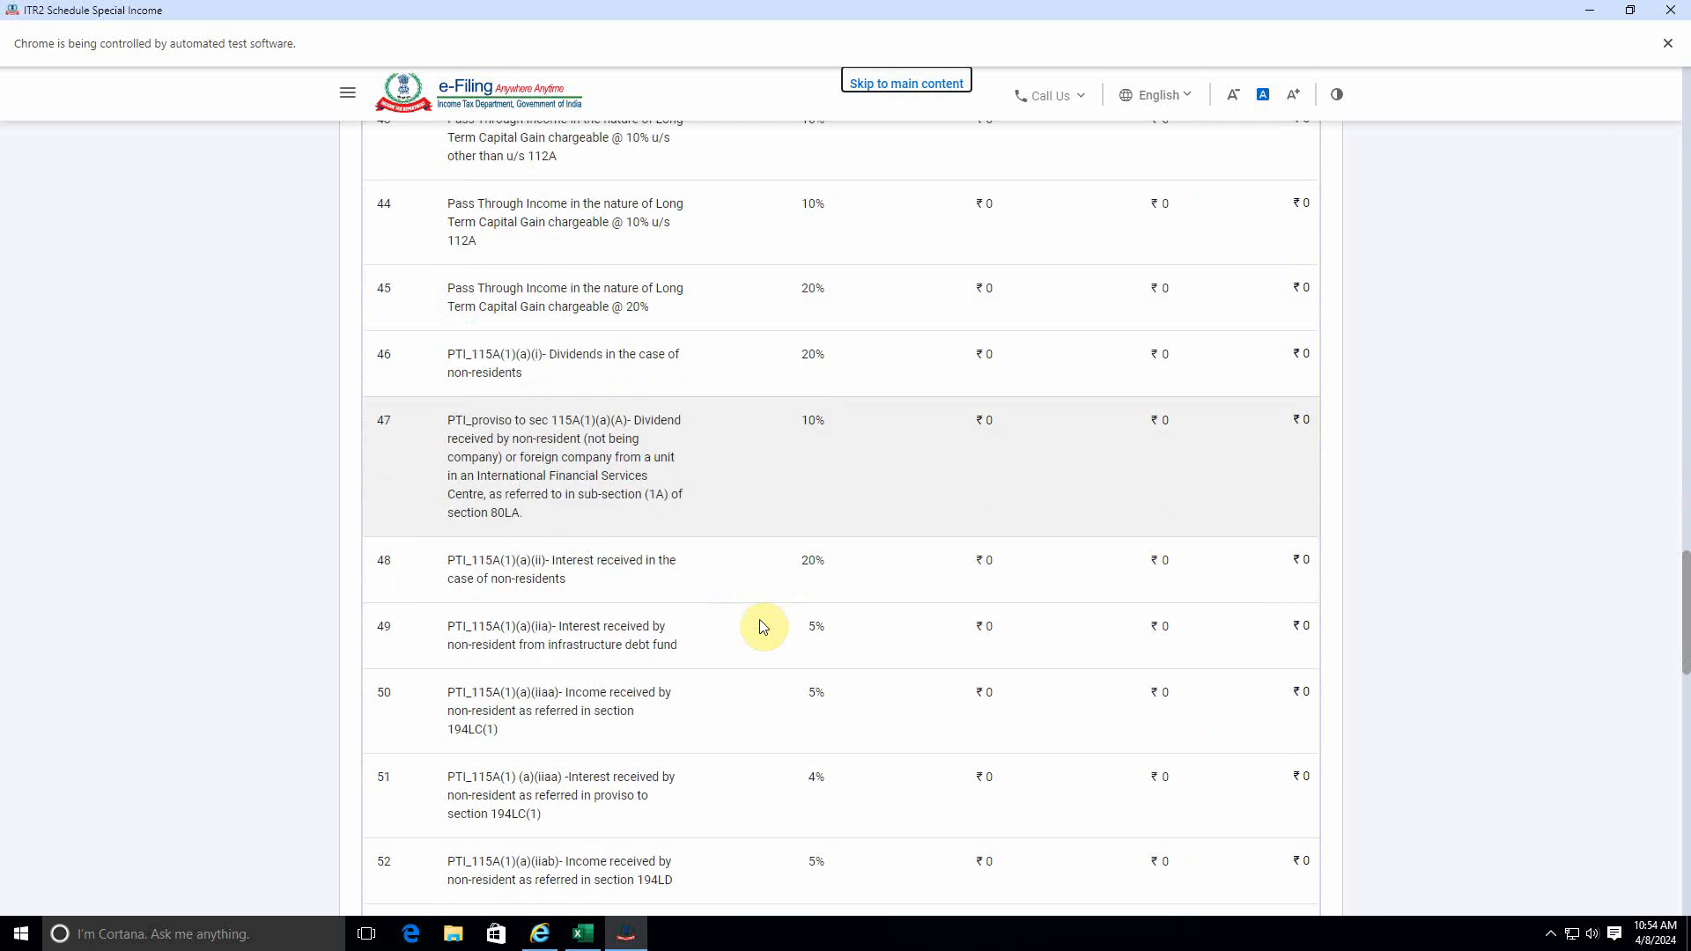
pyautogui.scroll(-15, 762, 626)
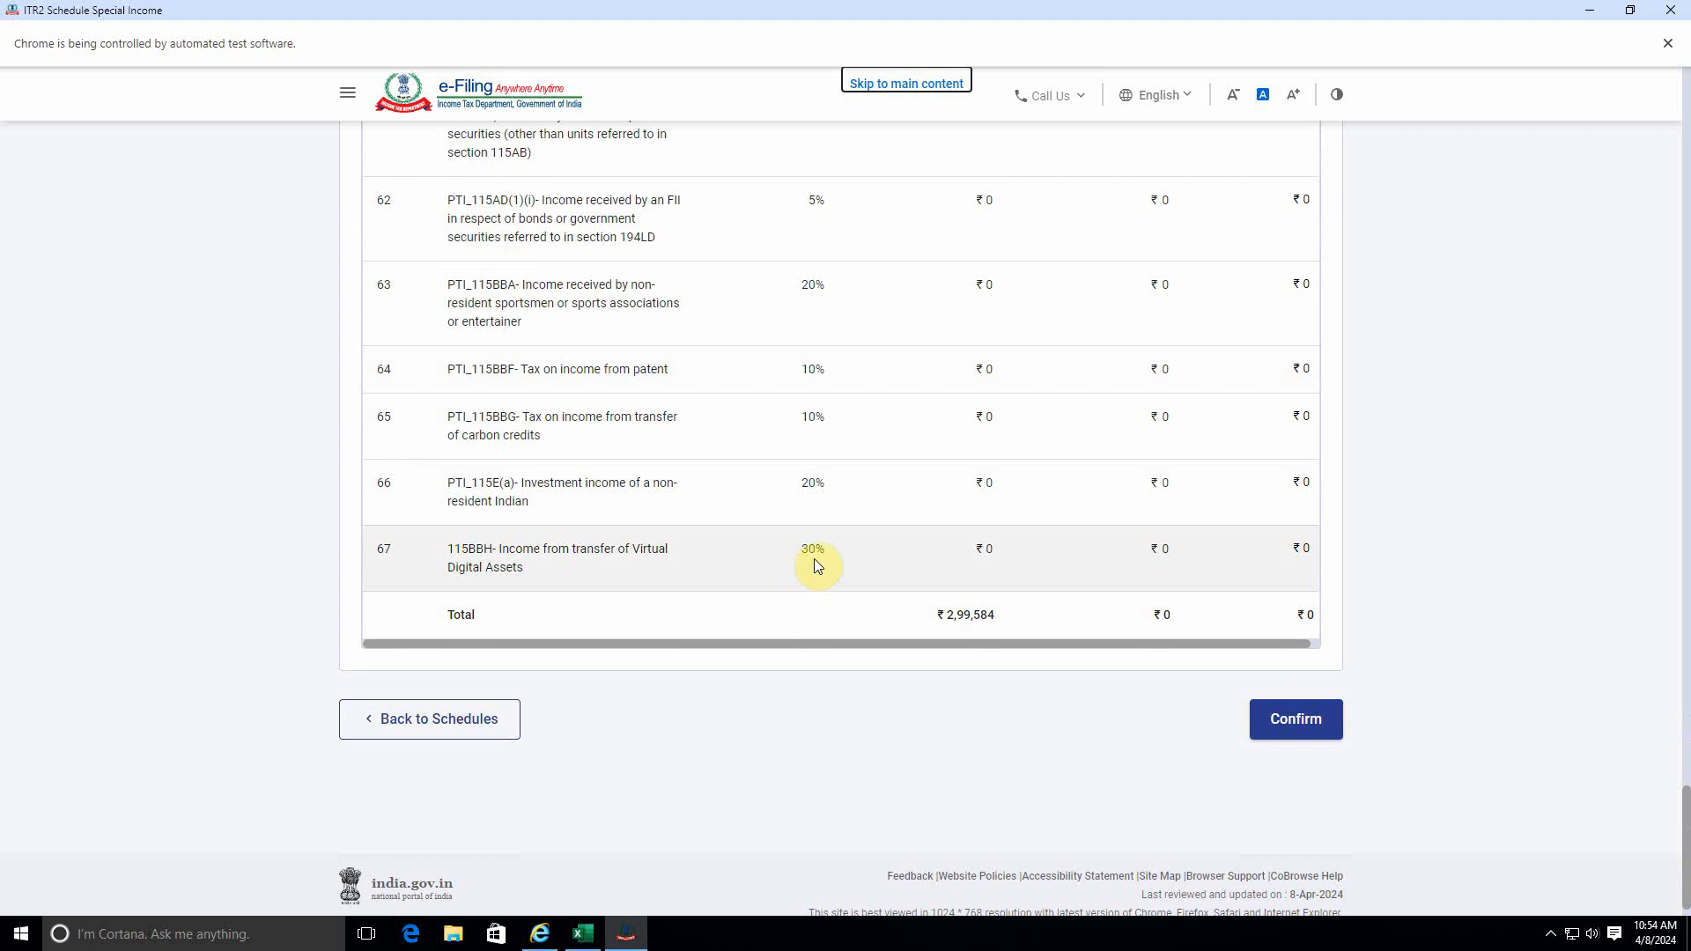
# Examine the section 115BB row for winnings from lotteries, puzzles, races and games, including its special rate and income columns.
pyautogui.scroll(12, 815, 560)
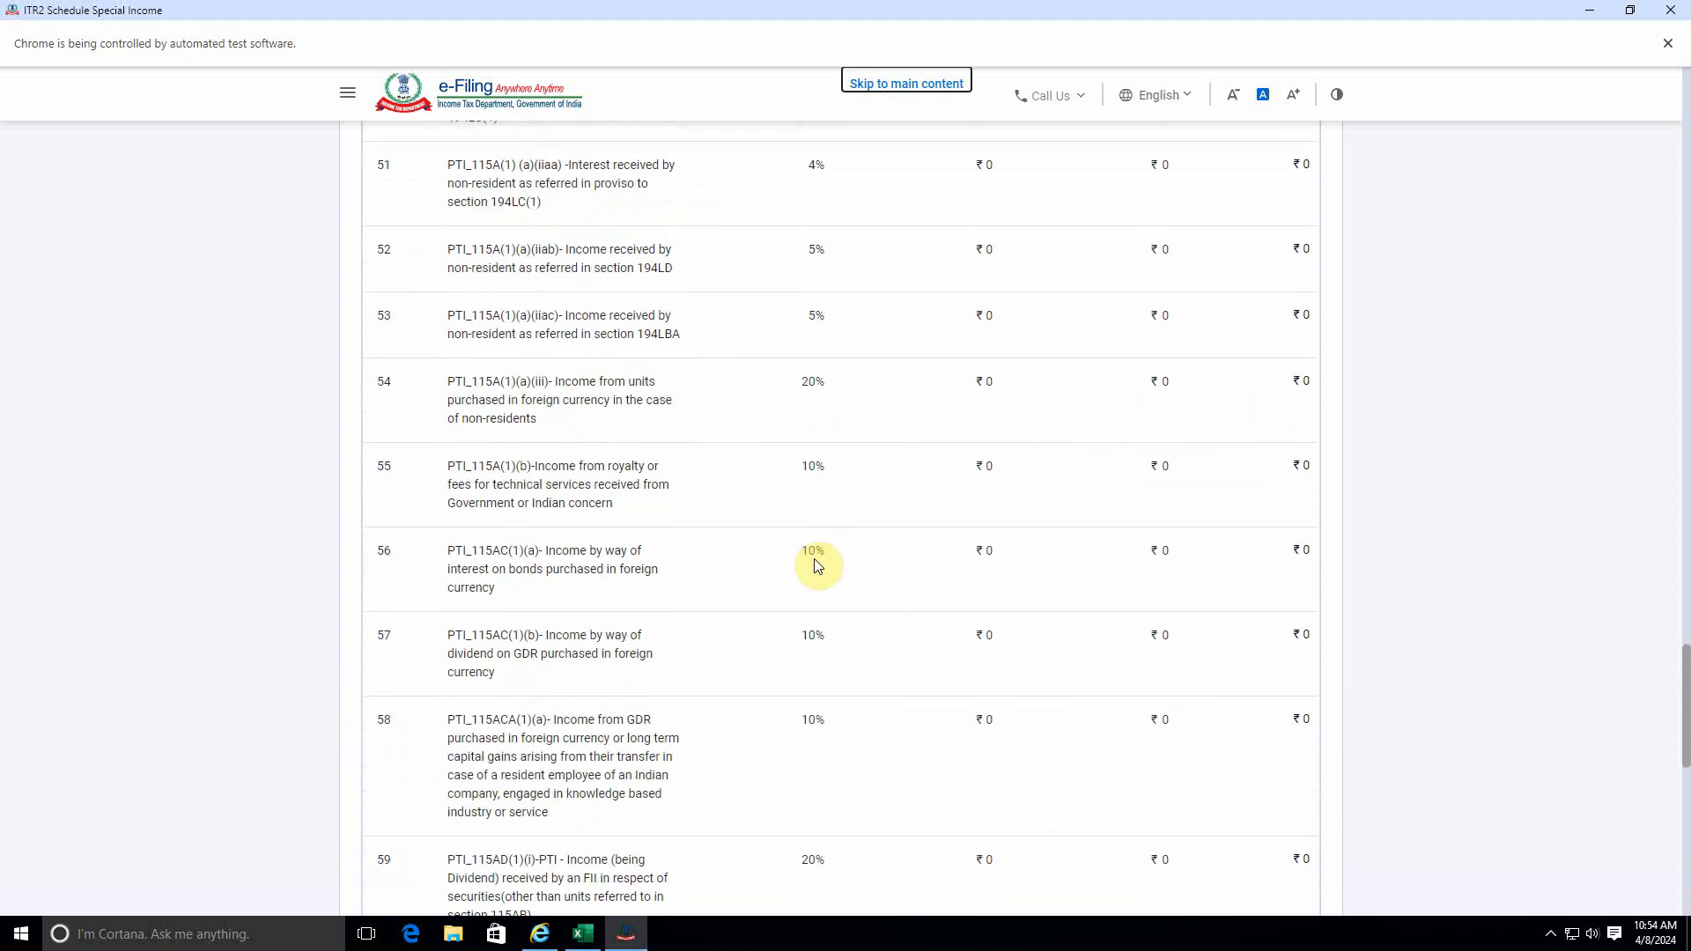
pyautogui.scroll(20, 814, 564)
pyautogui.moveTo(454, 339); pyautogui.dragTo(672, 351)
pyautogui.click(566, 353)
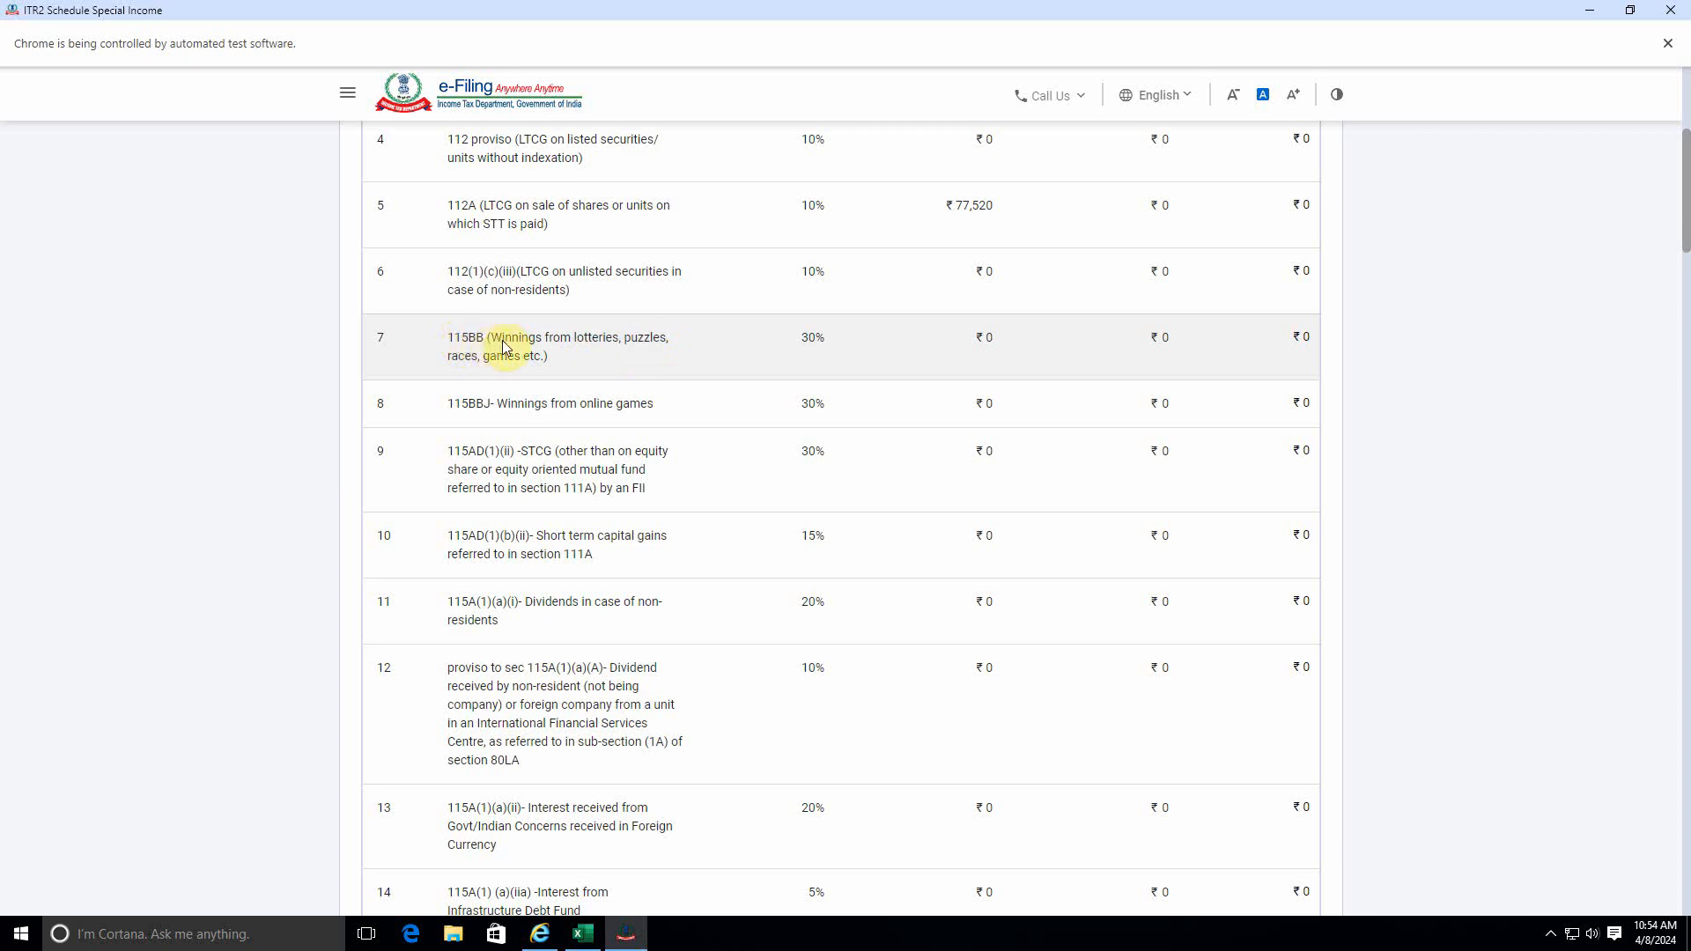
pyautogui.moveTo(514, 342); pyautogui.dragTo(622, 361)
pyautogui.scroll(2, 713, 368)
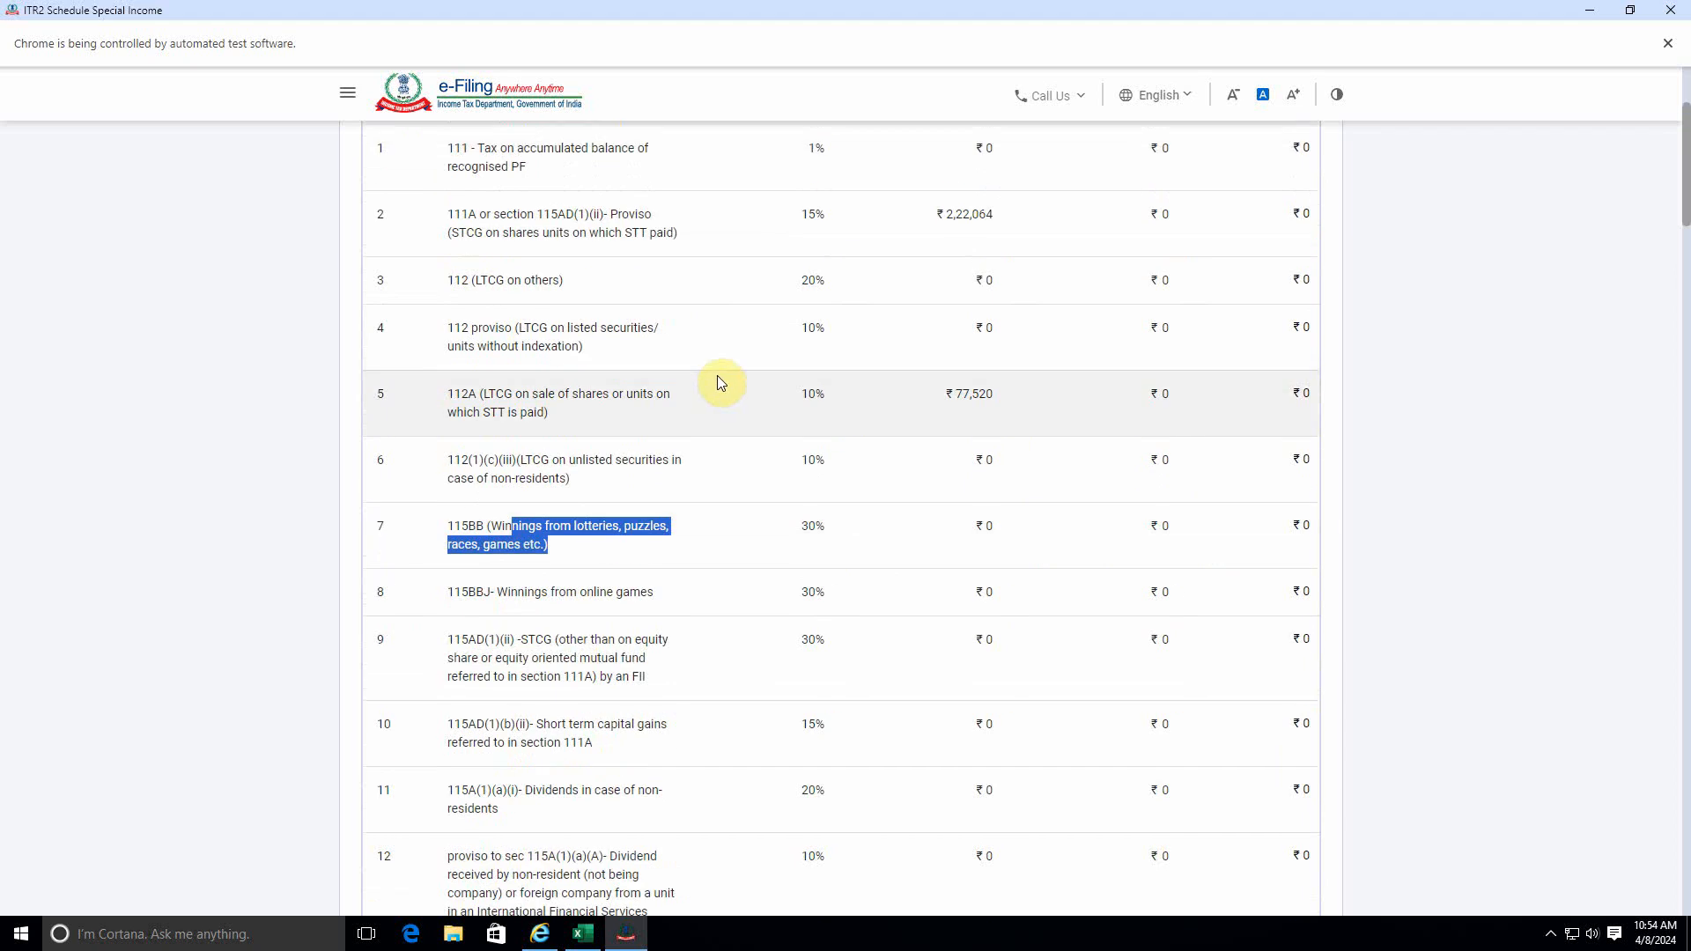
pyautogui.scroll(3, 718, 381)
pyautogui.scroll(-3, 773, 423)
pyautogui.click(800, 603)
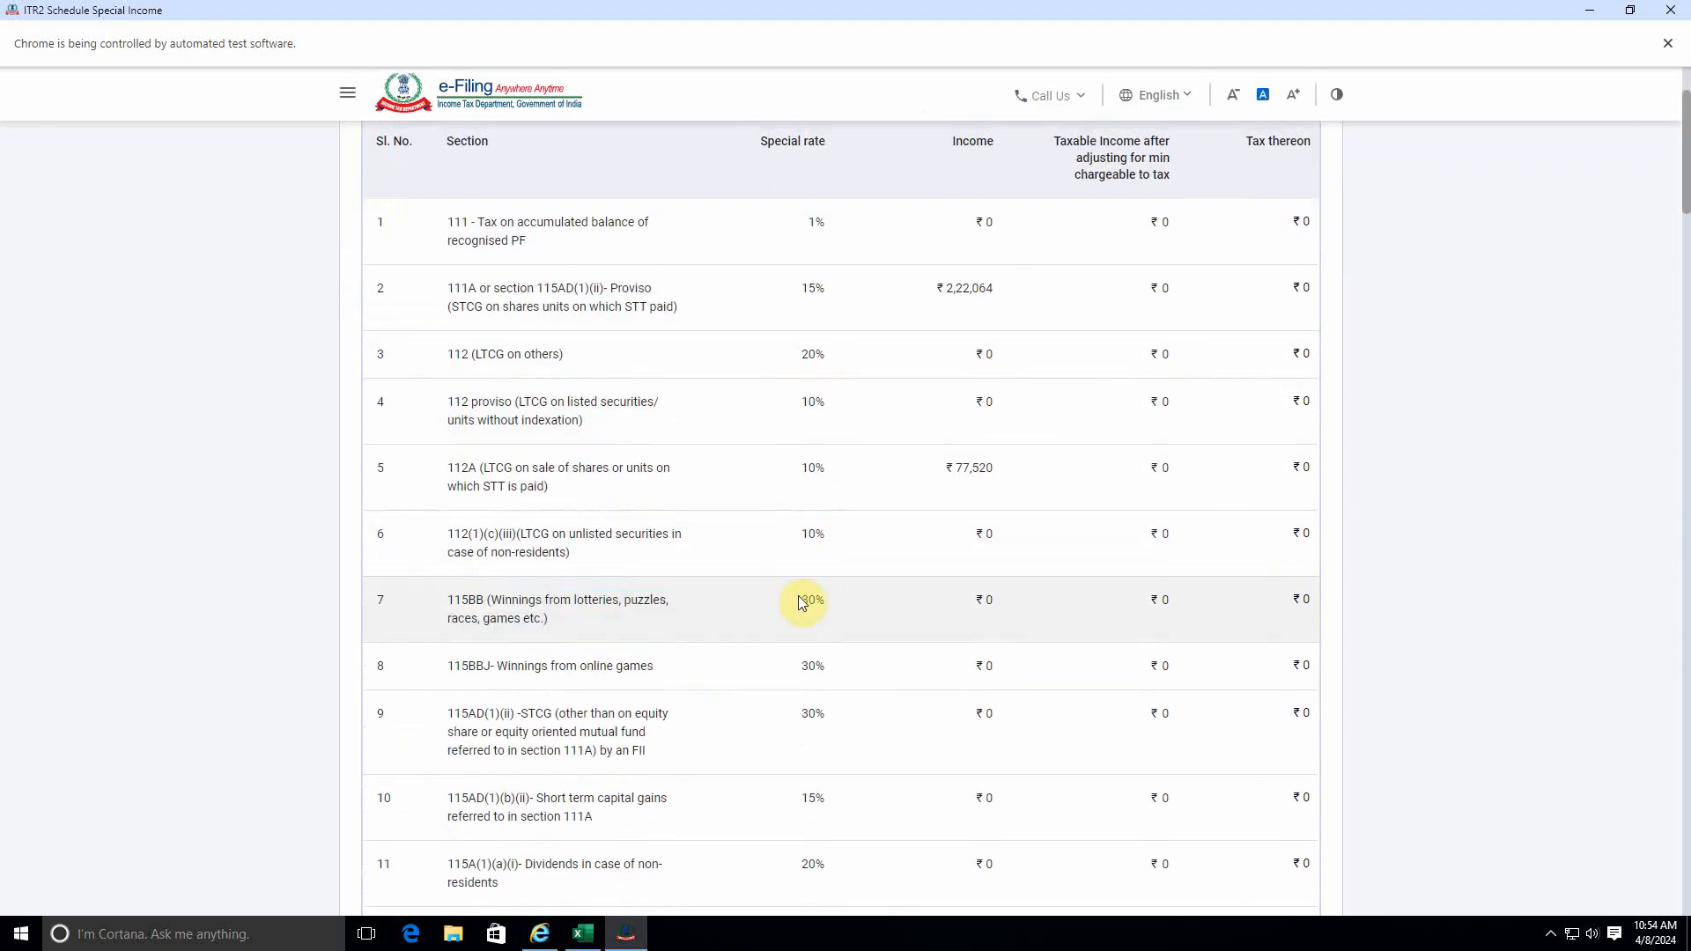
pyautogui.moveTo(800, 602); pyautogui.dragTo(1293, 599)
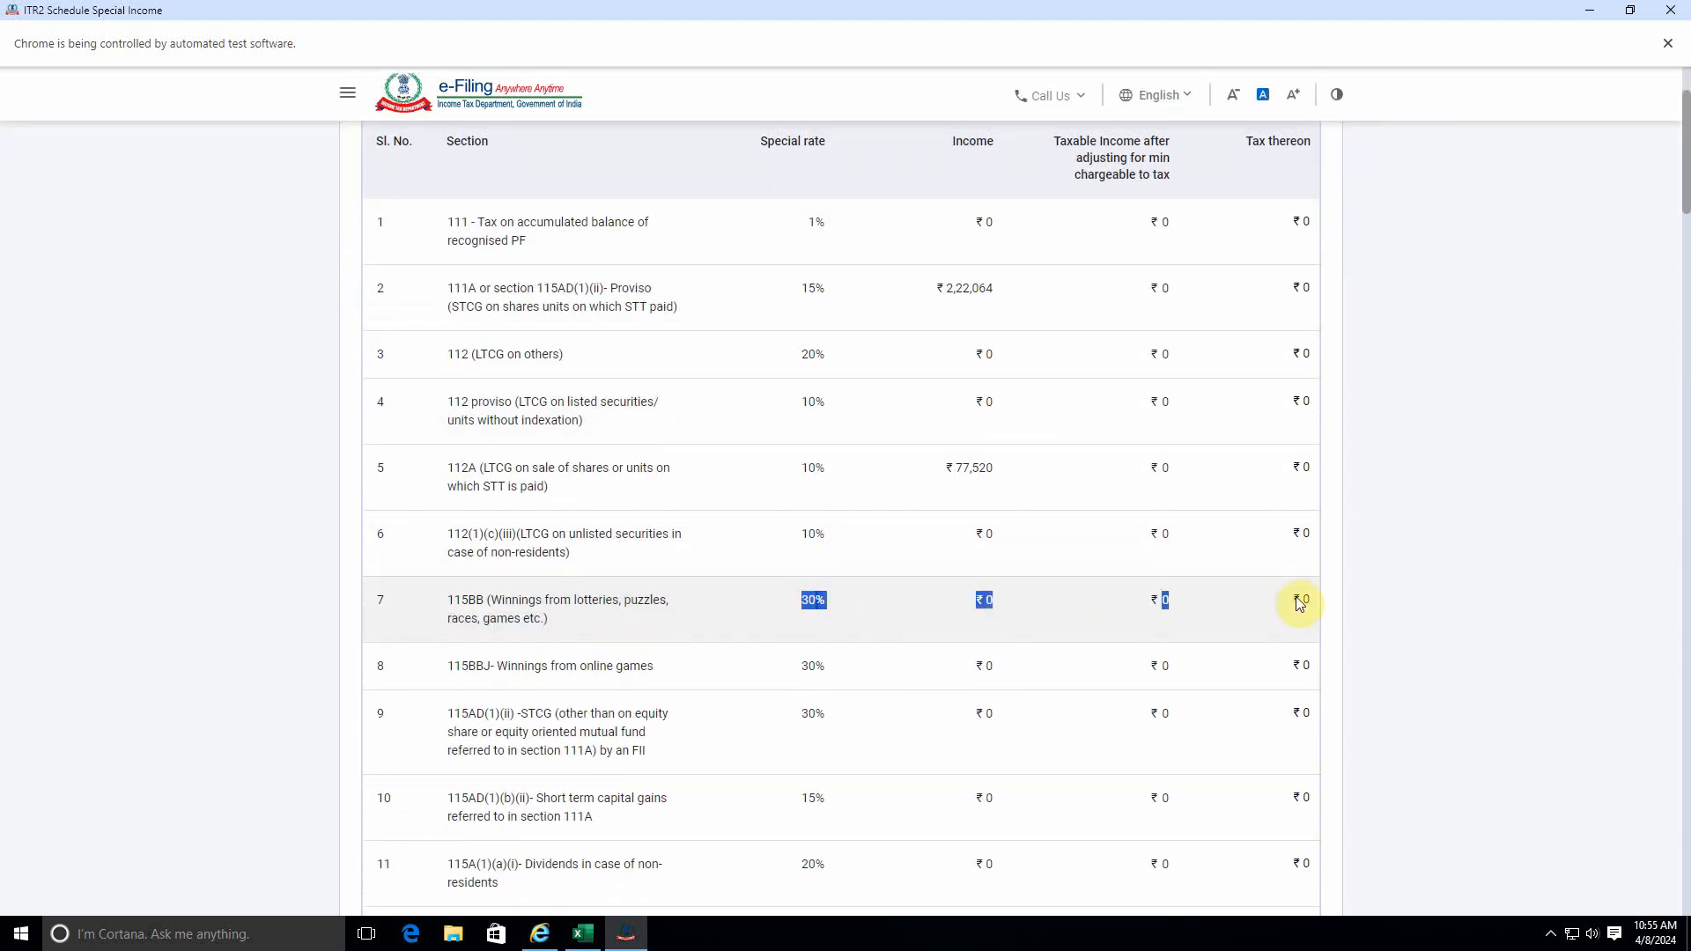
pyautogui.click(753, 598)
# Confirm Schedule Special Income without editing the auto-populated amounts.
pyautogui.scroll(-20, 652, 608)
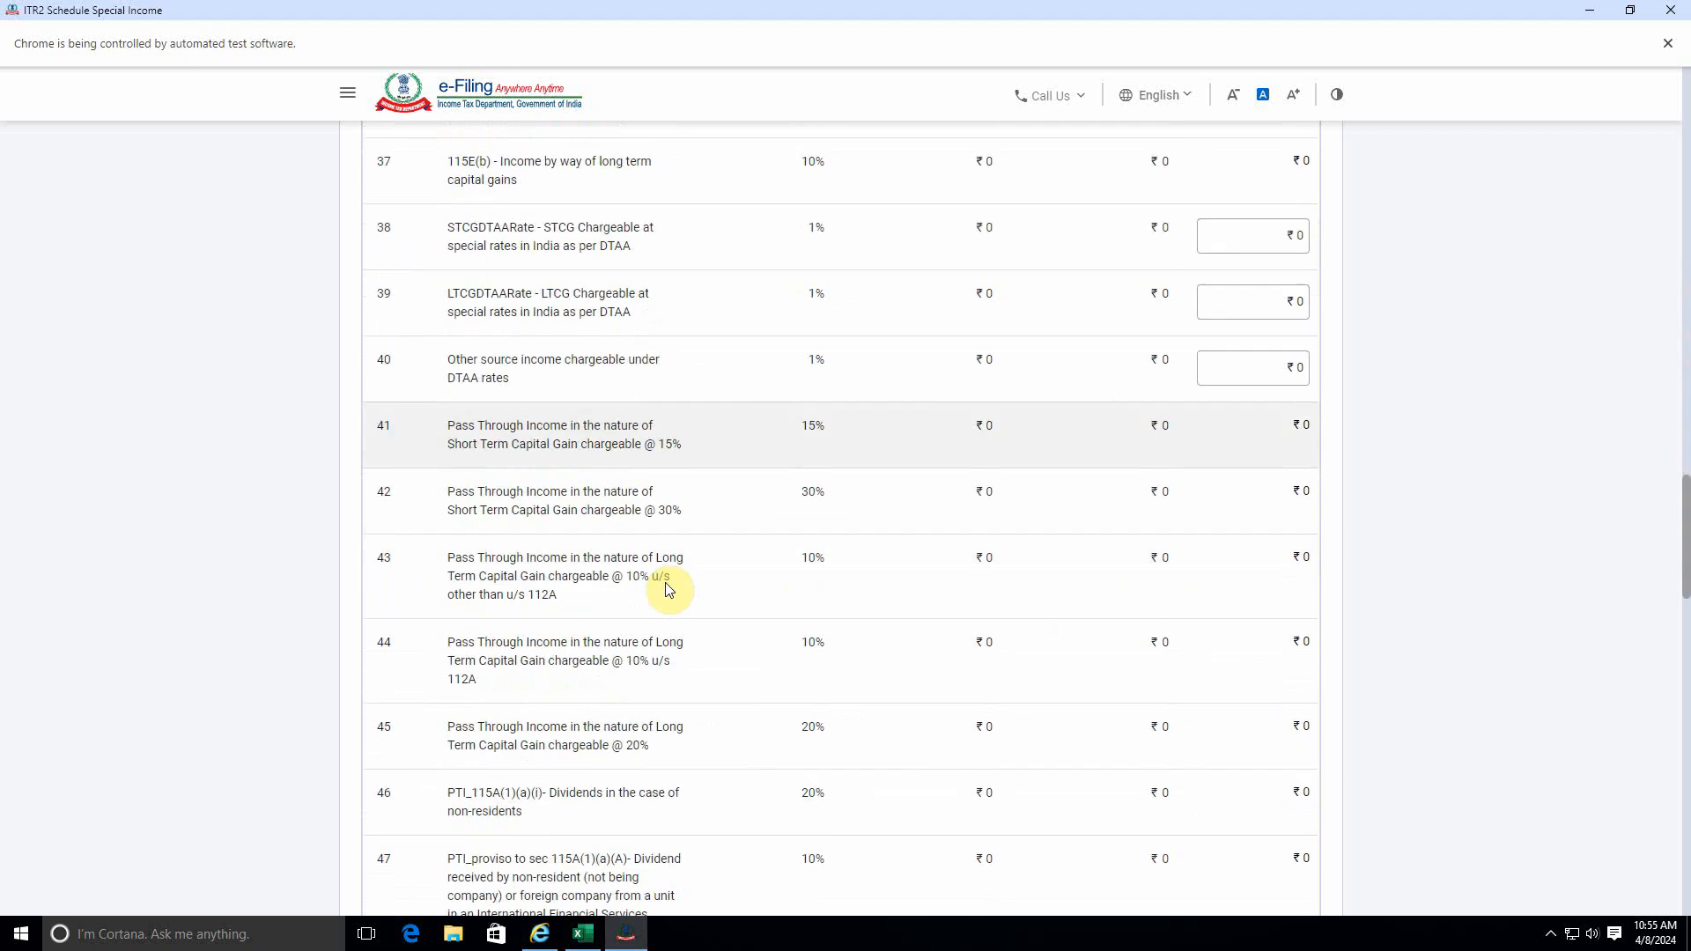
pyautogui.scroll(-20, 667, 589)
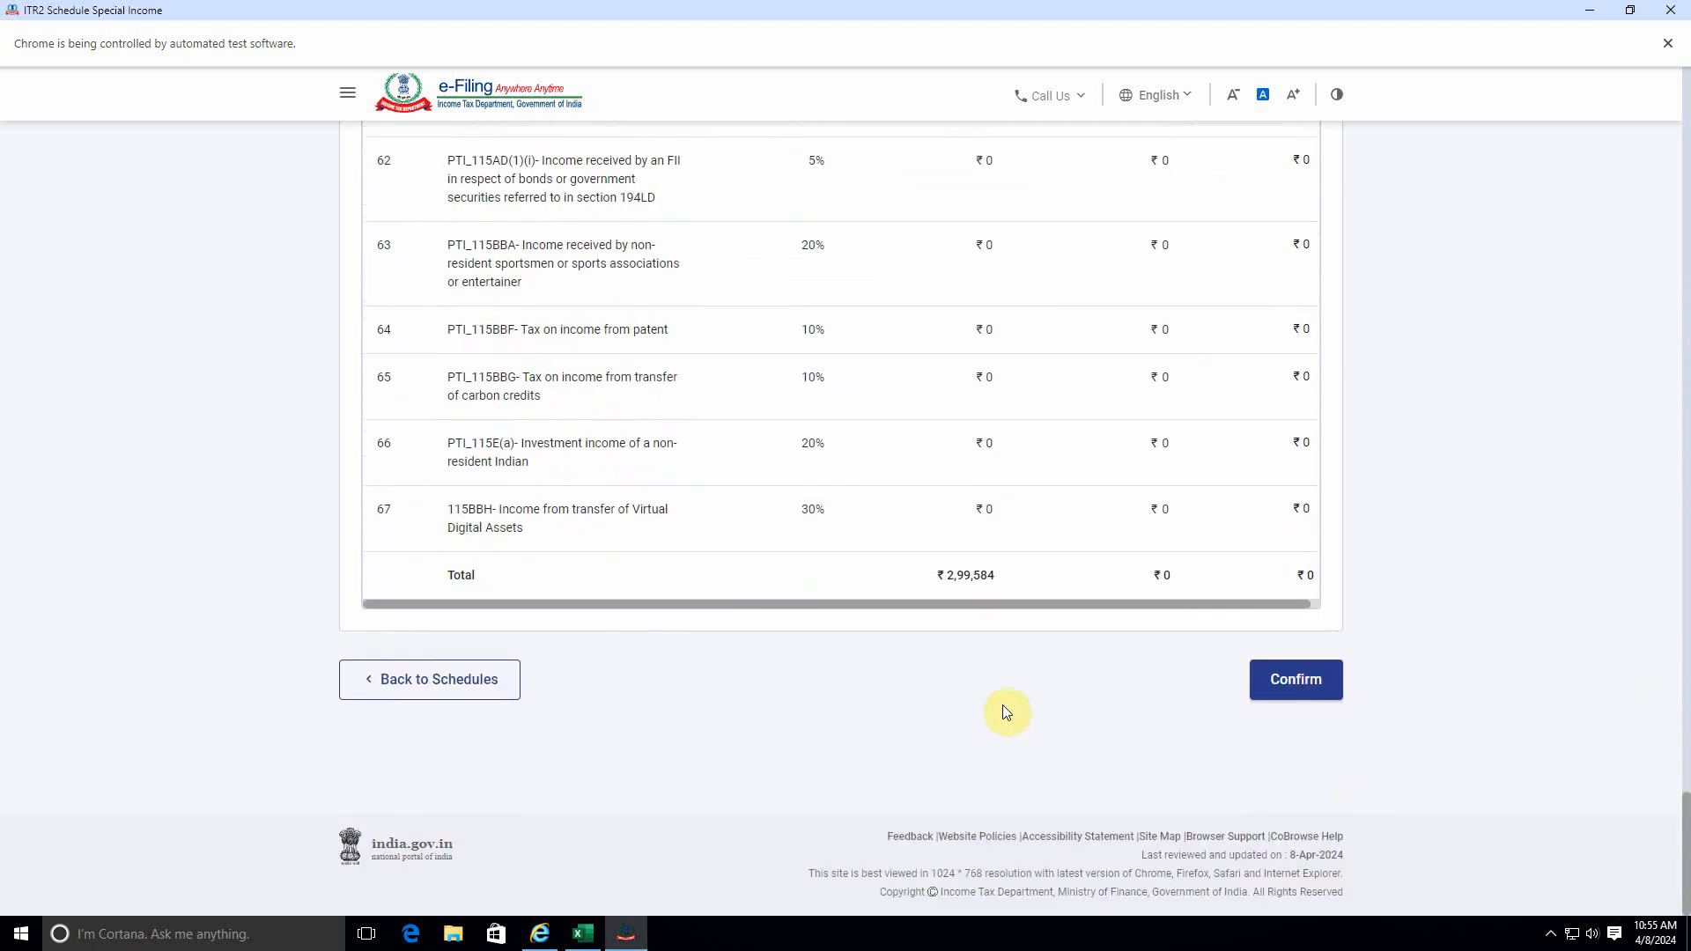
pyautogui.click(1326, 694)
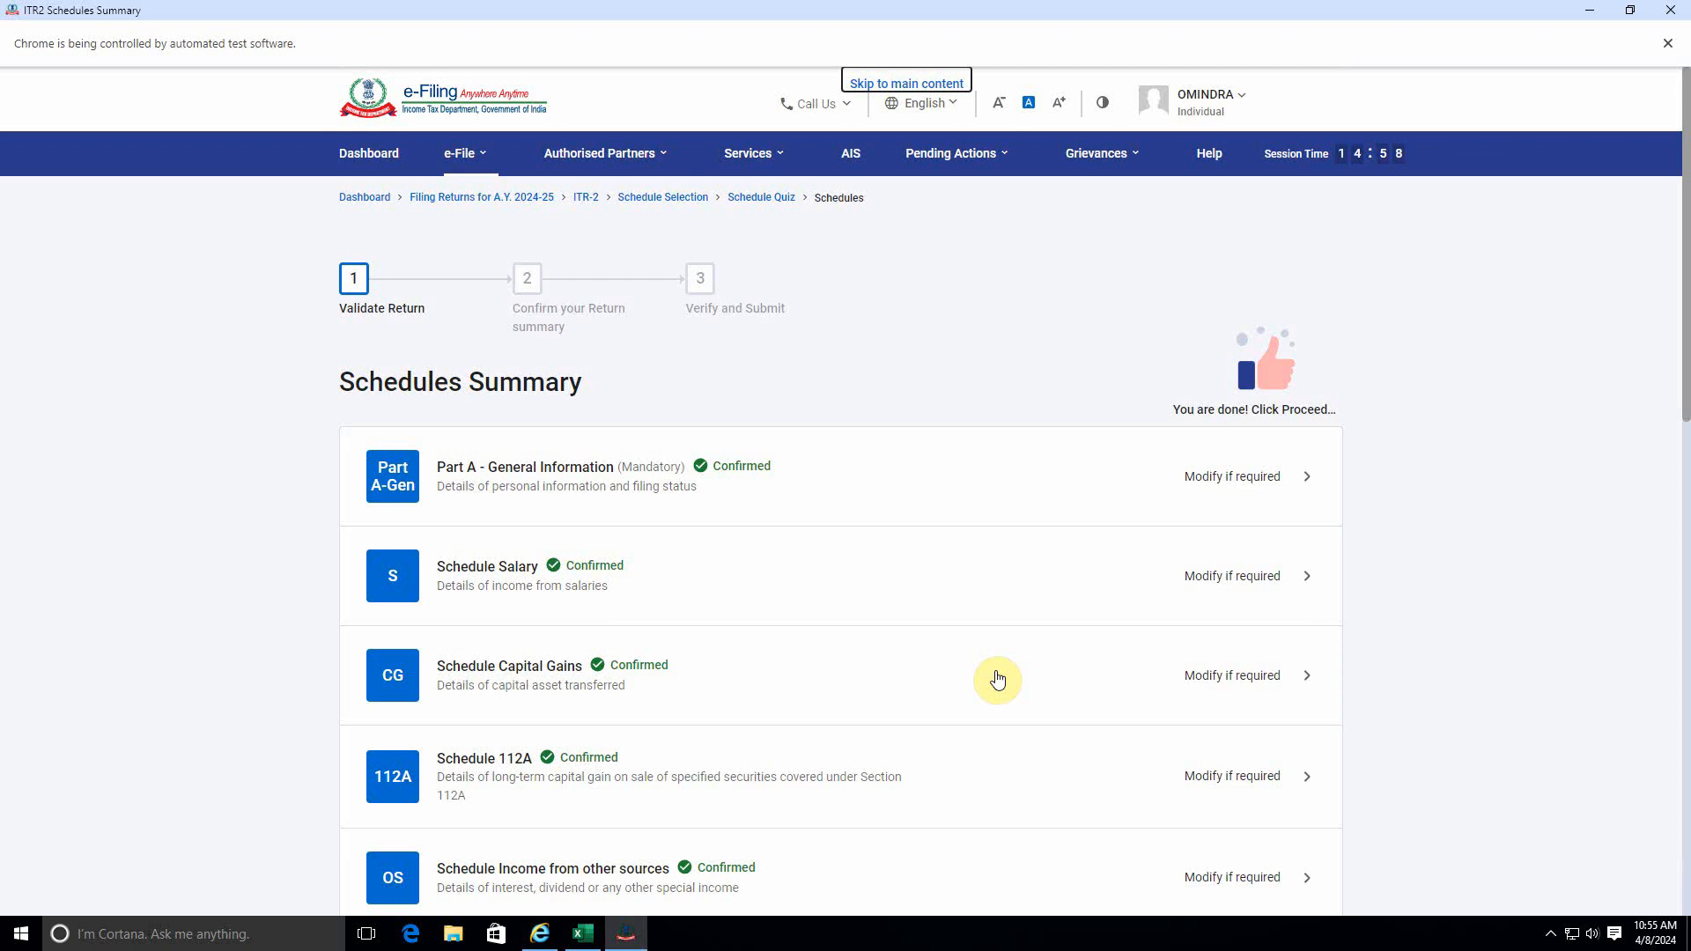
# Open Schedule VIA and confirm it without adding any Chapter VI-A deductions.
pyautogui.scroll(-10, 890, 642)
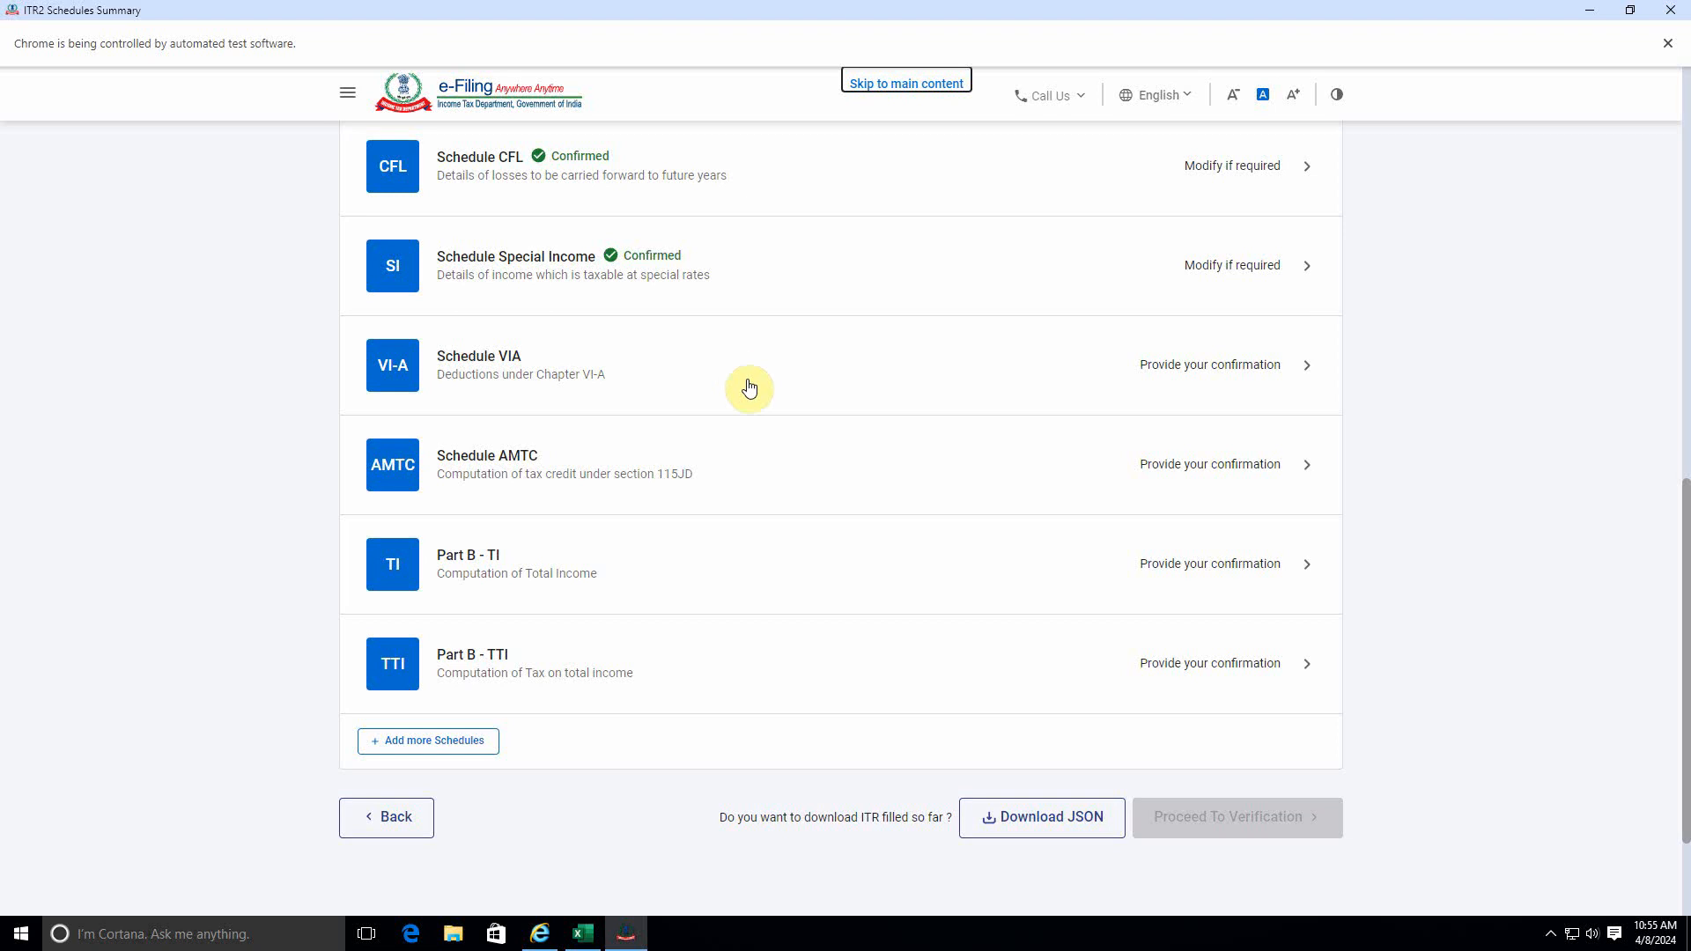
pyautogui.click(1228, 366)
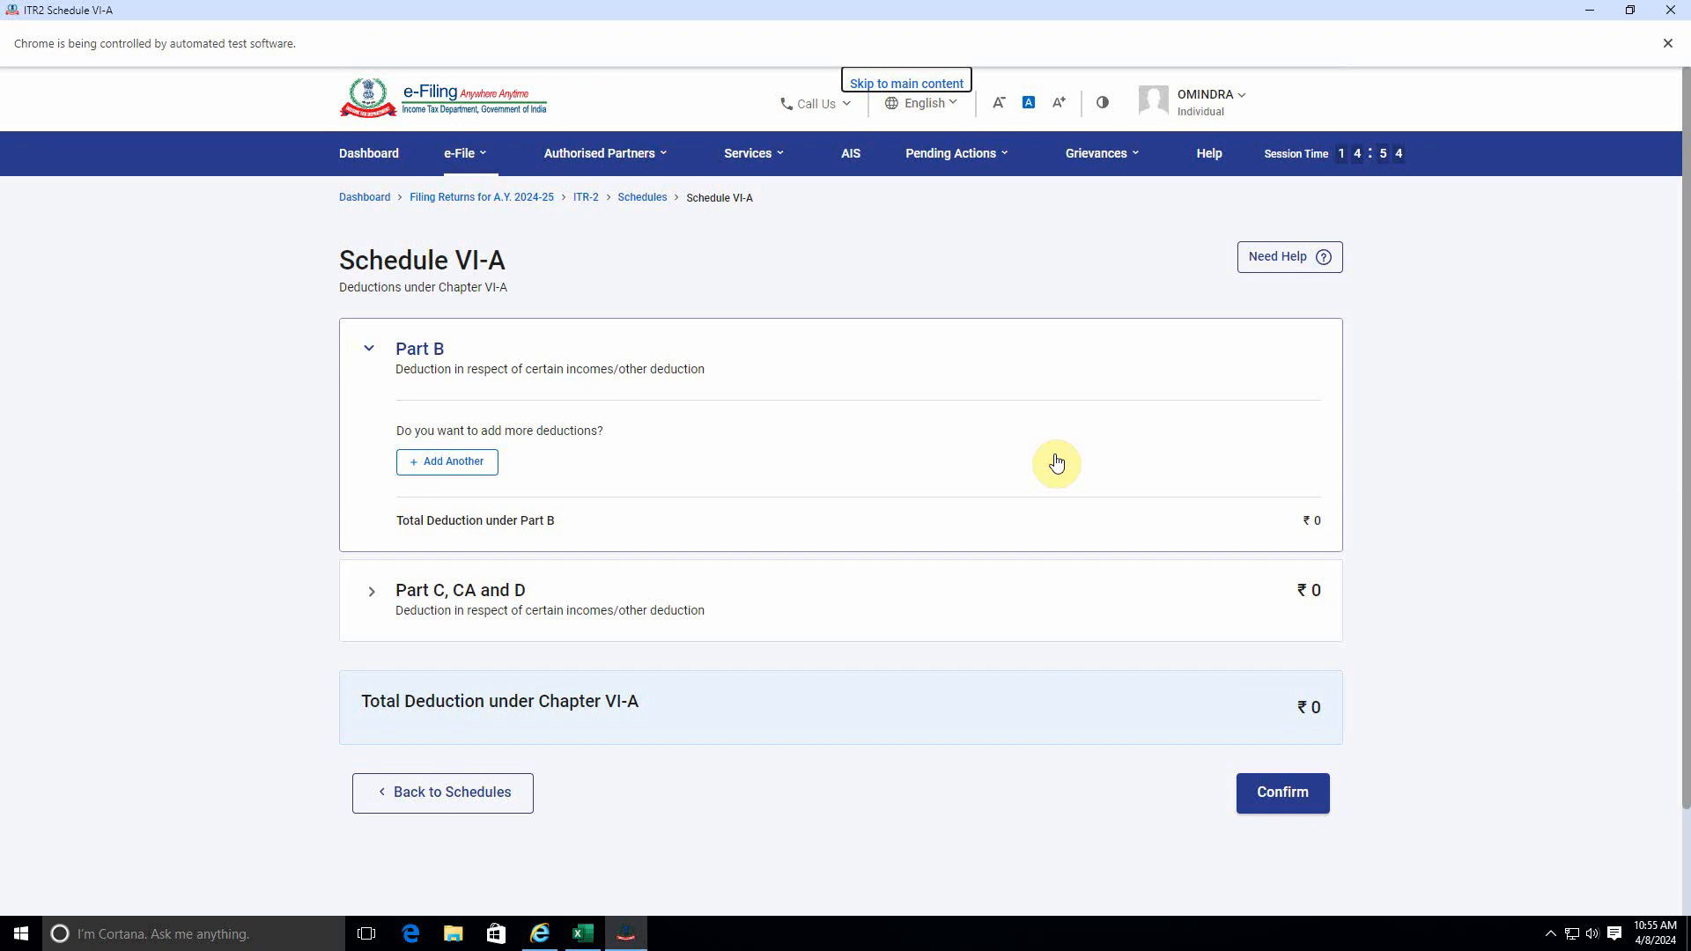
pyautogui.click(1257, 793)
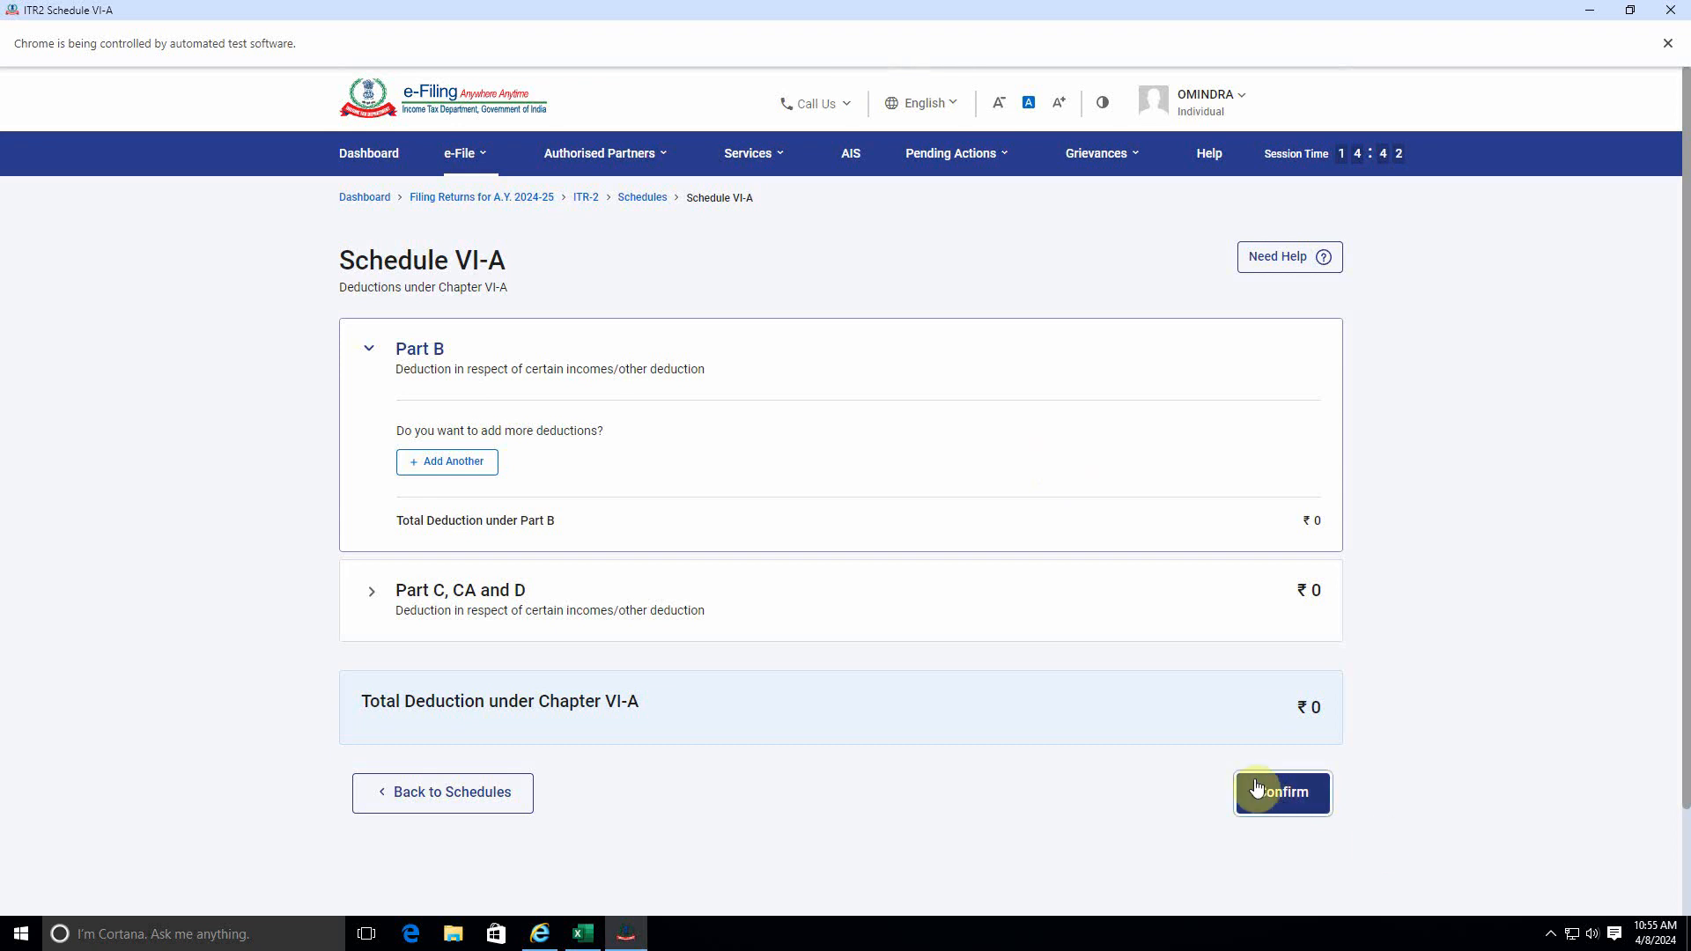
pyautogui.click(771, 622)
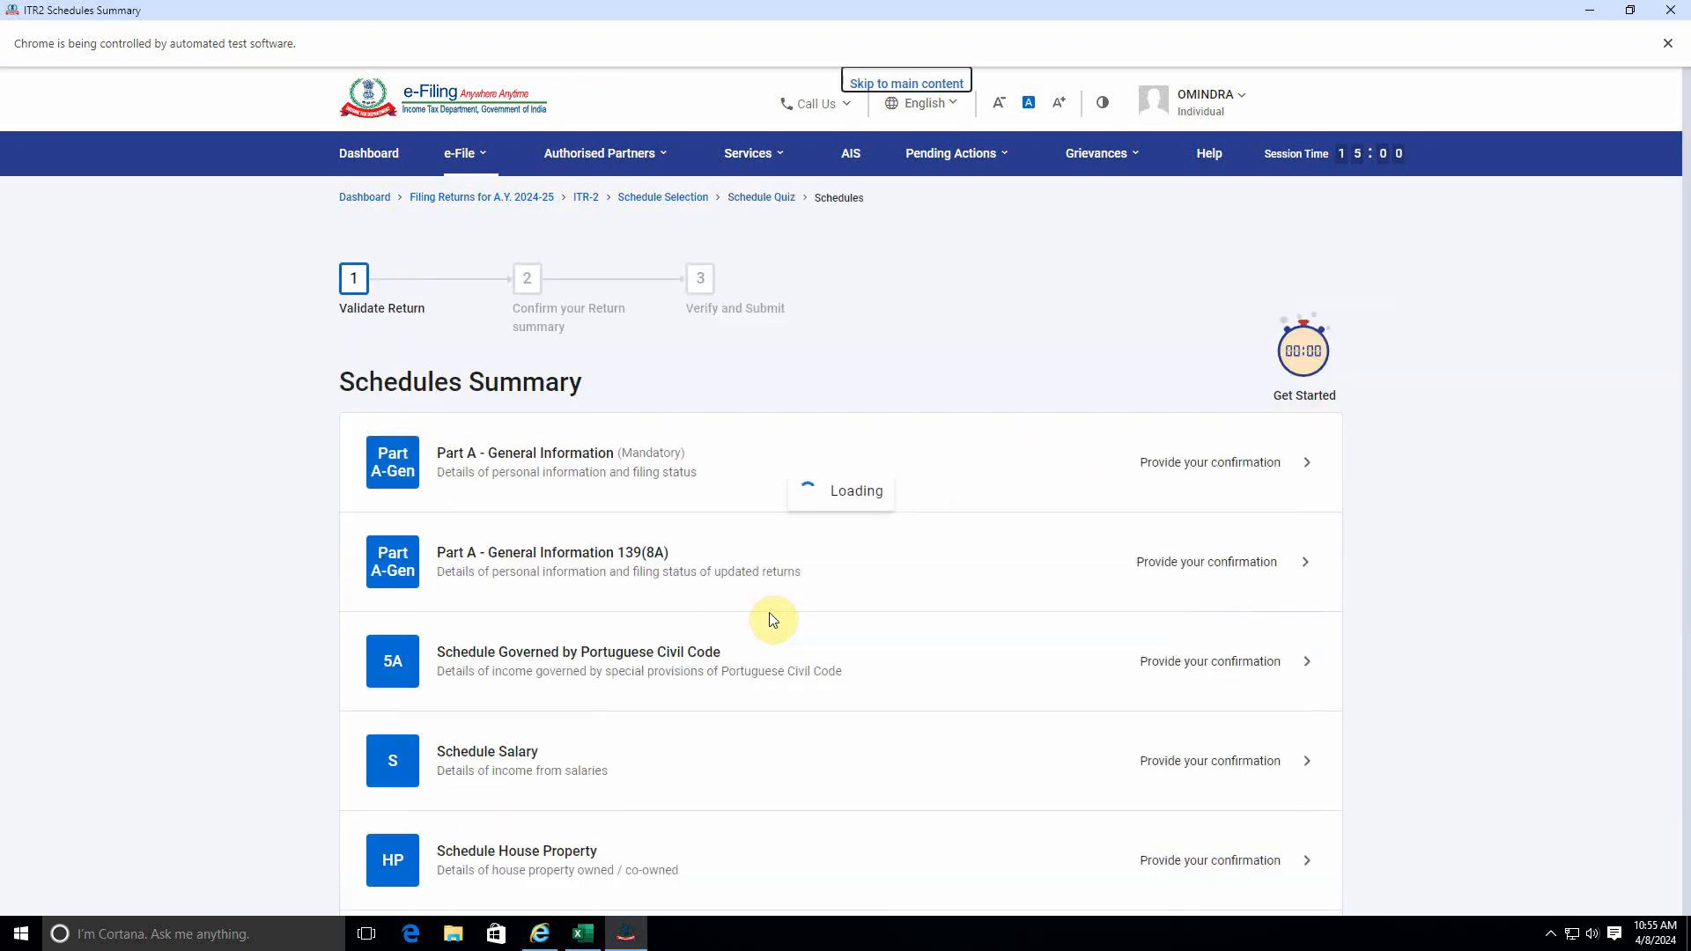
# Open Schedule AMTC and confirm it without adding tax credit details under section 115JD.
pyautogui.scroll(-13, 774, 620)
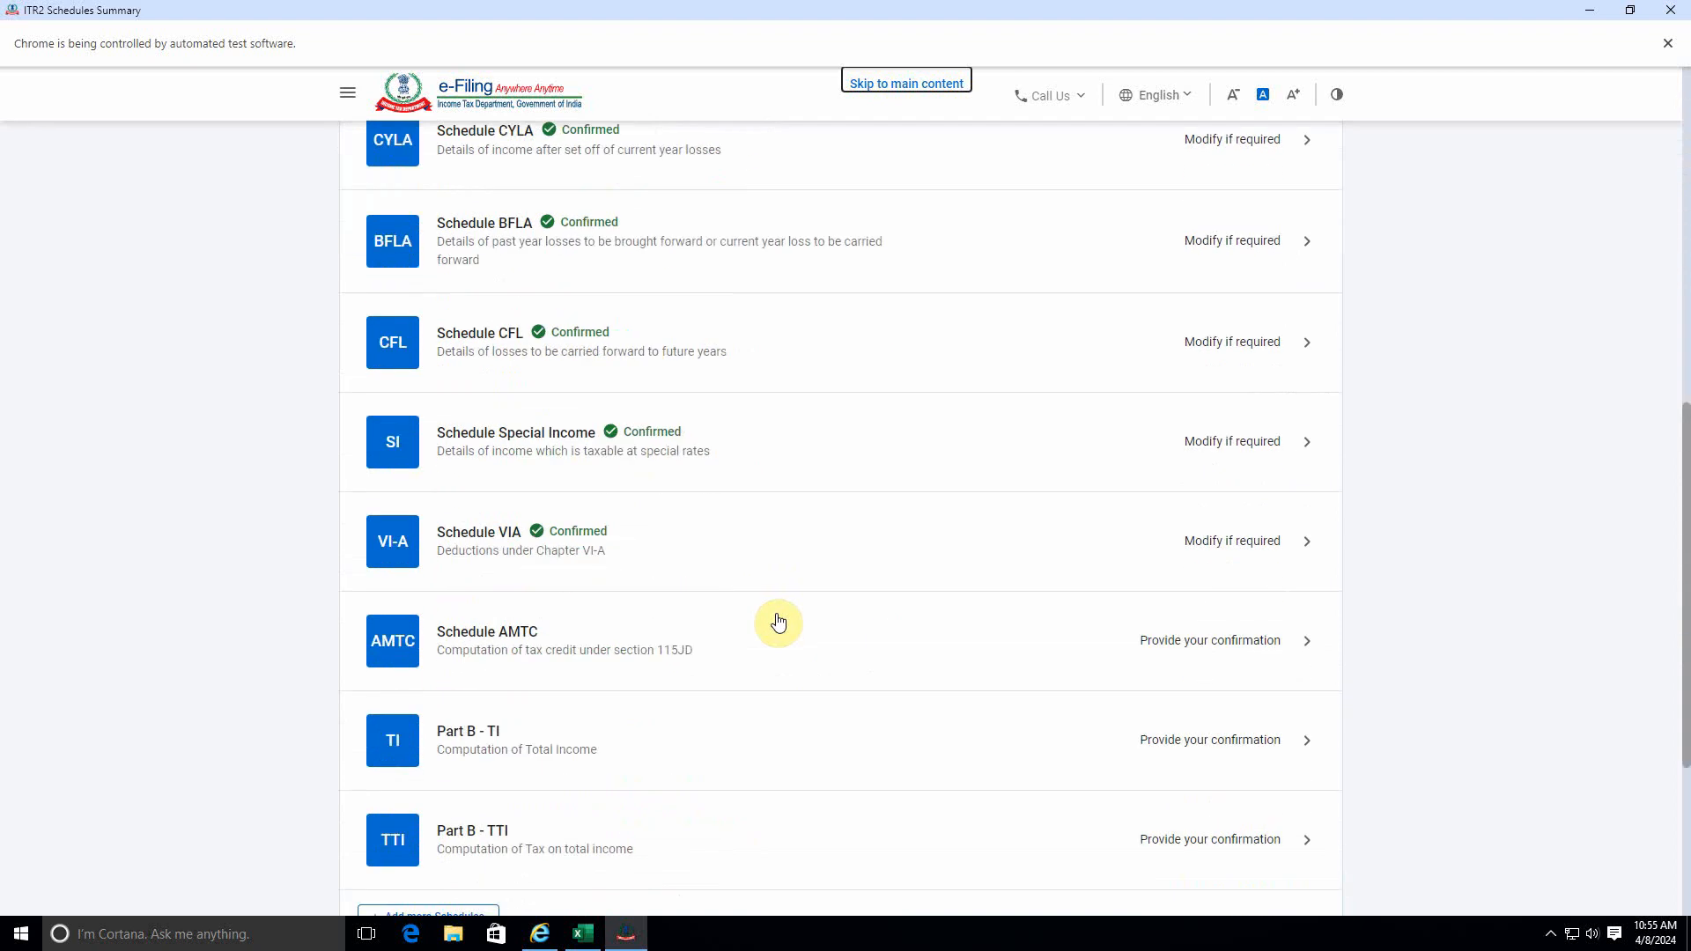
pyautogui.scroll(1, 778, 623)
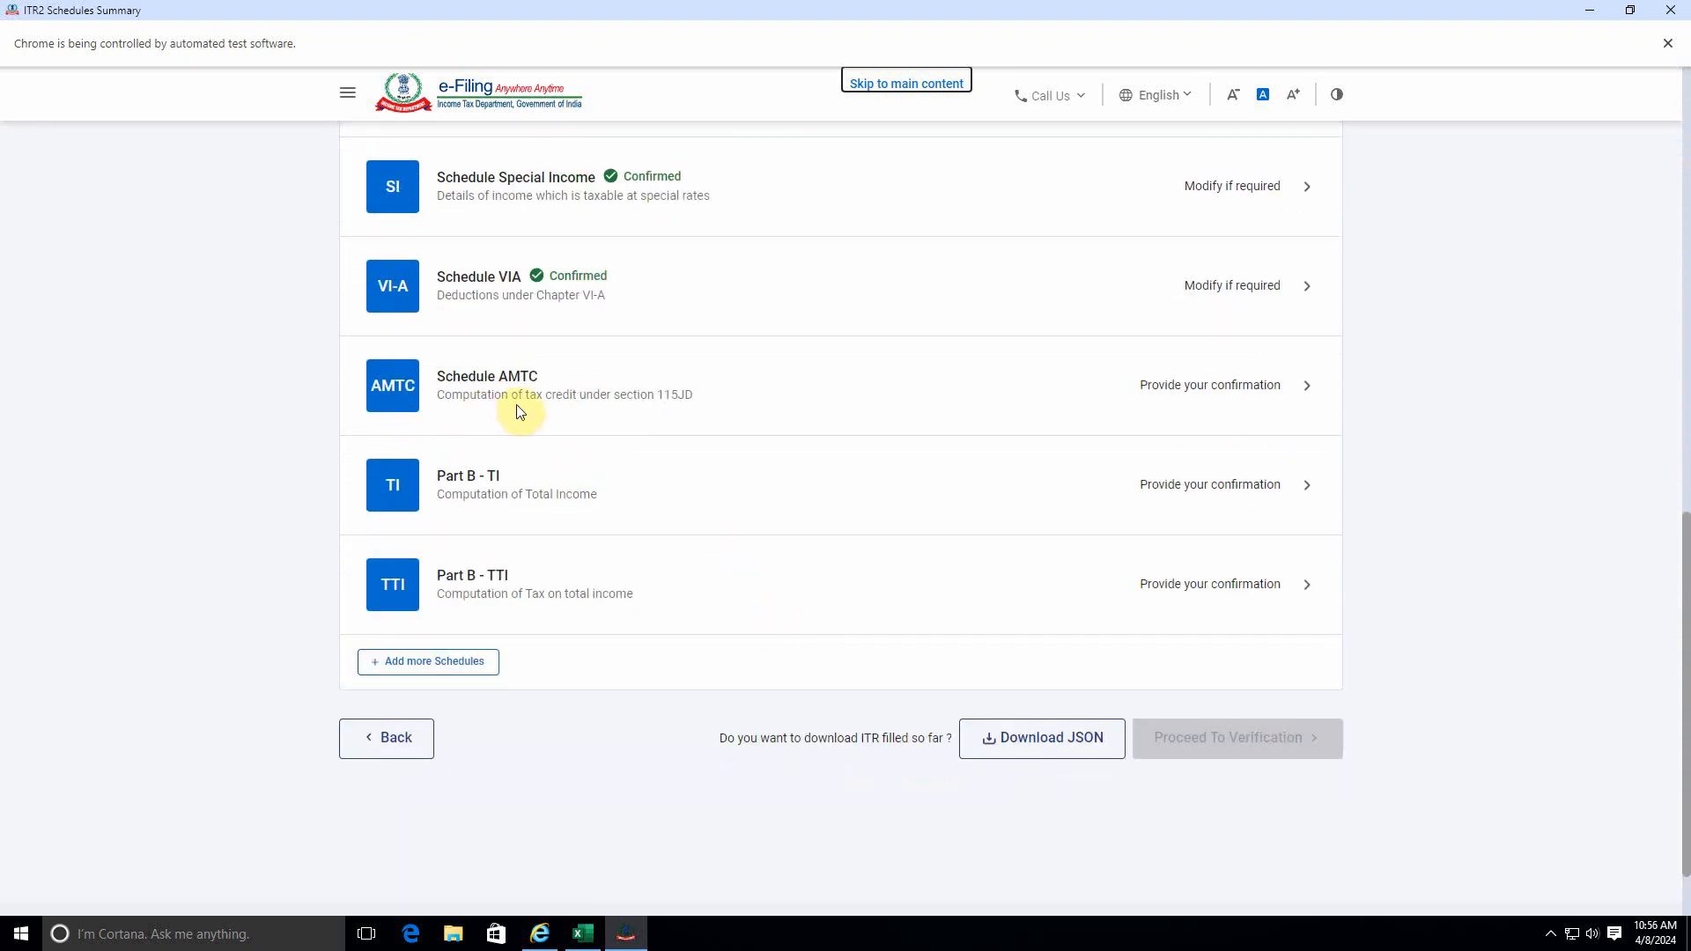
pyautogui.click(1091, 422)
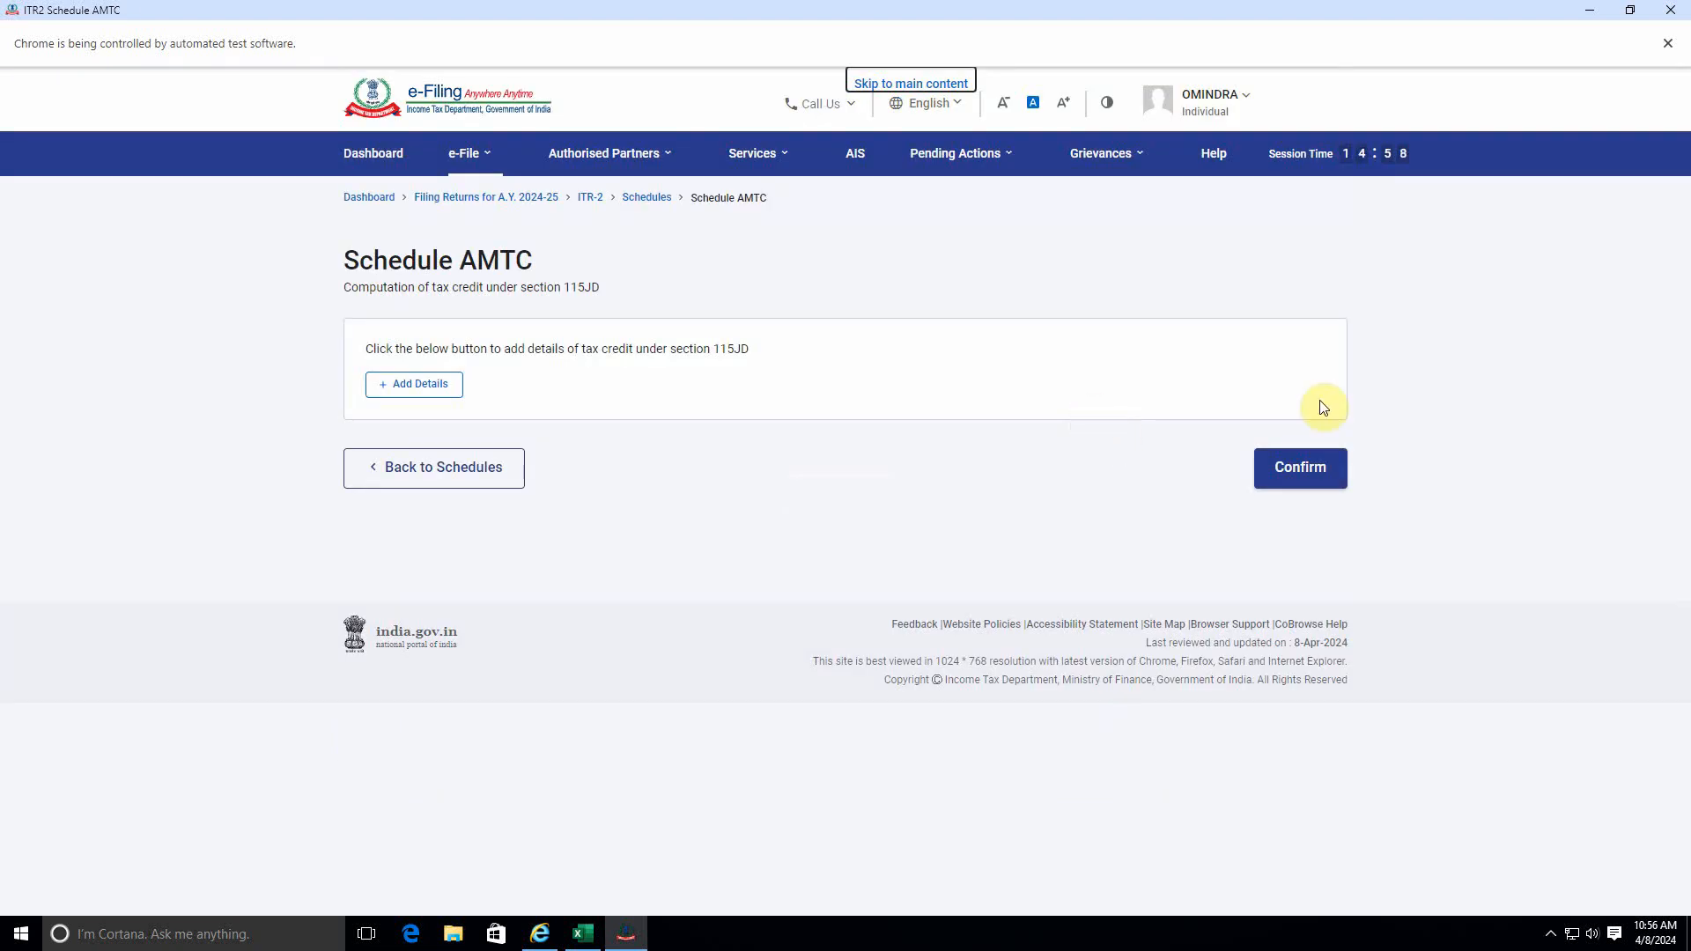
pyautogui.click(1299, 467)
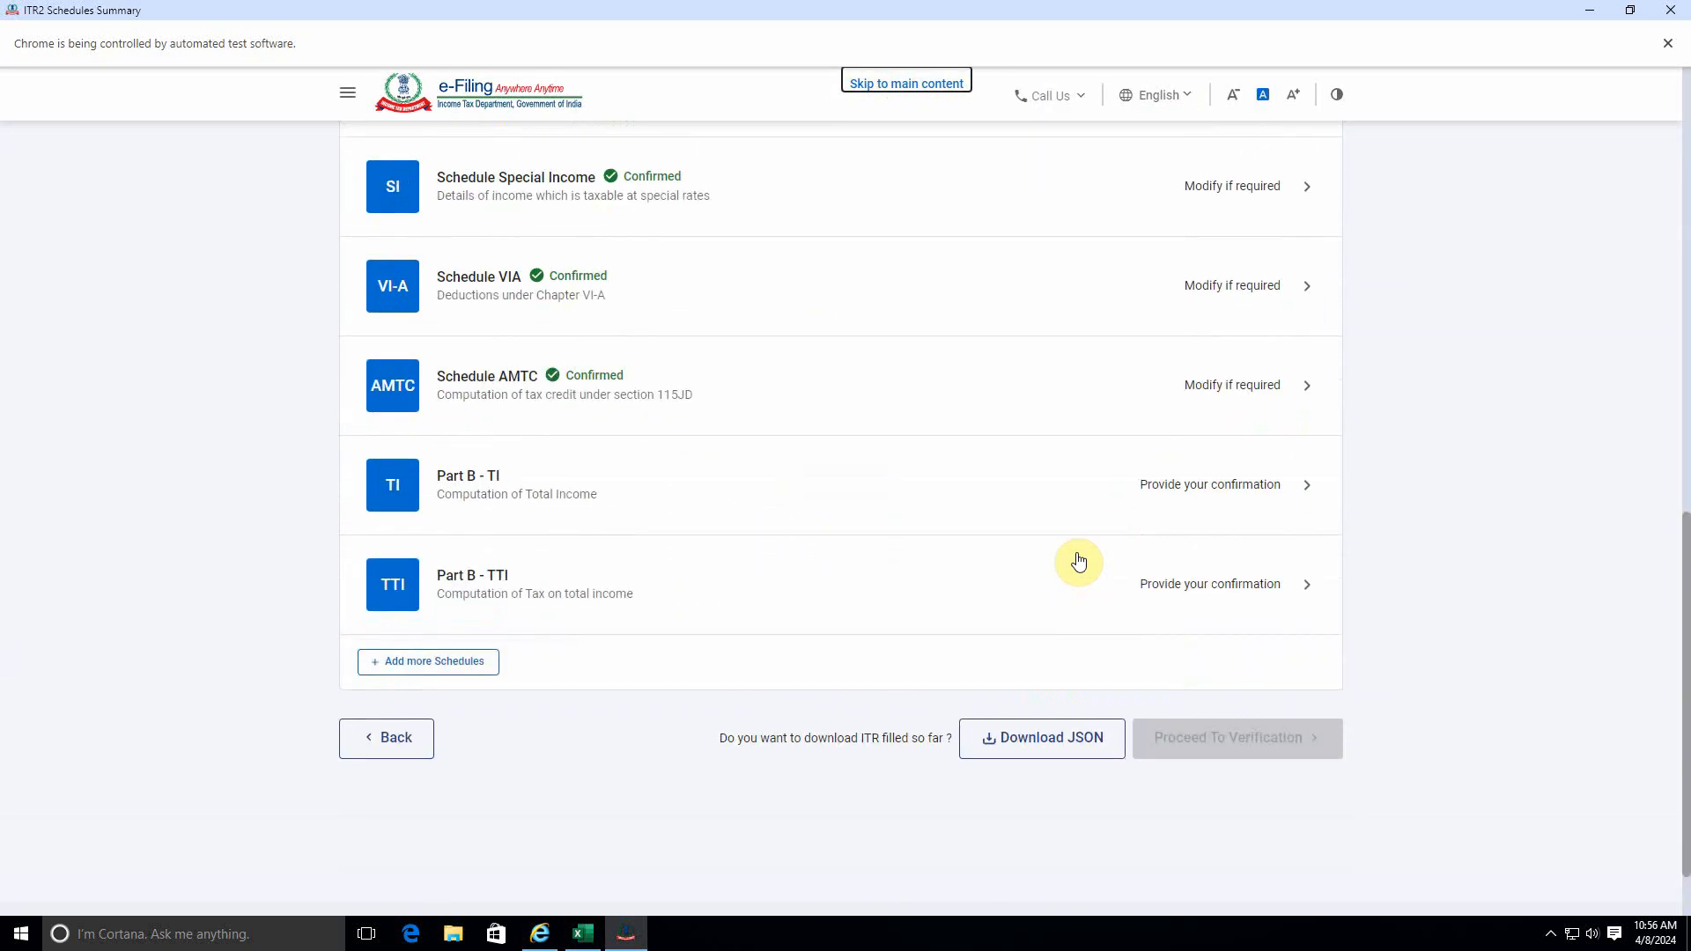
# Open Part B - TI, review the computation of total income, and confirm it.
pyautogui.click(1219, 483)
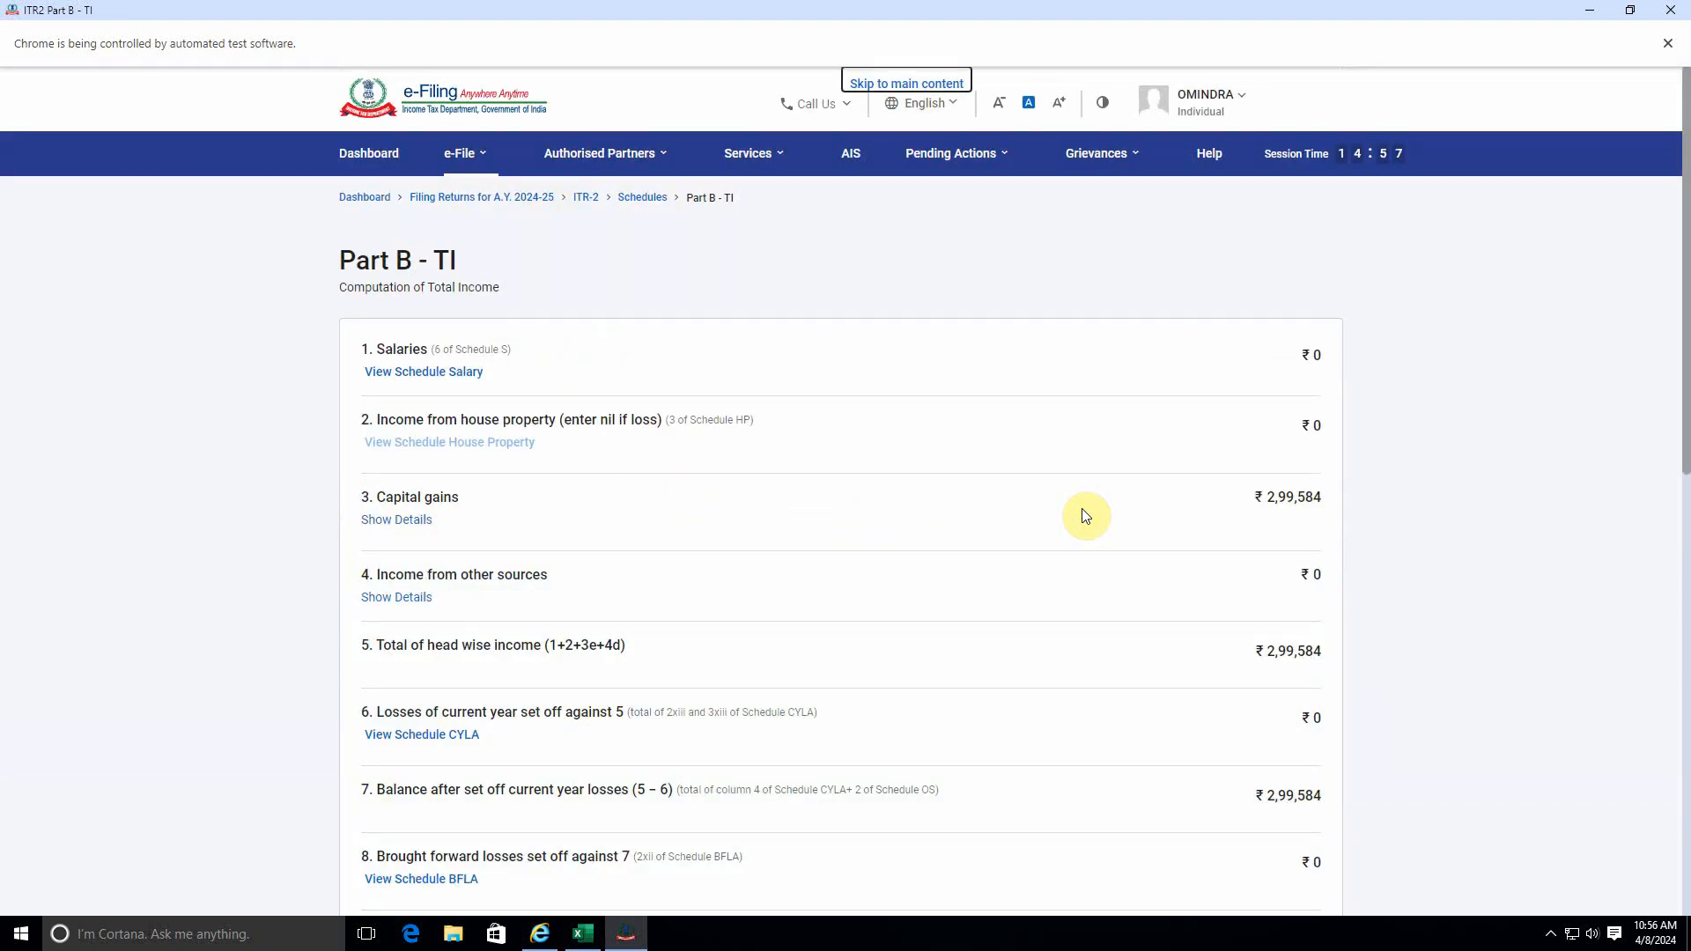
pyautogui.scroll(-7, 1237, 696)
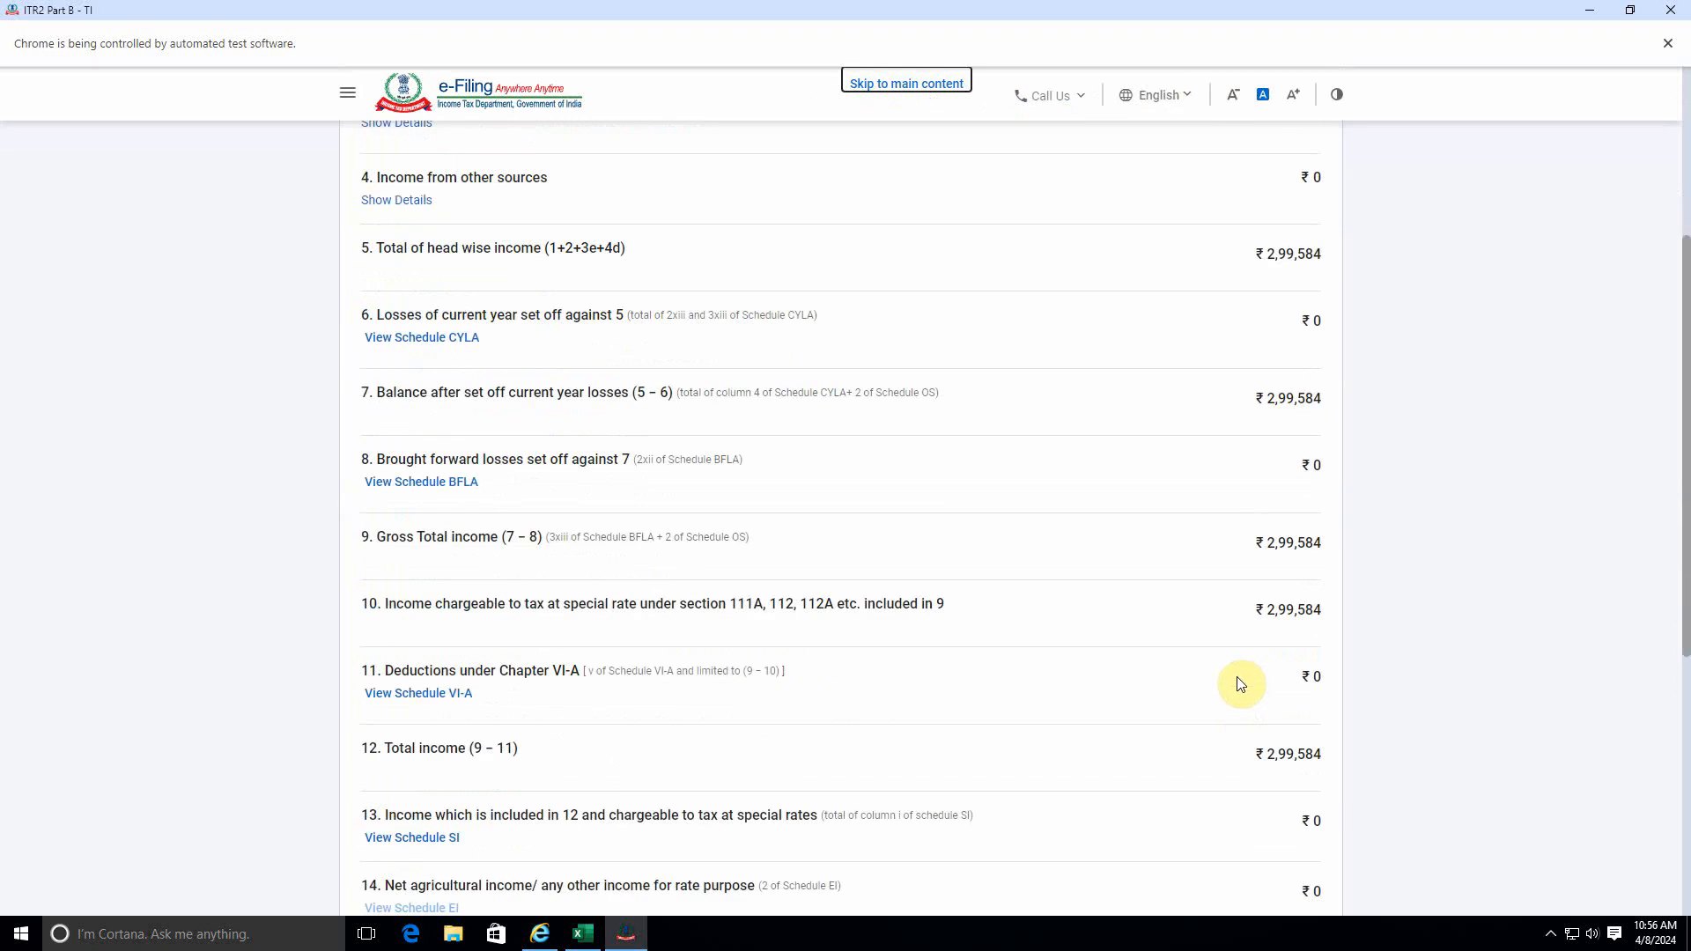
pyautogui.scroll(-2, 1226, 689)
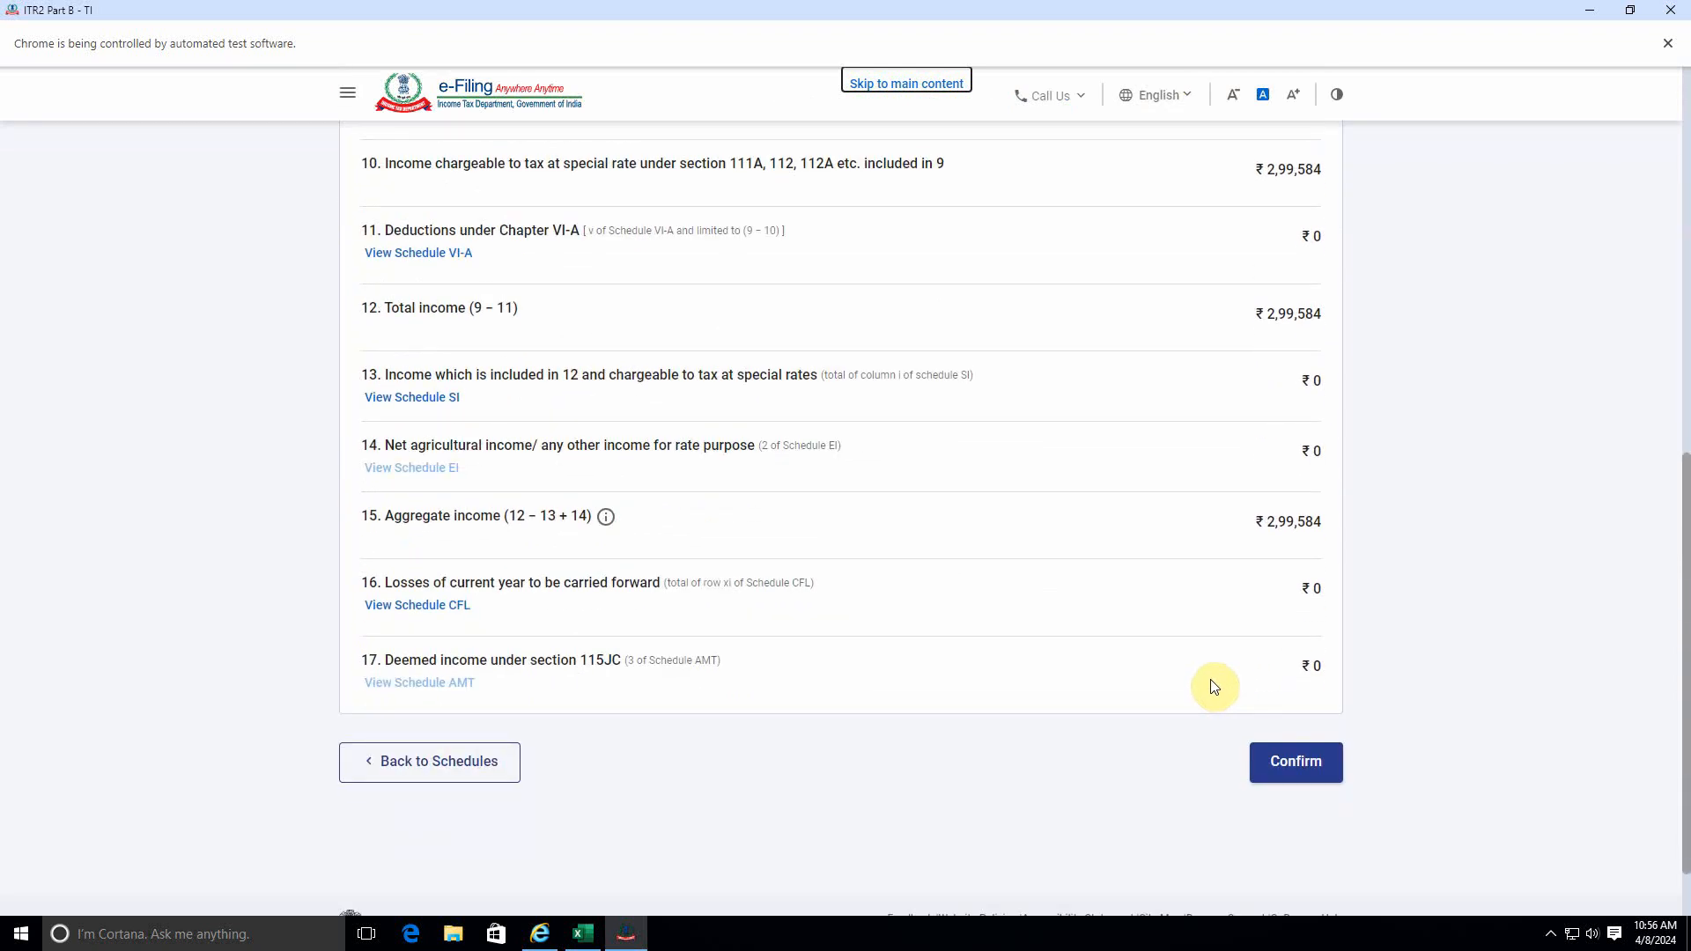
pyautogui.click(1299, 761)
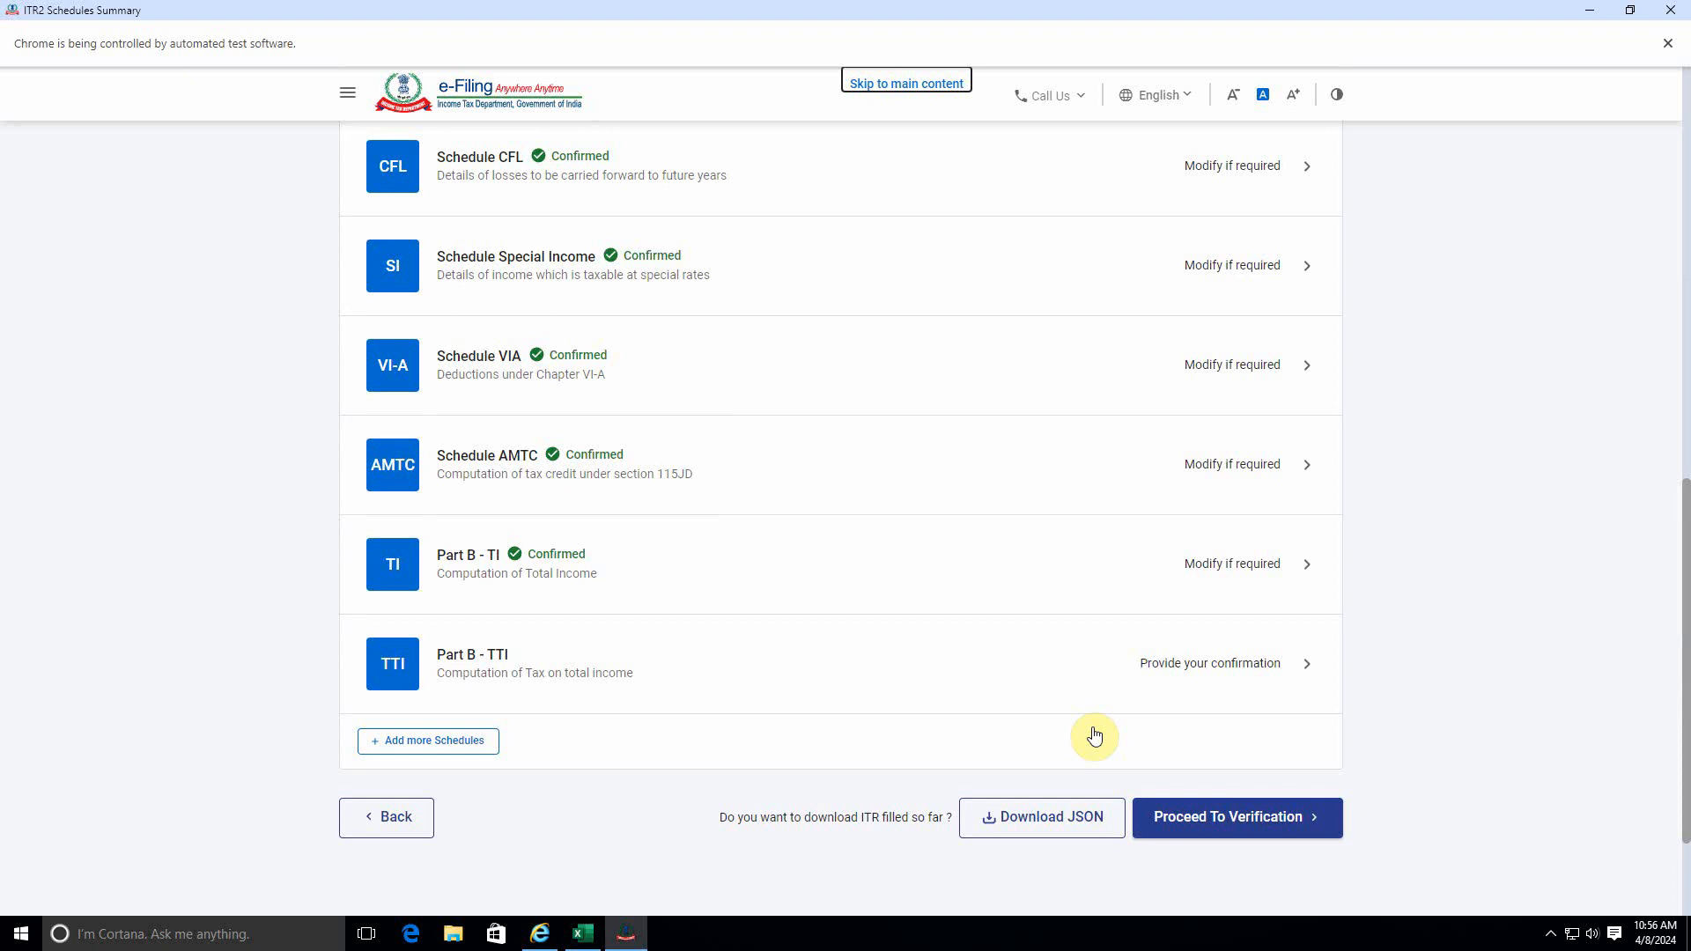
# Open Part B - TTI, review the computation of tax liability on total income, and continue to the return preview stage.
pyautogui.click(1203, 661)
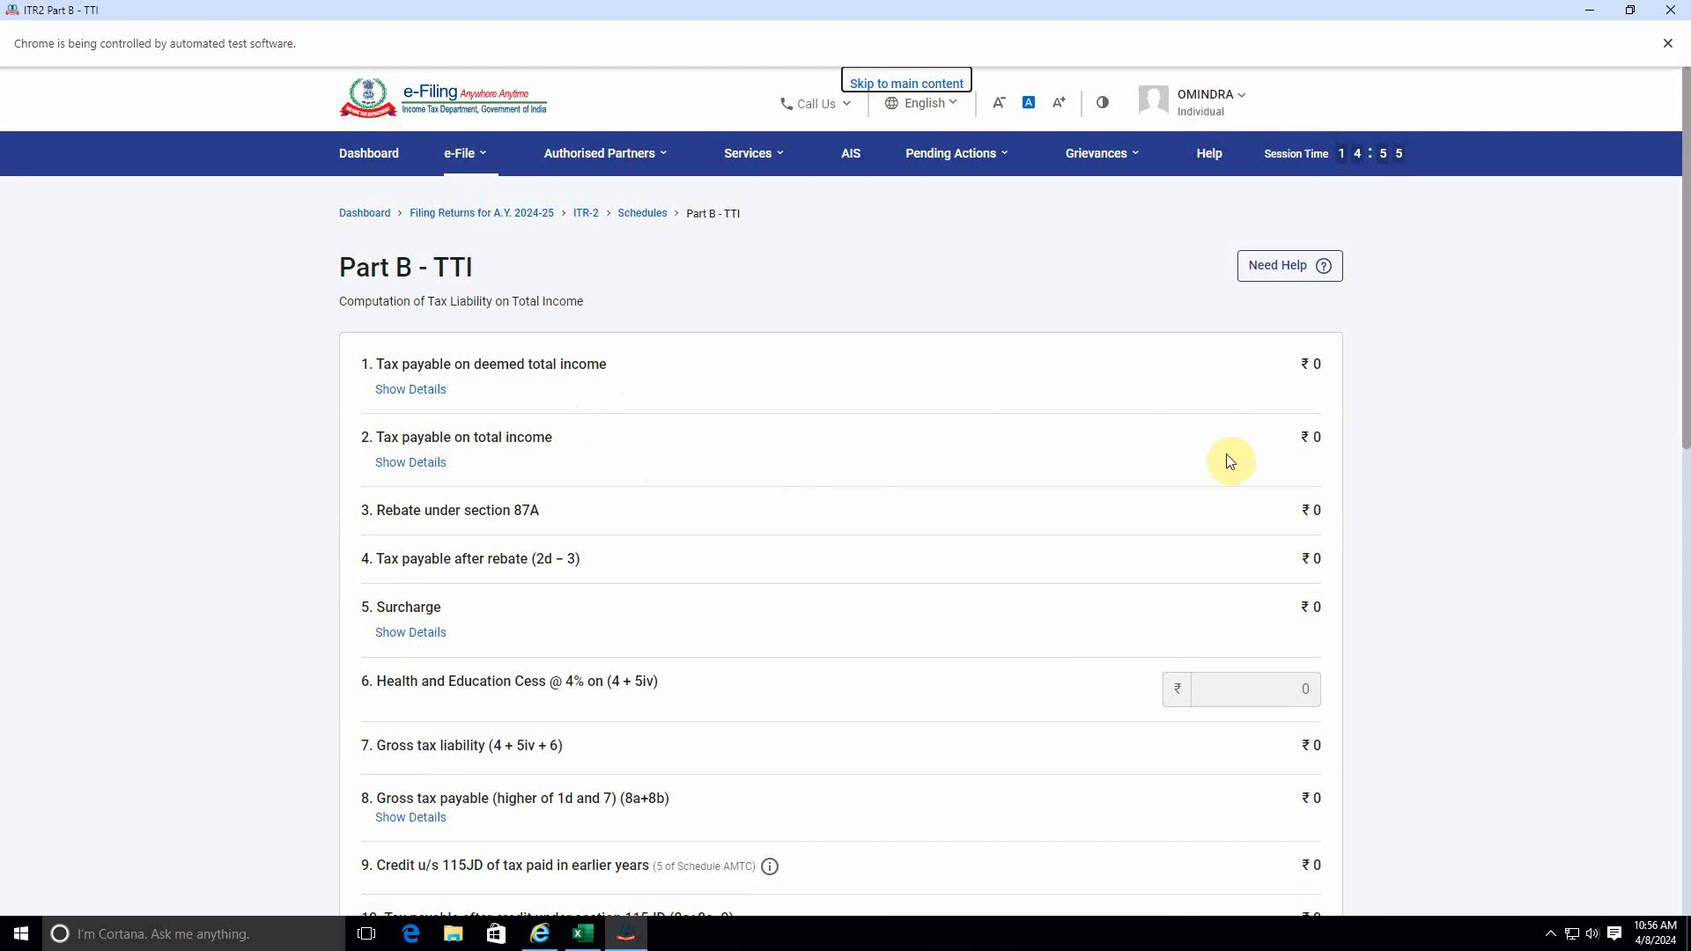
pyautogui.scroll(-10, 1230, 461)
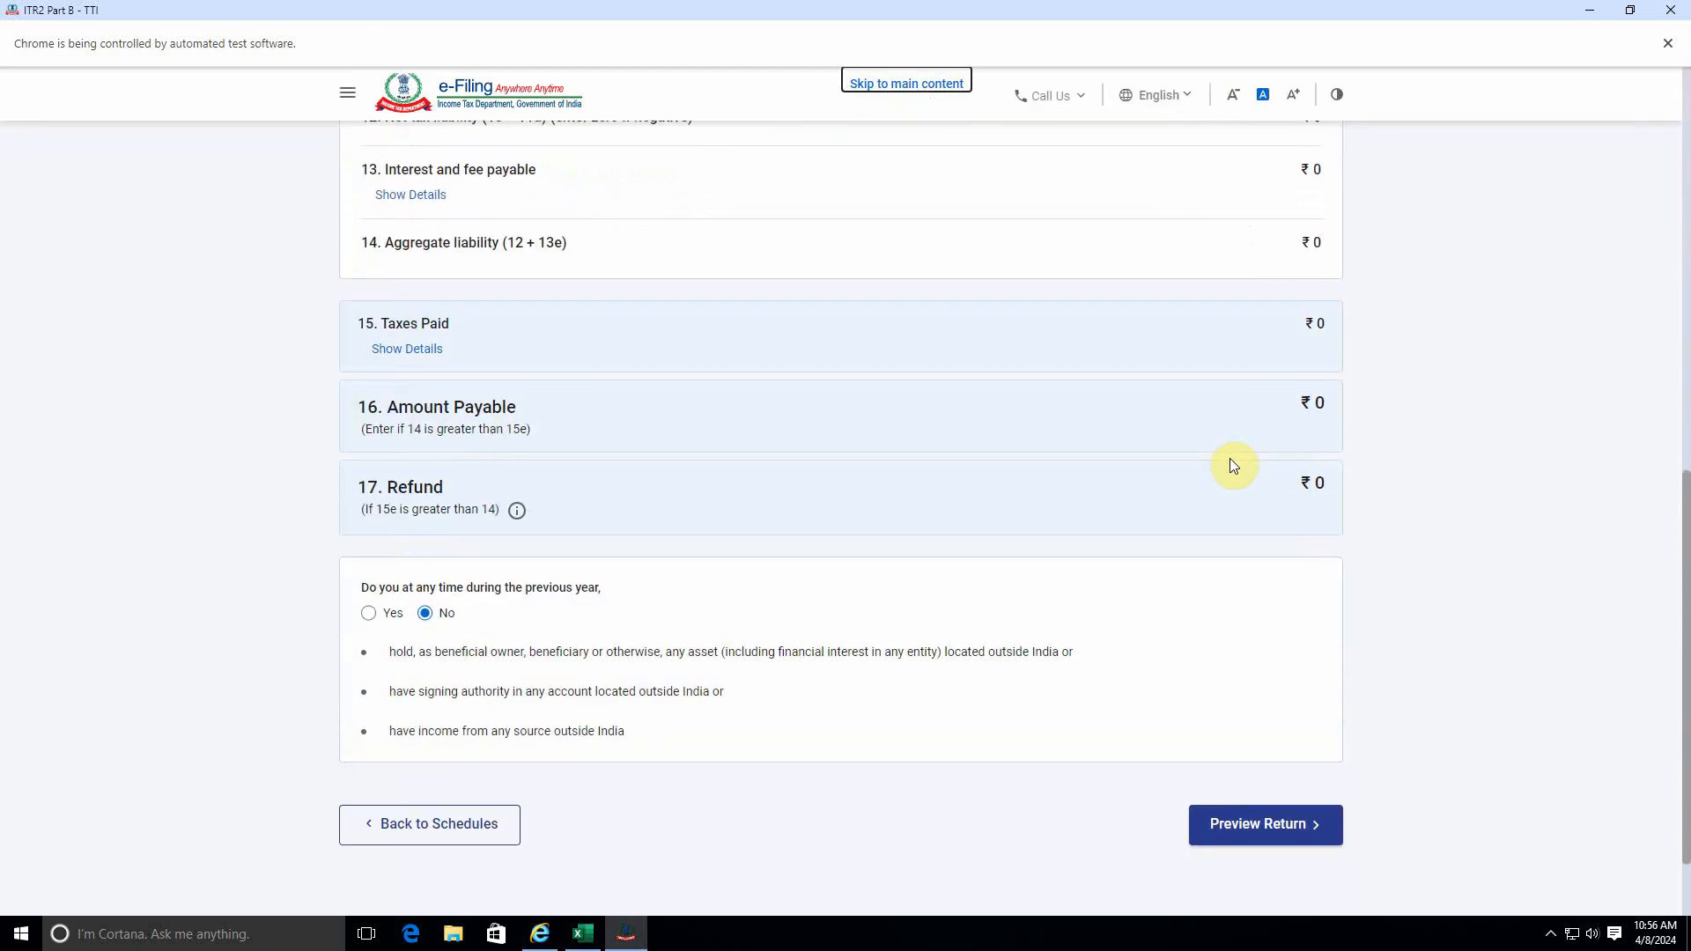
pyautogui.scroll(2, 1234, 466)
pyautogui.scroll(-2, 1234, 467)
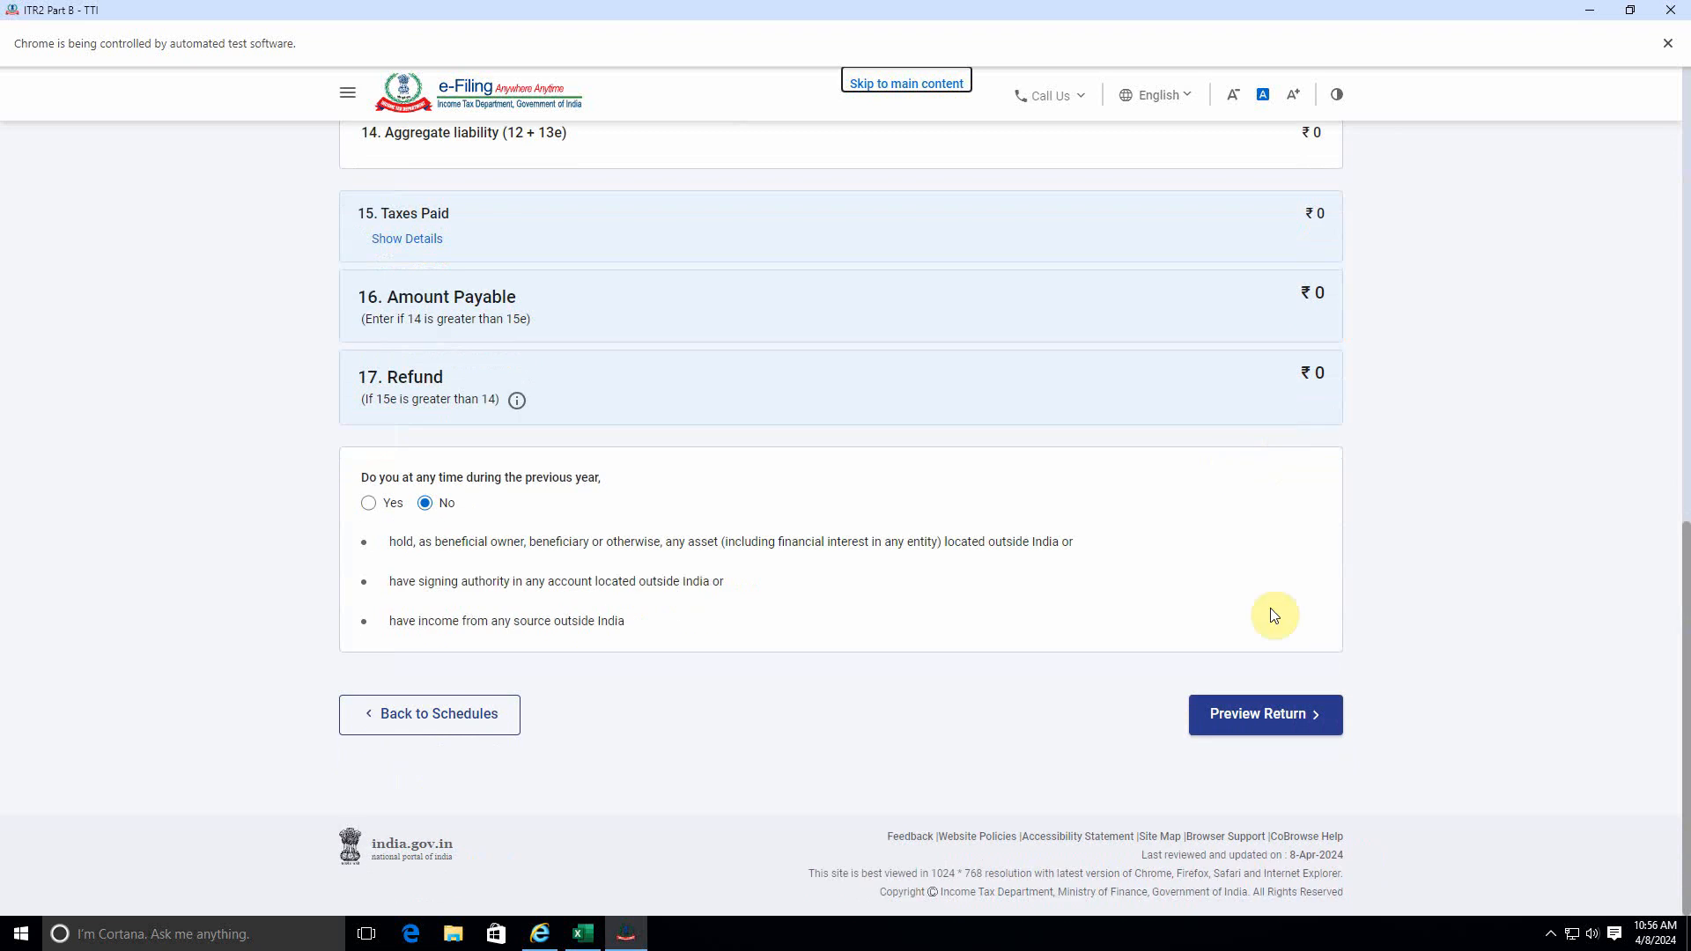
pyautogui.click(1269, 720)
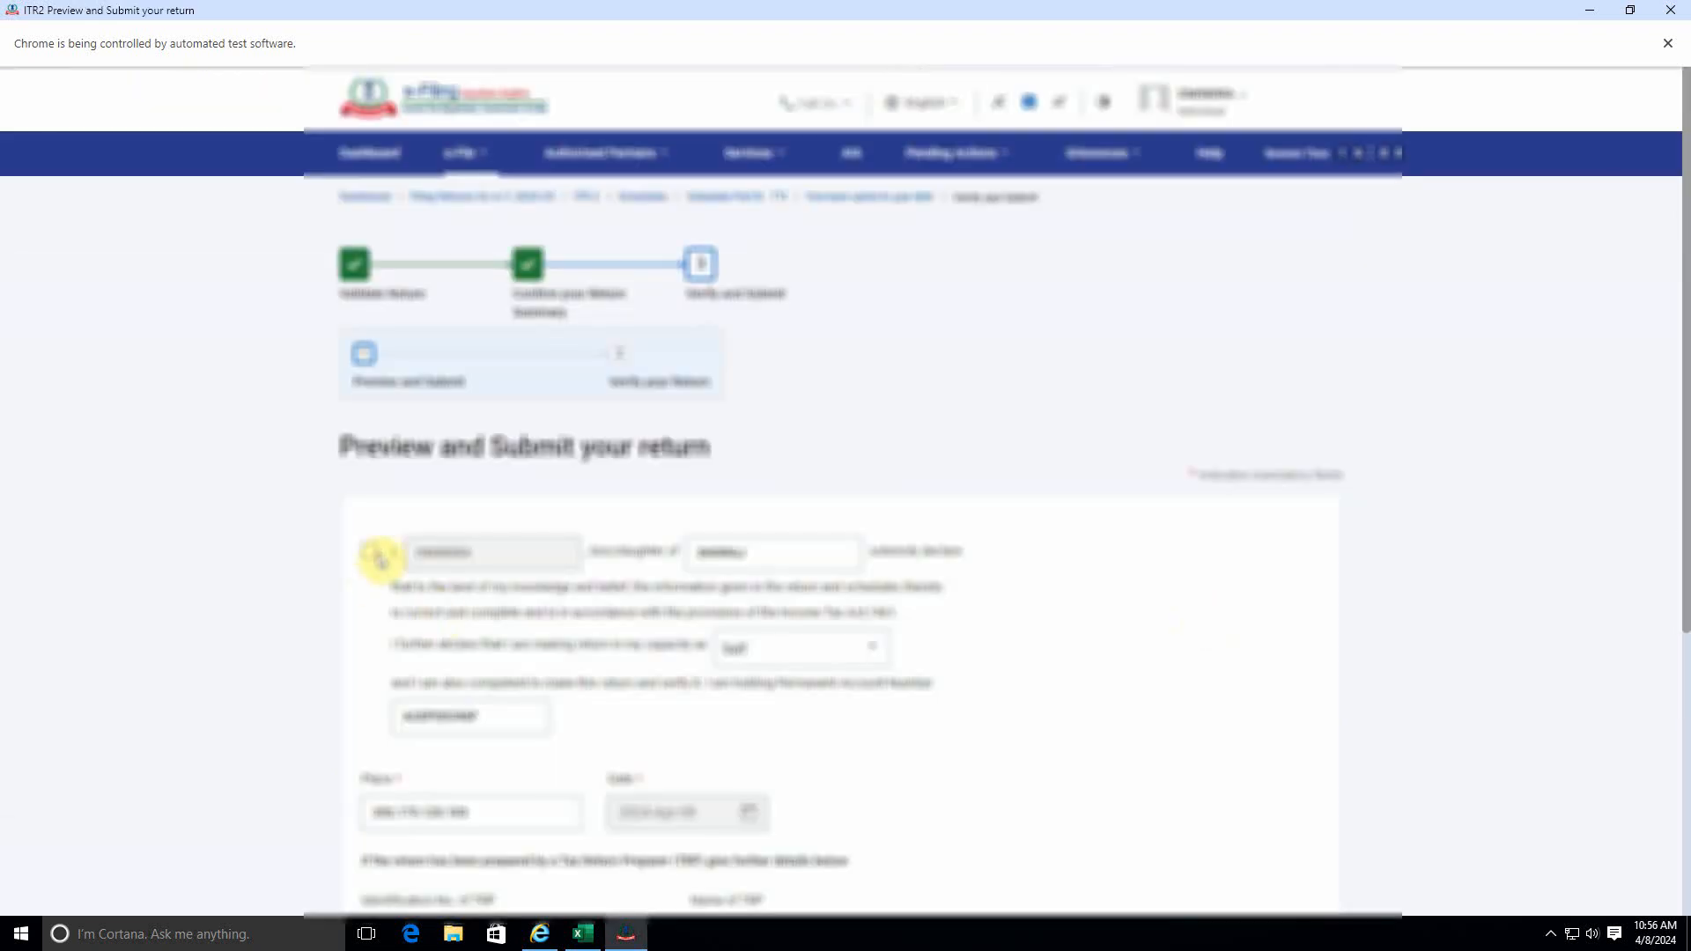
# Accept the declaration for the return in the capacity of Self, leave the tax return preparer details blank, and proceed to the preview.
pyautogui.click(384, 562)
pyautogui.scroll(-5, 528, 642)
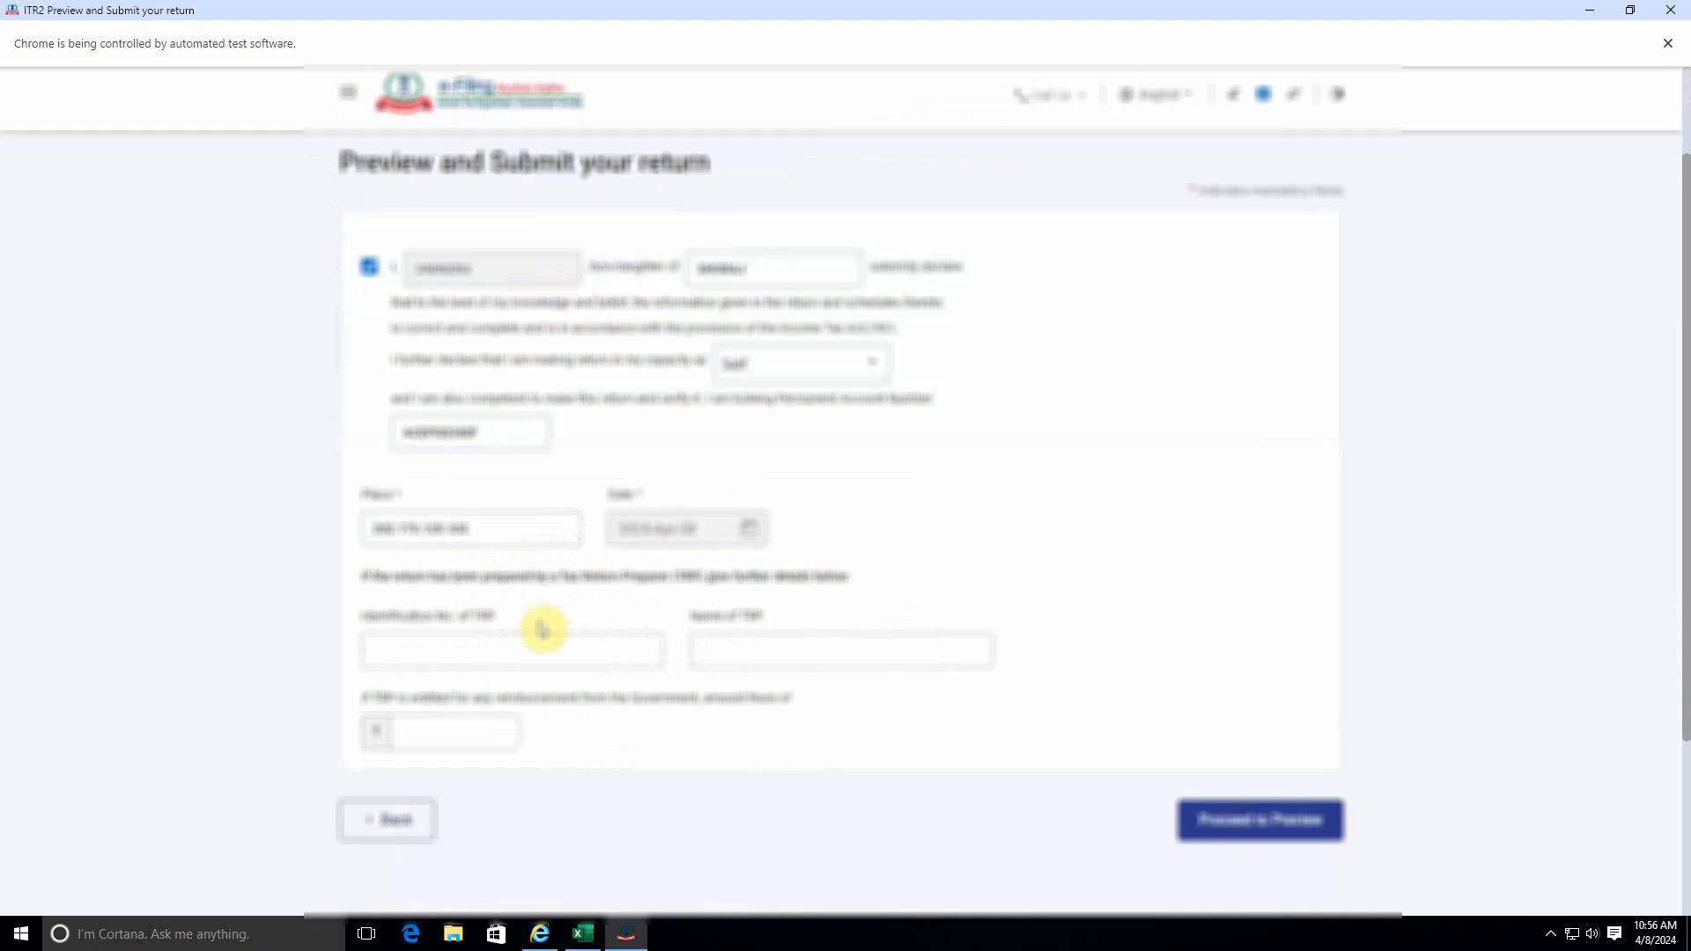
pyautogui.click(1258, 682)
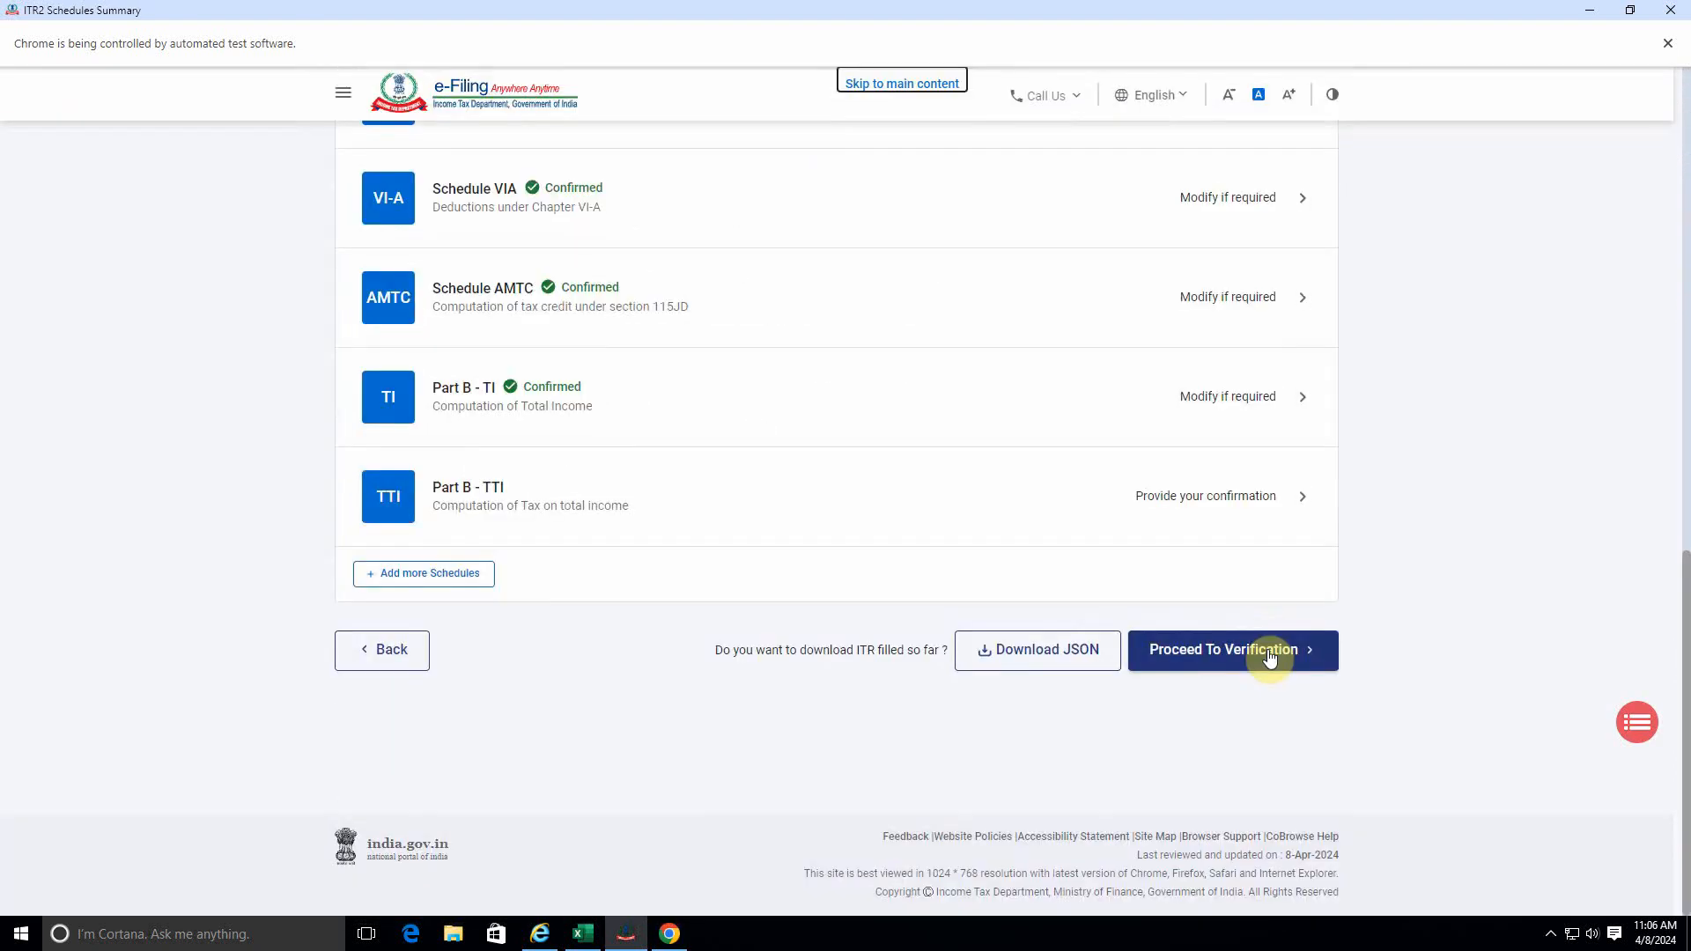
# Proceed to verification from the schedules summary and open the return preview with the declaration accepted.
pyautogui.click(1269, 657)
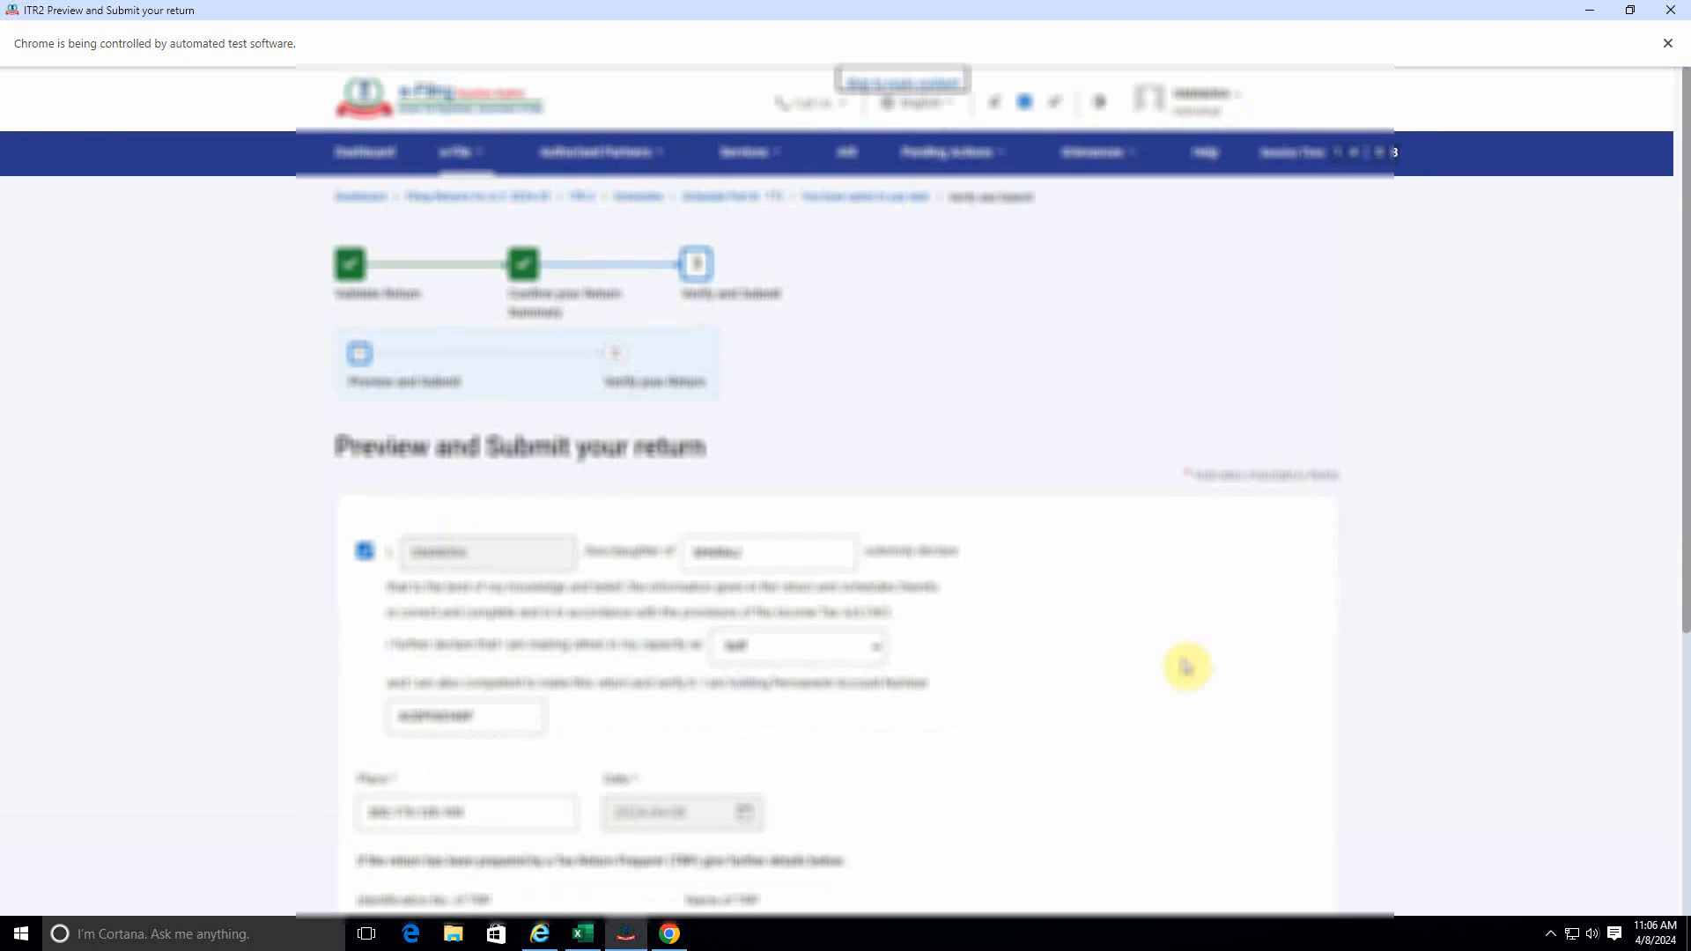
pyautogui.scroll(-5, 675, 700)
pyautogui.click(1255, 696)
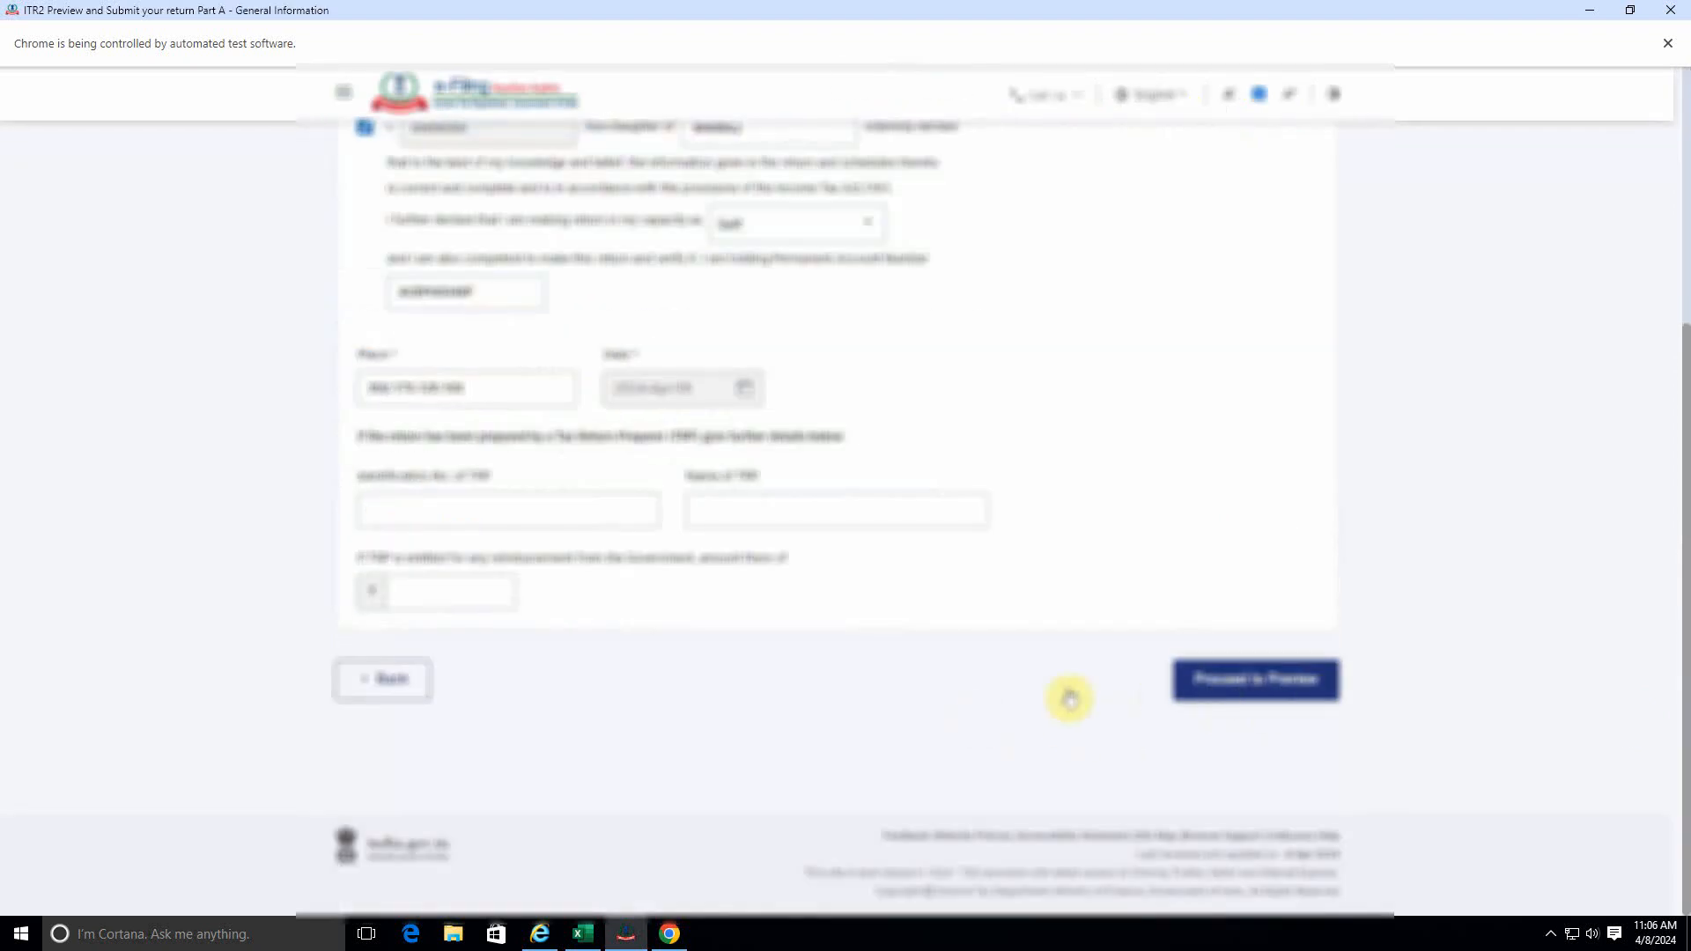
# Look through the previewed return, submit it for validation, and try to go back to the dashboard.
pyautogui.scroll(-20, 1069, 695)
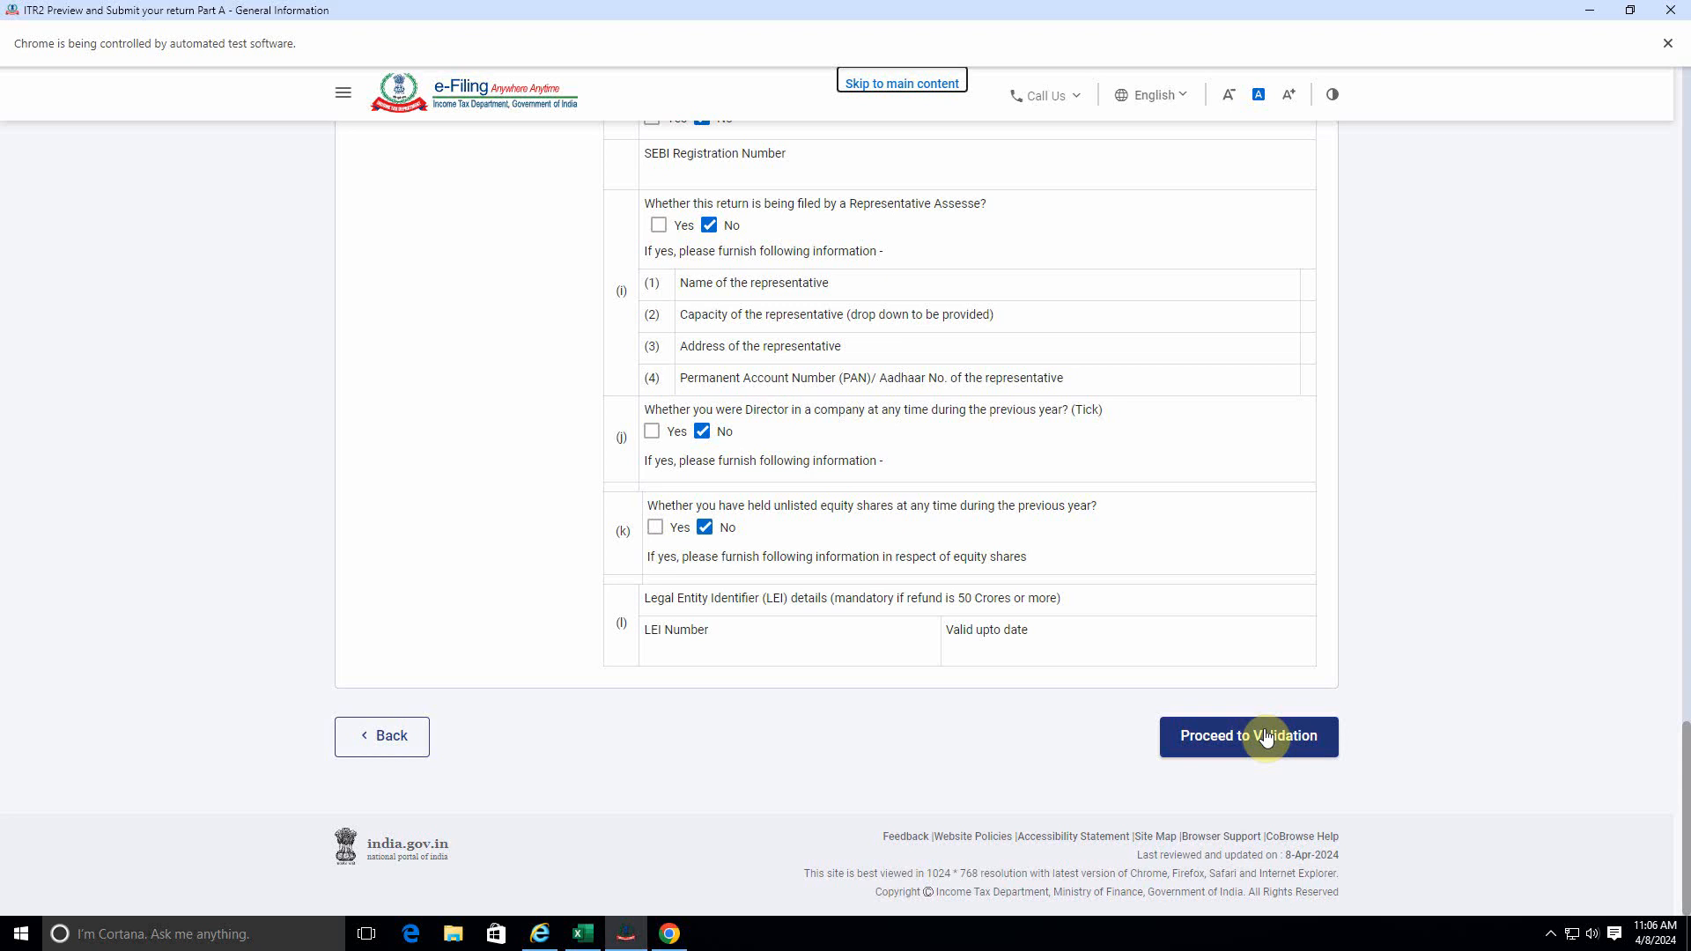
pyautogui.click(1263, 736)
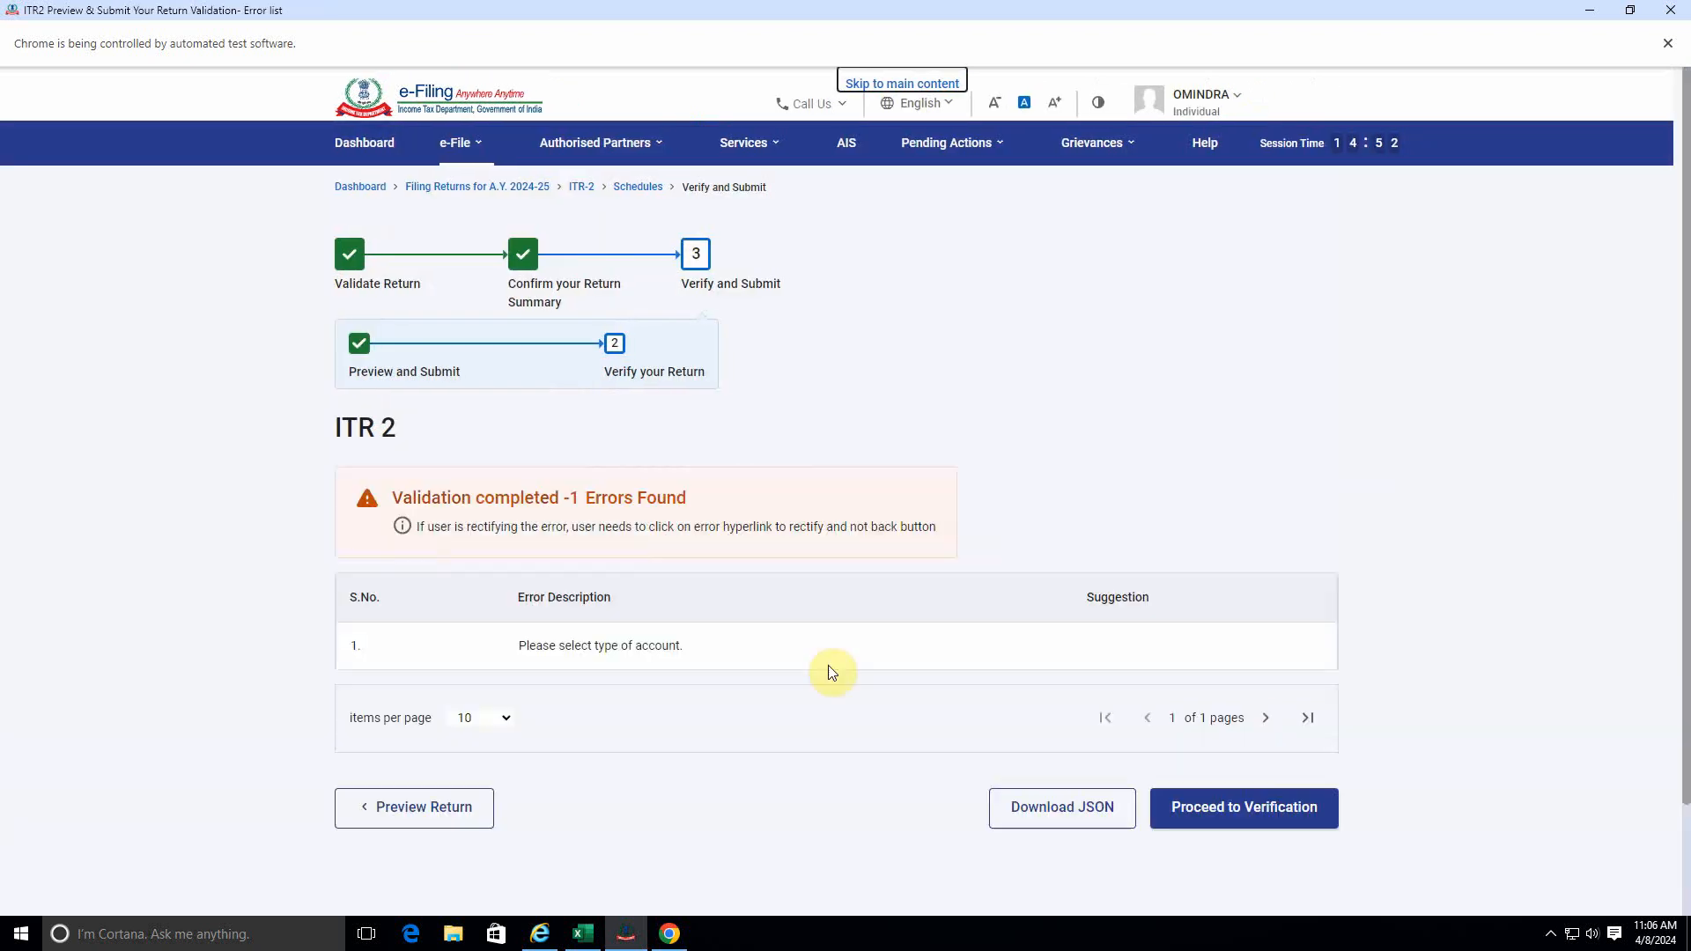
pyautogui.click(360, 197)
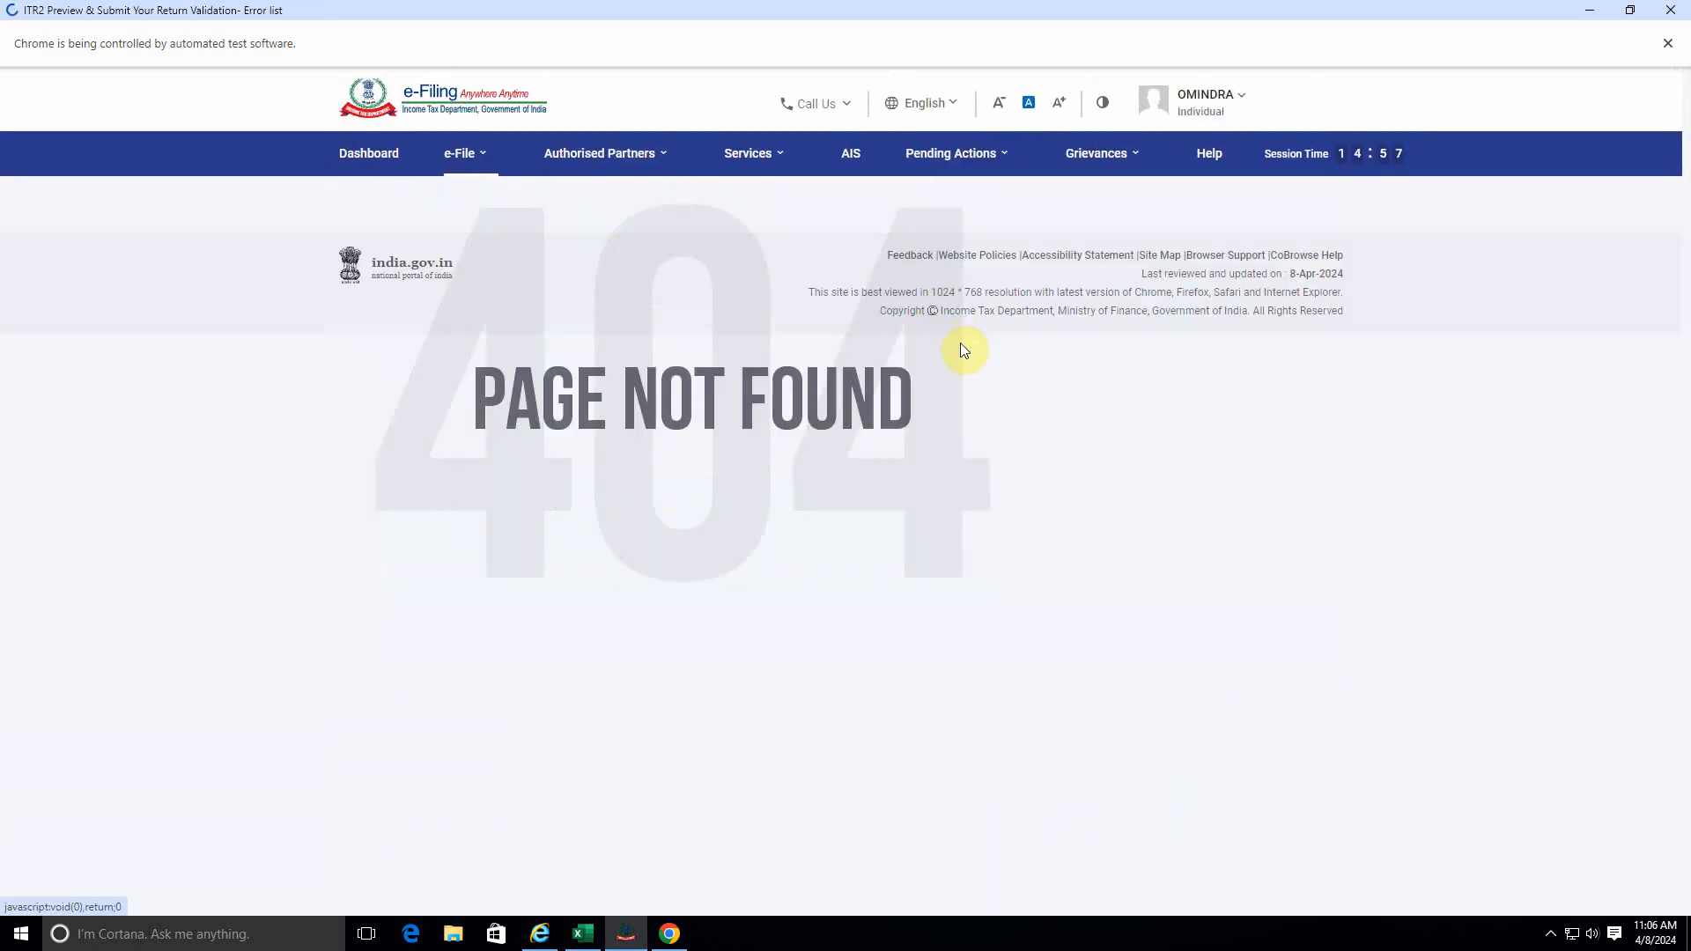